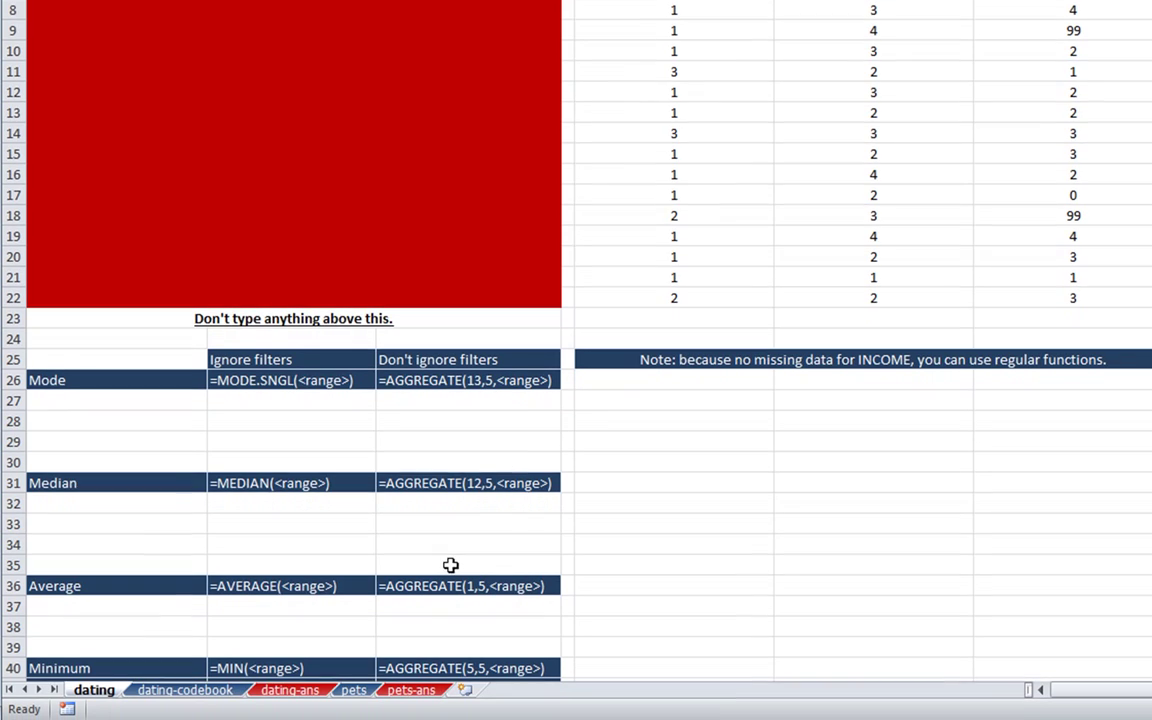
# Step: Compare the first SIZE values on the dating sheet with the Sun and Earth codes in dating-codebook, and check the No answer codes
pyautogui.click(177, 690)
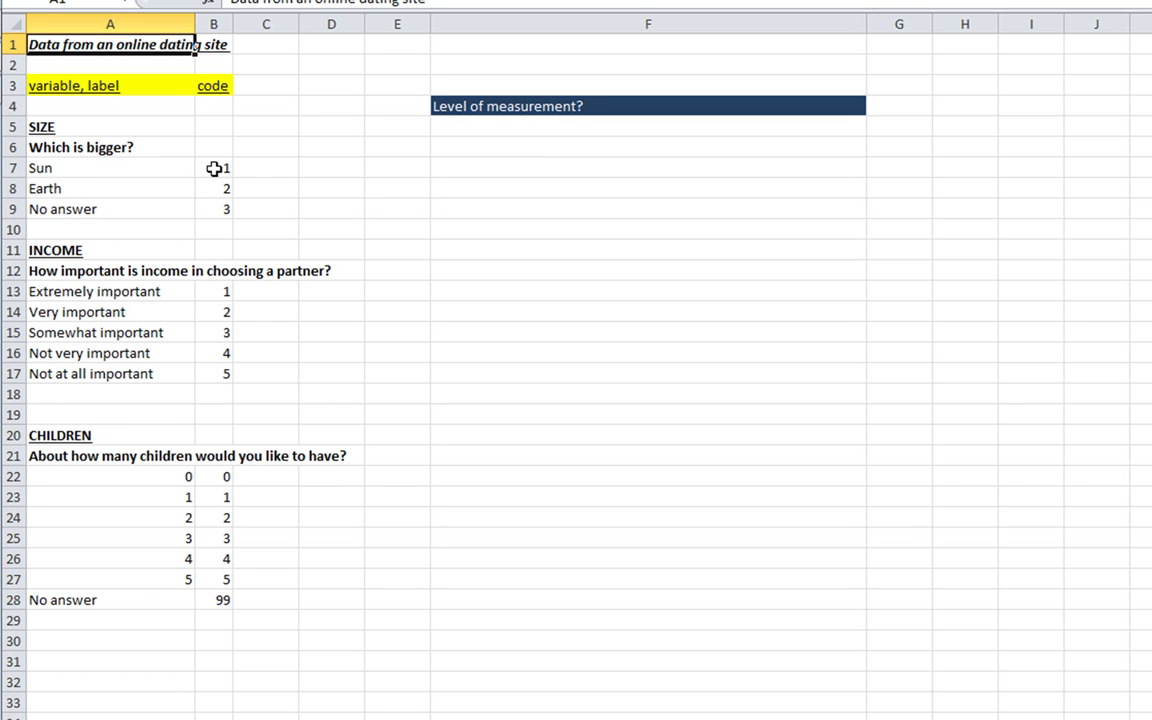
pyautogui.hotkey('ctrl', 'pagedown')
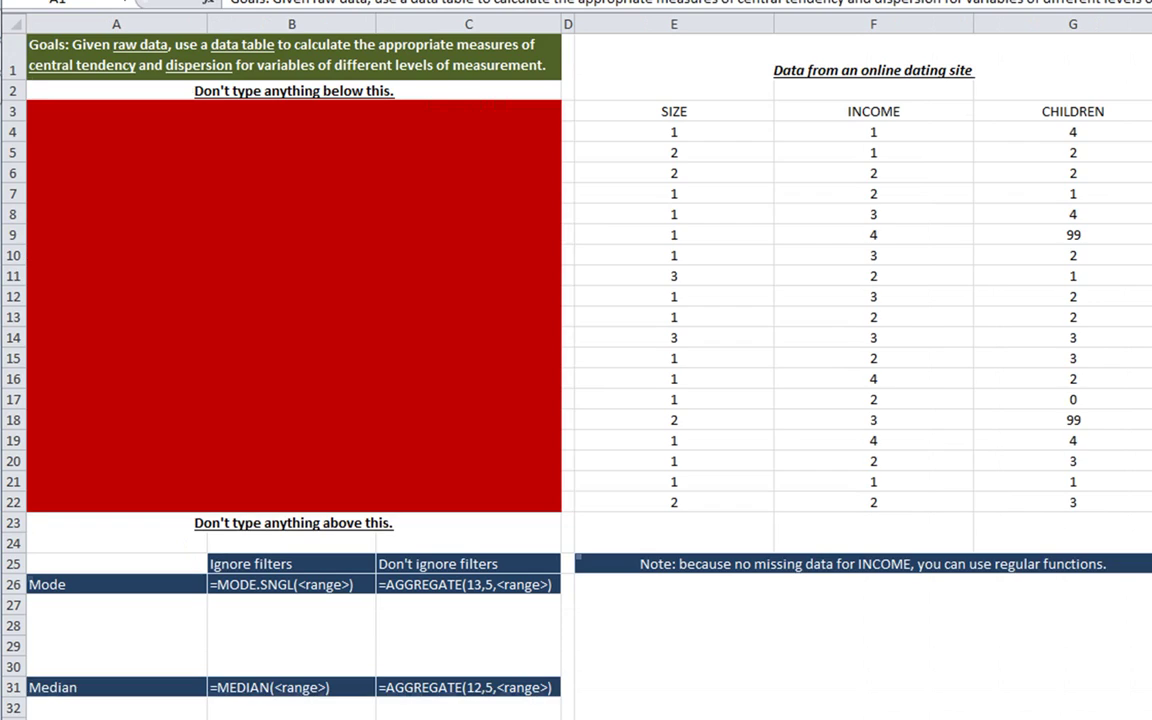
pyautogui.click(673, 132)
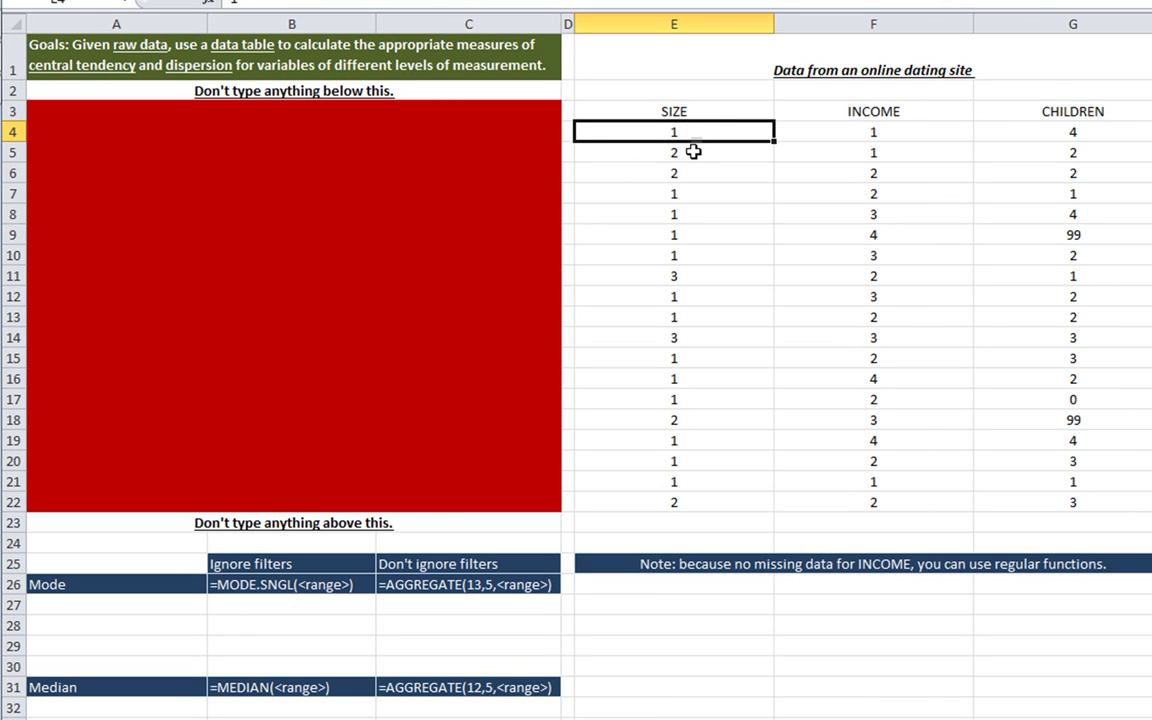
pyautogui.click(693, 152)
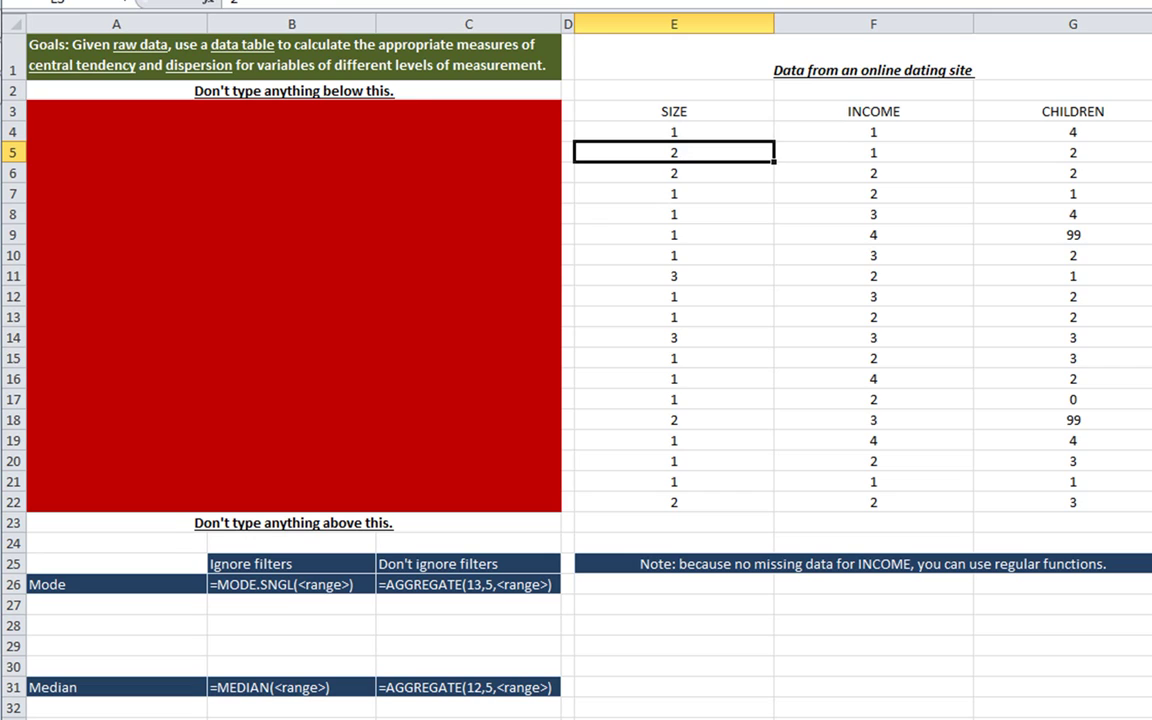
pyautogui.hotkey('ctrl', 'pageup')
pyautogui.click(211, 193)
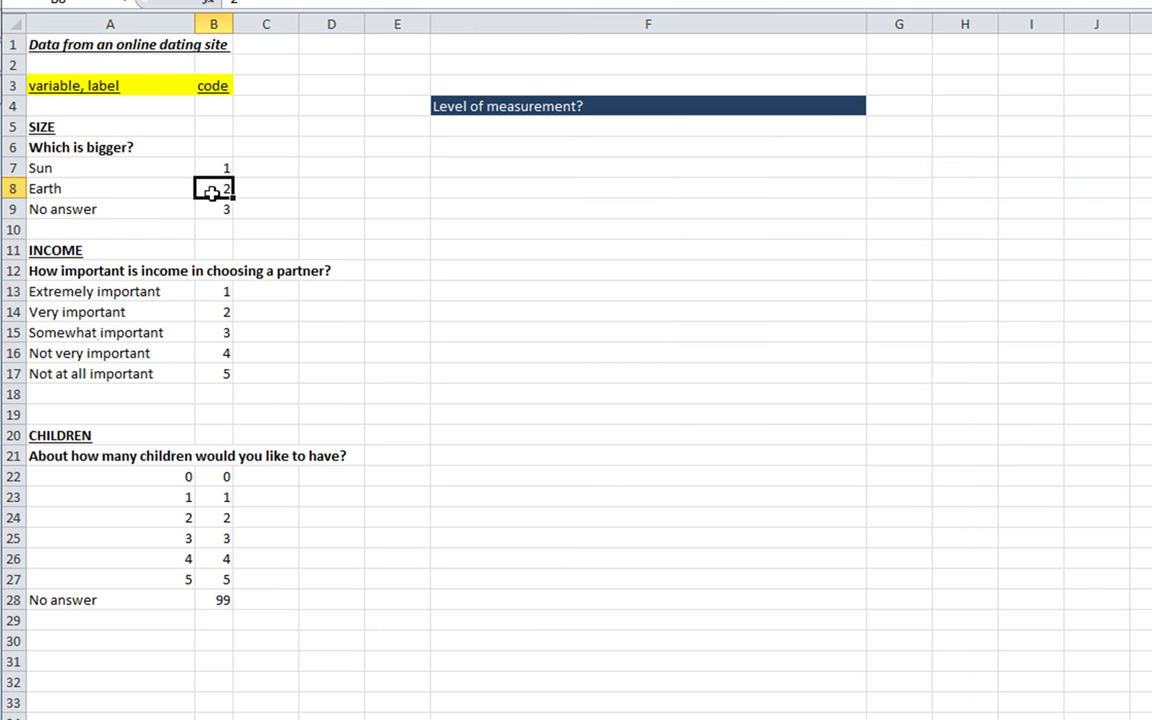
pyautogui.click(175, 186)
pyautogui.click(179, 168)
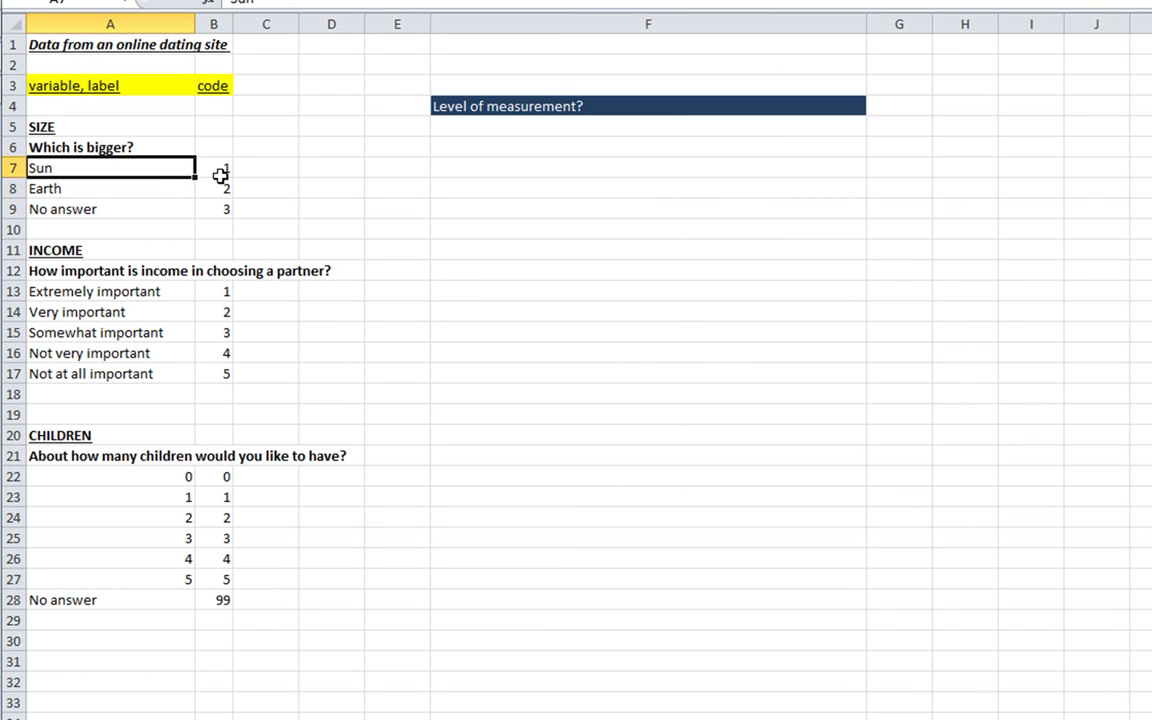
pyautogui.click(222, 170)
pyautogui.click(220, 182)
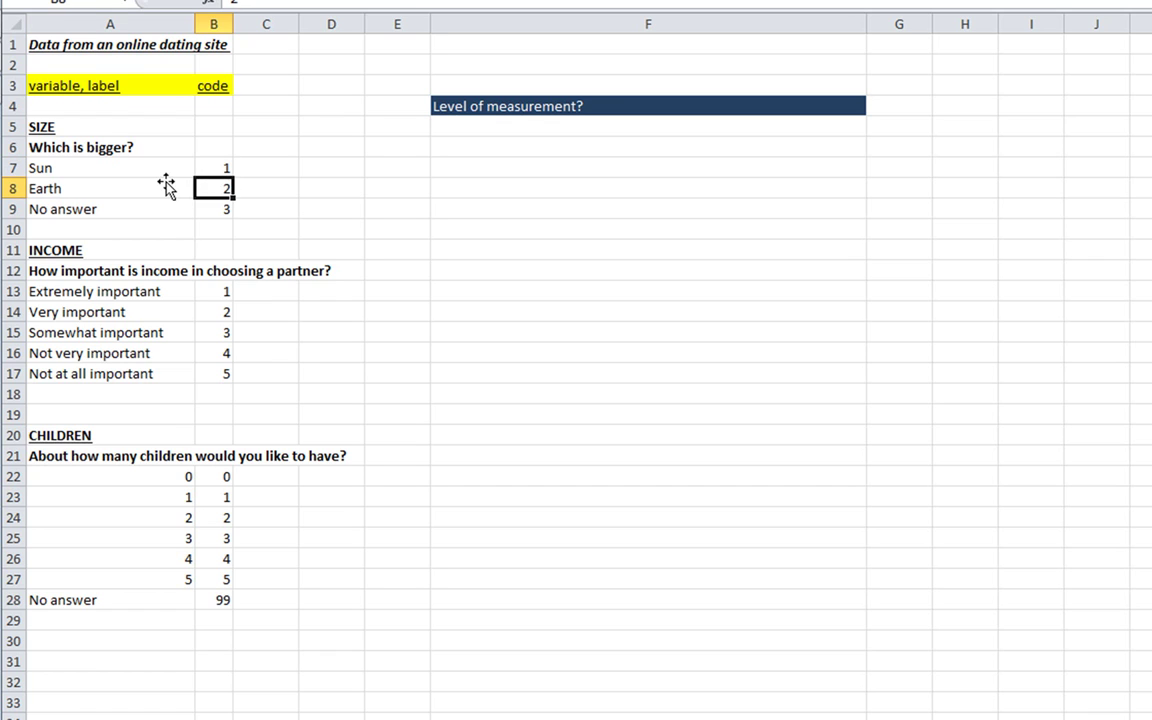
pyautogui.click(165, 184)
pyautogui.click(160, 169)
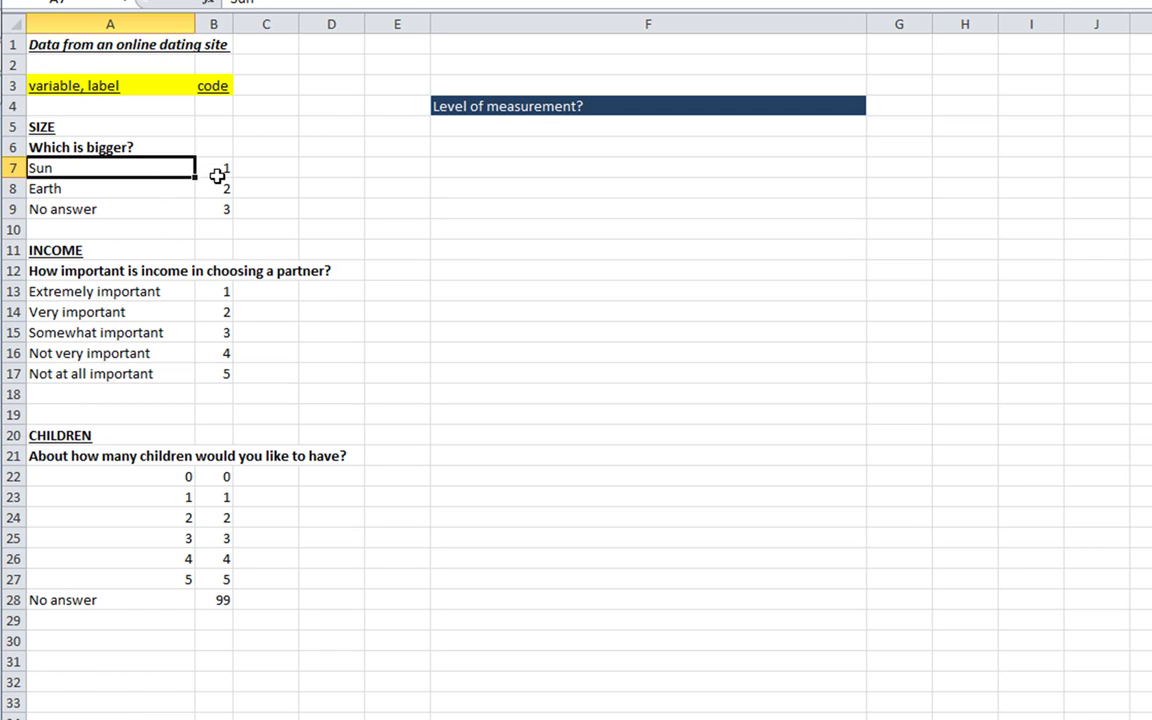
pyautogui.click(217, 174)
pyautogui.click(130, 169)
pyautogui.click(220, 600)
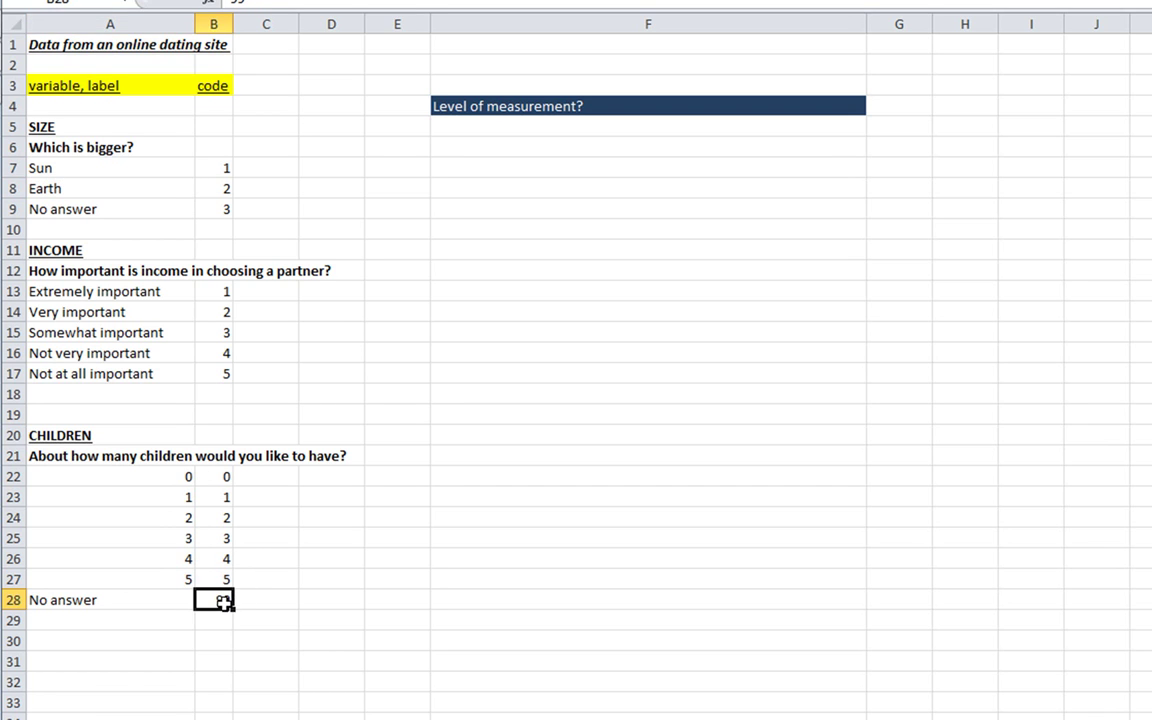
pyautogui.click(80, 208)
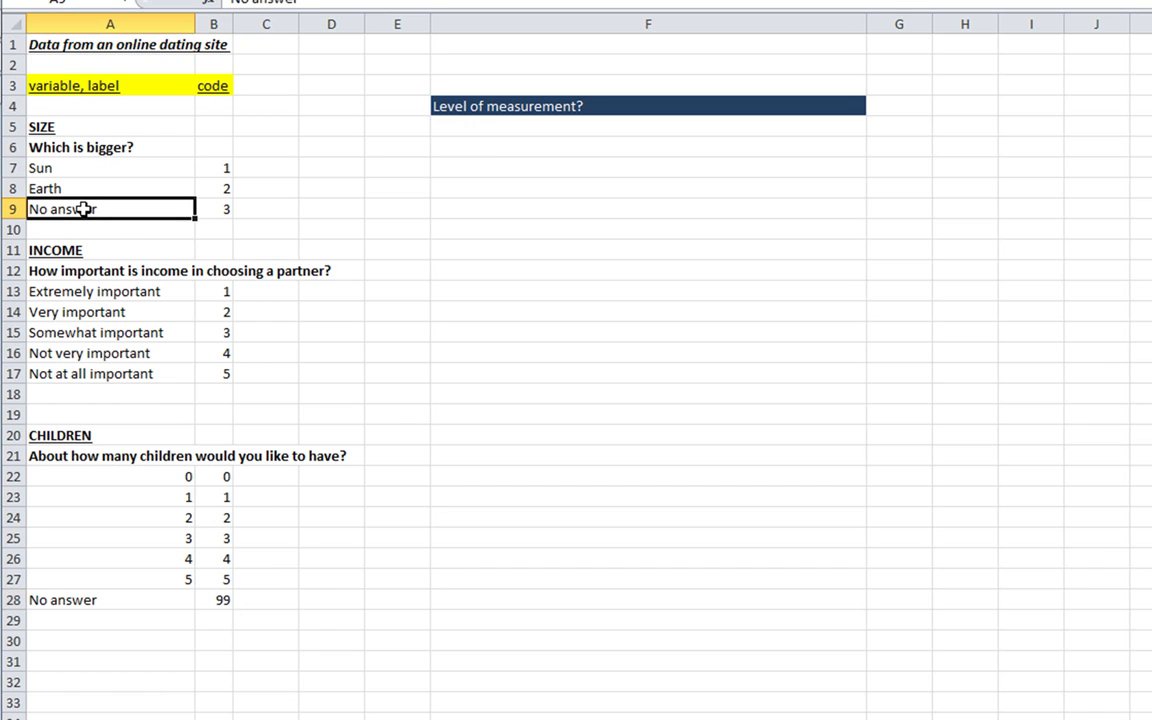
pyautogui.click(216, 213)
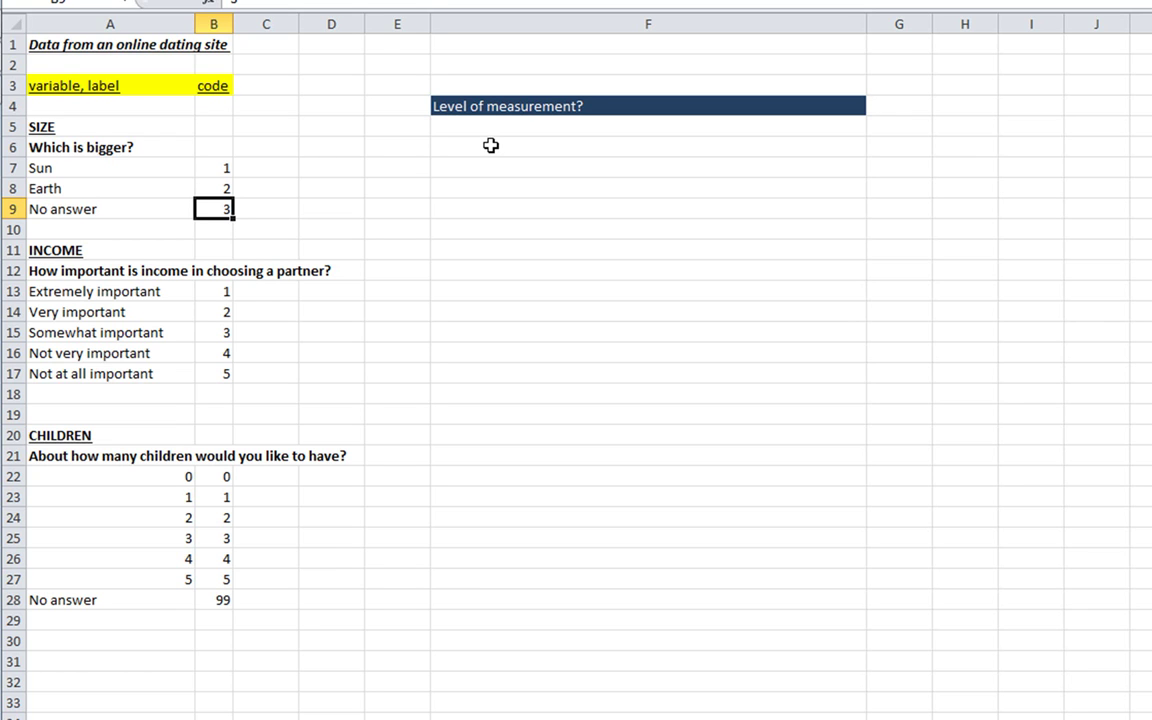
# Step: Review the SIZE question with its Sun and Earth answers, and enter "nominal" as its level of measurement in F6
pyautogui.click(121, 147)
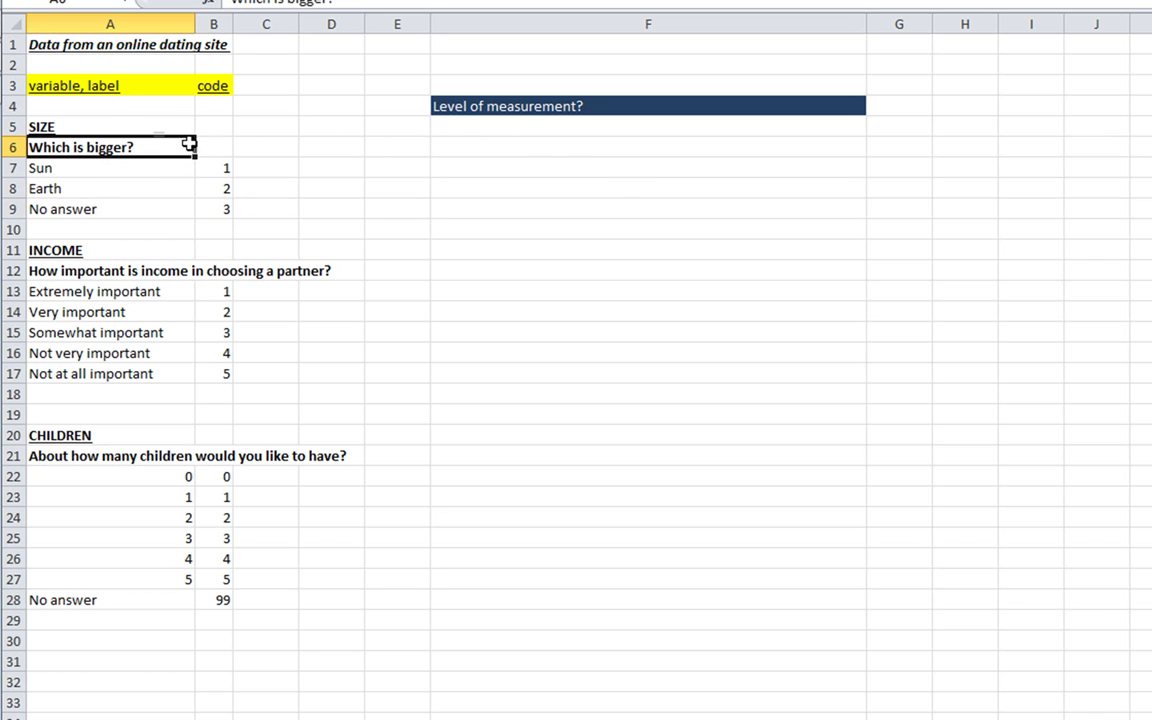
pyautogui.click(64, 167)
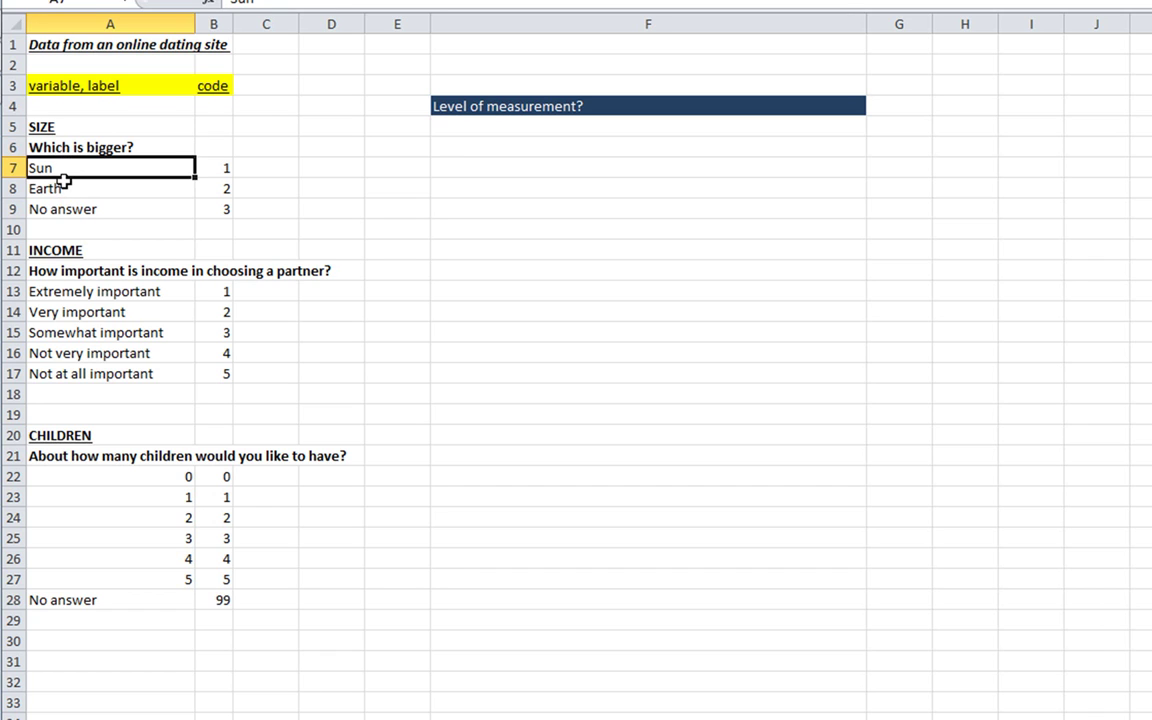
pyautogui.click(63, 182)
pyautogui.click(69, 167)
pyautogui.click(62, 182)
pyautogui.moveTo(209, 166); pyautogui.dragTo(211, 181)
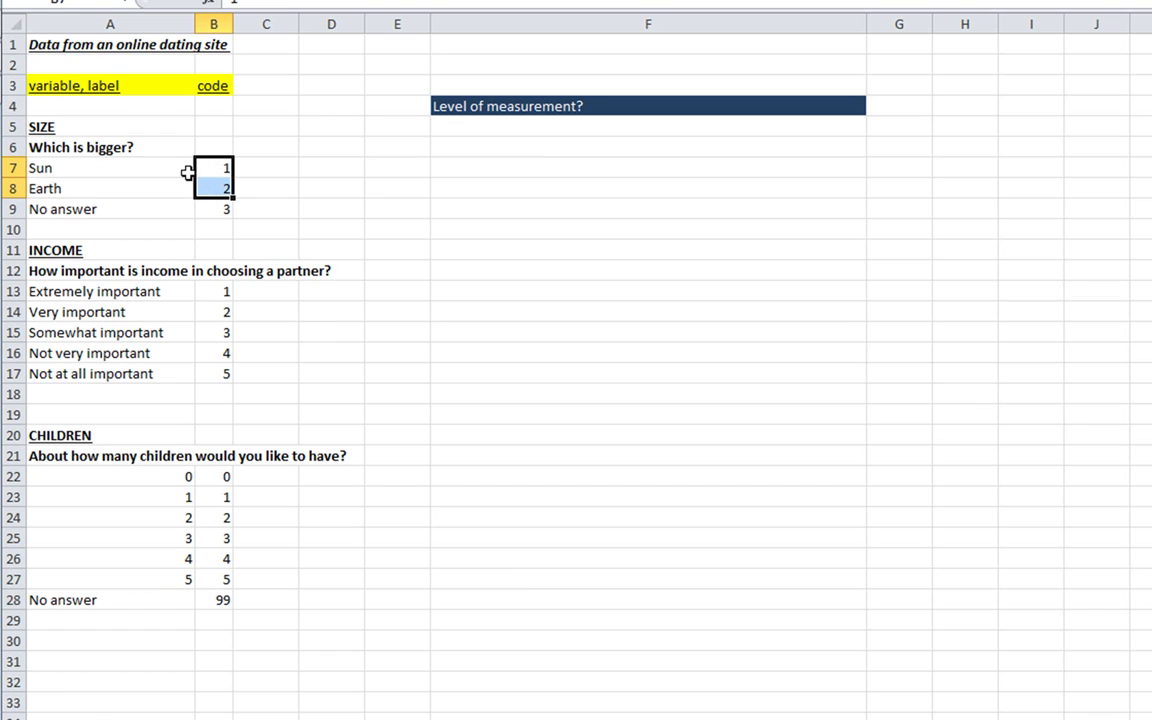
pyautogui.moveTo(176, 172); pyautogui.dragTo(150, 187)
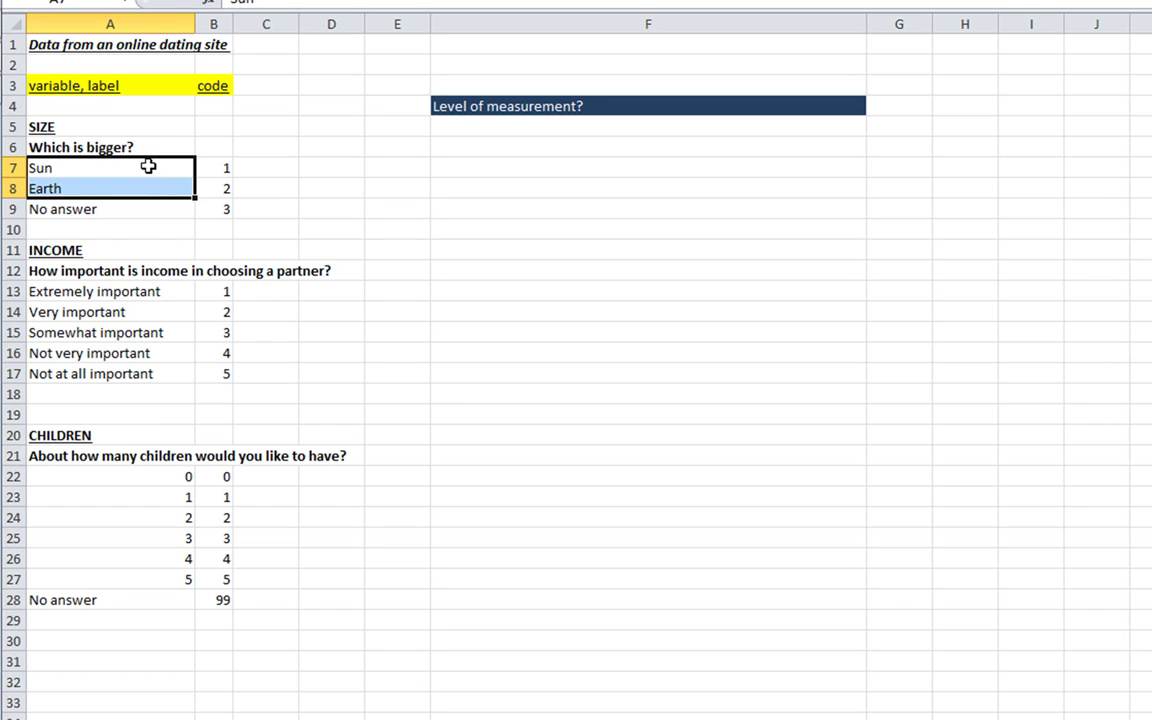
pyautogui.click(147, 172)
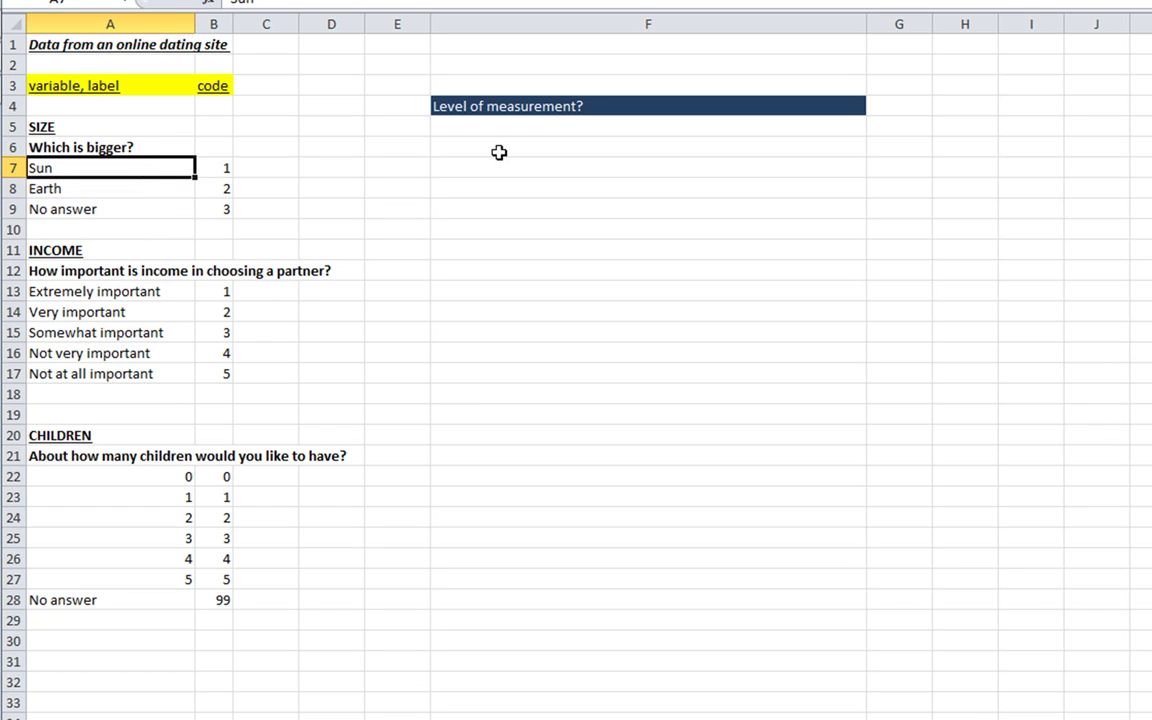
pyautogui.click(500, 149)
pyautogui.write('nominal')
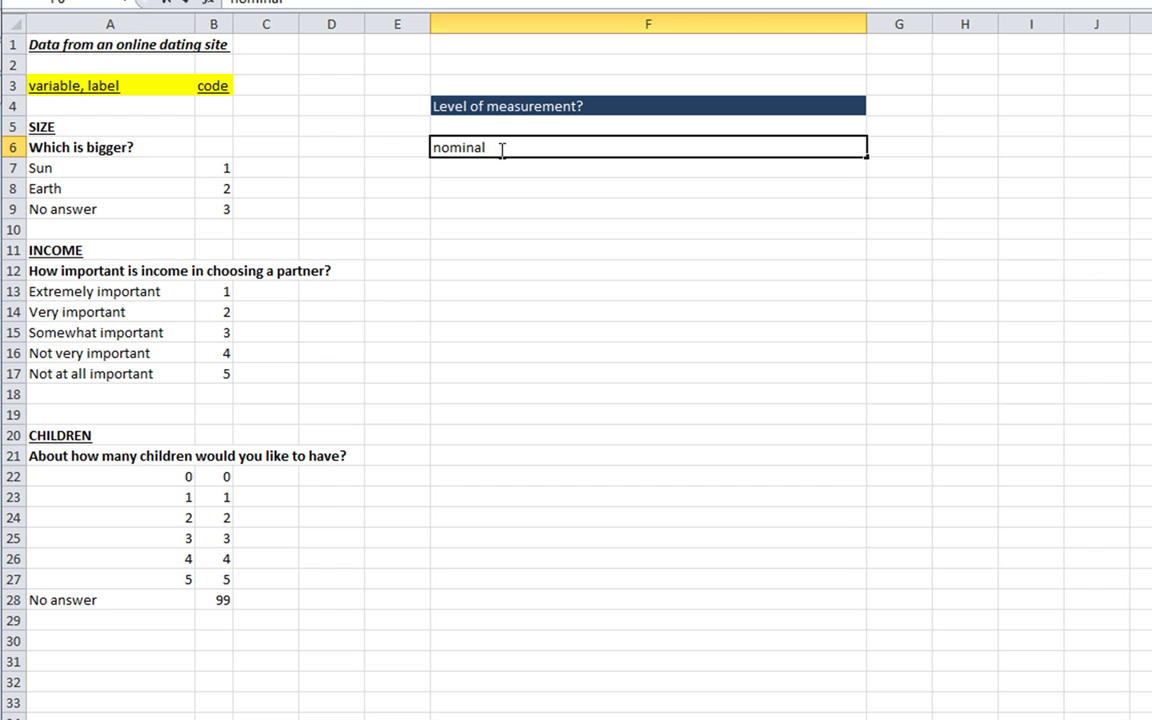
pyautogui.press('Return')
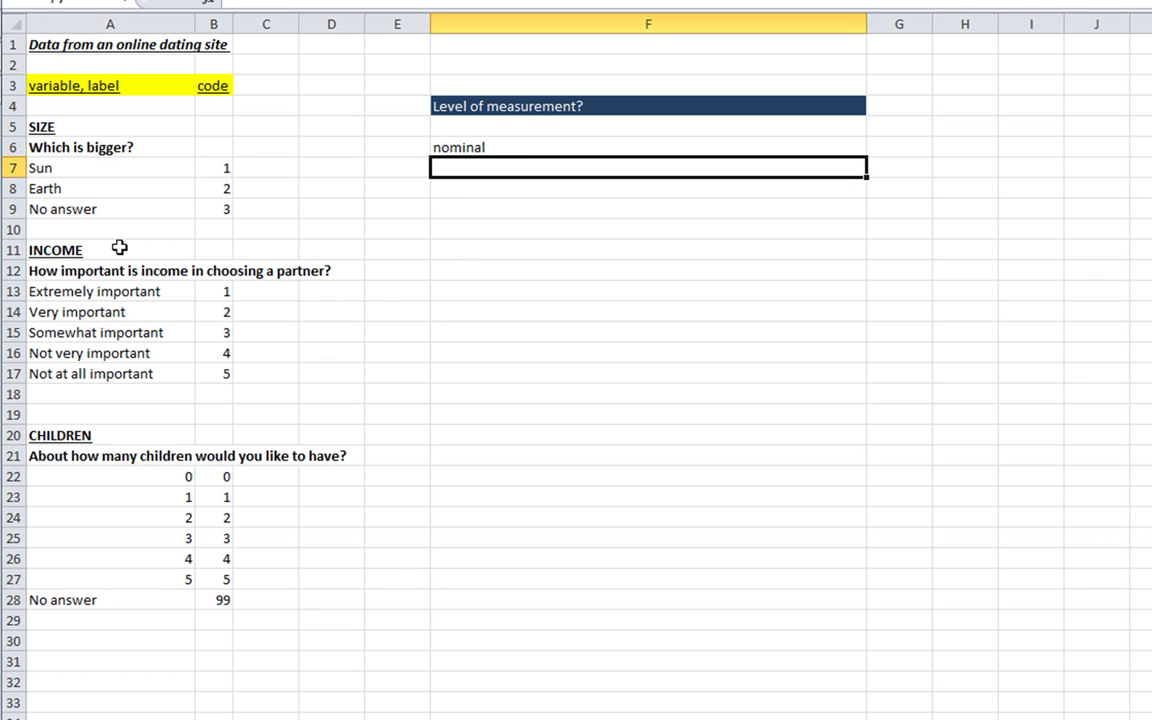
# Step: Review the INCOME answers from Extremely important to Not at all important, and enter "ordinal" as the level of measurement in F12
pyautogui.click(97, 293)
pyautogui.click(93, 310)
pyautogui.click(90, 334)
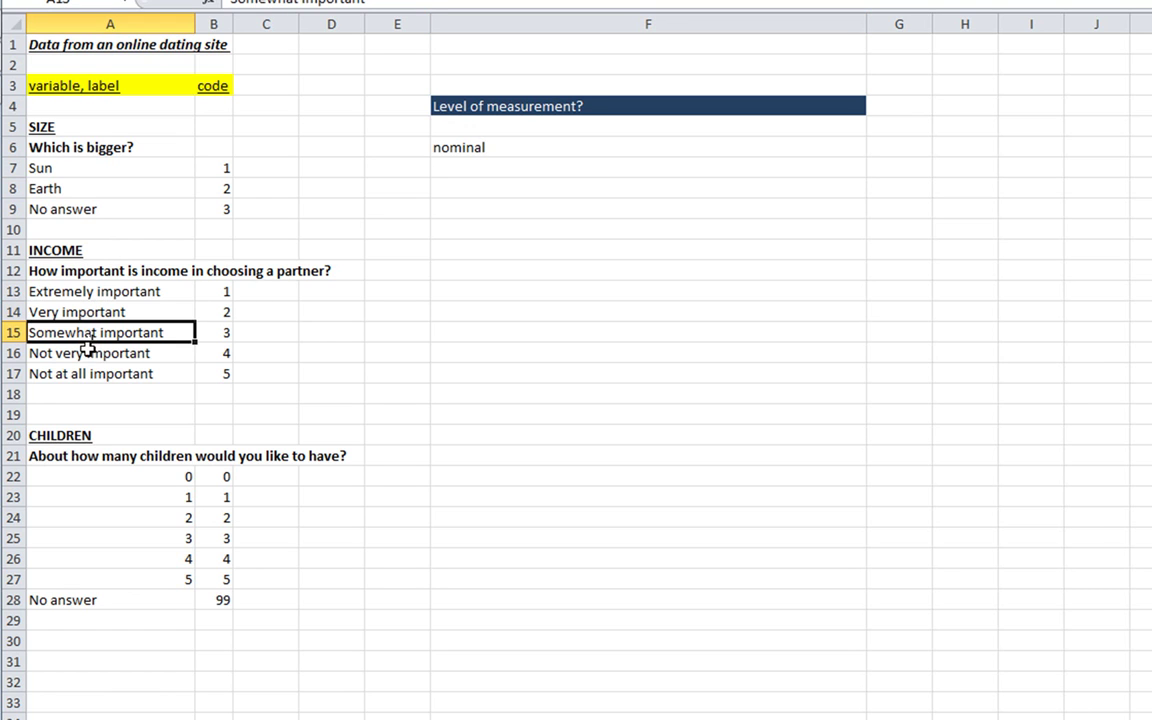
pyautogui.click(90, 354)
pyautogui.click(92, 372)
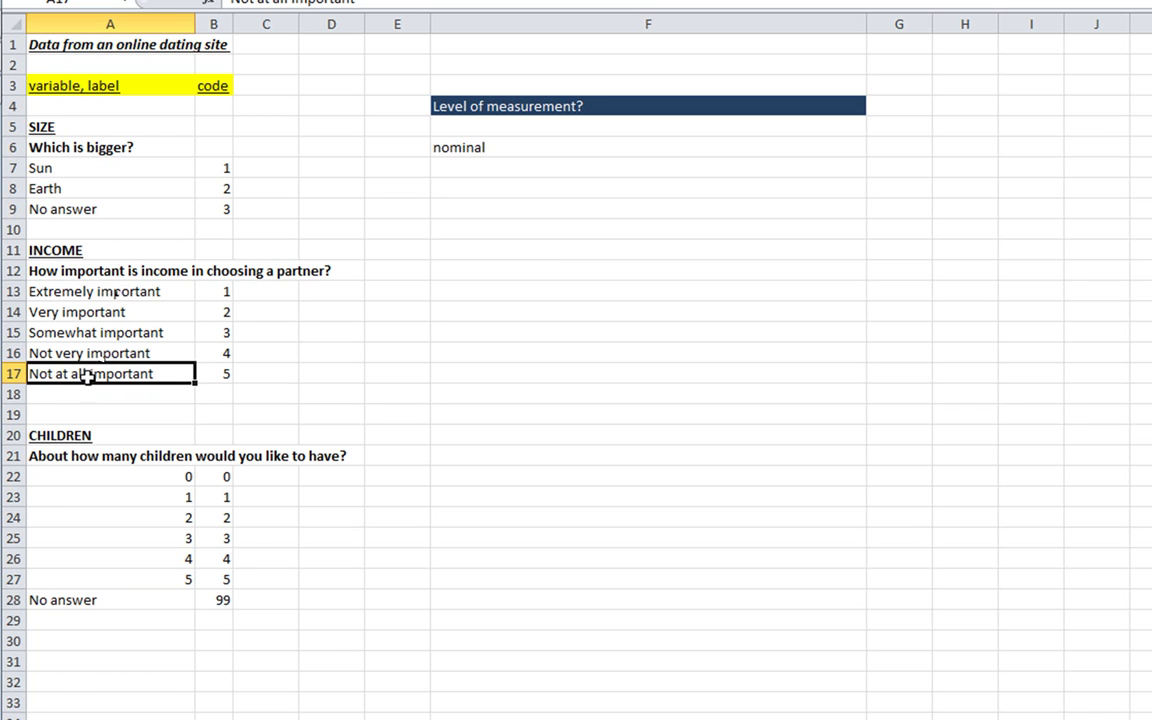
pyautogui.click(474, 256)
pyautogui.press('Return')
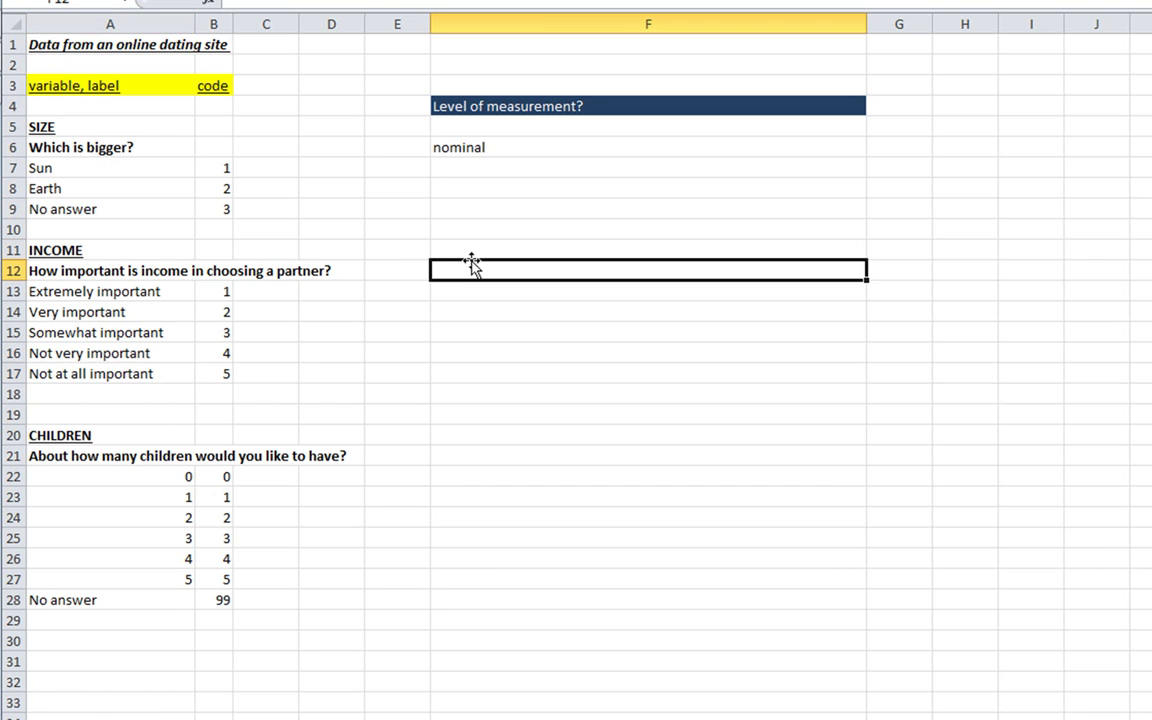
pyautogui.write('ordinal')
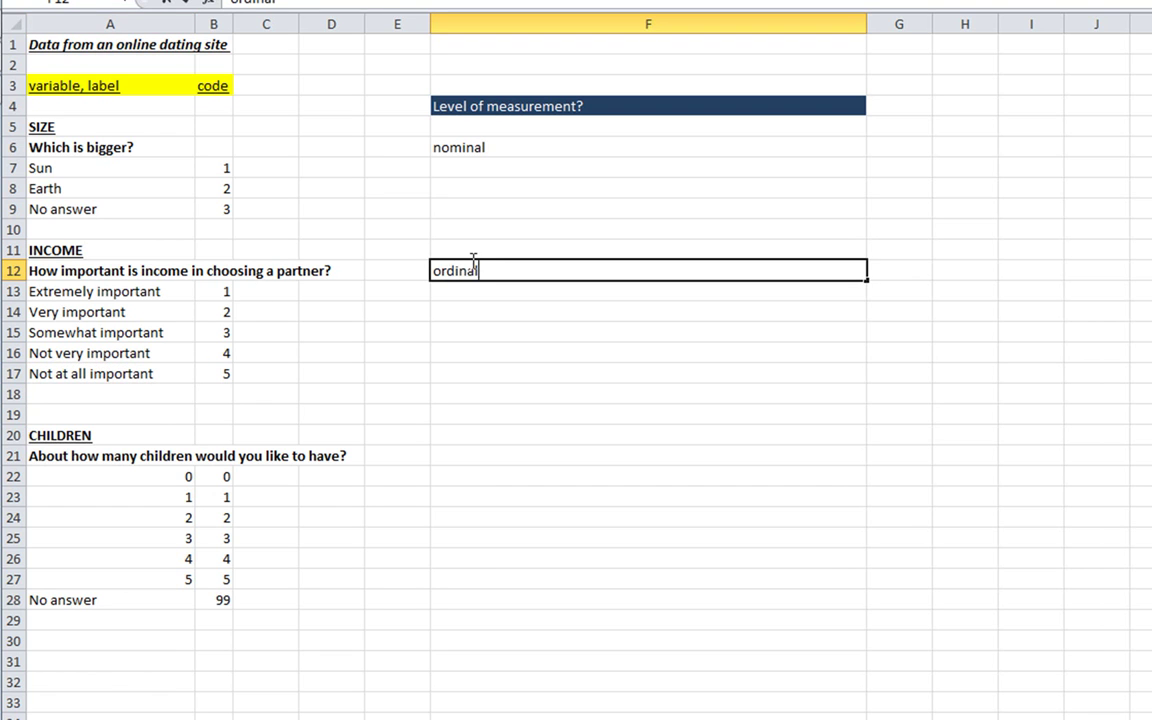
pyautogui.press('Return')
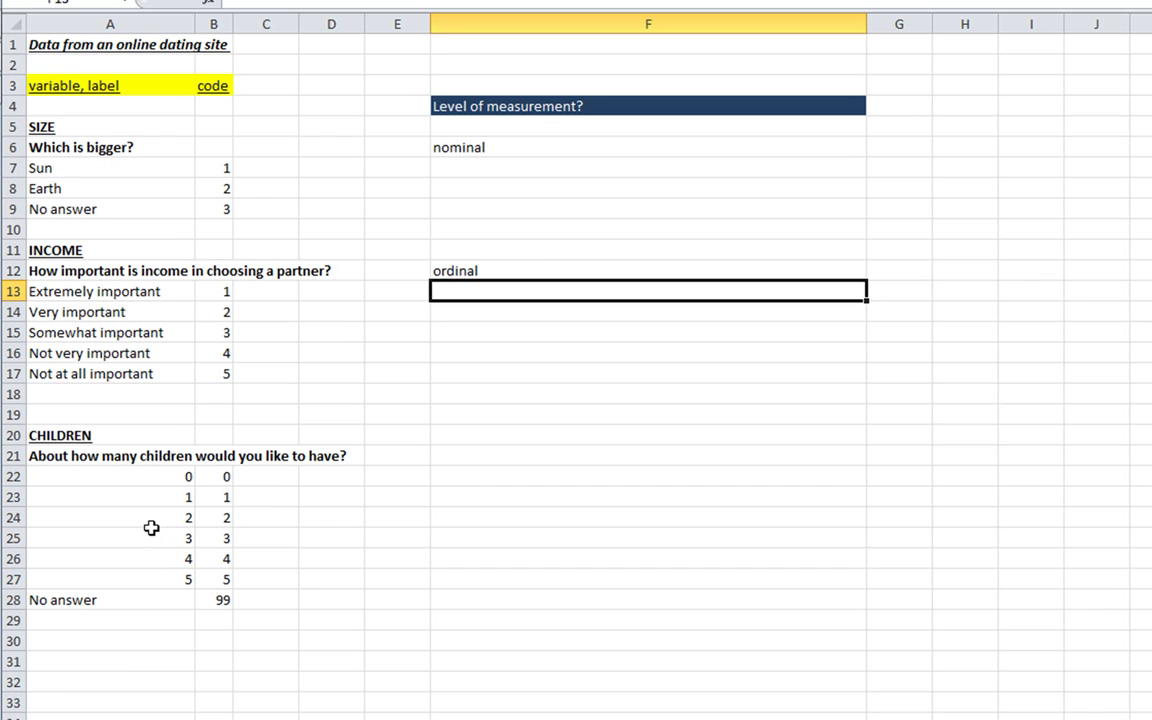
# Step: Examine the No answer label and code of the CHILDREN variable and compare them with those of SIZE
pyautogui.click(130, 598)
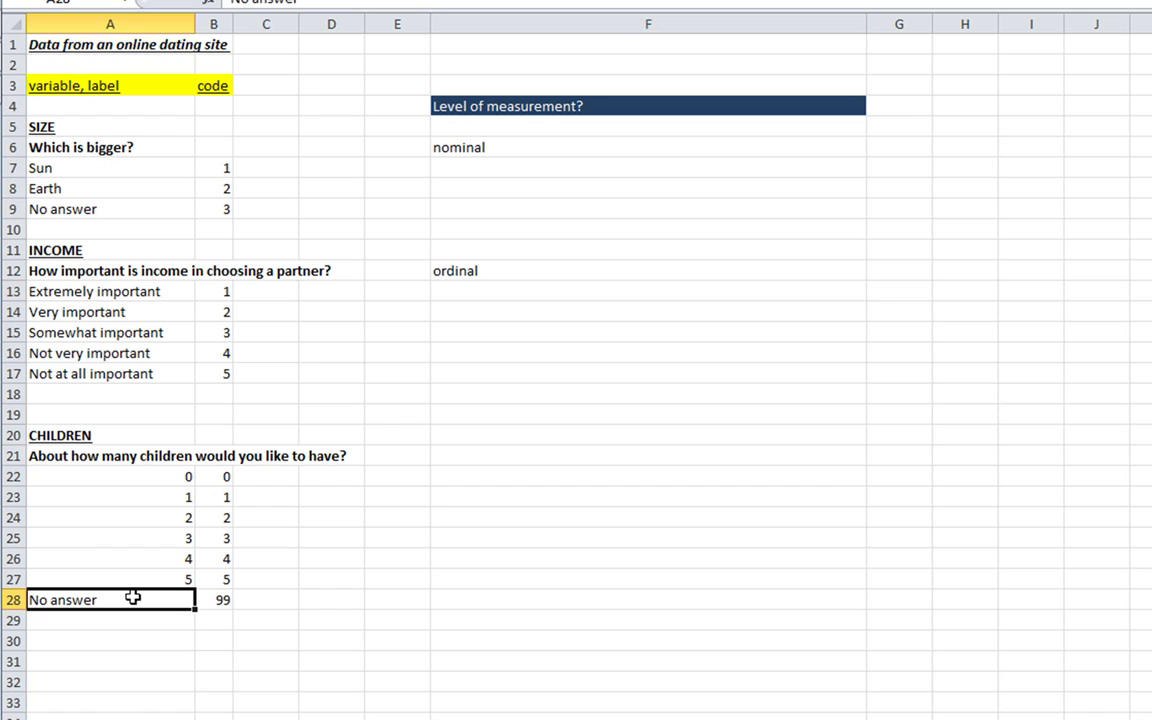
pyautogui.click(210, 599)
pyautogui.moveTo(157, 600); pyautogui.dragTo(195, 600)
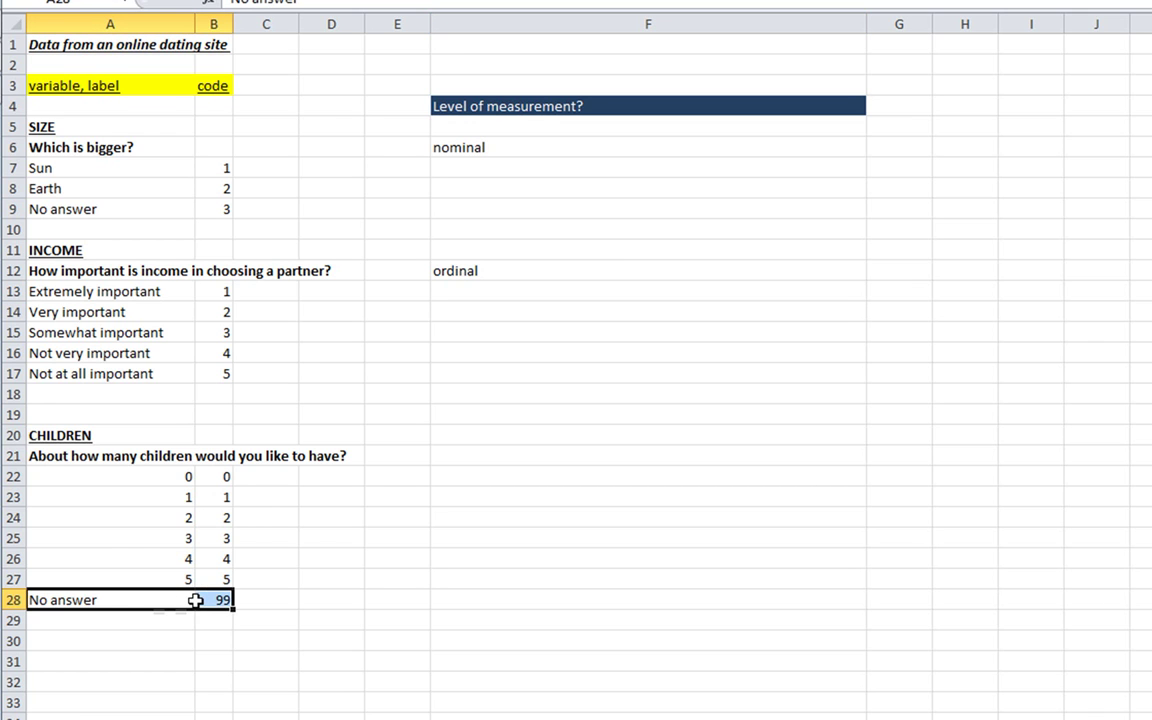
pyautogui.click(150, 599)
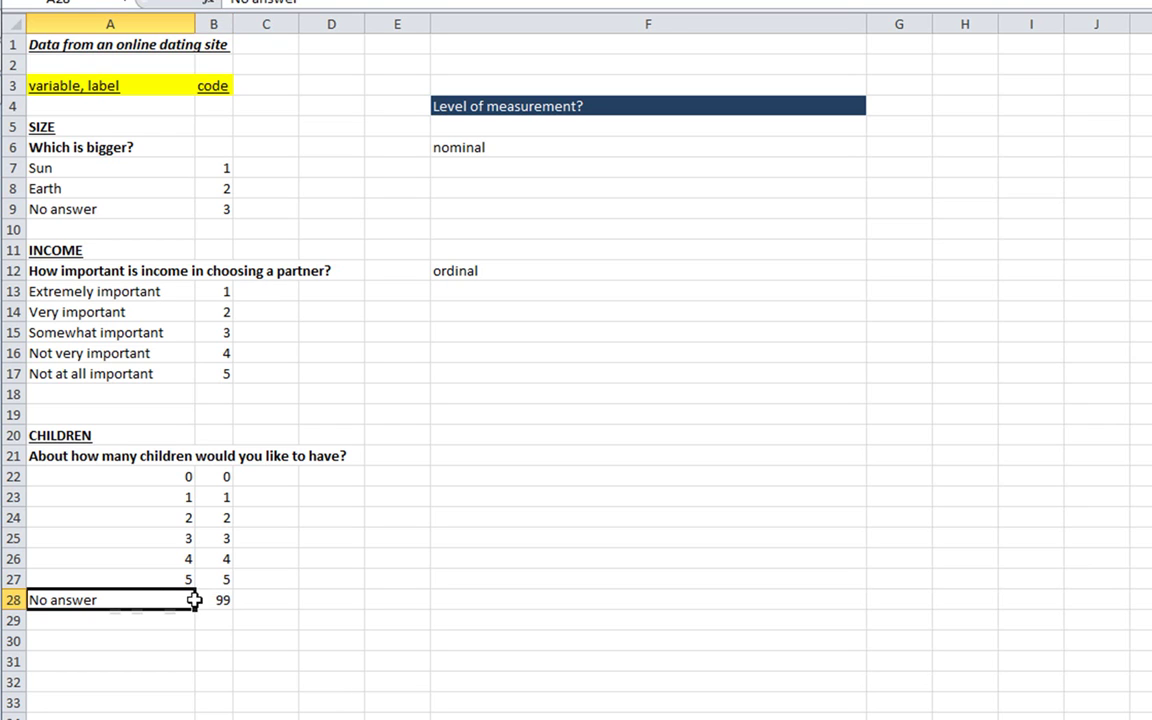
pyautogui.moveTo(193, 600); pyautogui.dragTo(206, 599)
pyautogui.moveTo(87, 205); pyautogui.dragTo(203, 208)
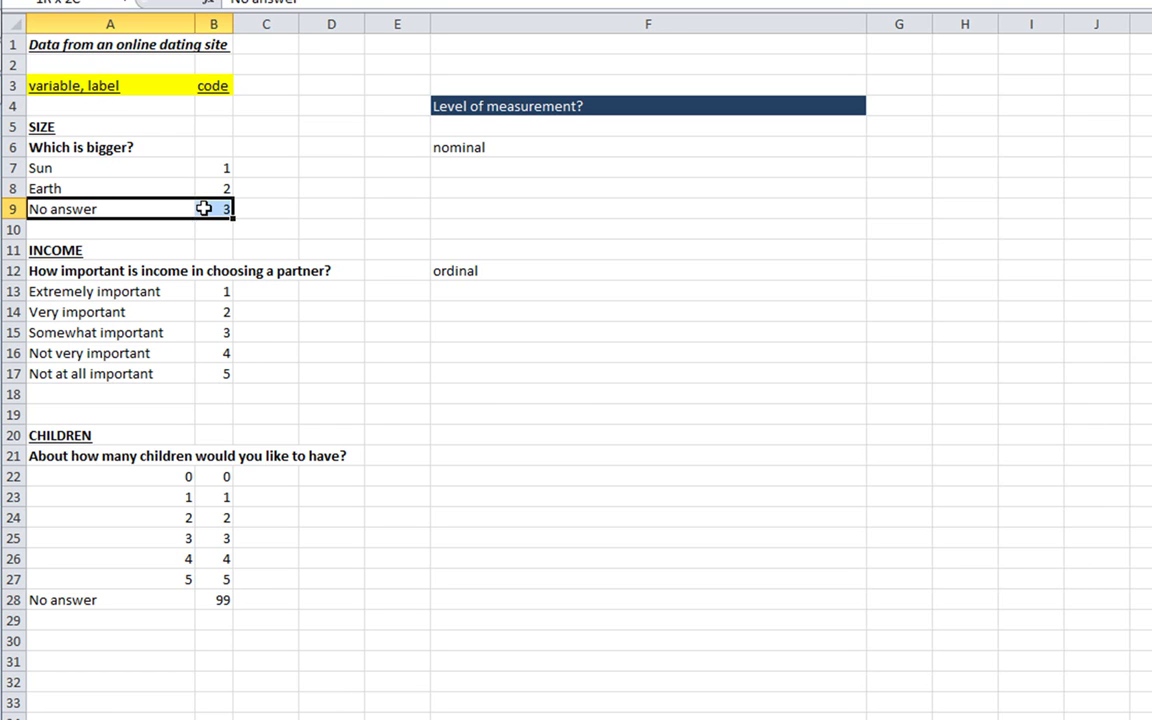
pyautogui.moveTo(60, 600); pyautogui.dragTo(220, 598)
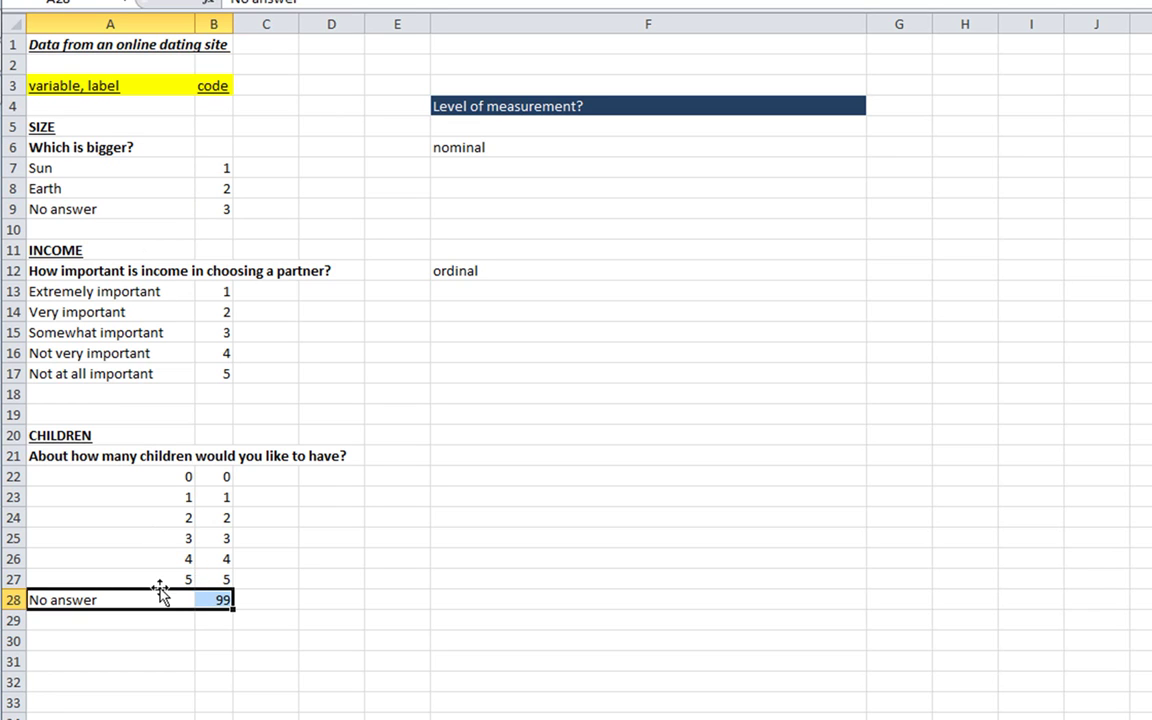
pyautogui.click(127, 600)
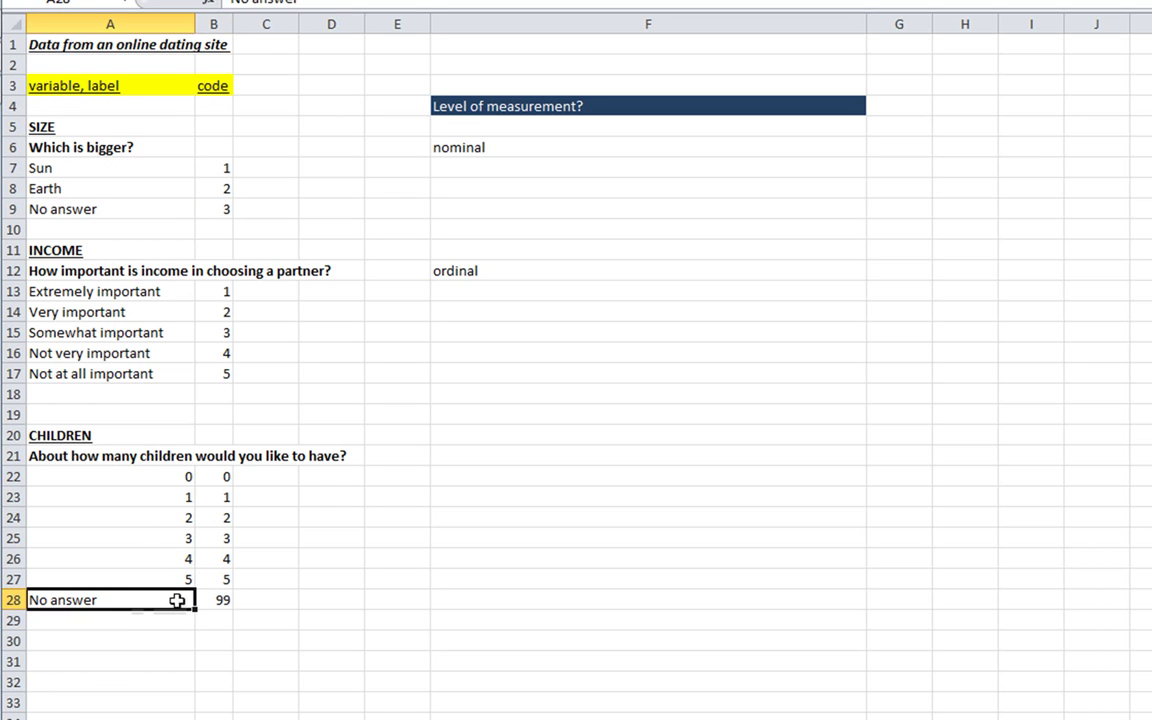
pyautogui.moveTo(177, 600); pyautogui.dragTo(213, 599)
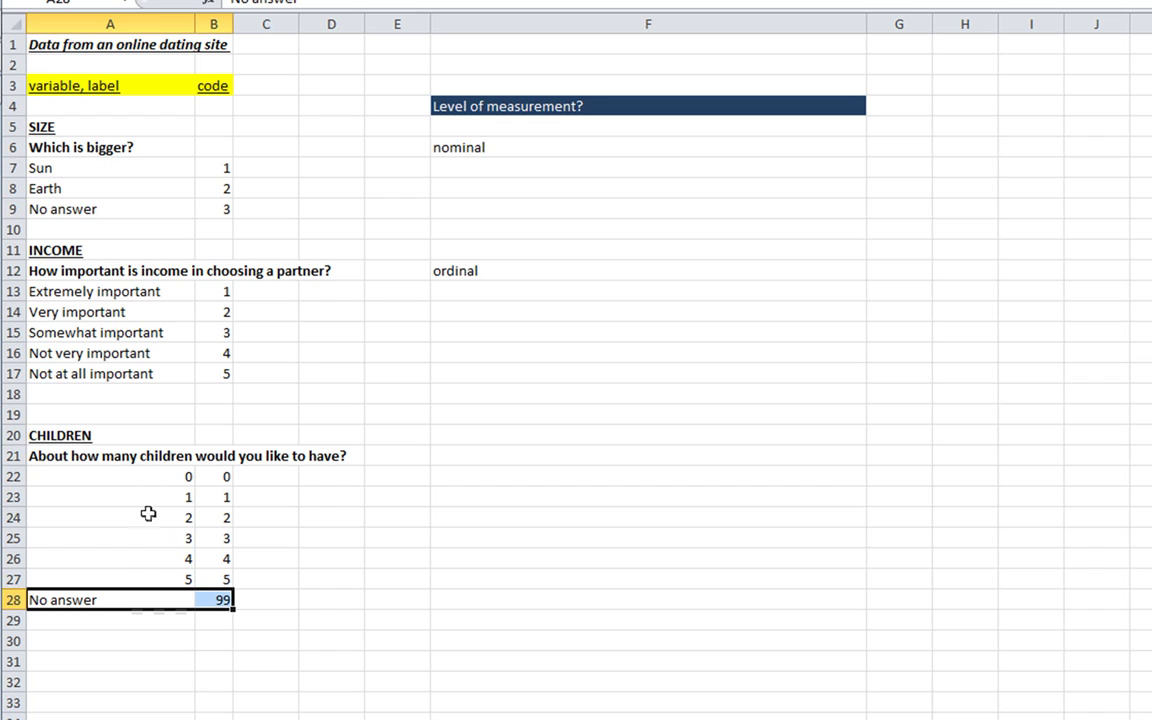
pyautogui.click(139, 596)
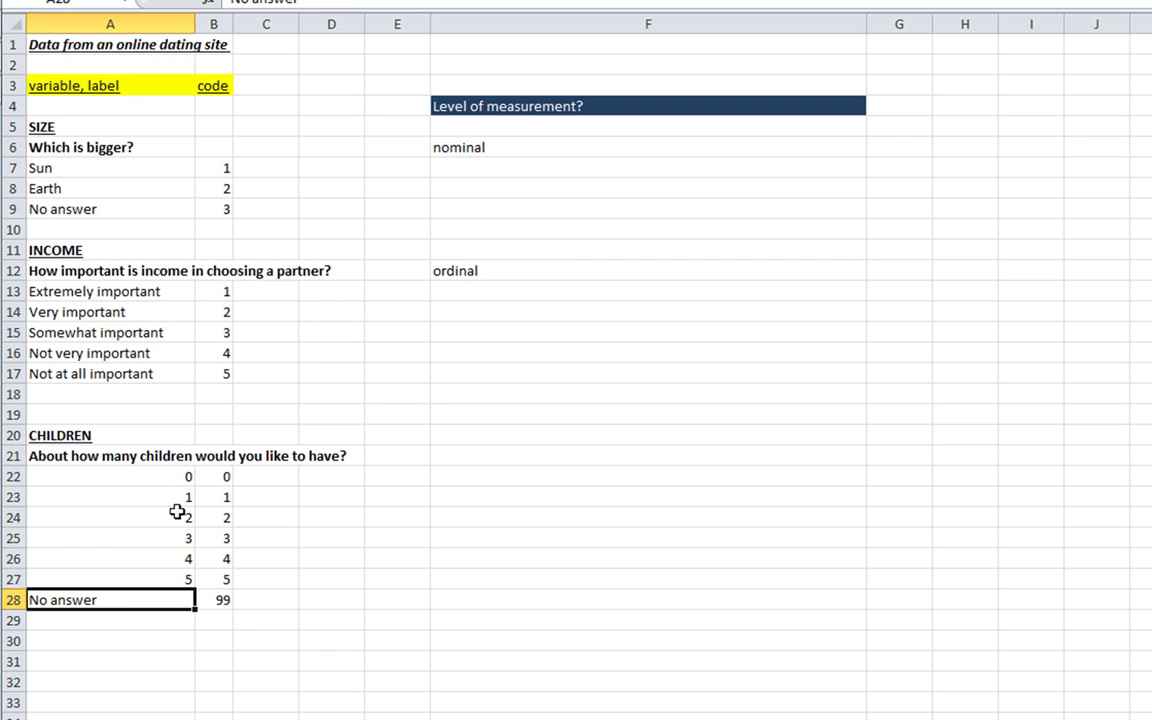
# Step: Enter "interval" as the level of measurement for CHILDREN in F21, and open the dating-ans sheet
pyautogui.click(487, 457)
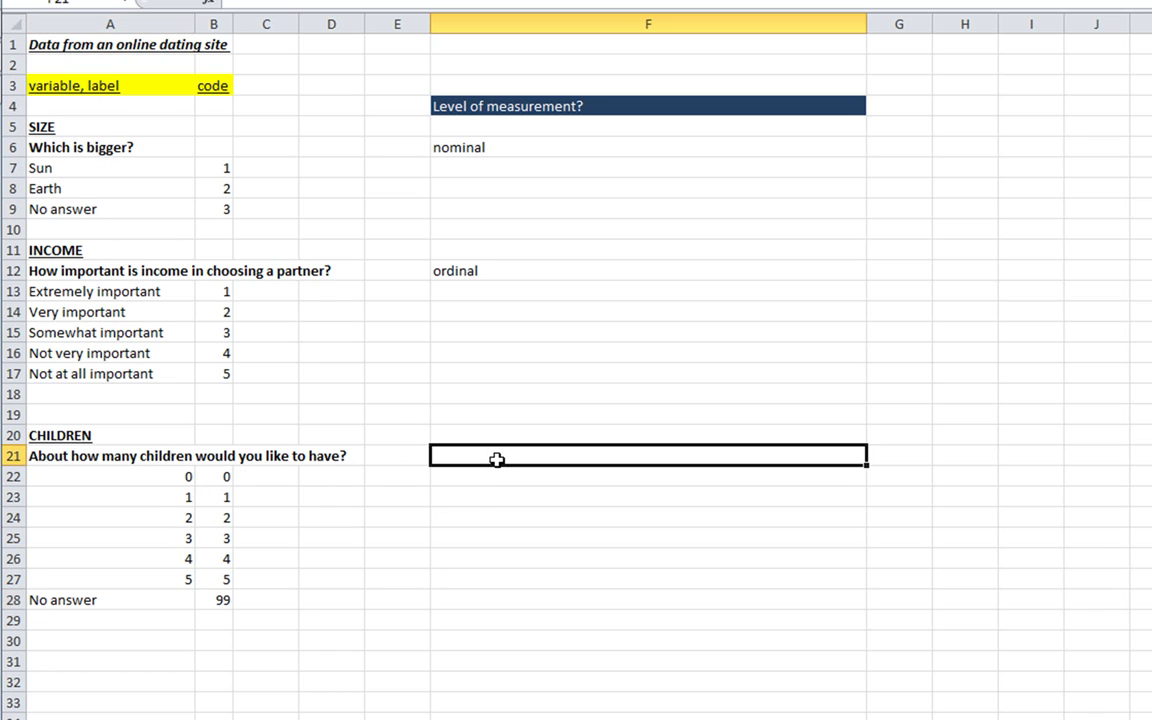
pyautogui.write('interval')
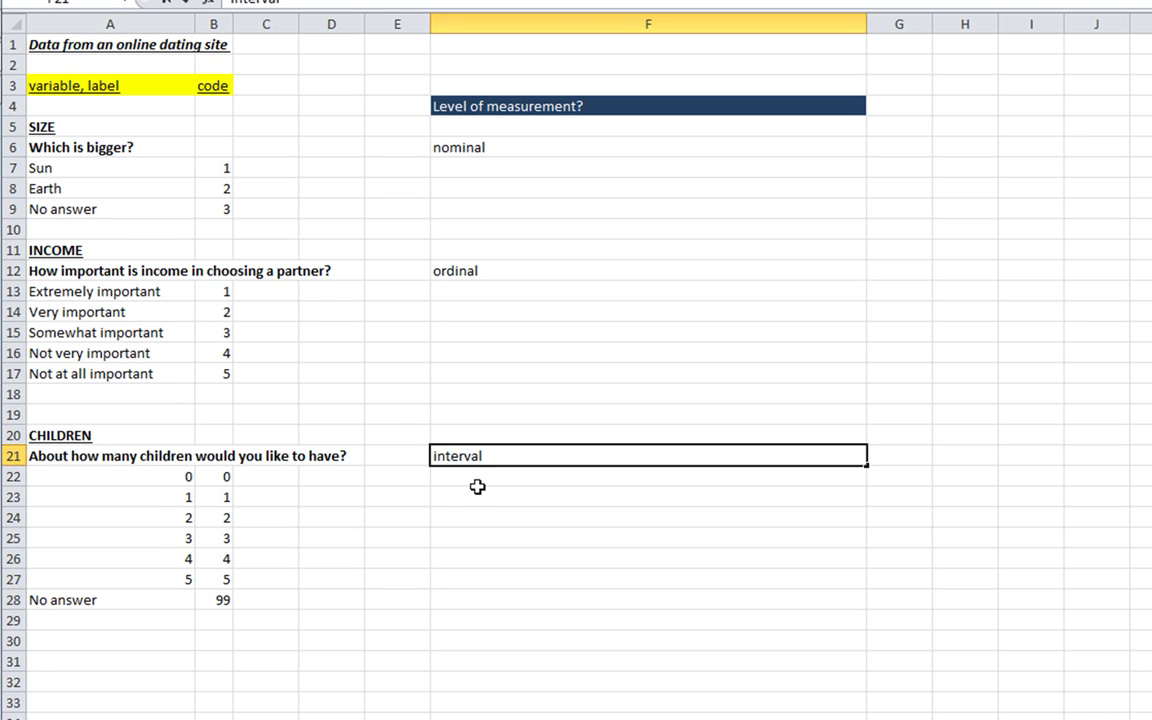
pyautogui.press('Return')
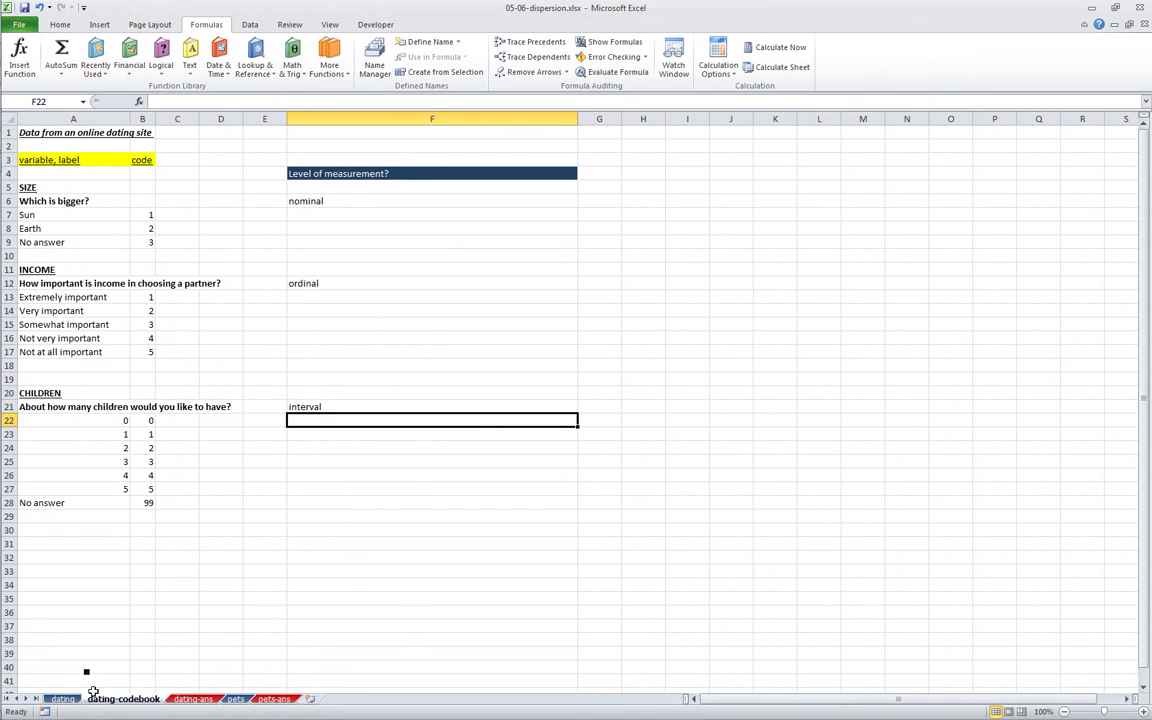
pyautogui.click(193, 699)
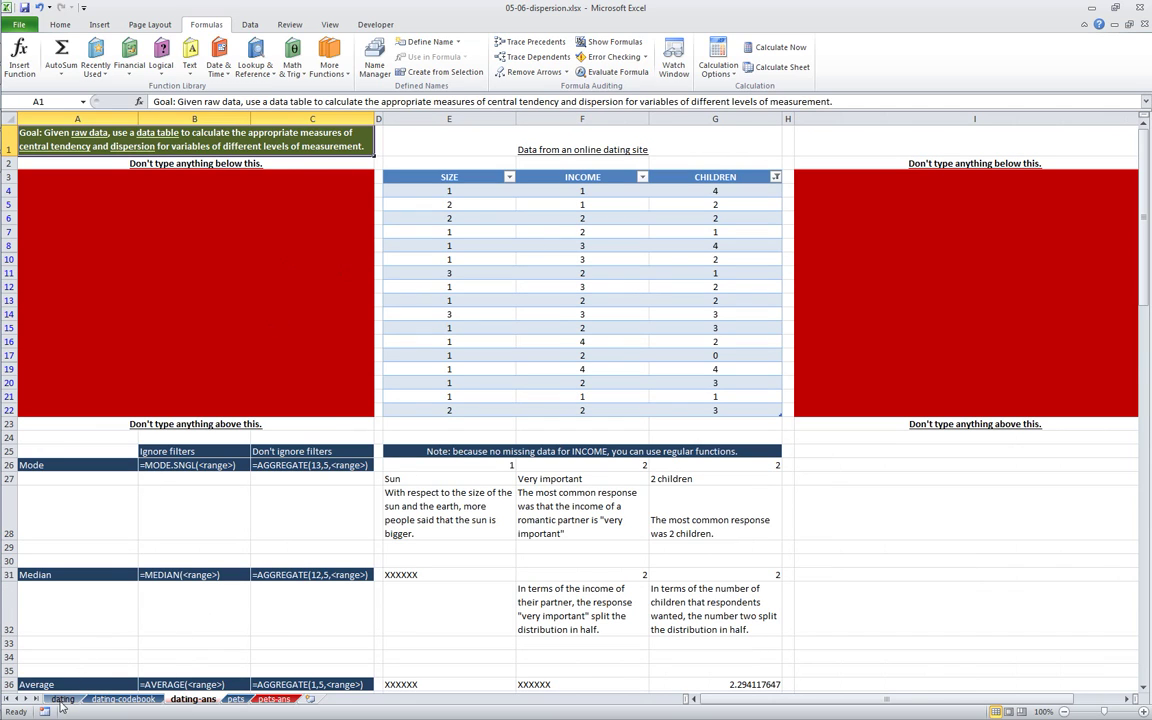
# Step: Open the dating sheet and examine its goal, the areas marked off-limits for typing, and the raw SIZE, INCOME and CHILDREN values
pyautogui.click(62, 699)
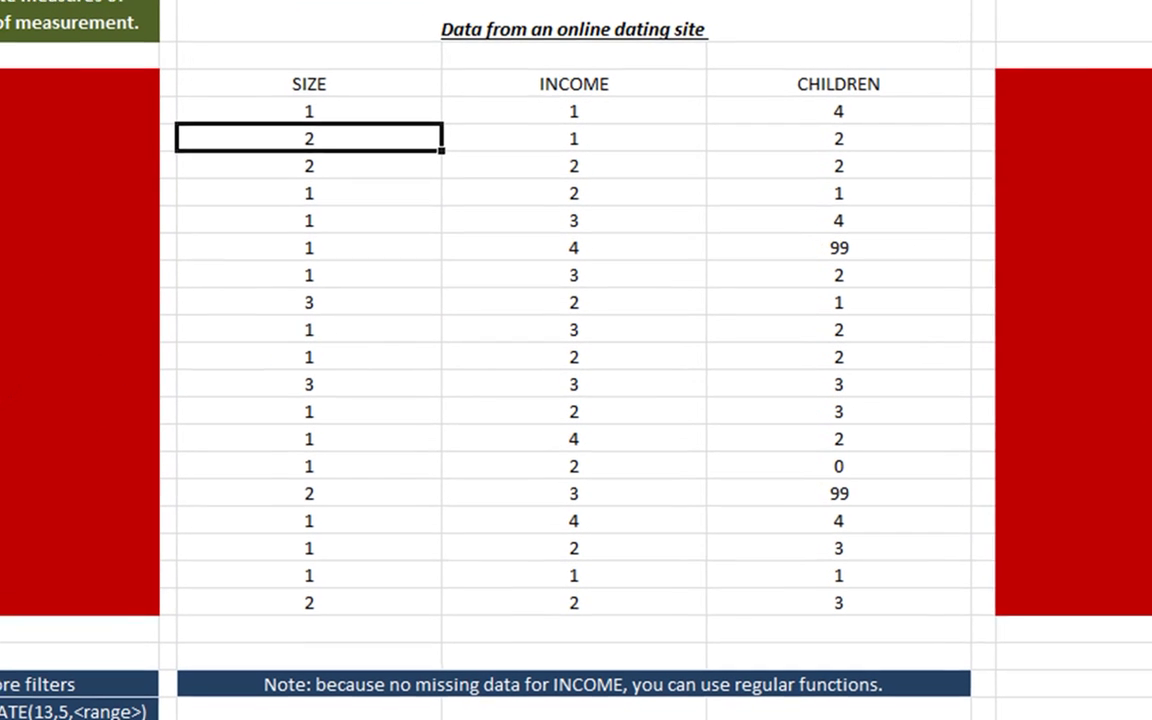
pyautogui.click(499, 391)
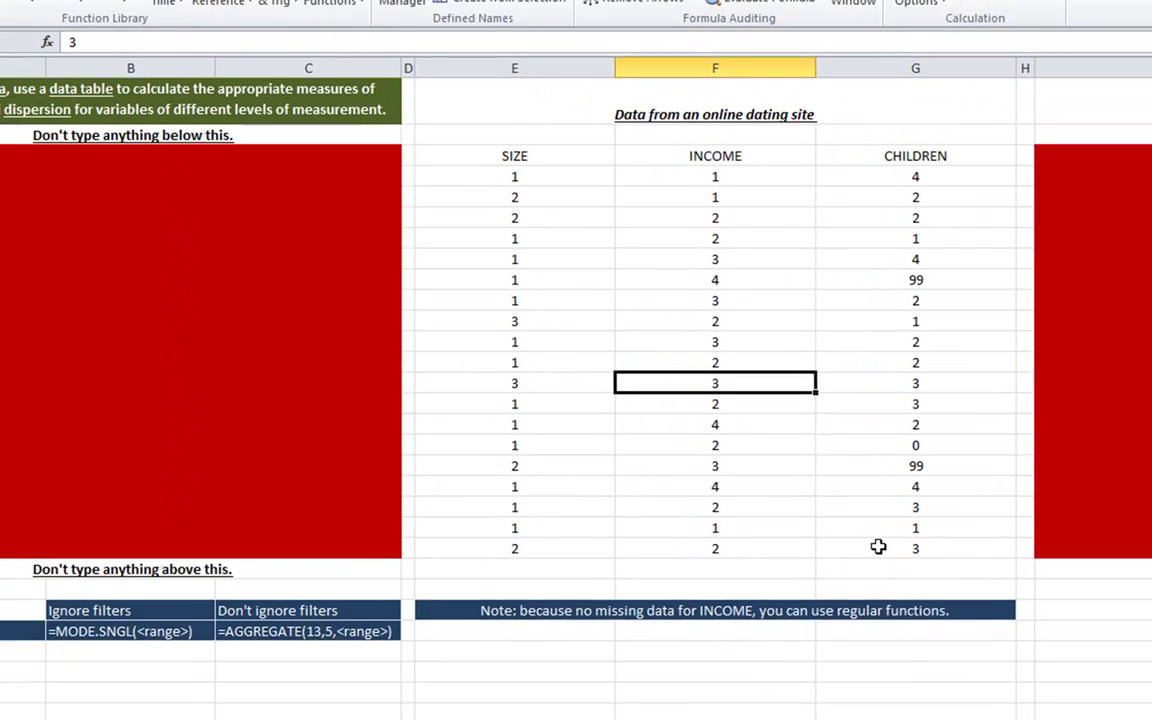
pyautogui.moveTo(850, 569); pyautogui.dragTo(425, 128)
pyautogui.click(97, 137)
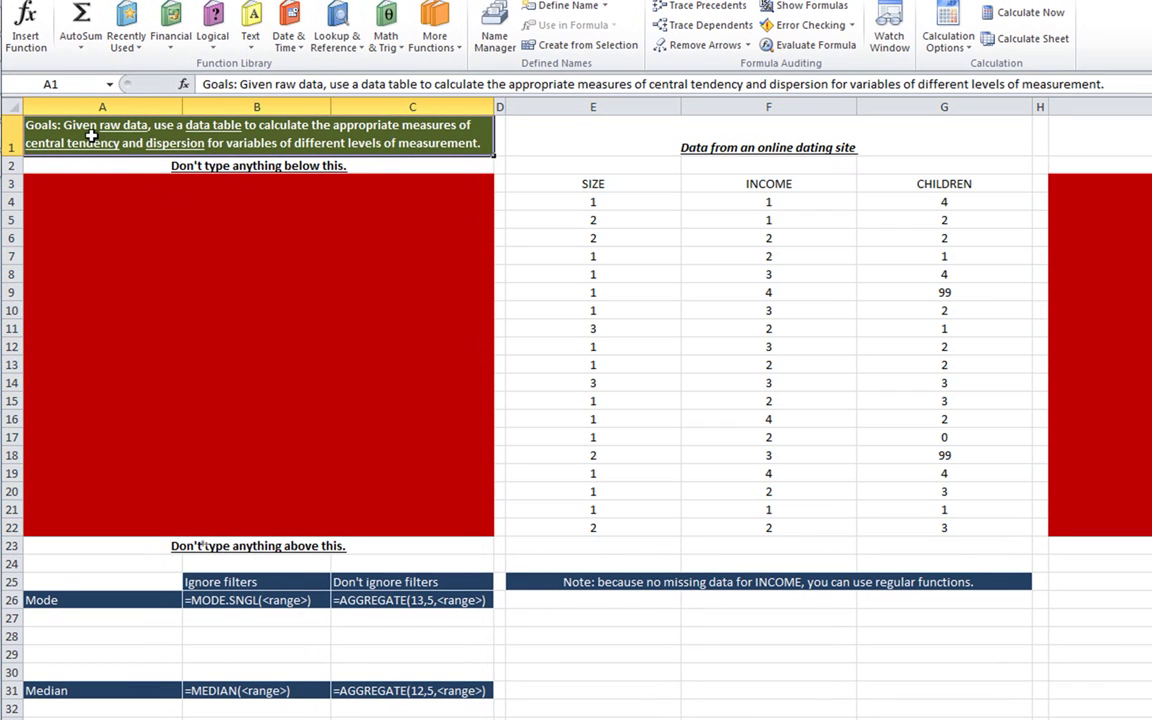
pyautogui.moveTo(90, 137)
pyautogui.mouseDown()
pyautogui.moveTo(175, 512)
pyautogui.moveTo(453, 466)
pyautogui.mouseUp()
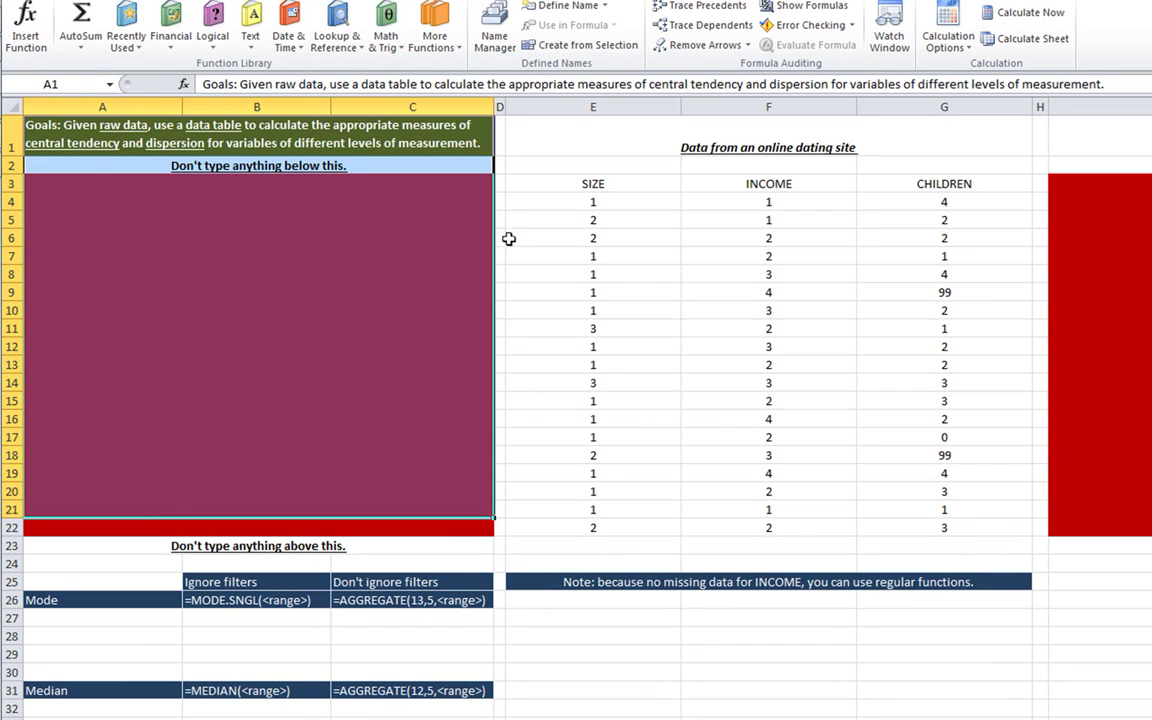
pyautogui.click(509, 165)
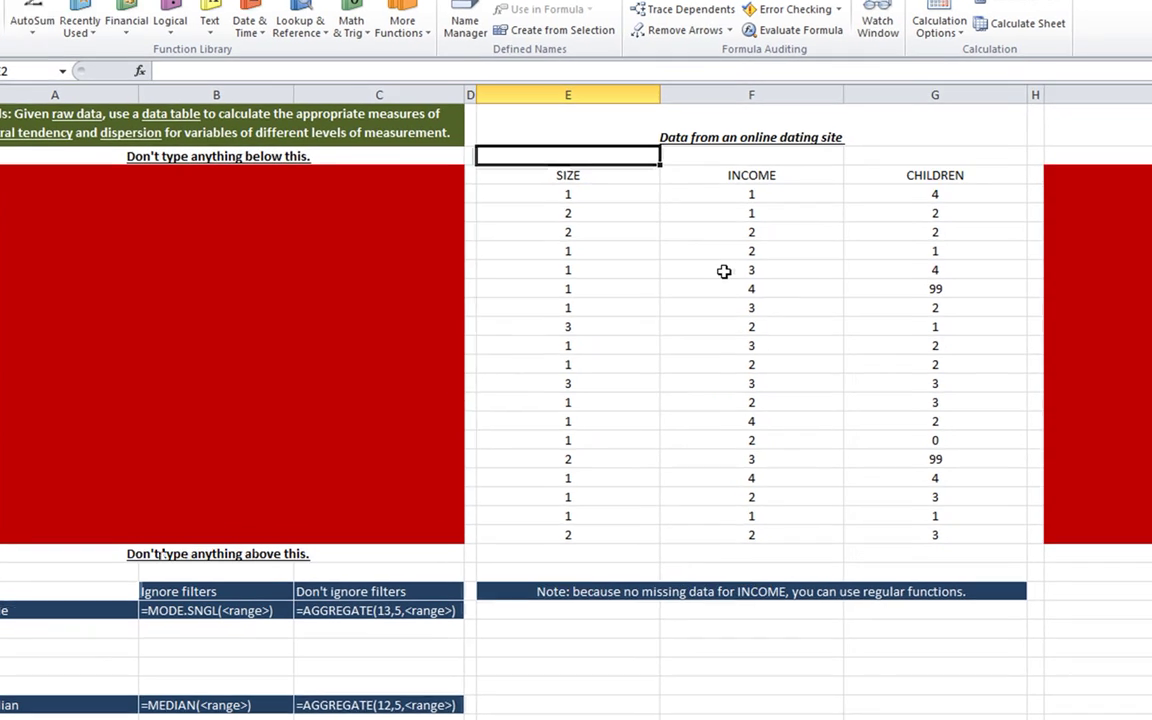
pyautogui.click(741, 274)
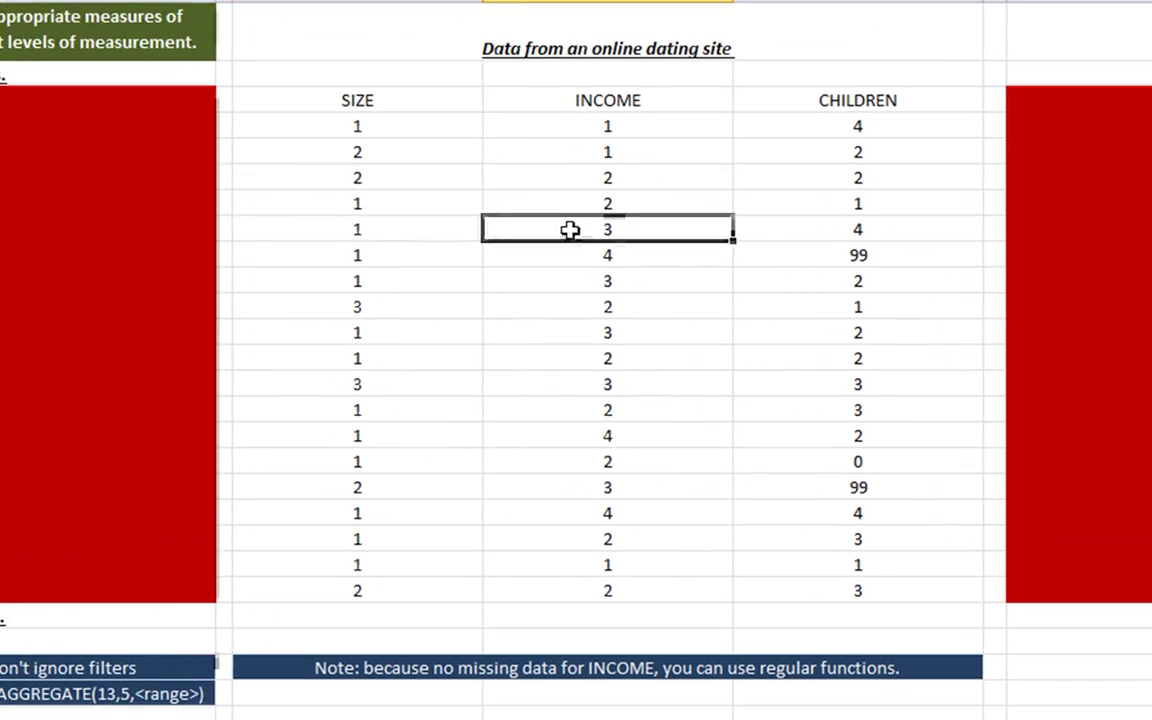
pyautogui.click(347, 178)
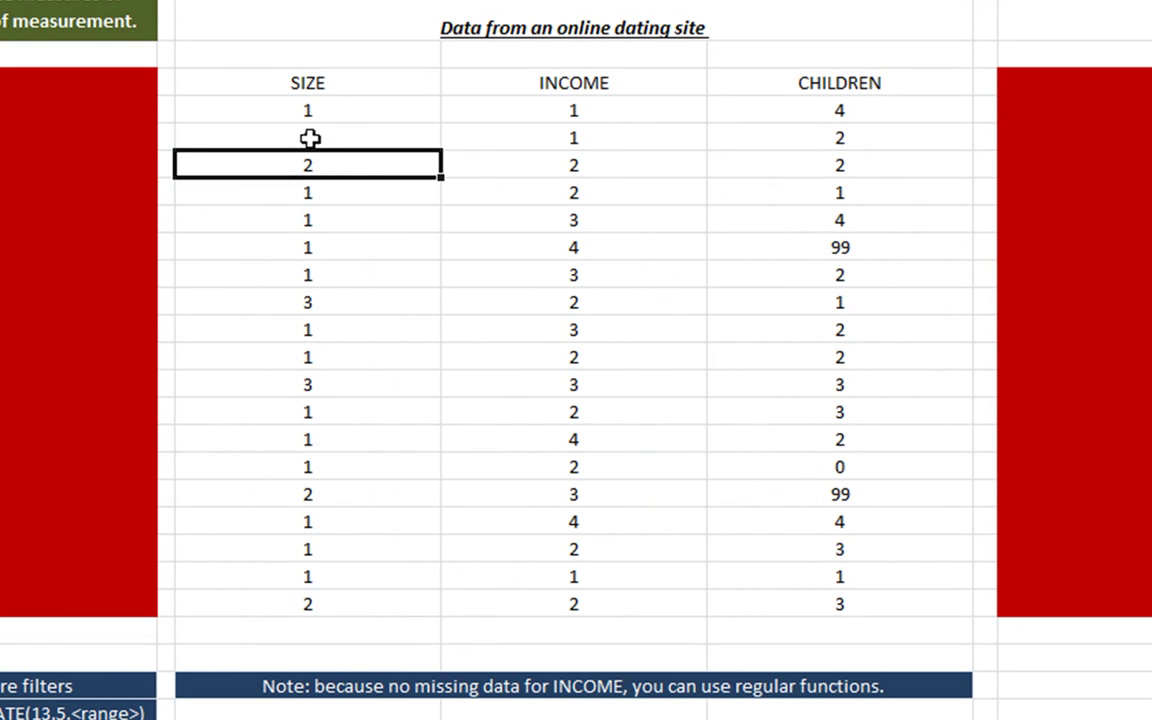
pyautogui.moveTo(310, 139); pyautogui.dragTo(517, 262)
pyautogui.moveTo(838, 190); pyautogui.dragTo(822, 221)
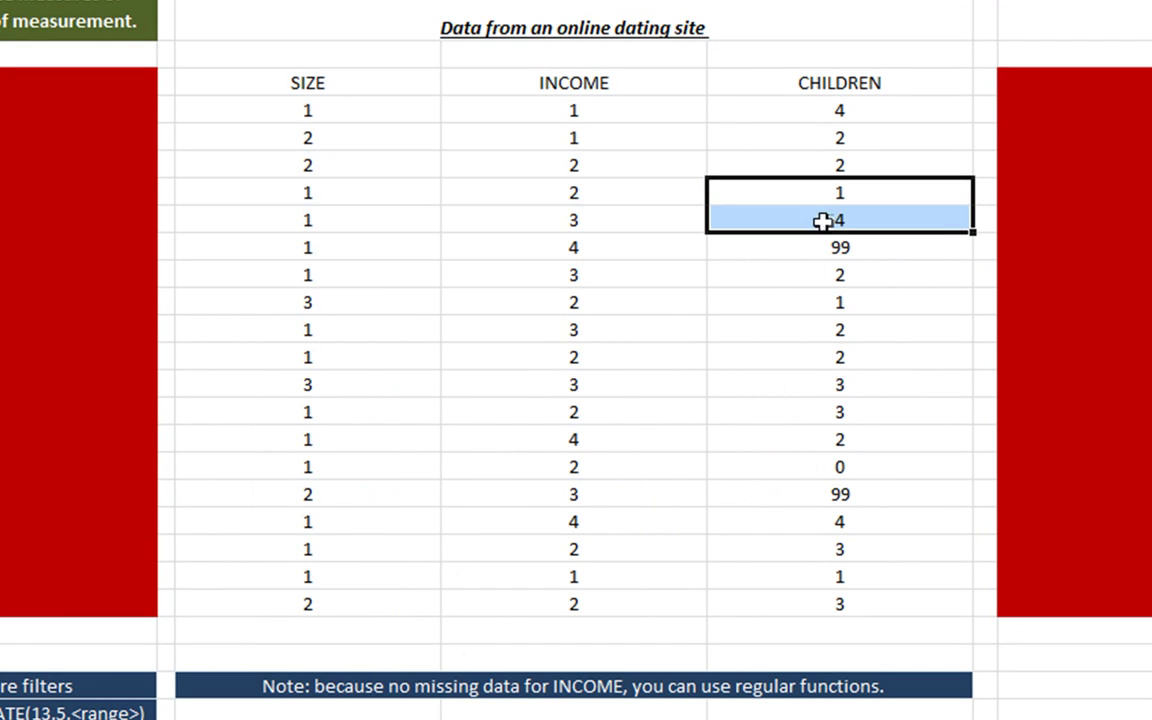
pyautogui.click(557, 250)
# Step: Convert the dating-site data in E3:G22 into a table that has headers
pyautogui.click(769, 266)
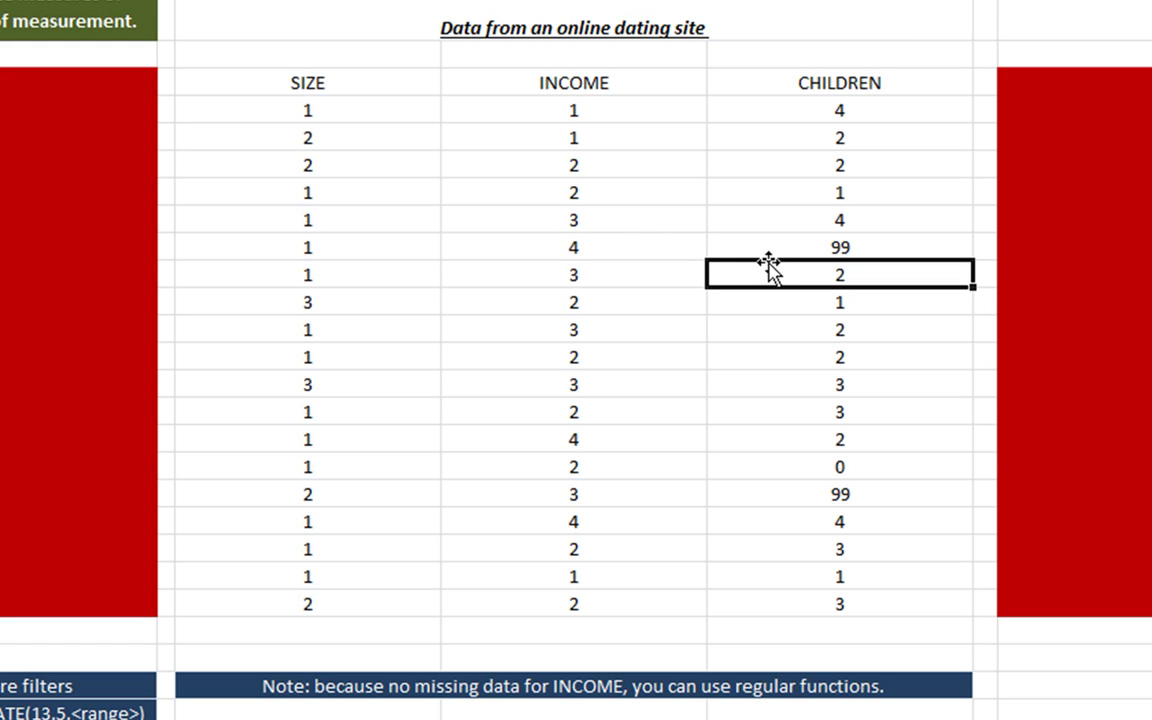
pyautogui.hotkey('ctrl', 't')
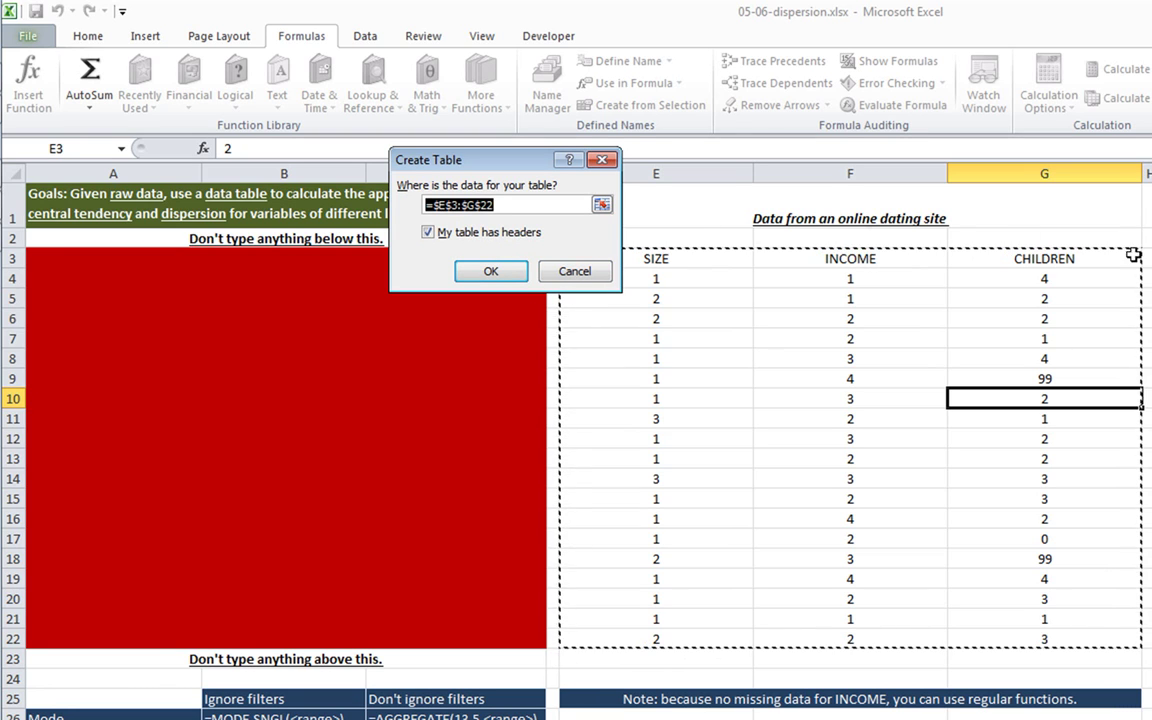
pyautogui.click(484, 275)
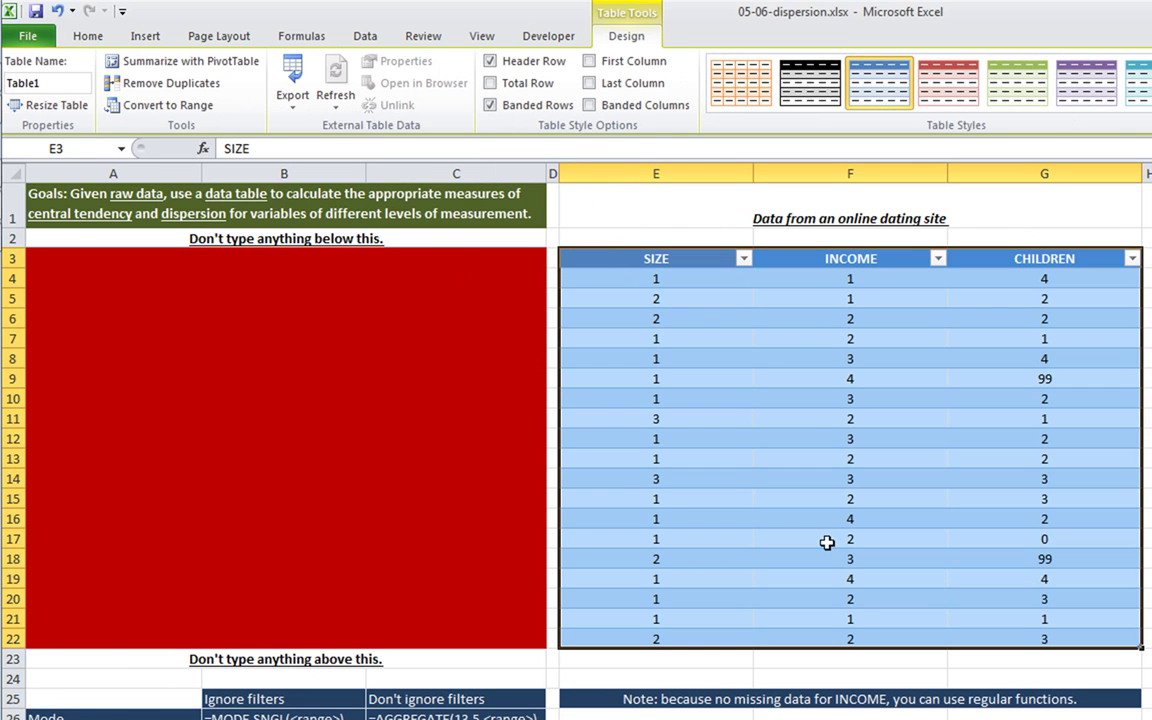
pyautogui.click(800, 560)
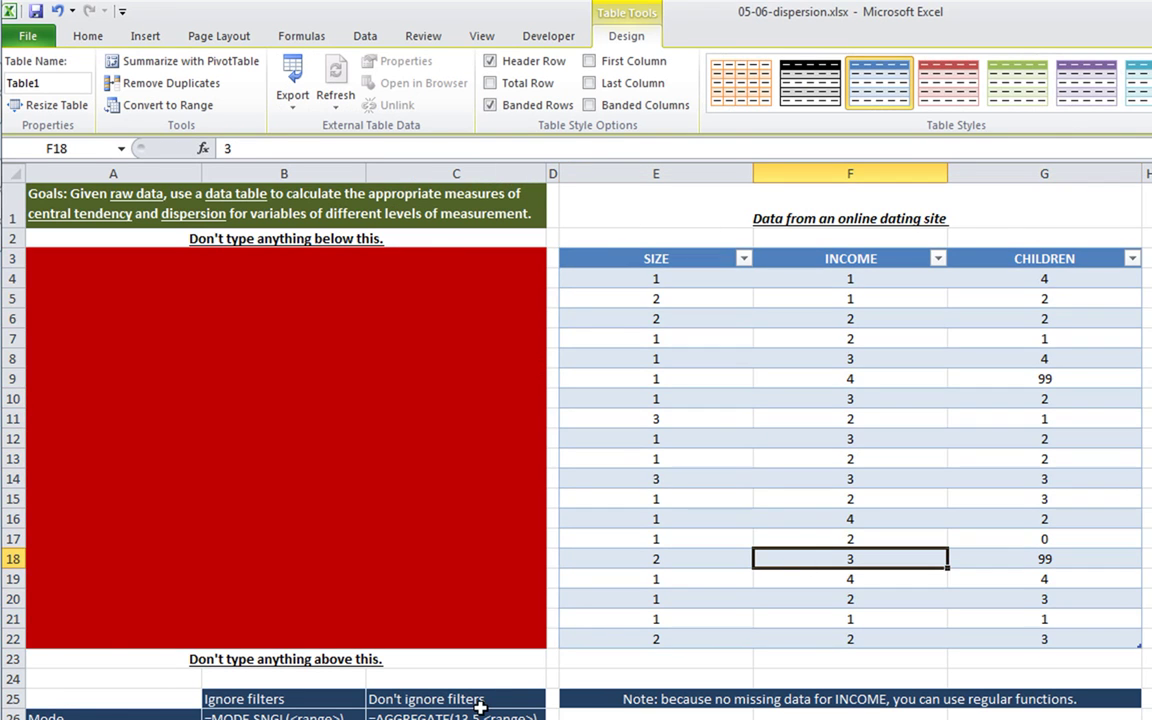
# Step: Examine the new table's header filters and extent, and compare the available table design options with cells inside and outside it selected
pyautogui.click(530, 519)
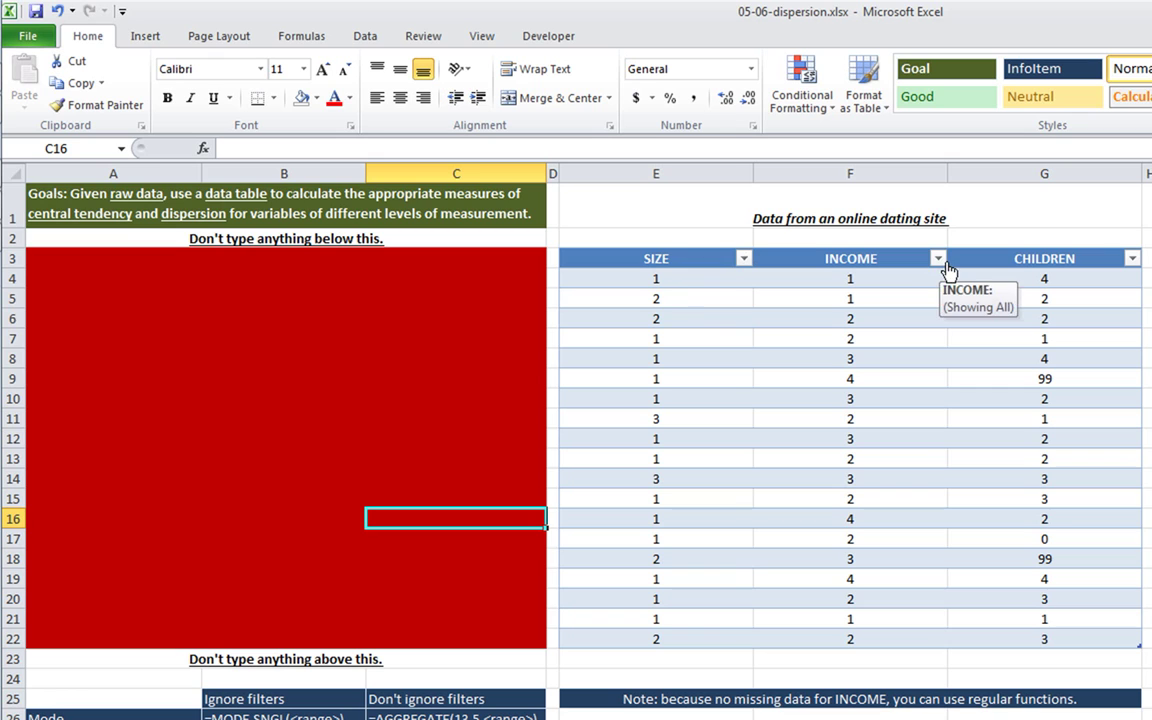
pyautogui.click(776, 406)
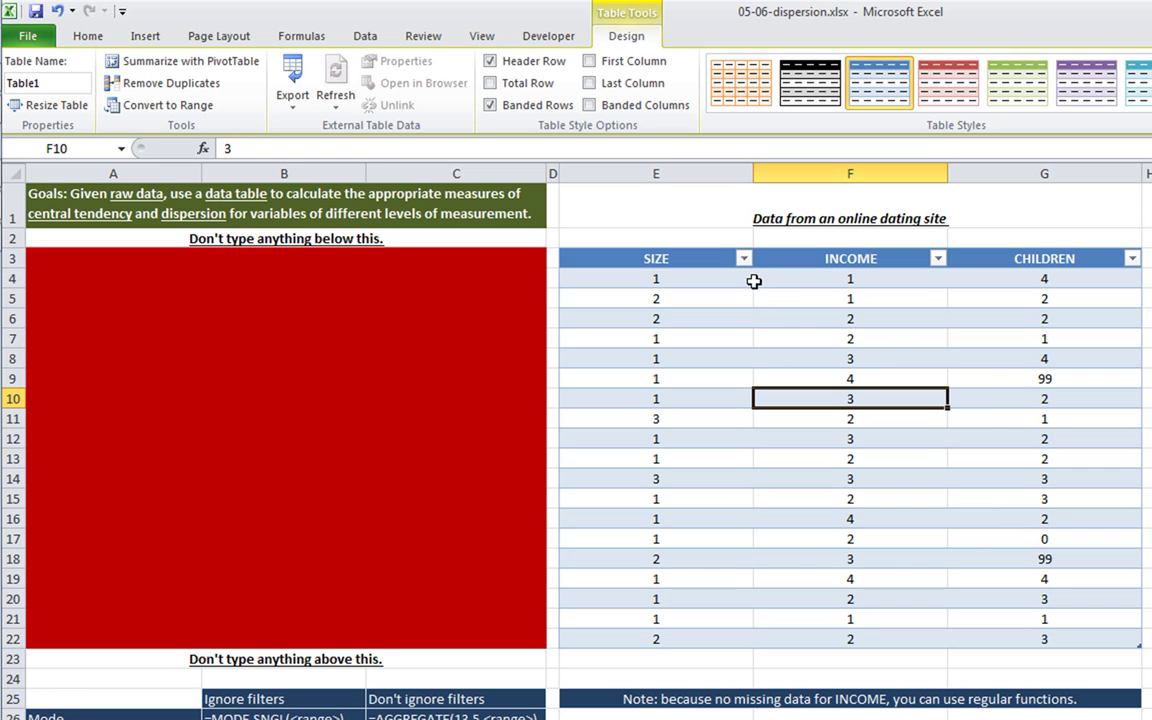
pyautogui.moveTo(663, 260); pyautogui.dragTo(1050, 626)
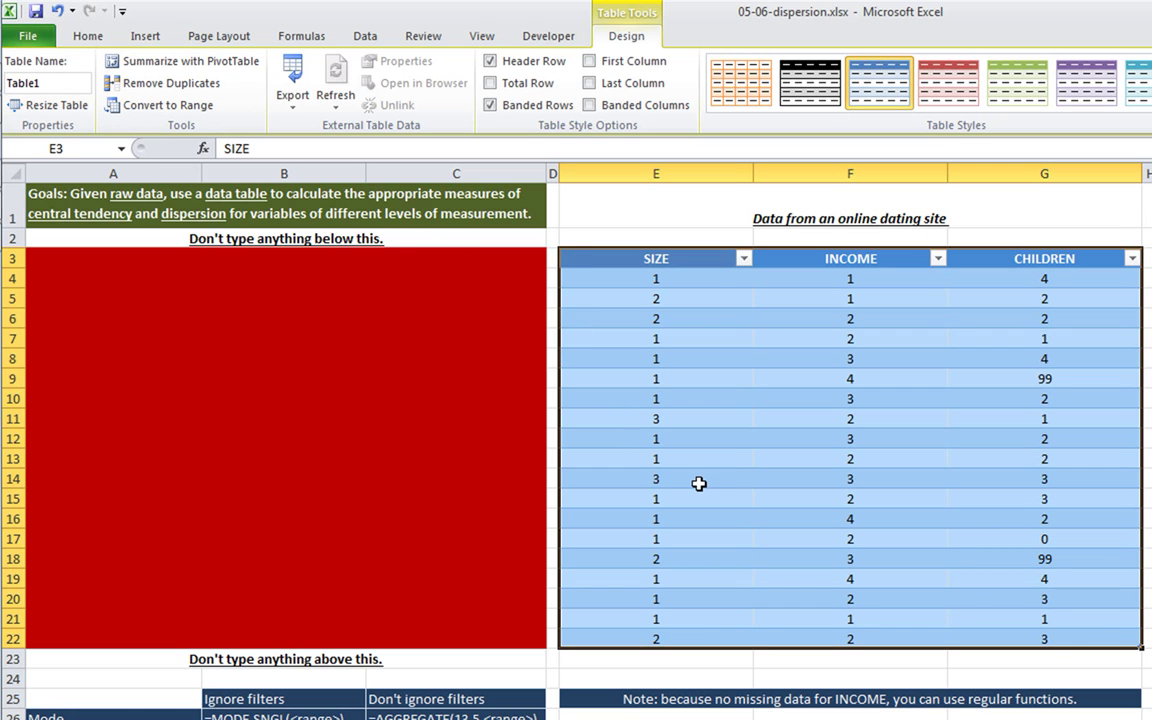
pyautogui.click(748, 416)
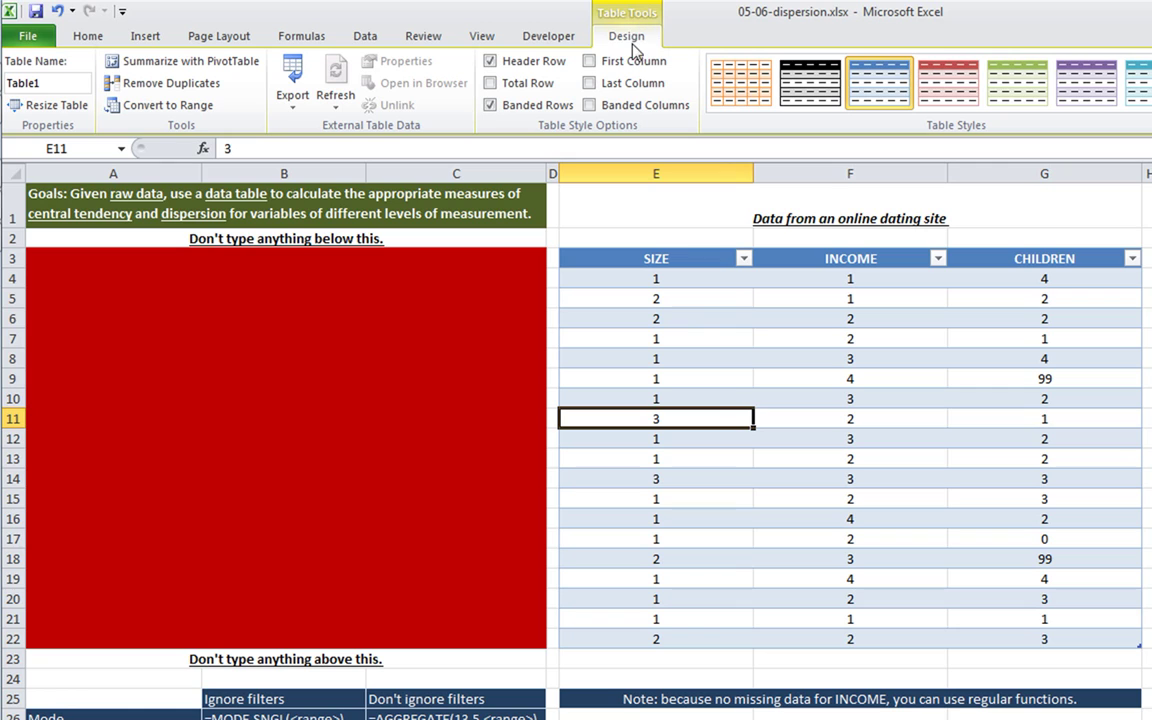
pyautogui.click(447, 391)
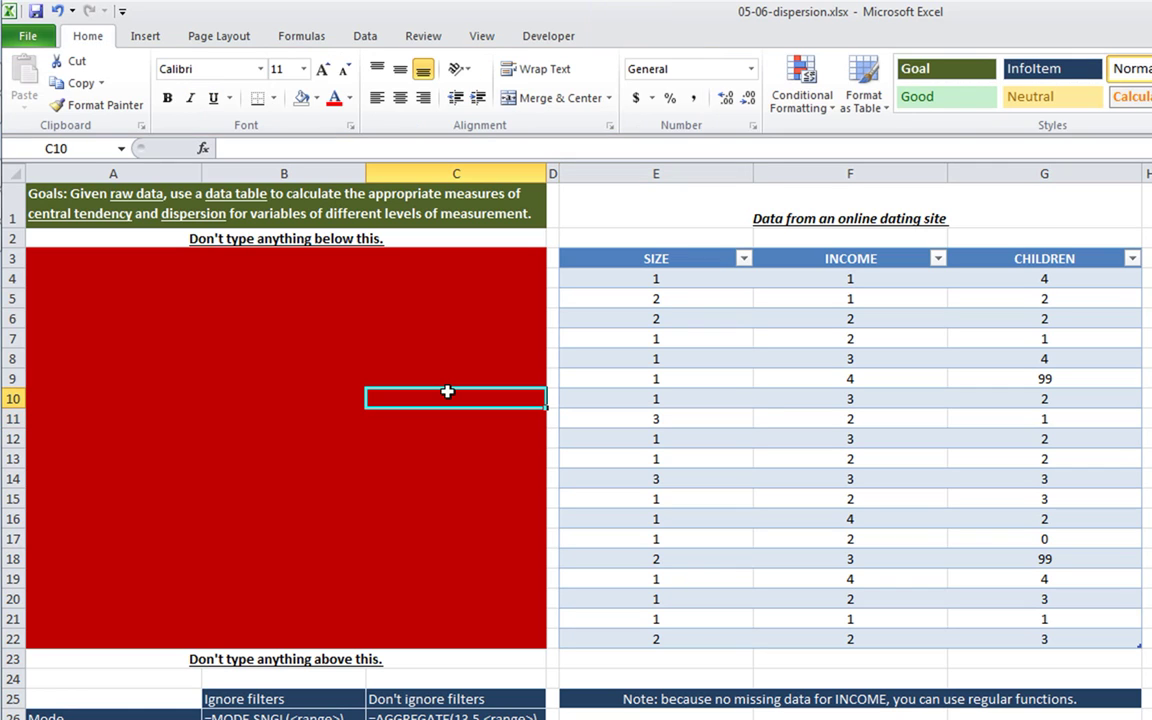
pyautogui.click(851, 340)
pyautogui.click(1098, 478)
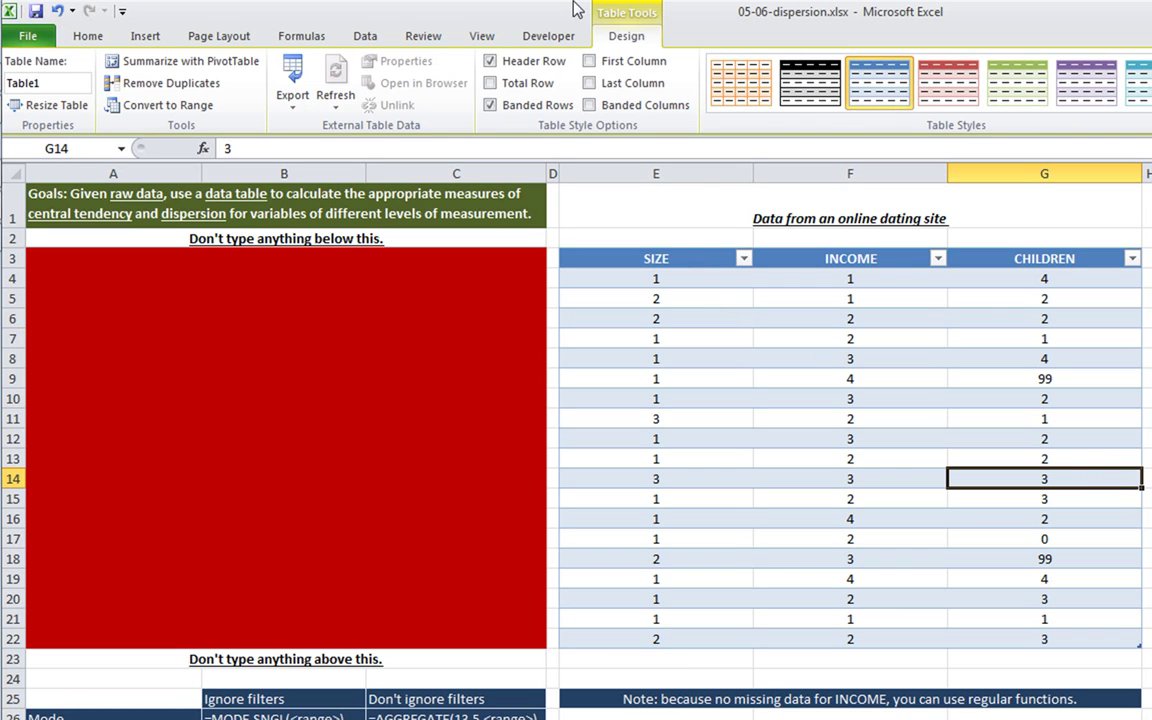
pyautogui.click(404, 316)
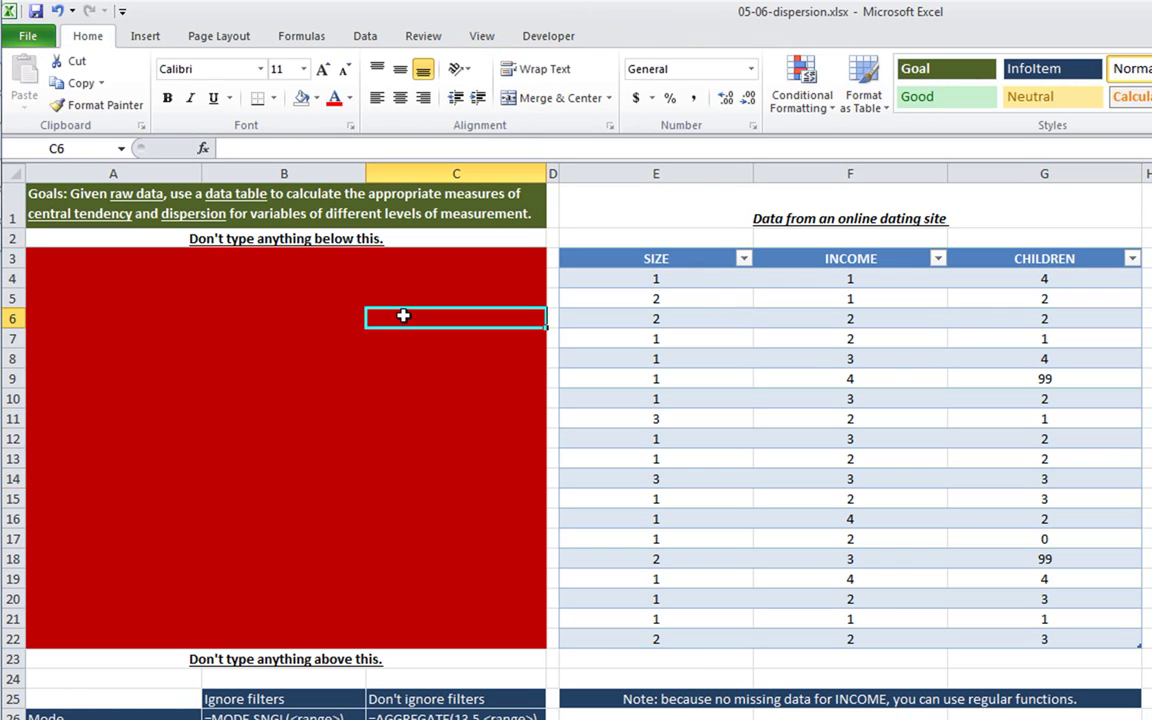
# Step: Rename the data table as dating
pyautogui.click(893, 369)
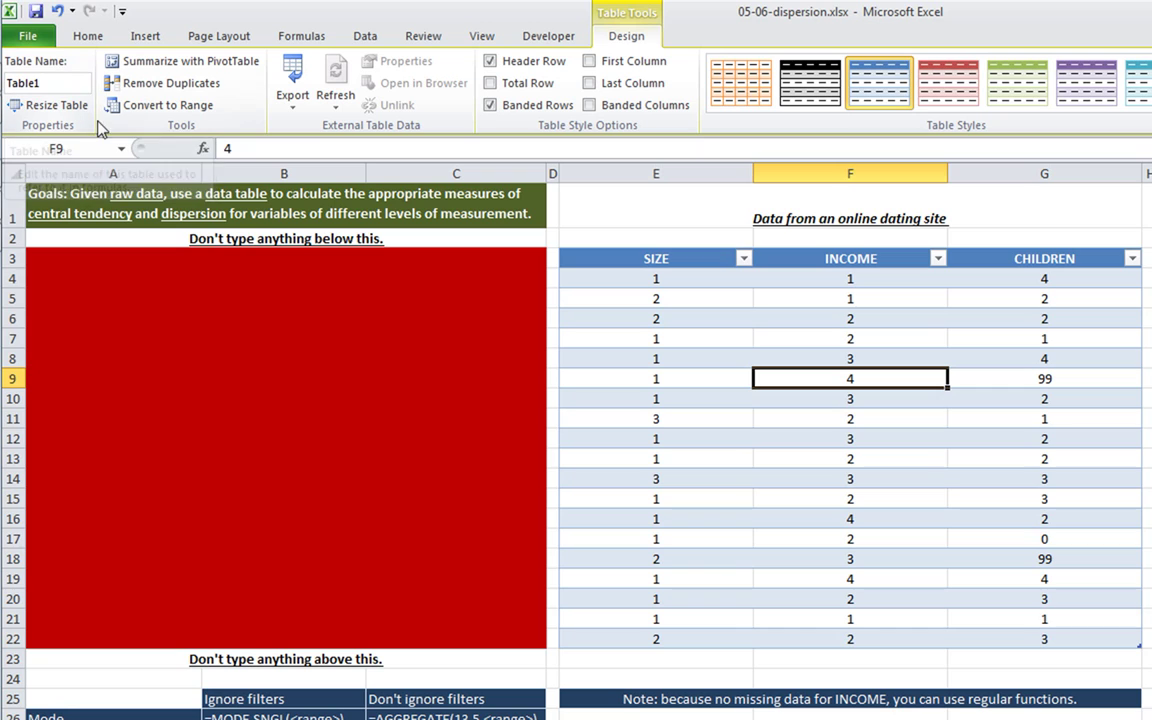
pyautogui.click(54, 86)
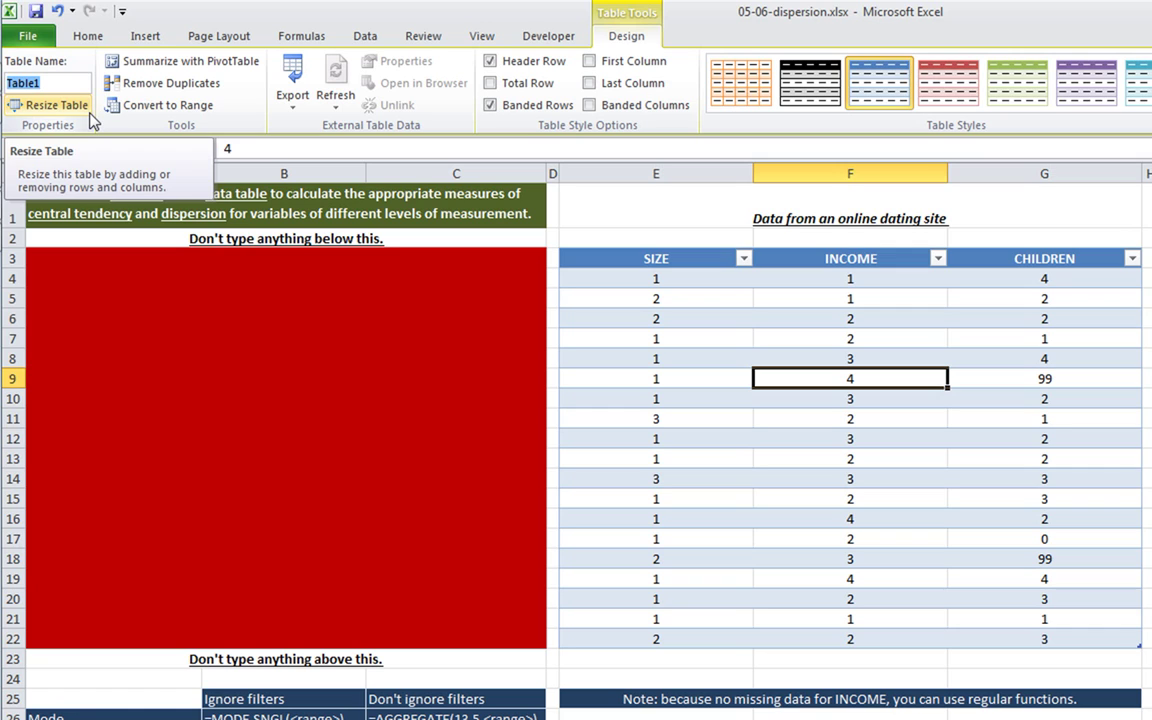
pyautogui.write('dating')
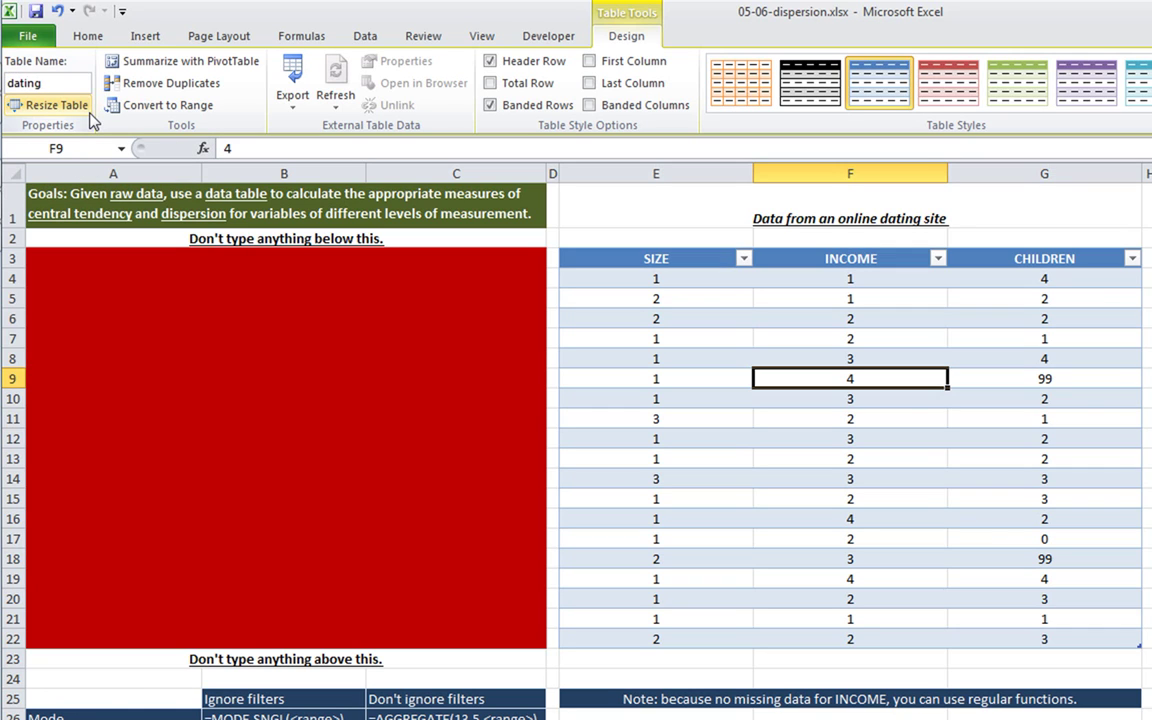
pyautogui.click(435, 455)
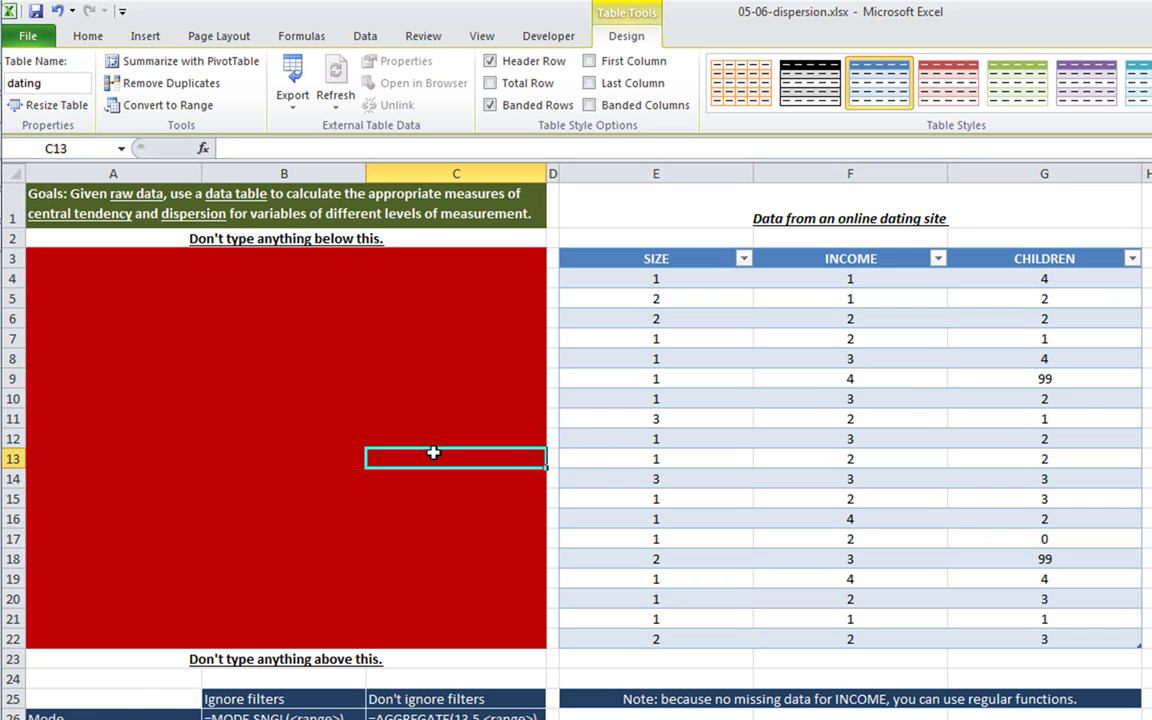
# Step: Review the table's SIZE and INCOME columns and check the variables' levels of measurement in the codebook sheet
pyautogui.click(690, 419)
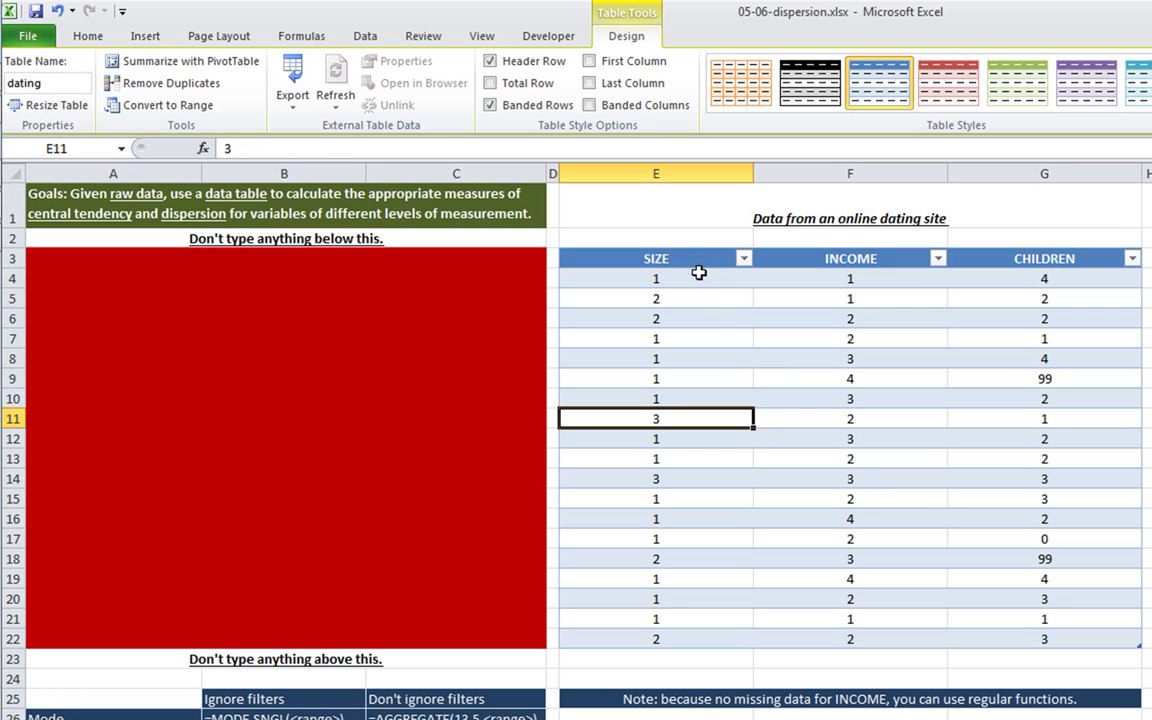
pyautogui.click(727, 375)
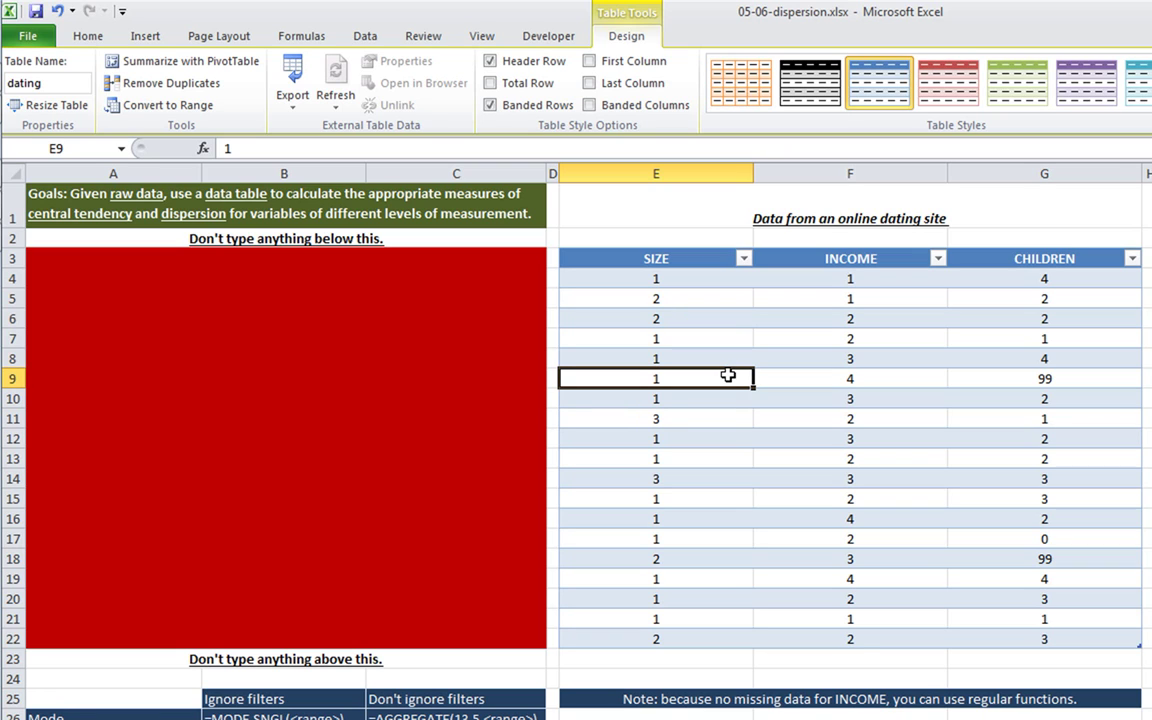
pyautogui.click(851, 281)
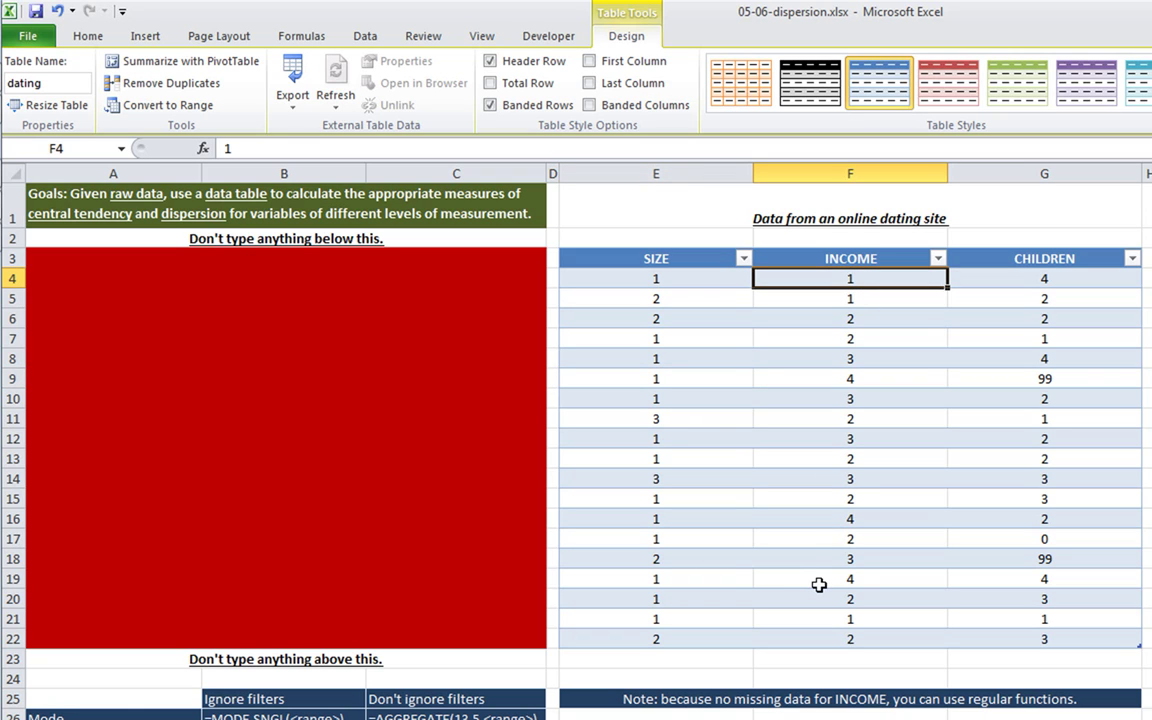
pyautogui.click(656, 260)
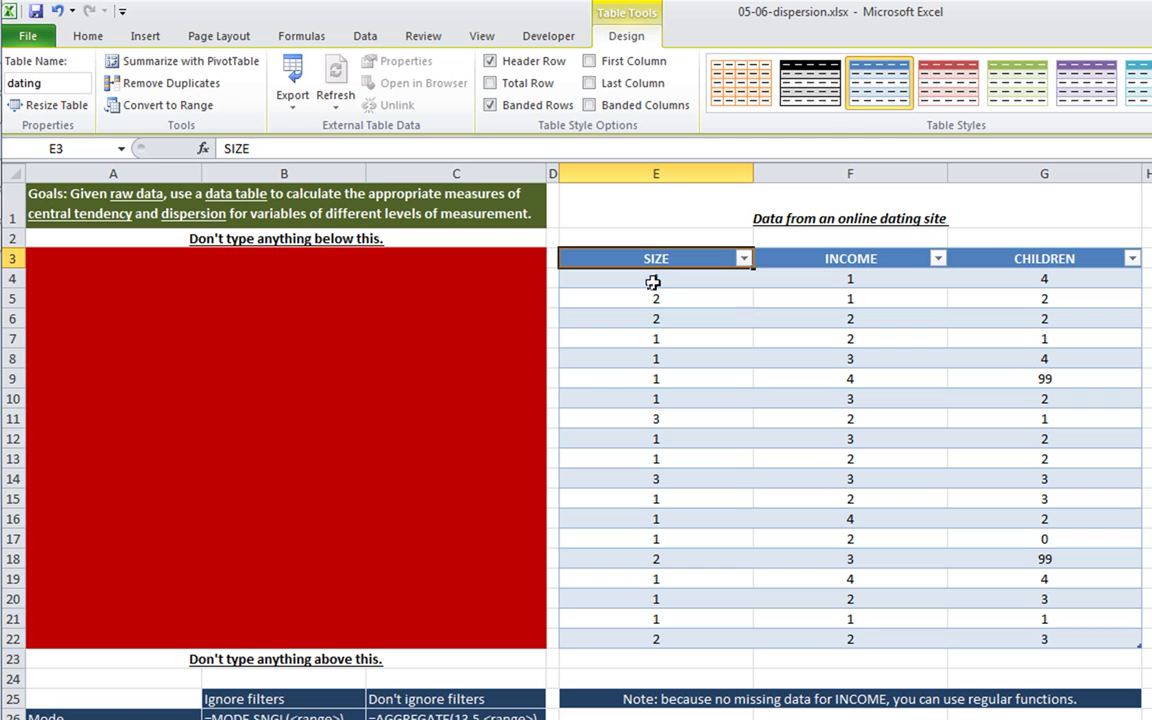
pyautogui.hotkey('ctrl', 'pageup')
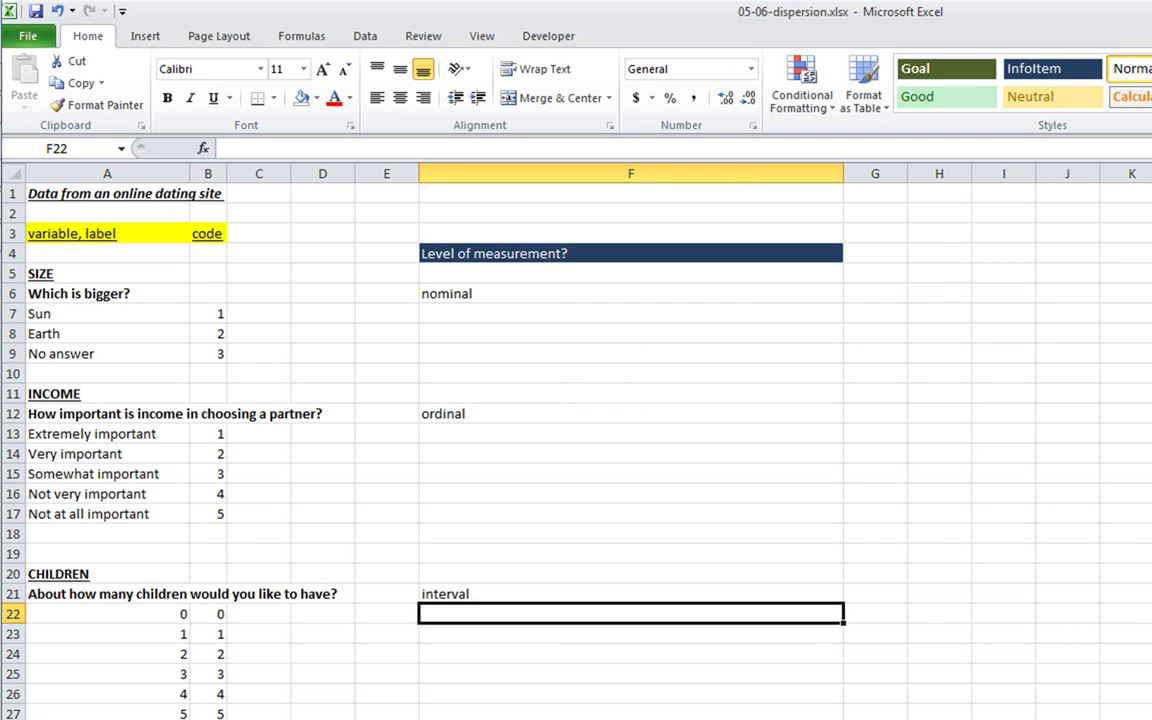
pyautogui.hotkey('ctrl', 'pagedown')
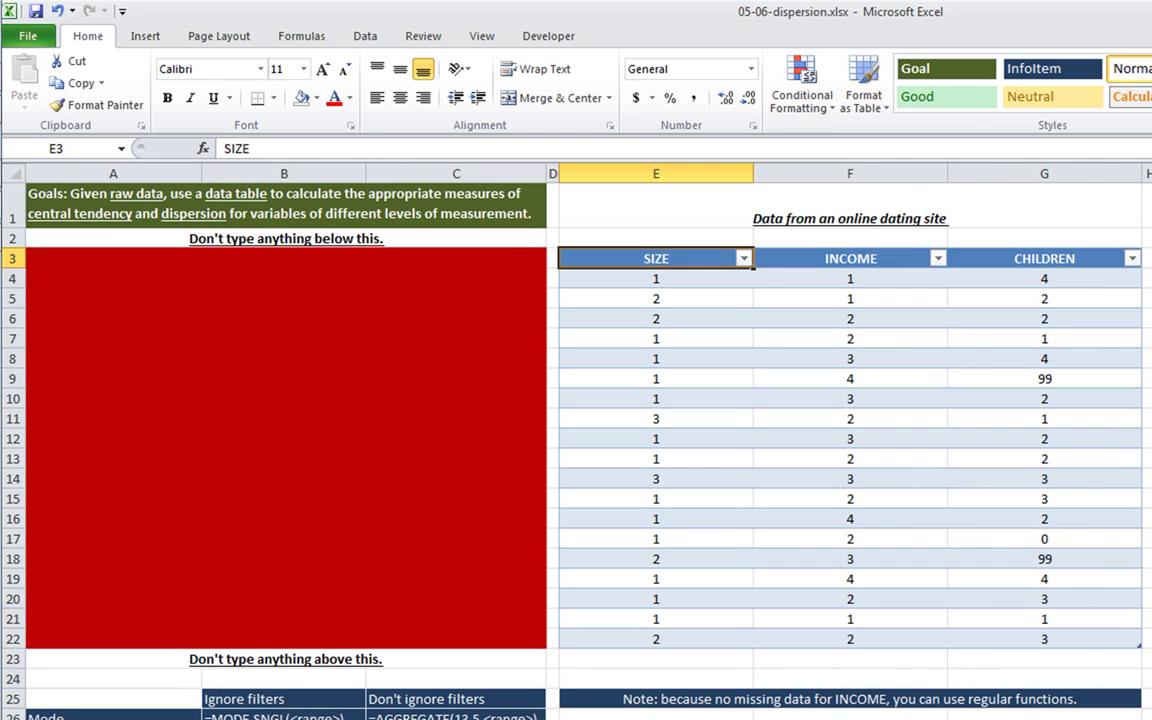
# Step: Review the filter-ignoring and AGGREGATE formulas listed for mode through standard deviation, and select E26 for the mode of SIZE
pyautogui.click(598, 716)
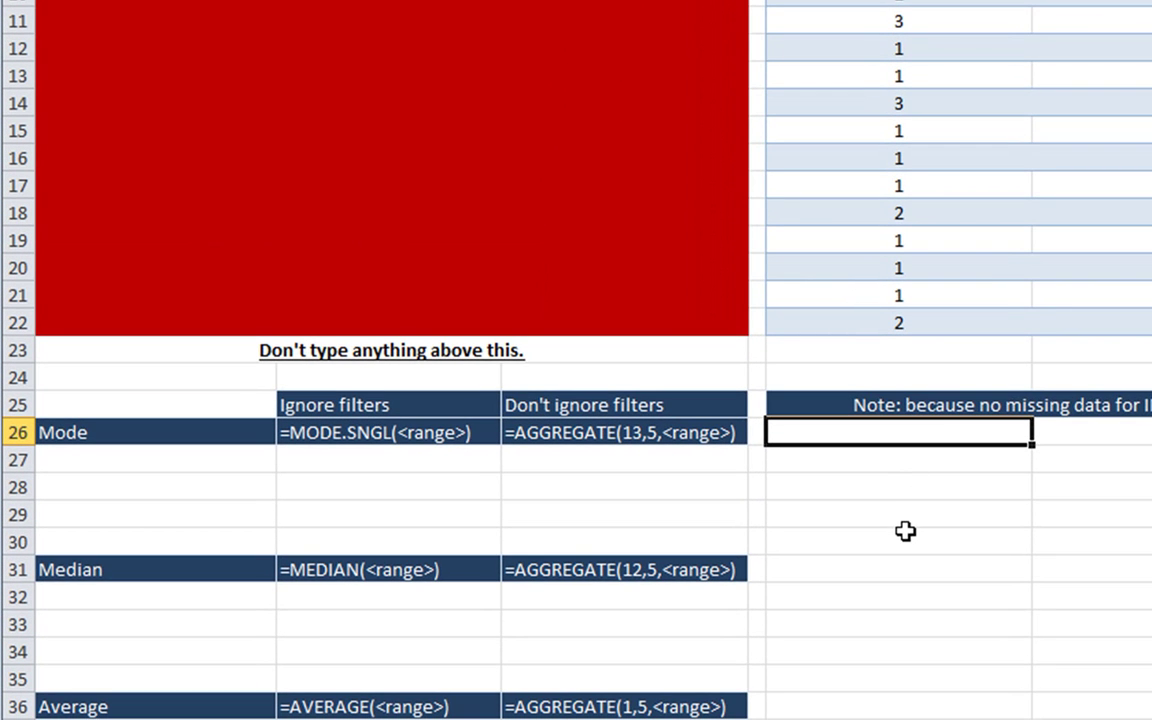
pyautogui.scroll(-4, 905, 525)
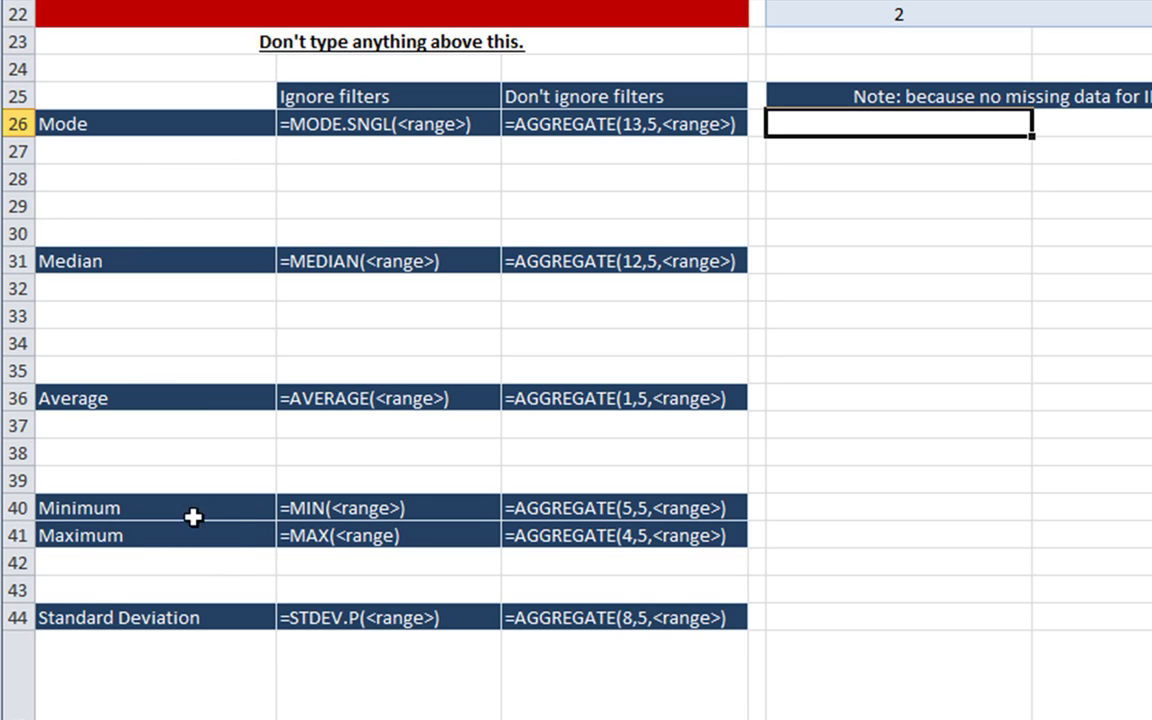
pyautogui.click(86, 622)
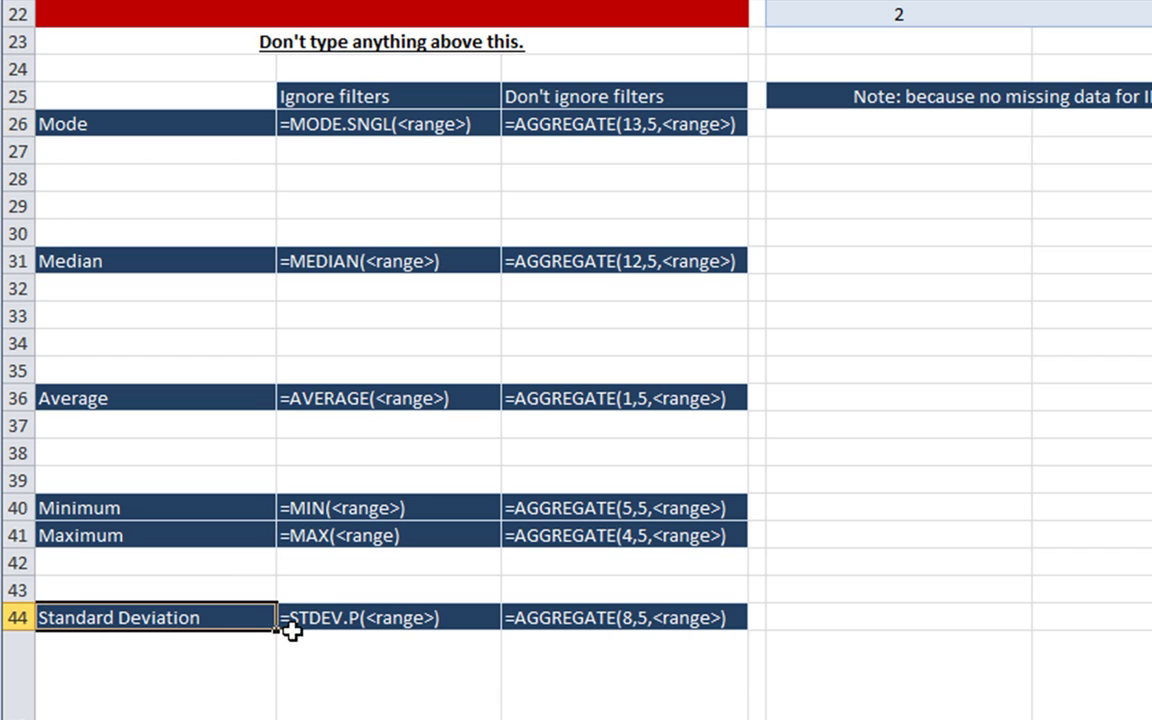
pyautogui.click(194, 596)
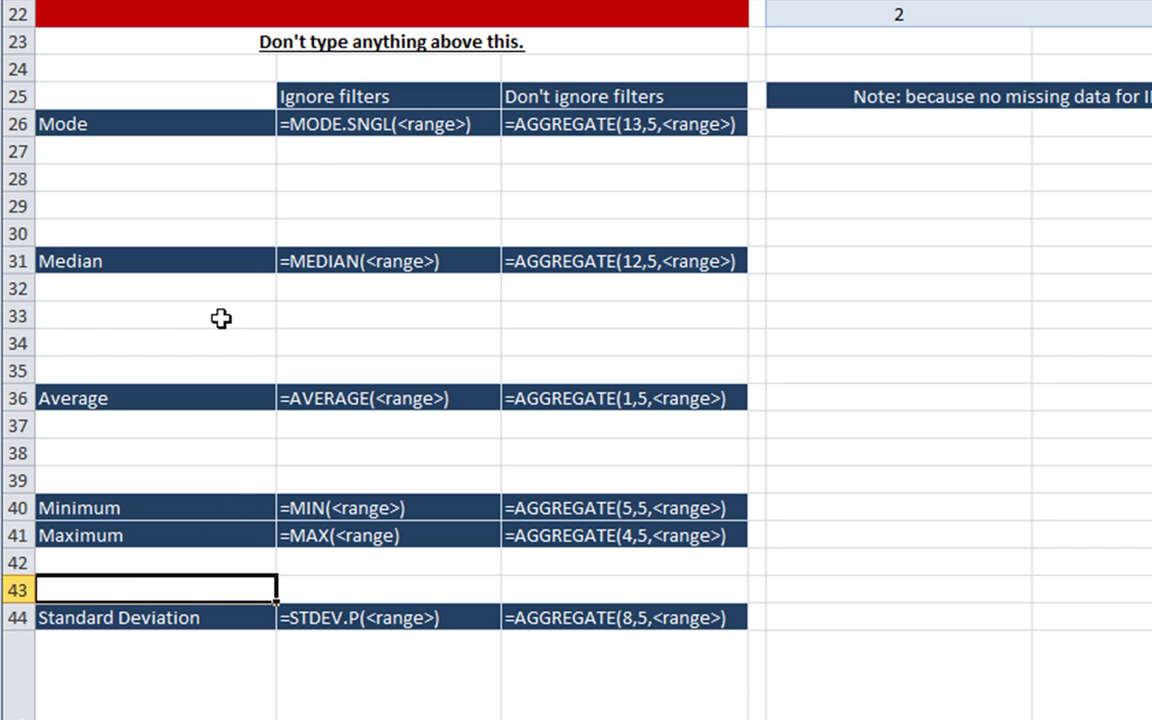
pyautogui.moveTo(327, 137); pyautogui.dragTo(395, 413)
pyautogui.click(395, 413)
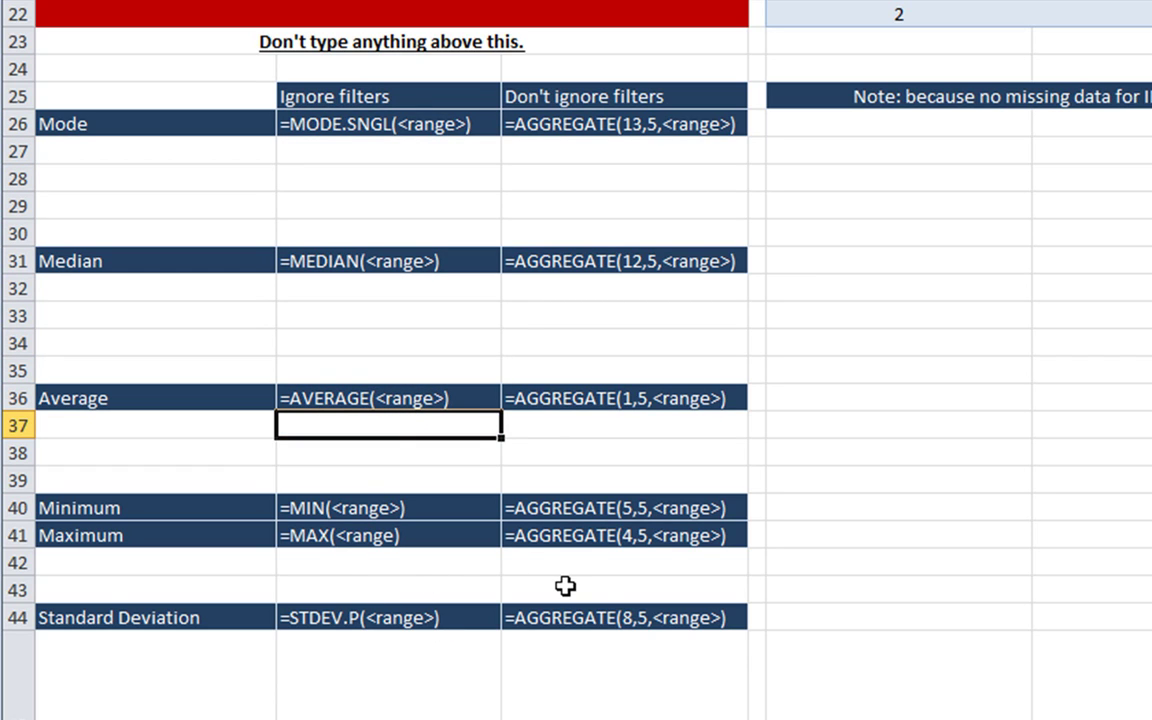
pyautogui.click(942, 126)
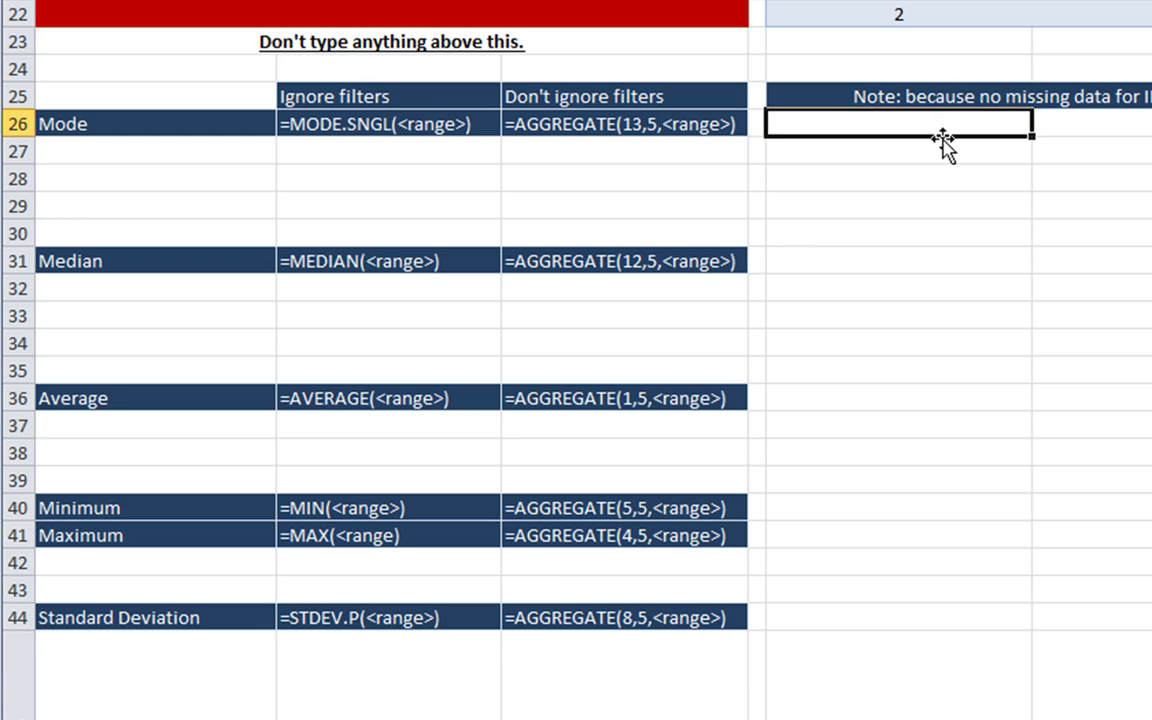
# Step: Check the dating codebook for the code that represents No answer in the SIZE variable
pyautogui.scroll(4, 944, 141)
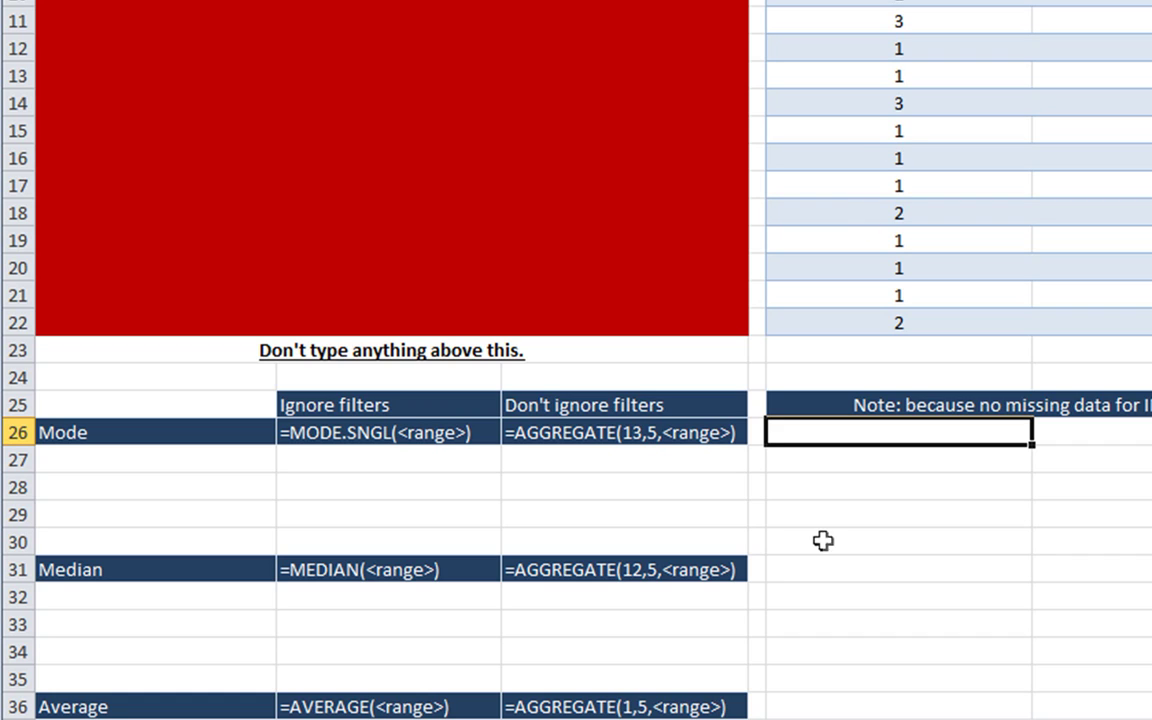
pyautogui.click(185, 434)
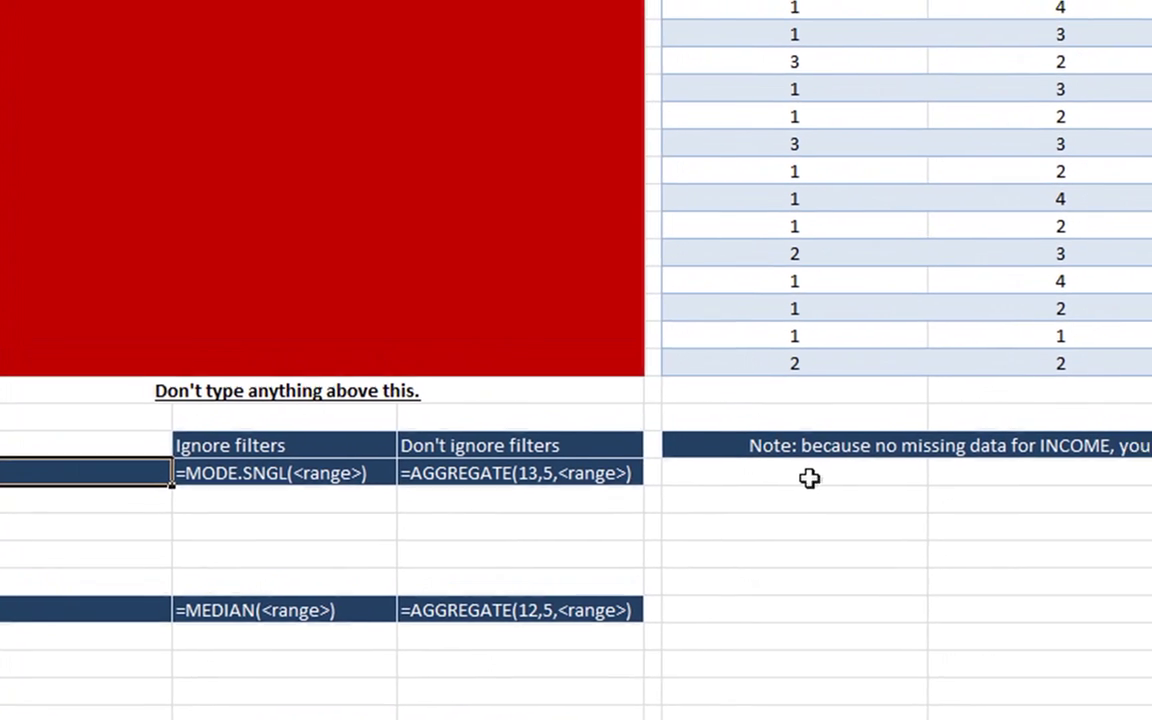
pyautogui.click(910, 436)
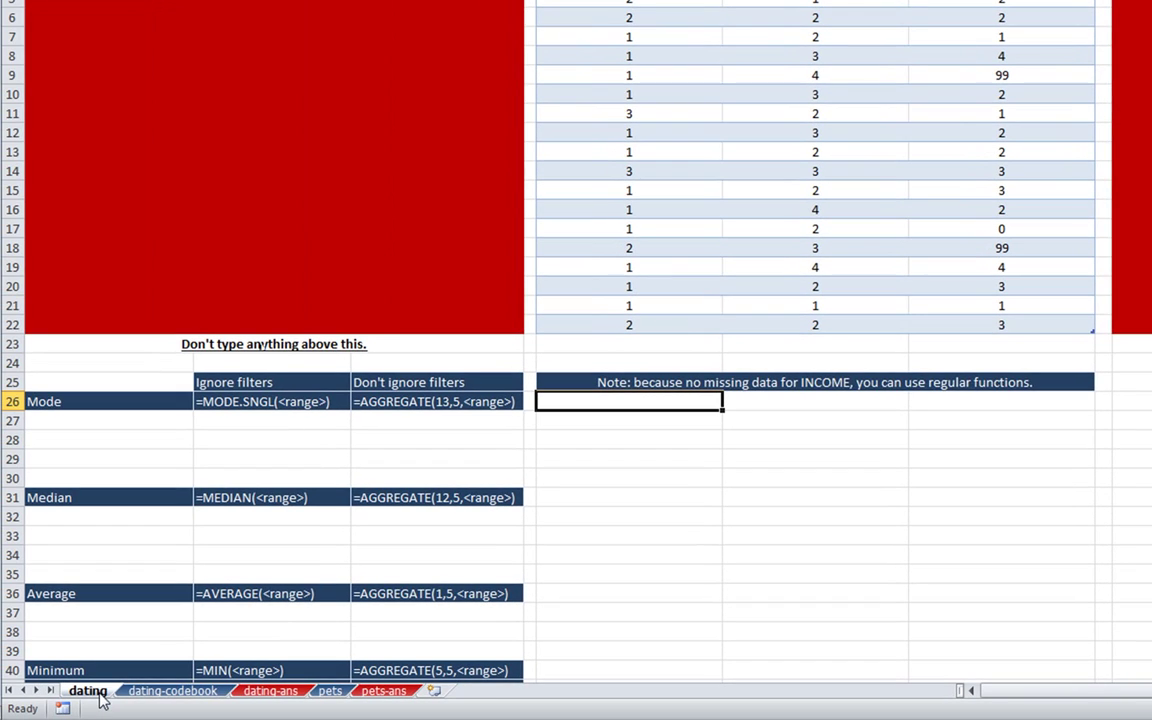
pyautogui.click(155, 692)
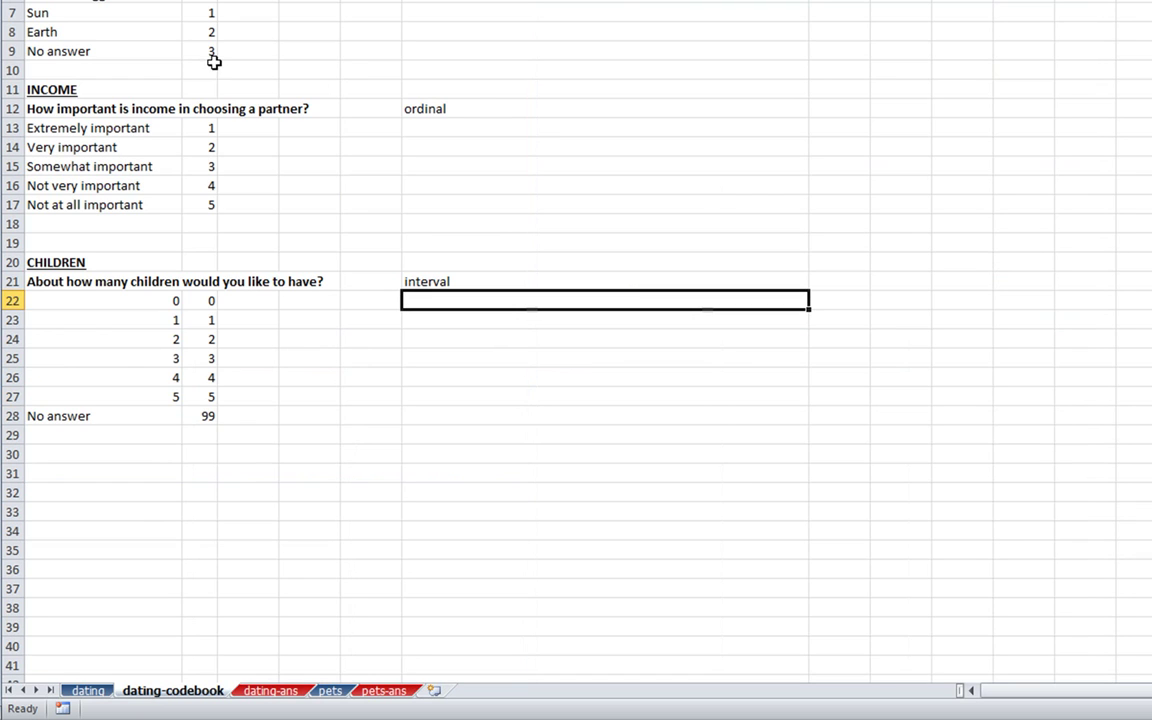
pyautogui.click(208, 53)
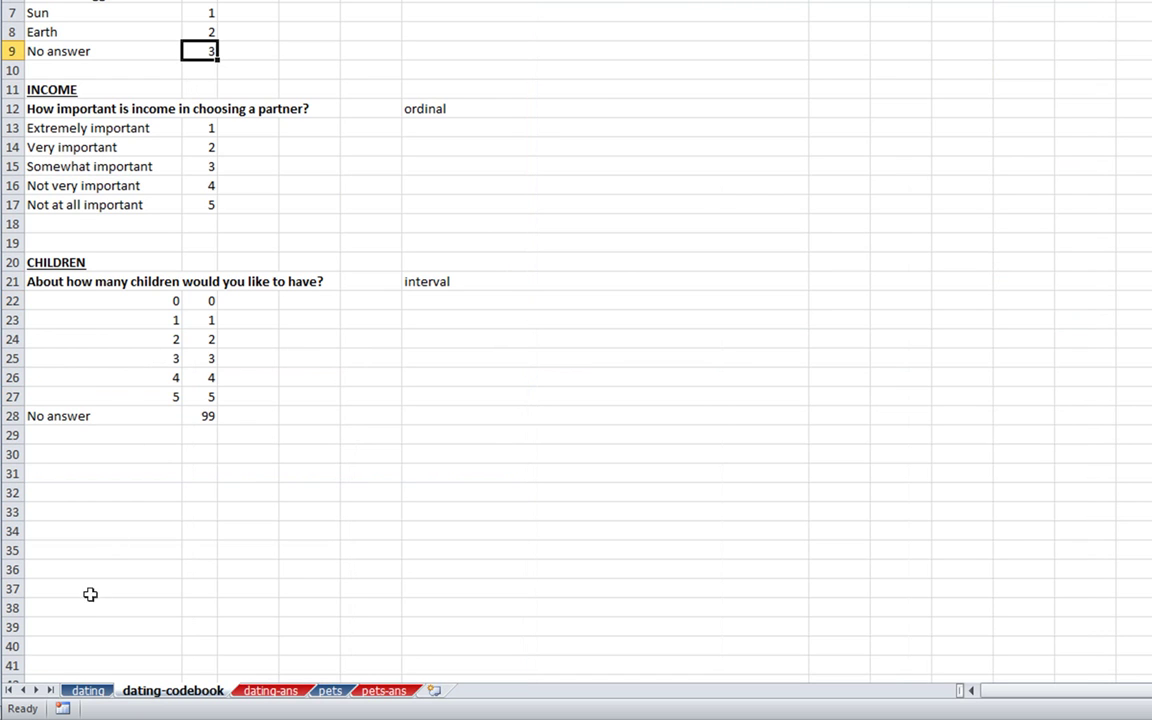
pyautogui.click(87, 690)
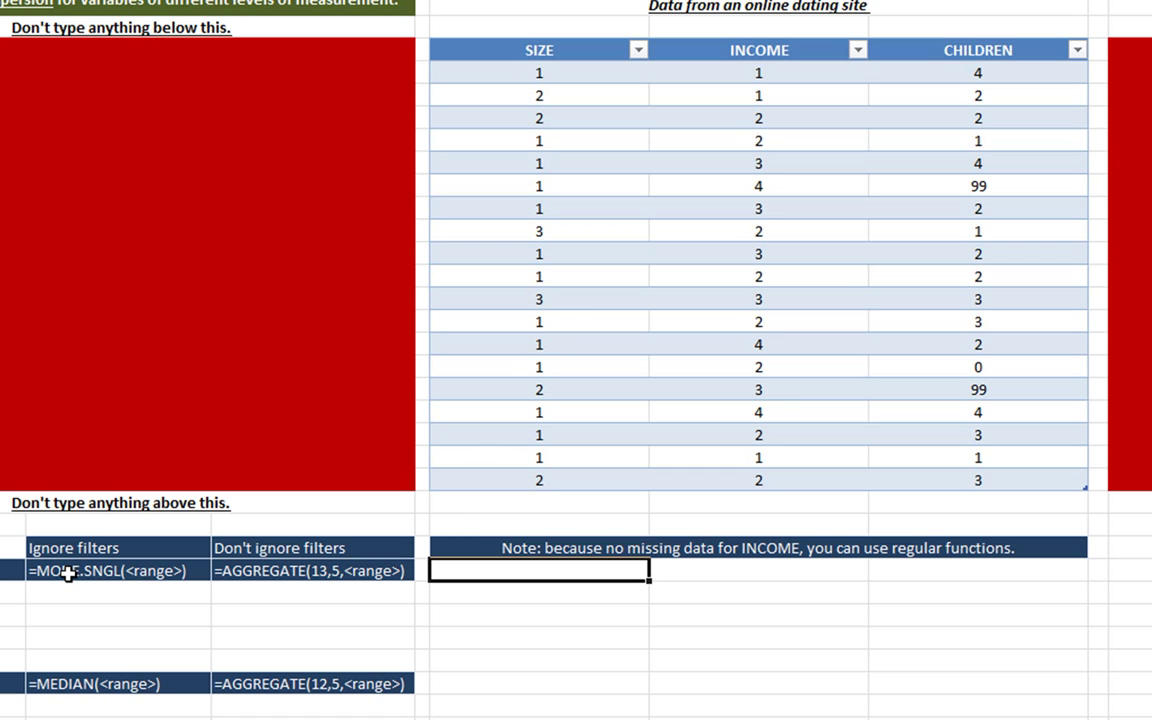
# Step: Filter the dating table's SIZE column to exclude the No answer code 3
pyautogui.click(68, 573)
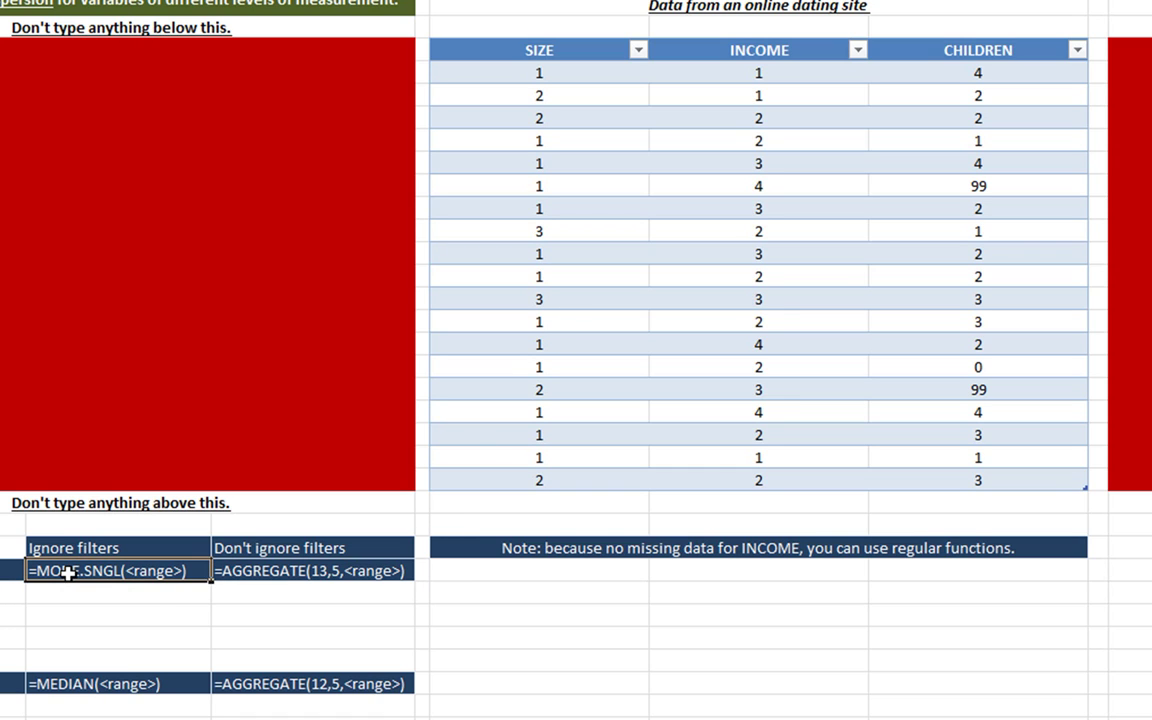
pyautogui.click(552, 460)
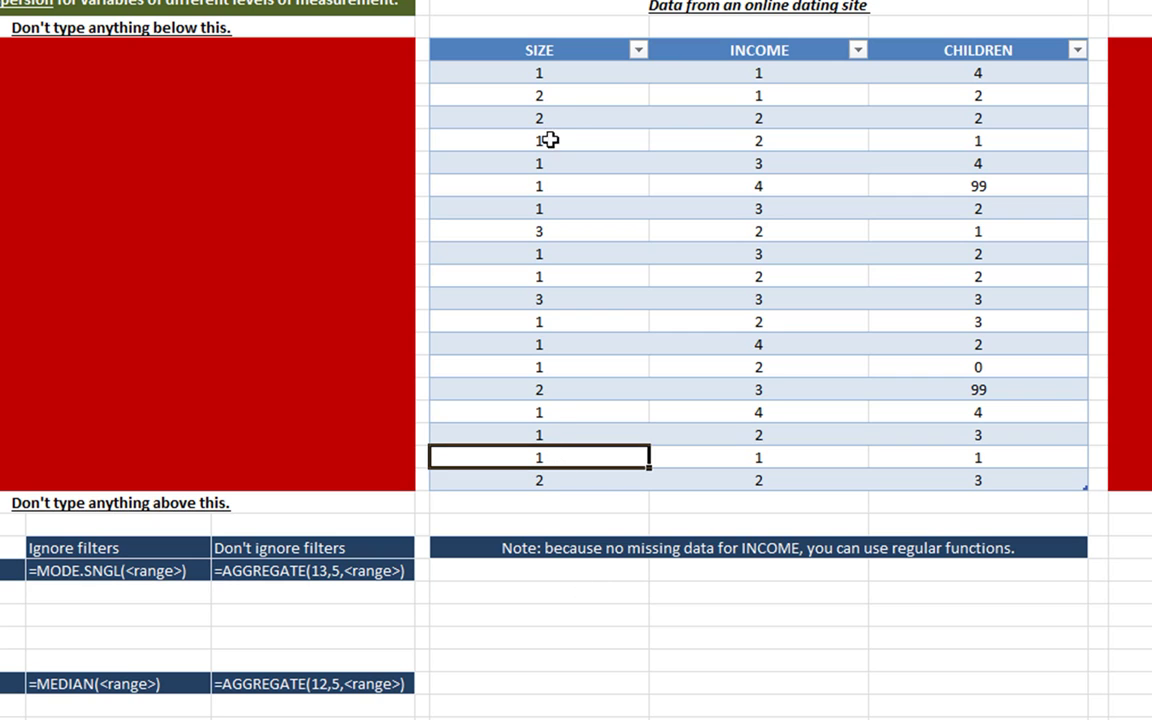
pyautogui.click(639, 52)
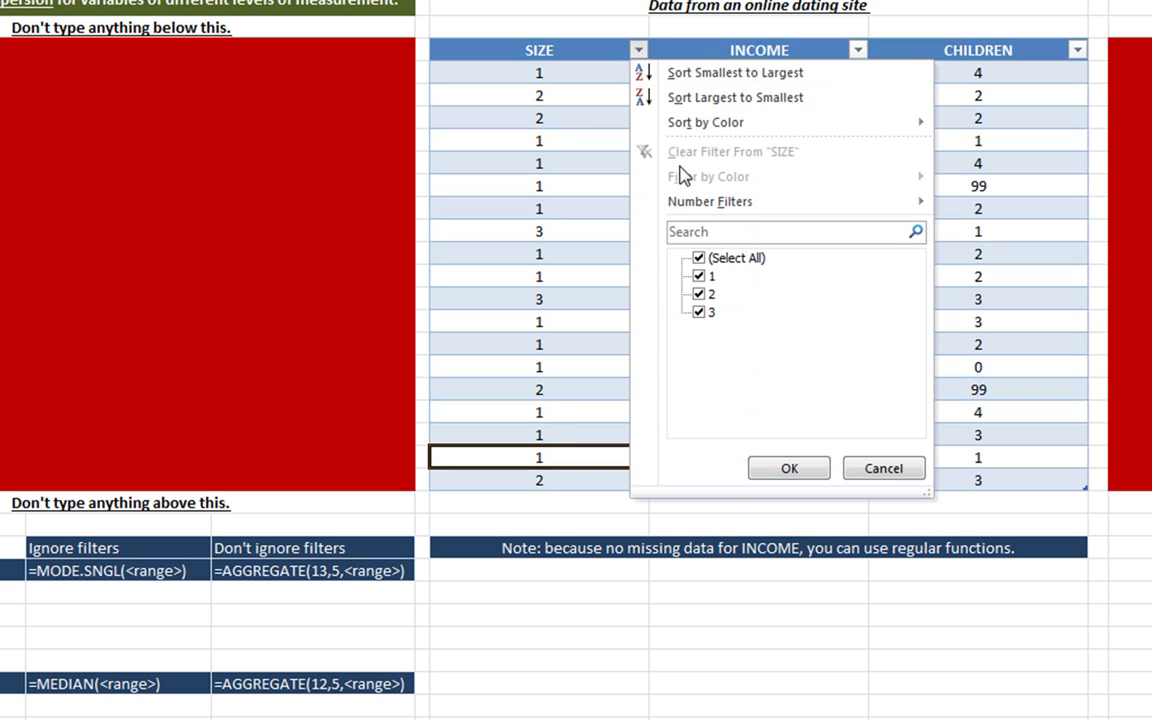
pyautogui.click(700, 313)
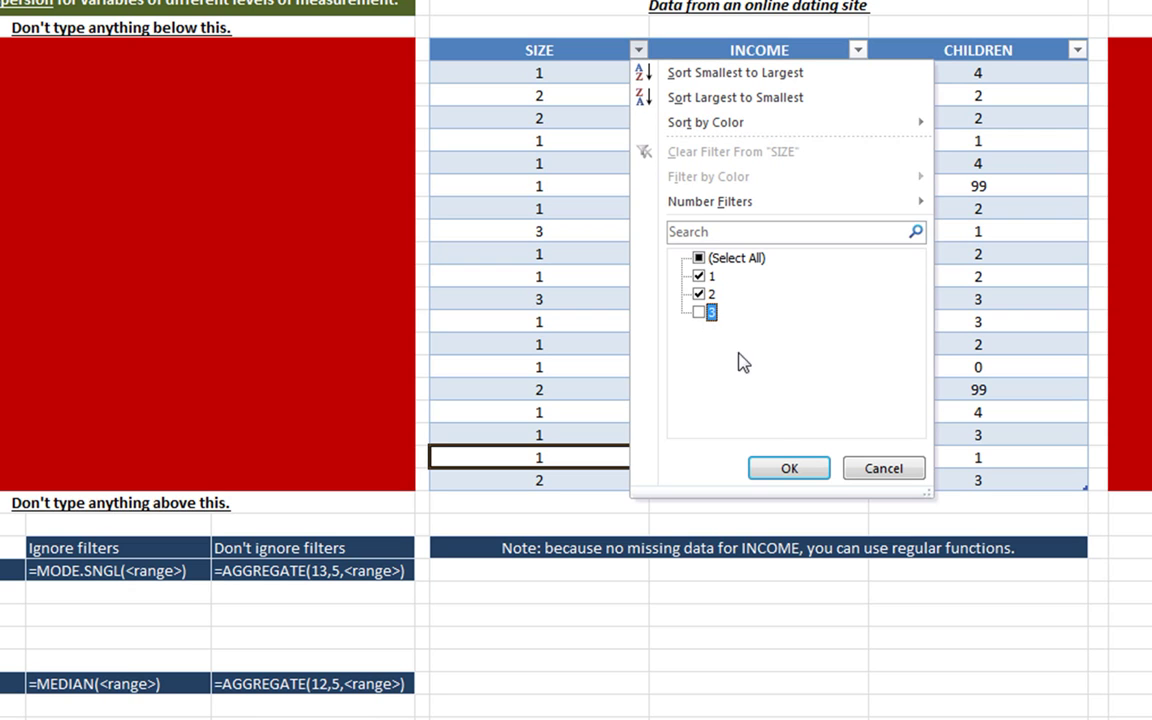
pyautogui.click(788, 468)
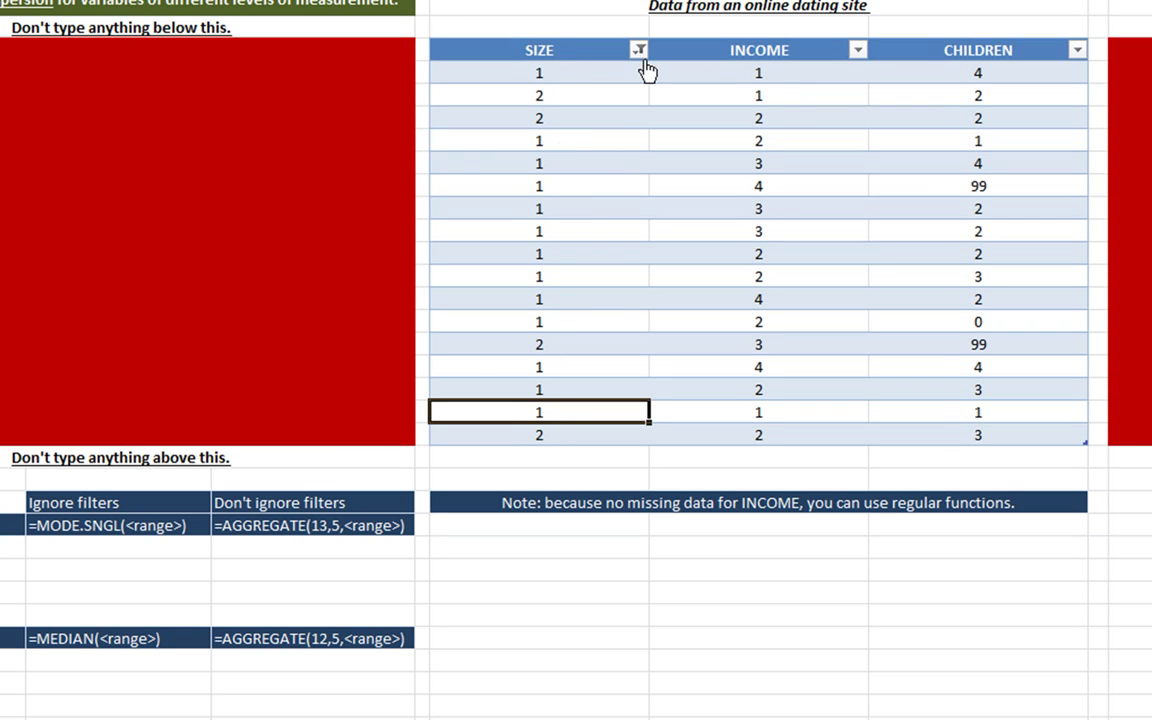
# Step: Examine the filter marker on SIZE and the row numbering around rows 10 and 12 for hidden rows
pyautogui.moveTo(644, 62)
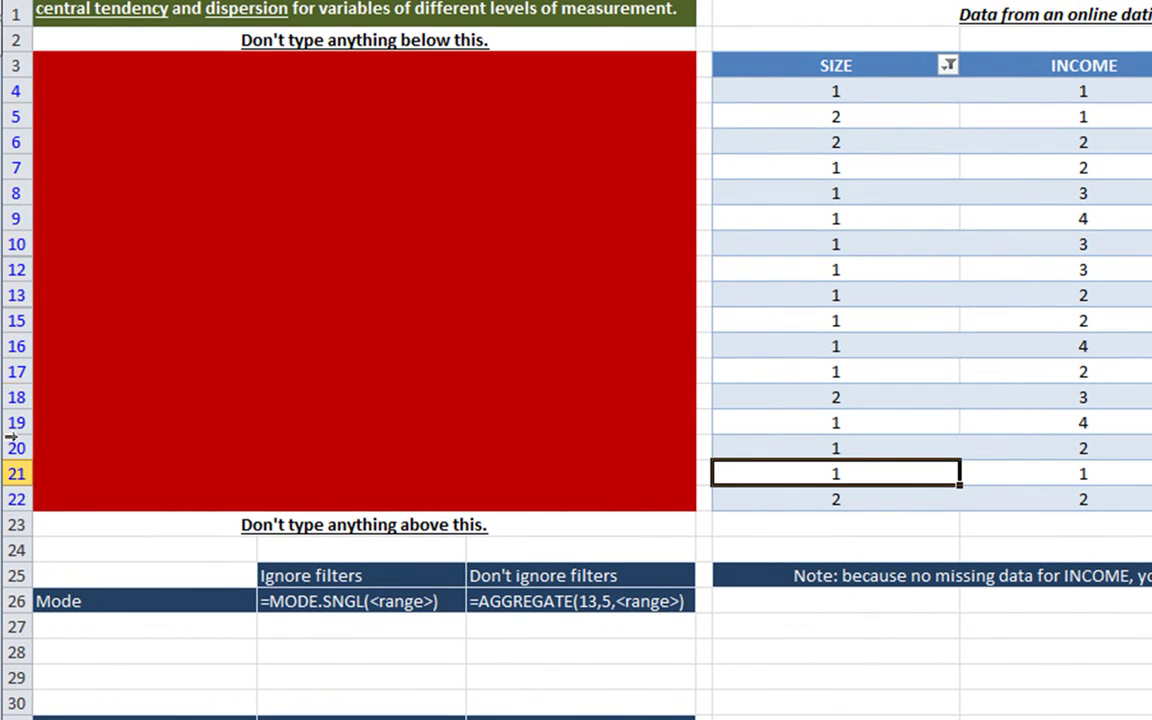
pyautogui.click(17, 243)
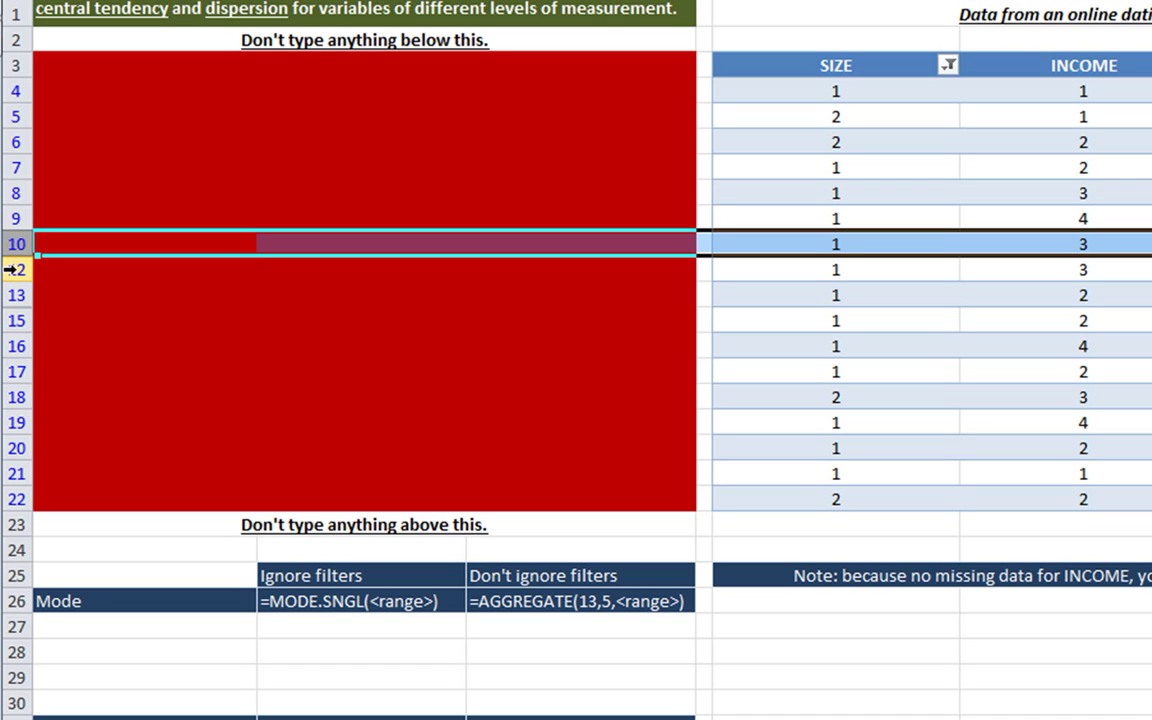
pyautogui.click(17, 269)
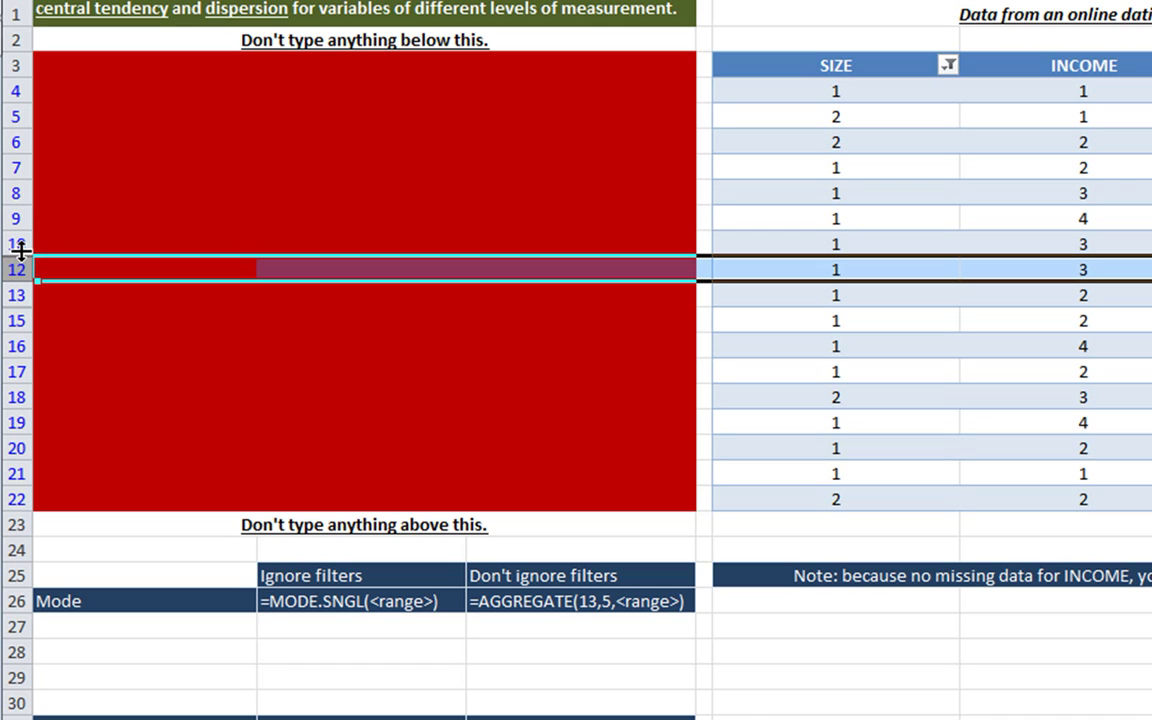
pyautogui.click(18, 243)
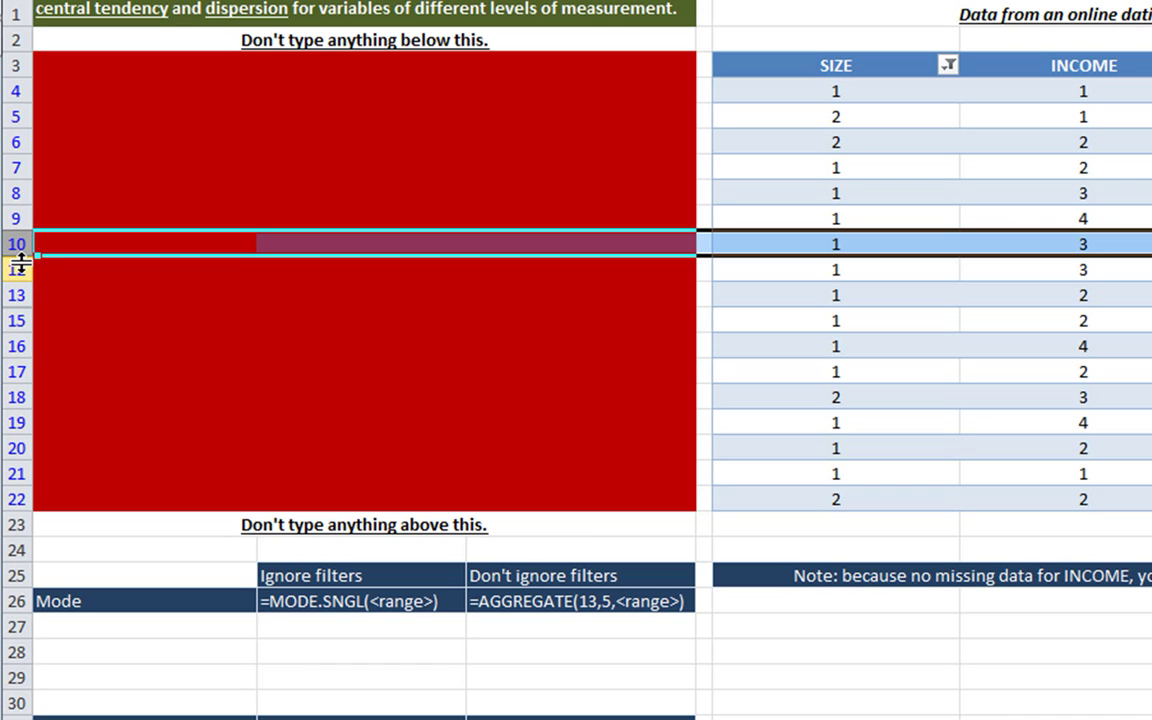
pyautogui.click(17, 267)
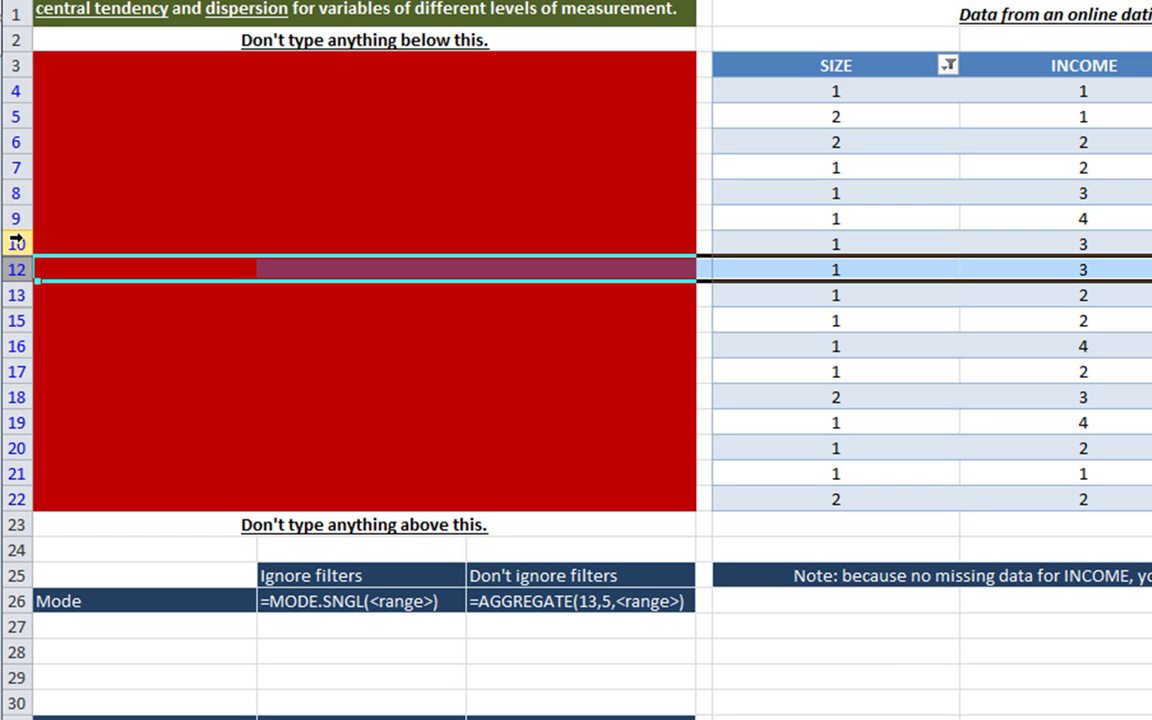
# Step: Start an AGGREGATE formula in E26 for the mode of SIZE, choosing function 13, MODE.SNGL
pyautogui.click(849, 603)
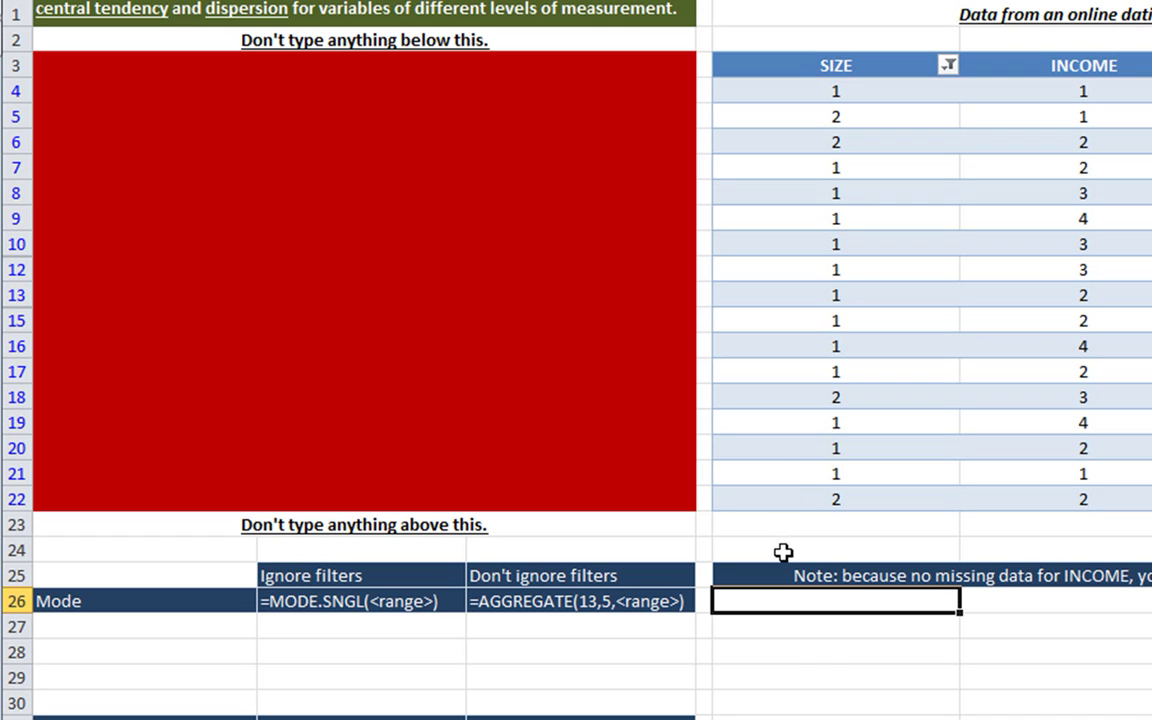
pyautogui.click(552, 604)
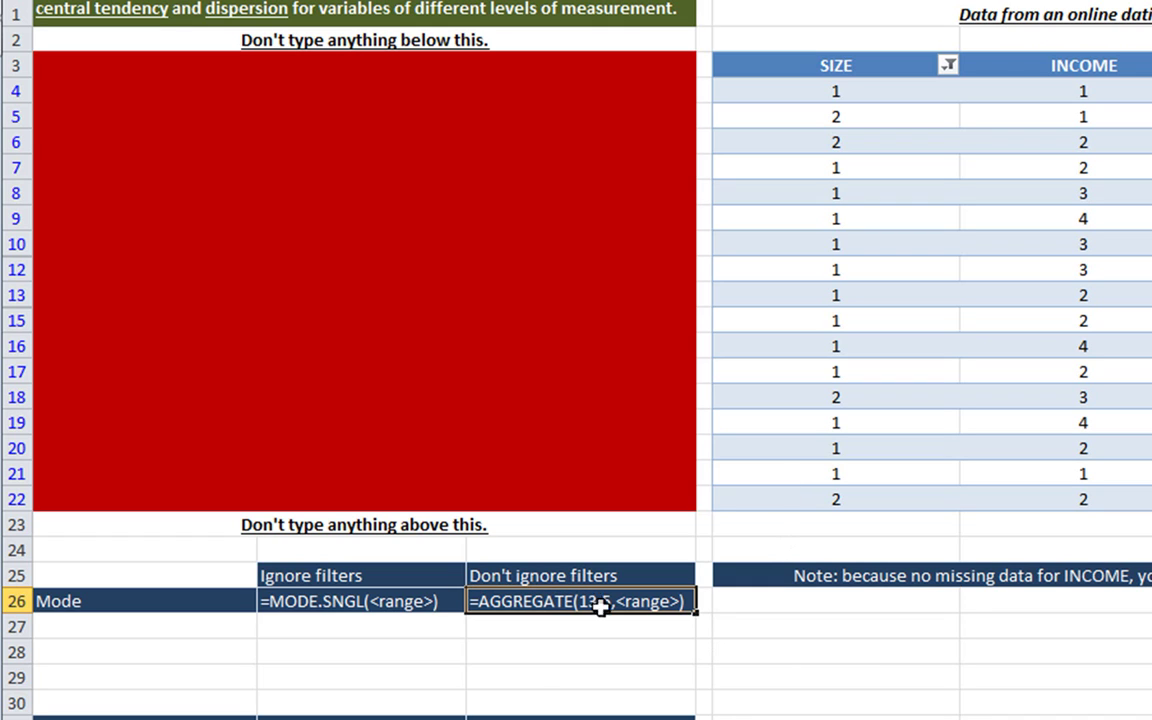
pyautogui.click(790, 600)
pyautogui.doubleClick(790, 600)
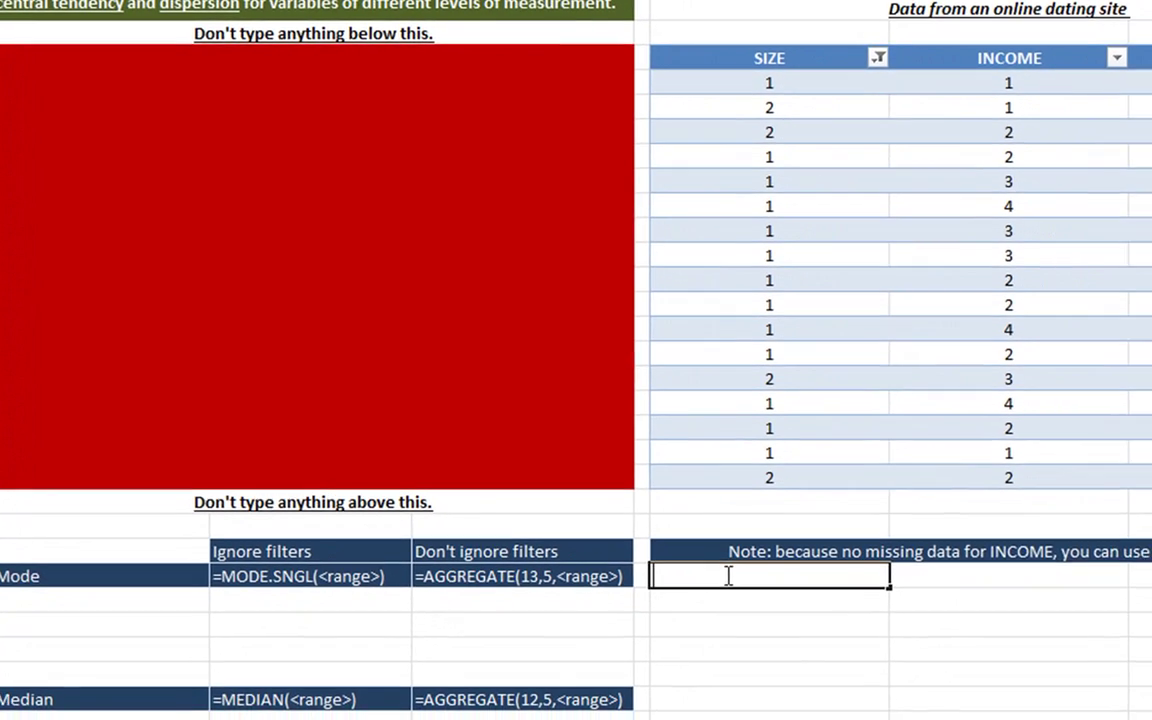
pyautogui.write('=aggr')
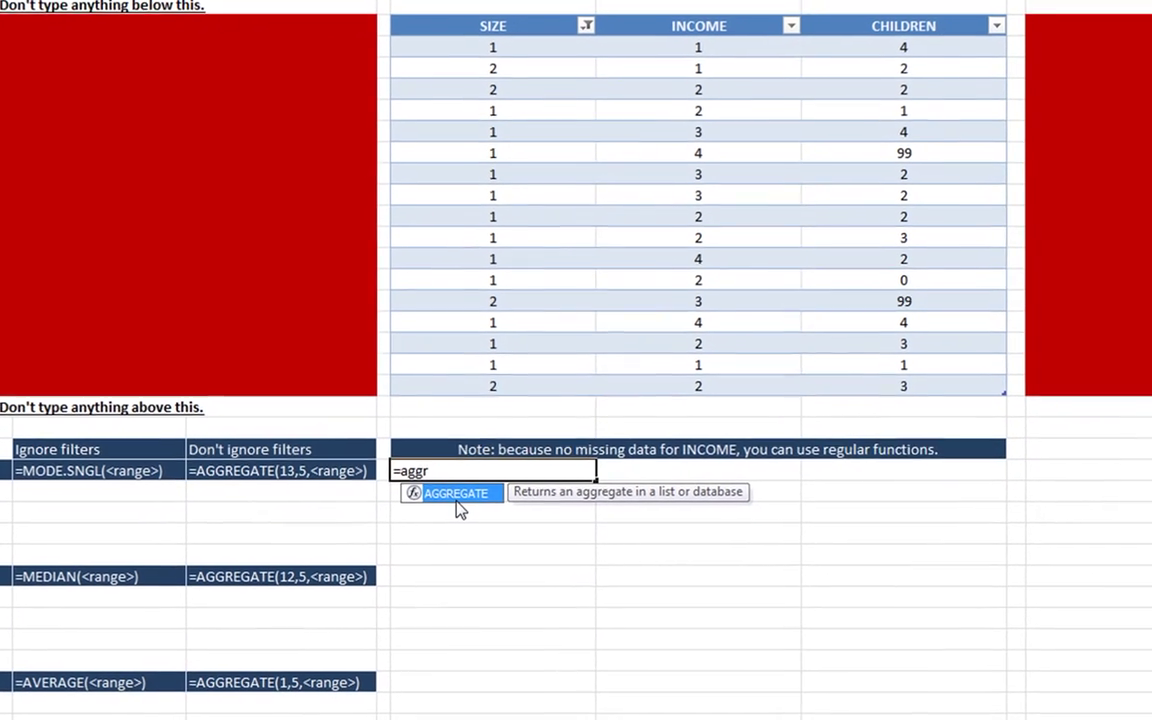
pyautogui.doubleClick(490, 509)
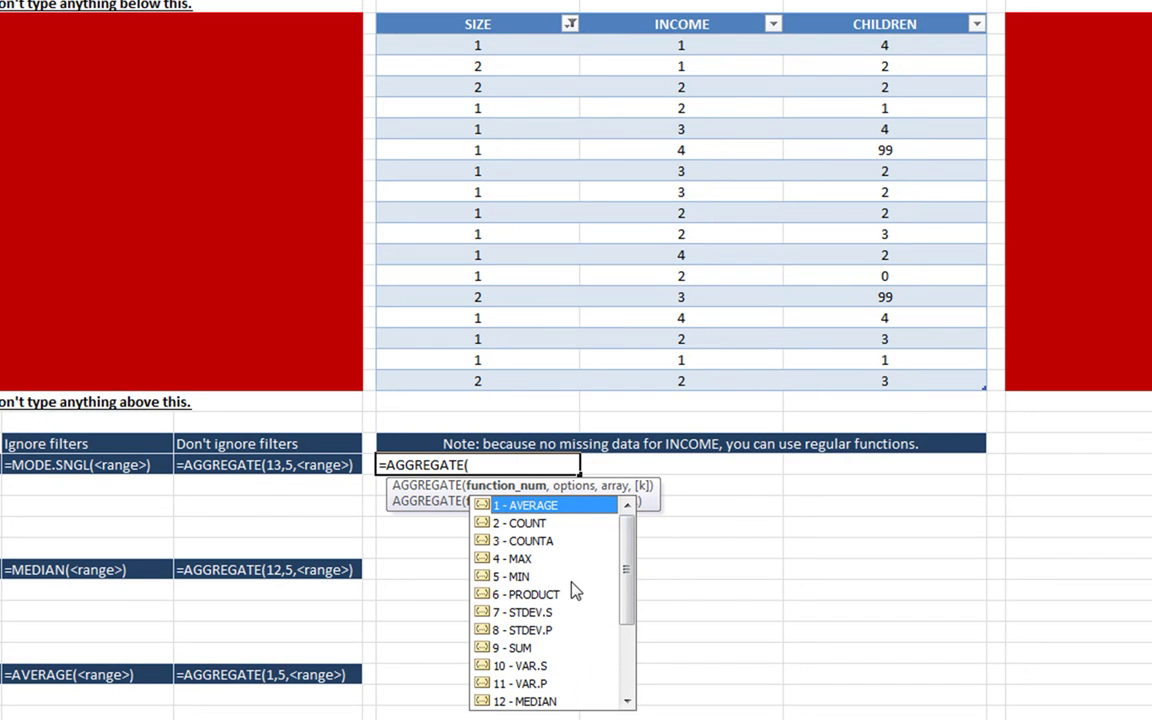
pyautogui.moveTo(630, 615); pyautogui.dragTo(638, 635)
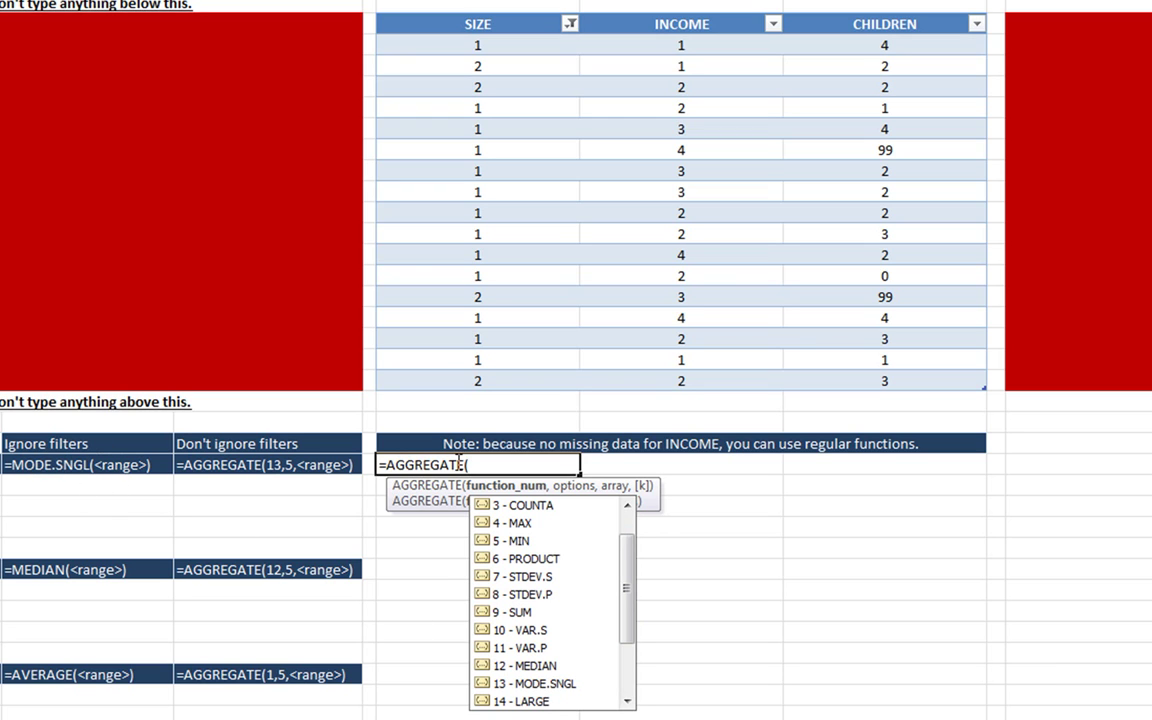
pyautogui.doubleClick(527, 683)
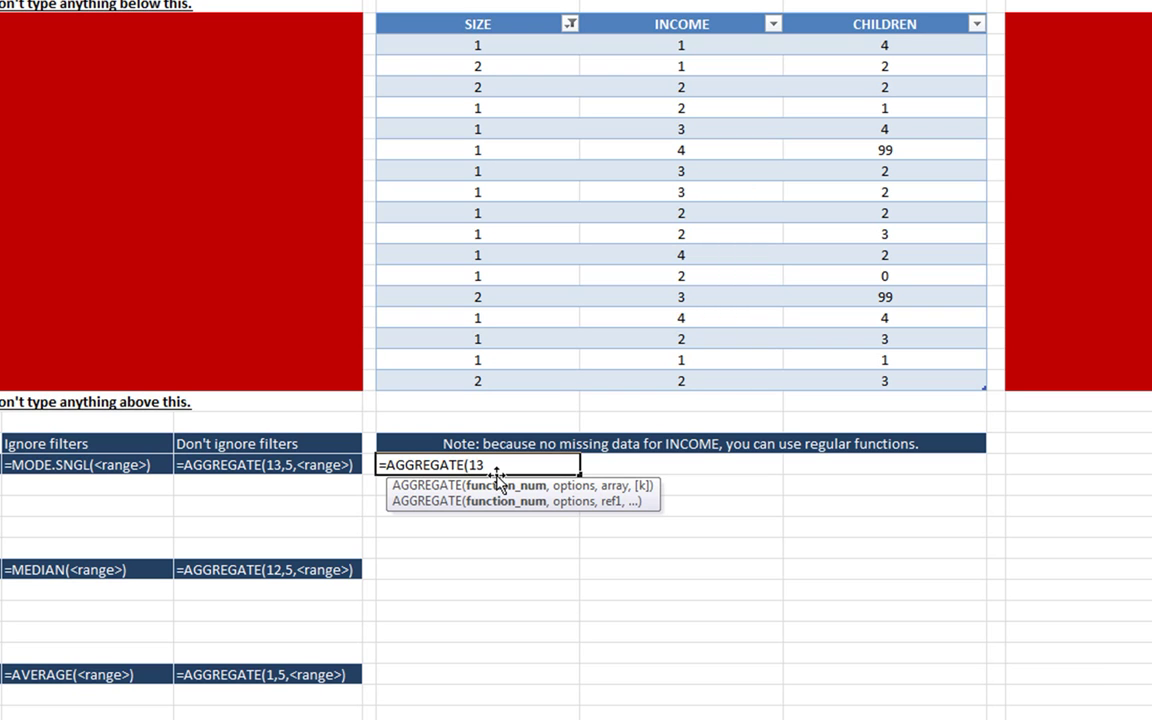
# Step: Set the AGGREGATE formula to option 5, Ignore hidden rows, and select the SIZE column's data as its array
pyautogui.write(',')
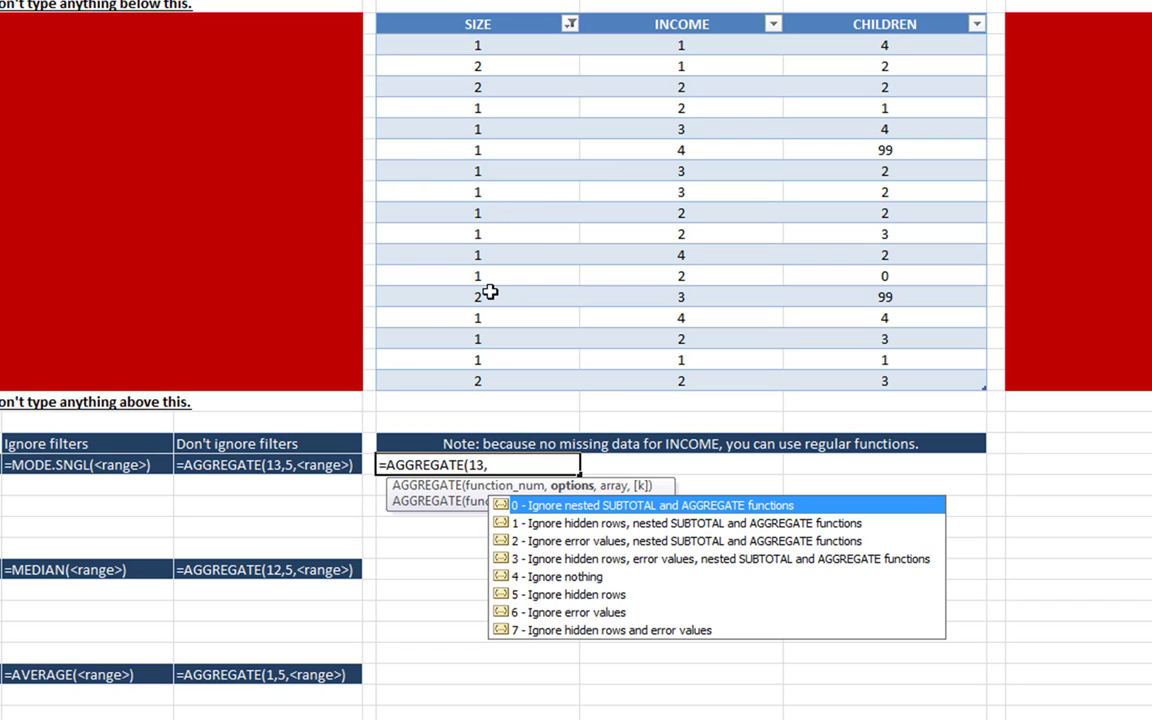
pyautogui.doubleClick(597, 594)
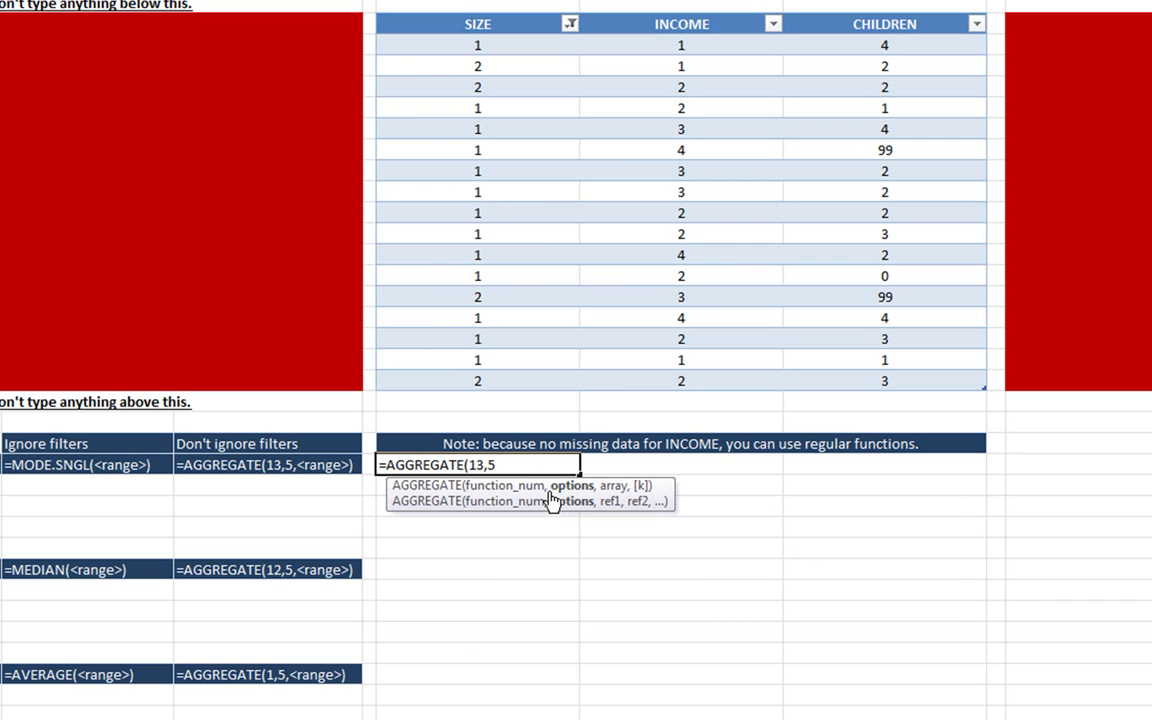
pyautogui.write(',')
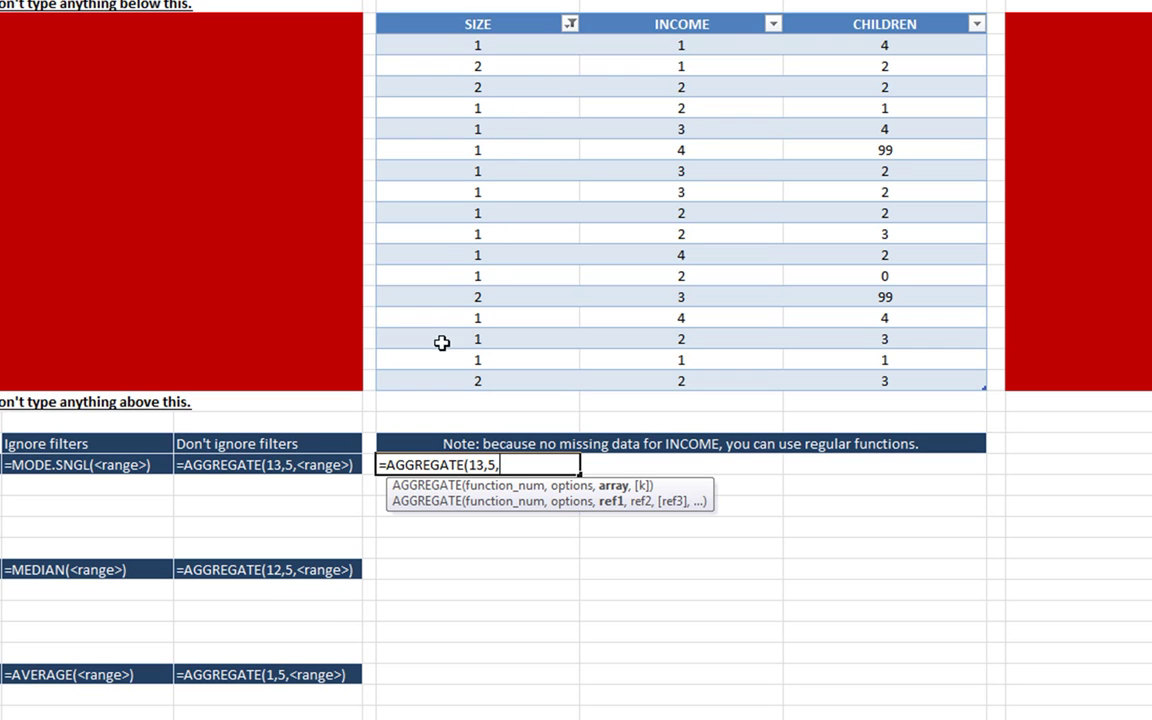
pyautogui.moveTo(477, 44); pyautogui.dragTo(482, 379)
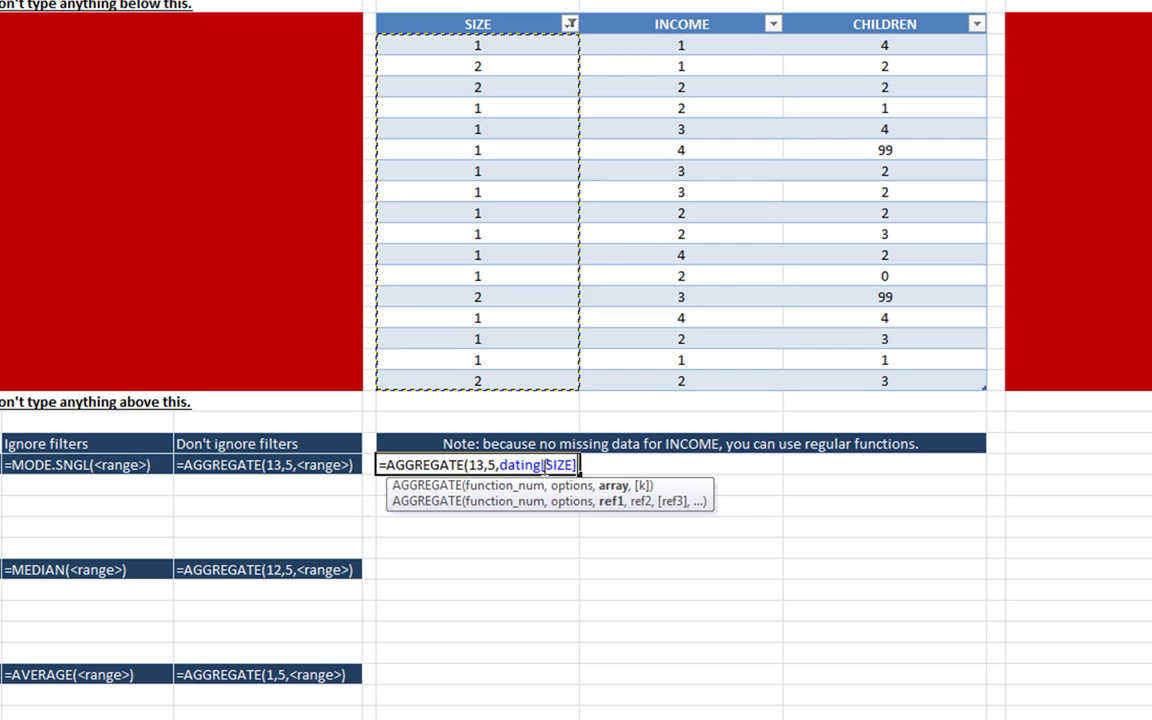
# Step: Re-enter the array by name as dating[SIZE] and complete the formula =AGGREGATE(13,5,dating[SIZE]) in E26
pyautogui.moveTo(594, 466); pyautogui.dragTo(592, 467)
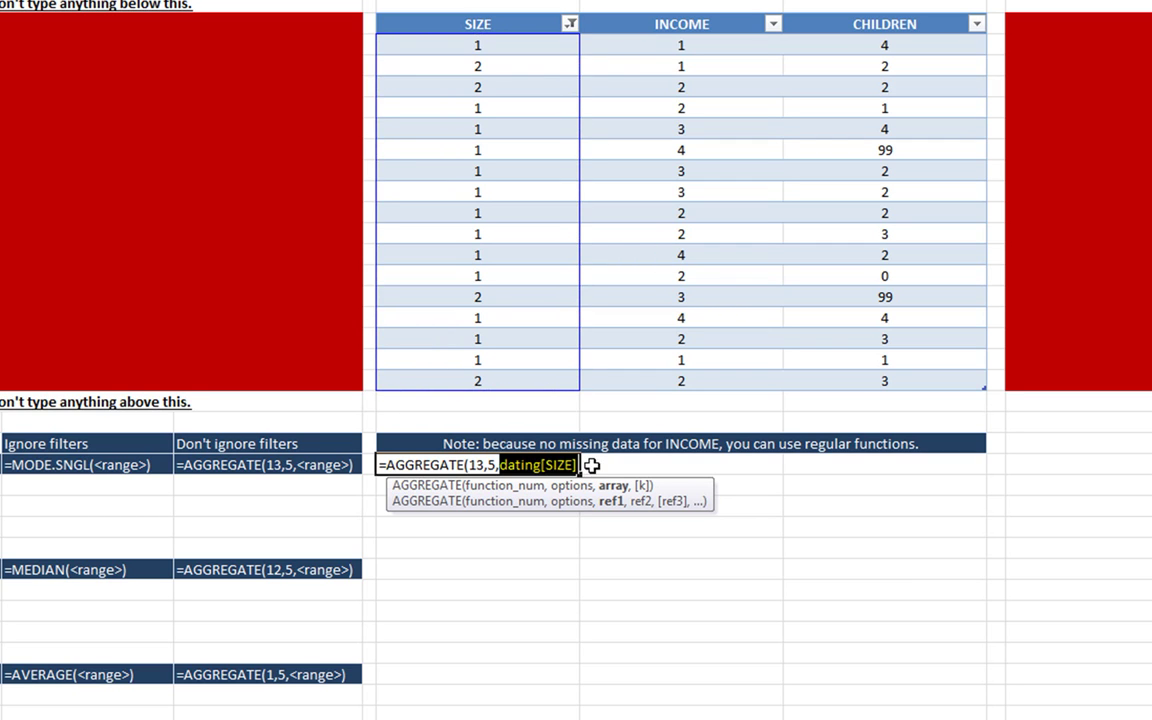
pyautogui.write('dat')
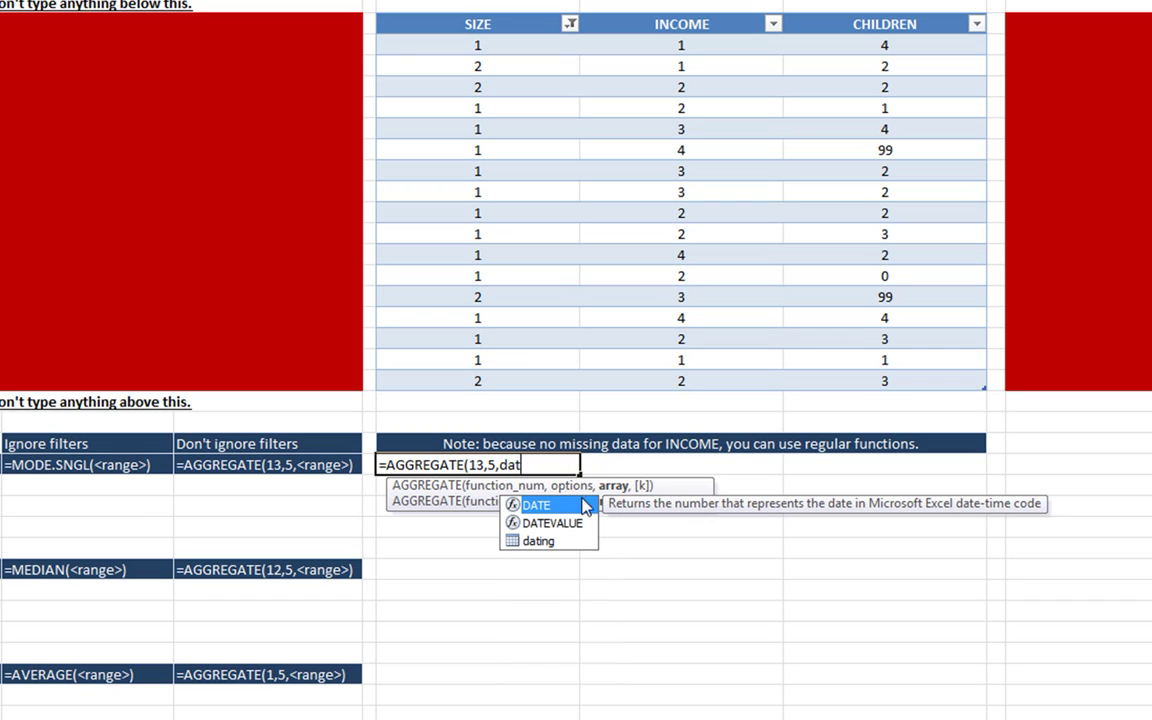
pyautogui.doubleClick(540, 541)
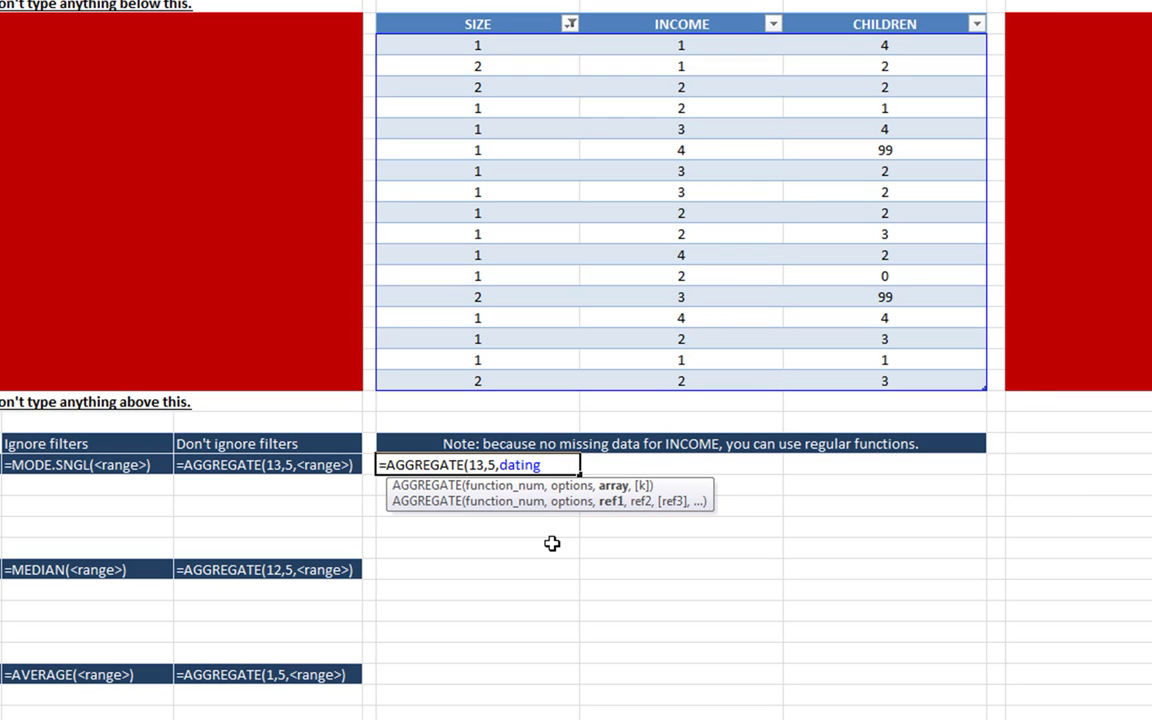
pyautogui.write('[')
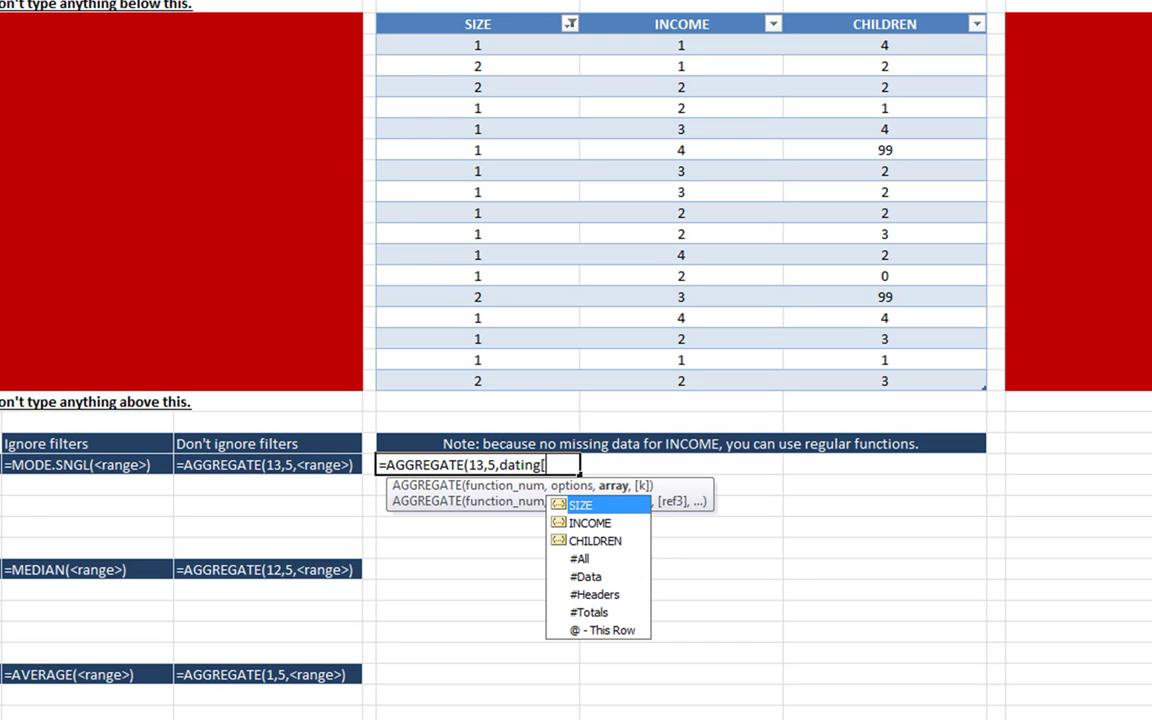
pyautogui.doubleClick(588, 506)
pyautogui.write(']')
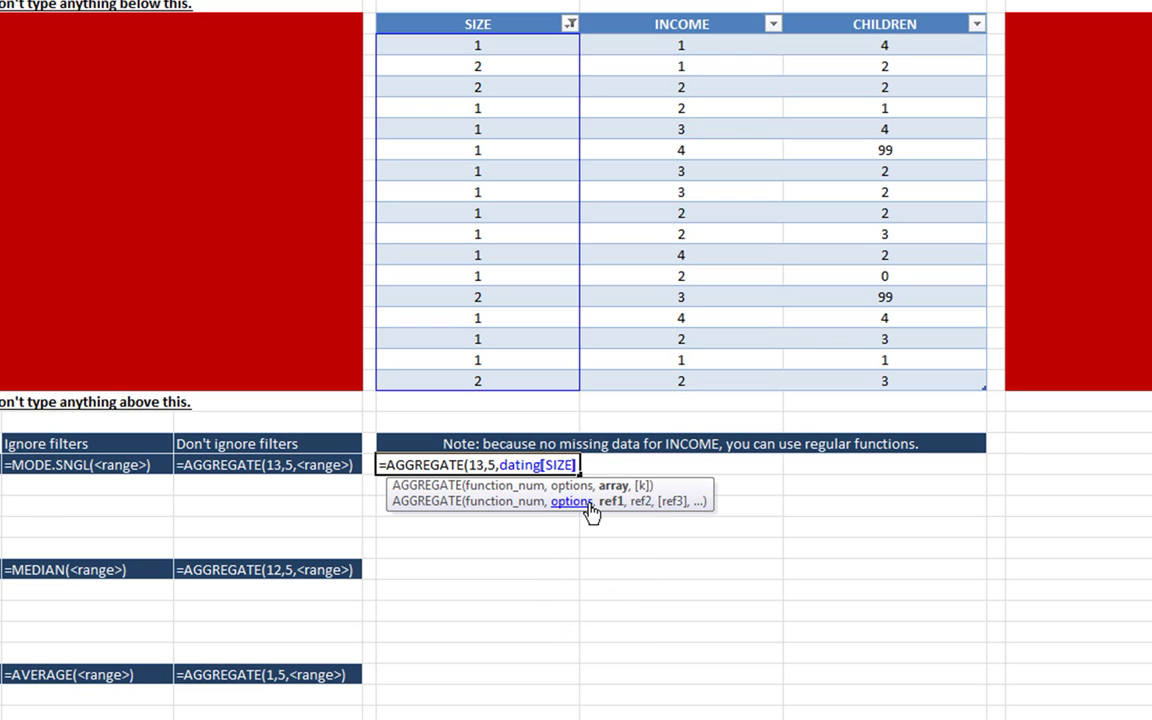
pyautogui.write(')')
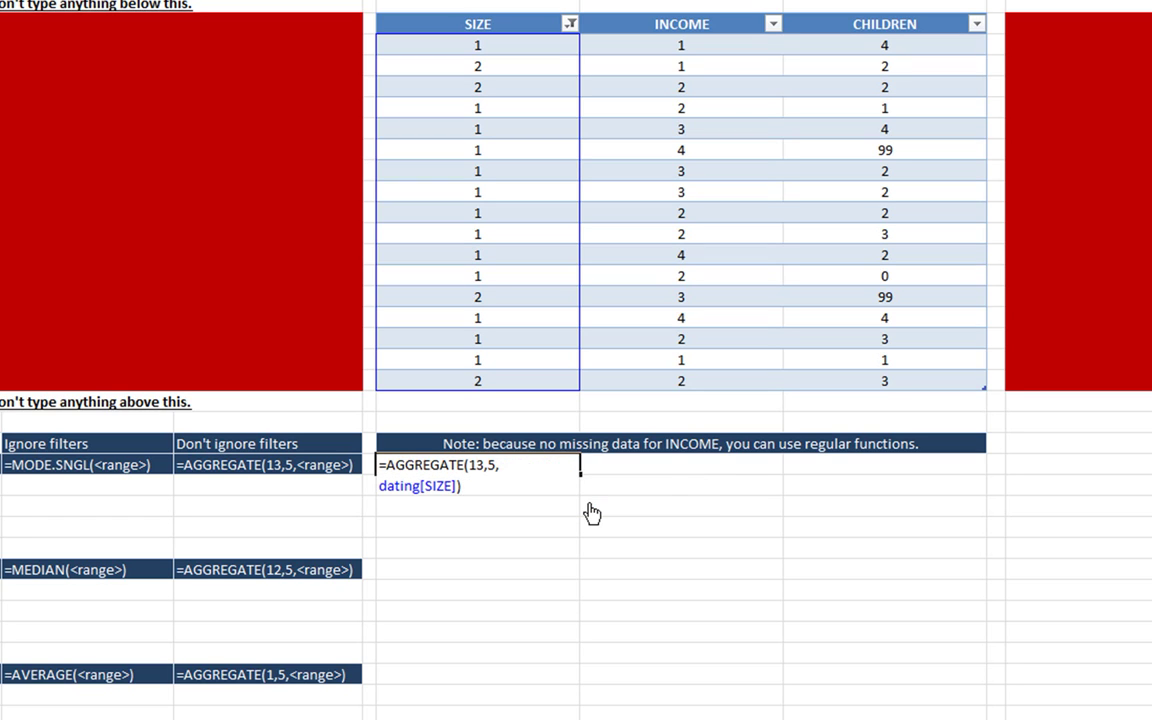
pyautogui.press('Return')
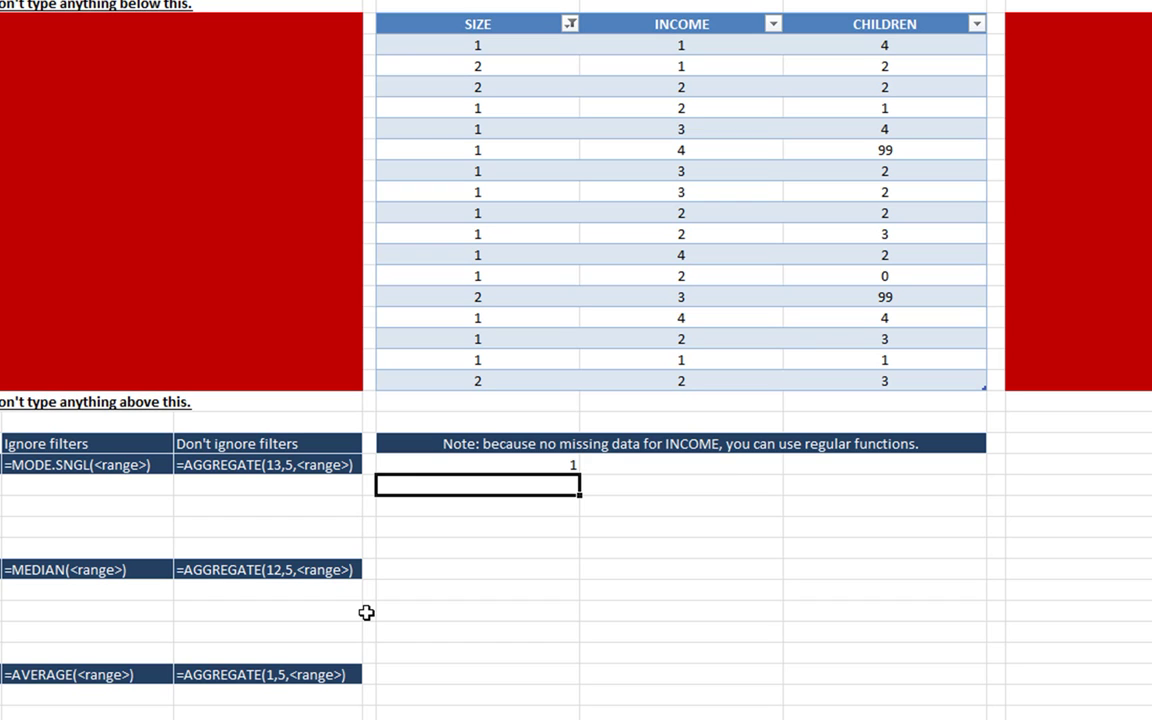
# Step: Enter Sun in E27 and, in E28, "With respect to the size of the sun and the earth, more people said that the sun is bigger."
pyautogui.write('Sun')
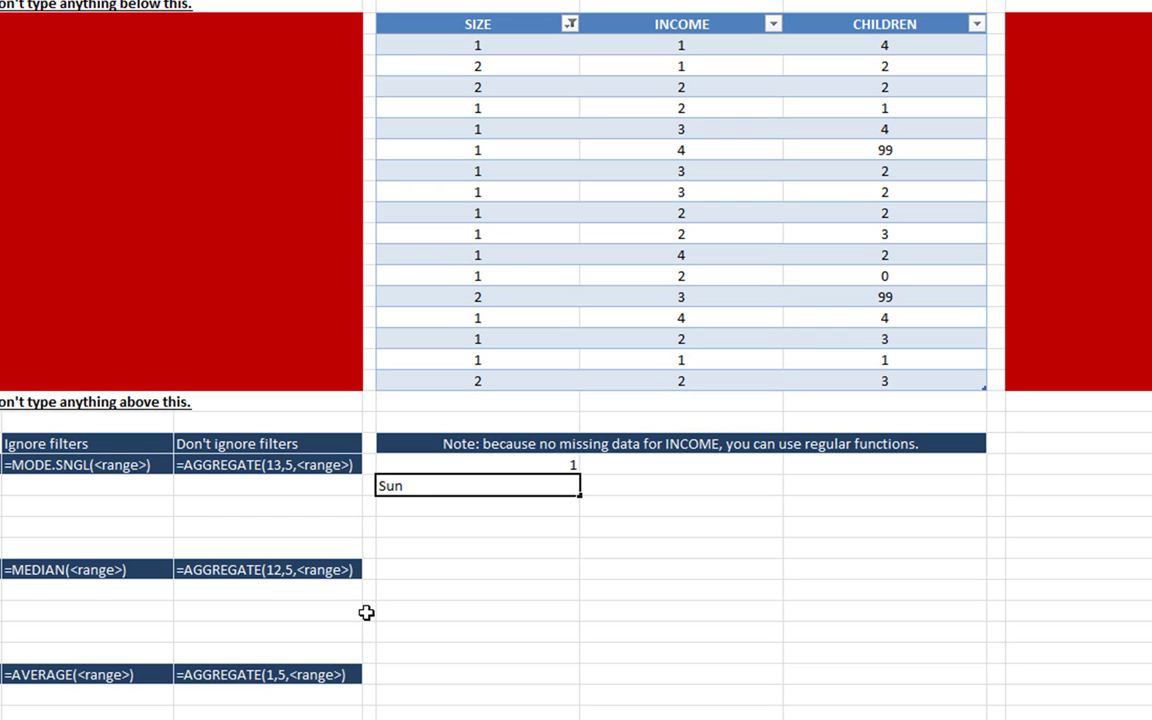
pyautogui.press('Return')
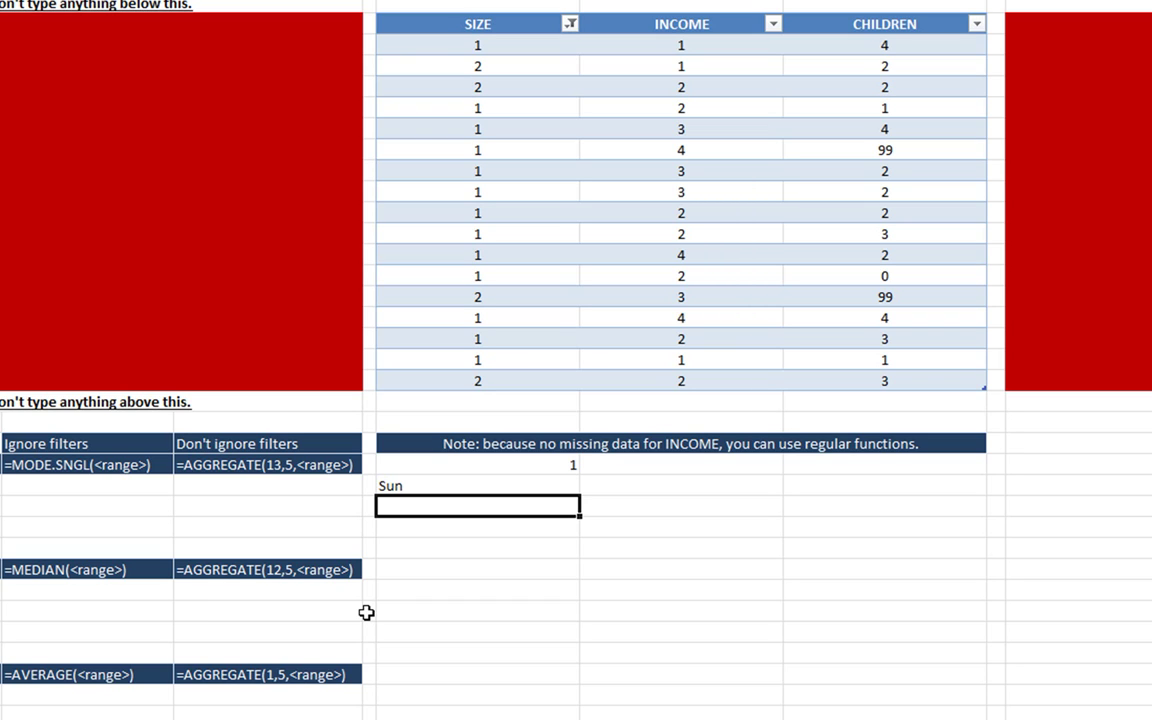
pyautogui.write('W')
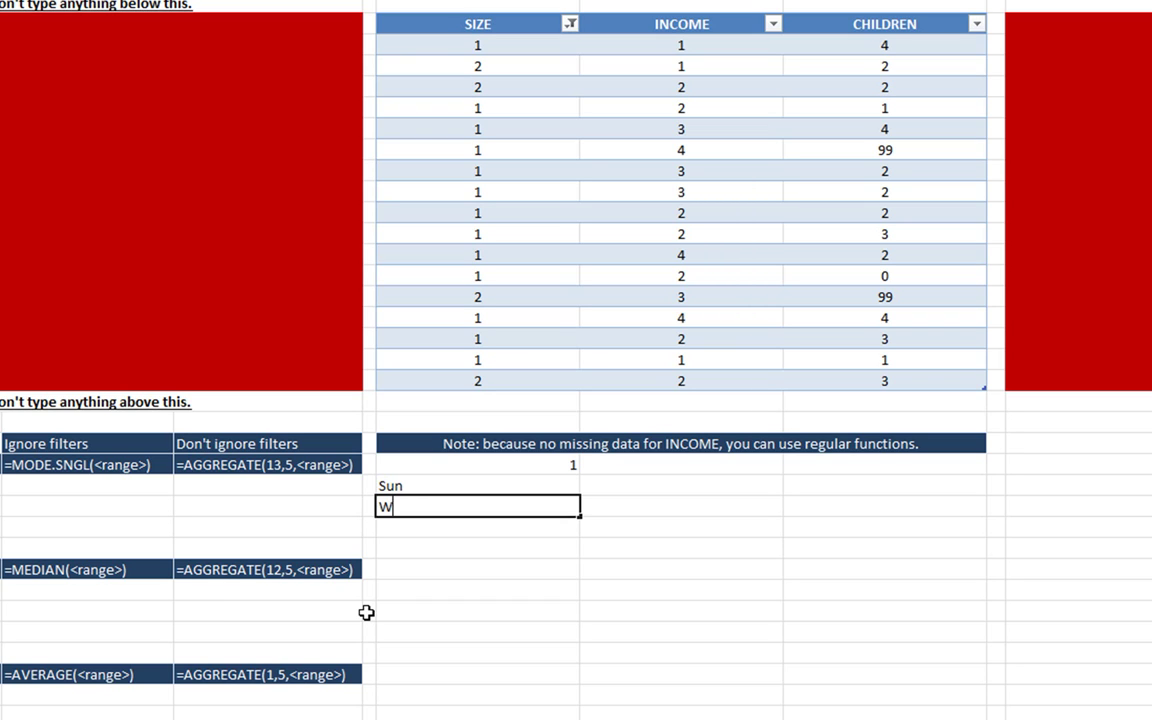
pyautogui.write('ith respect to the size of th')
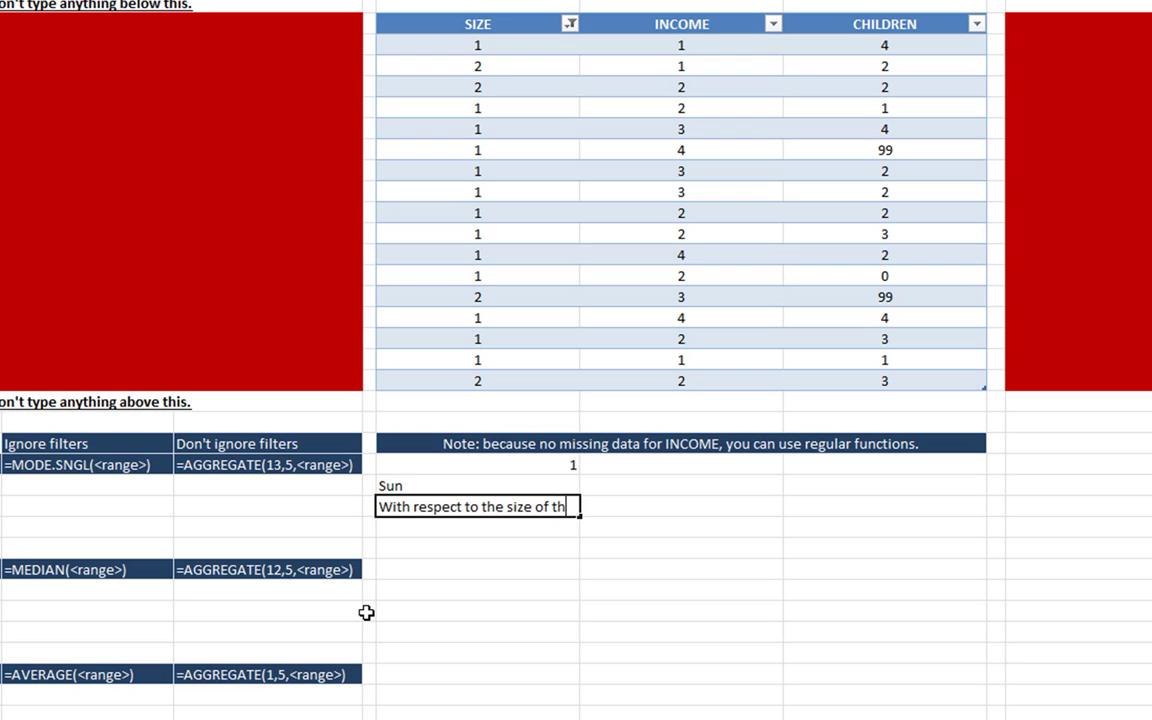
pyautogui.write('e sun and t')
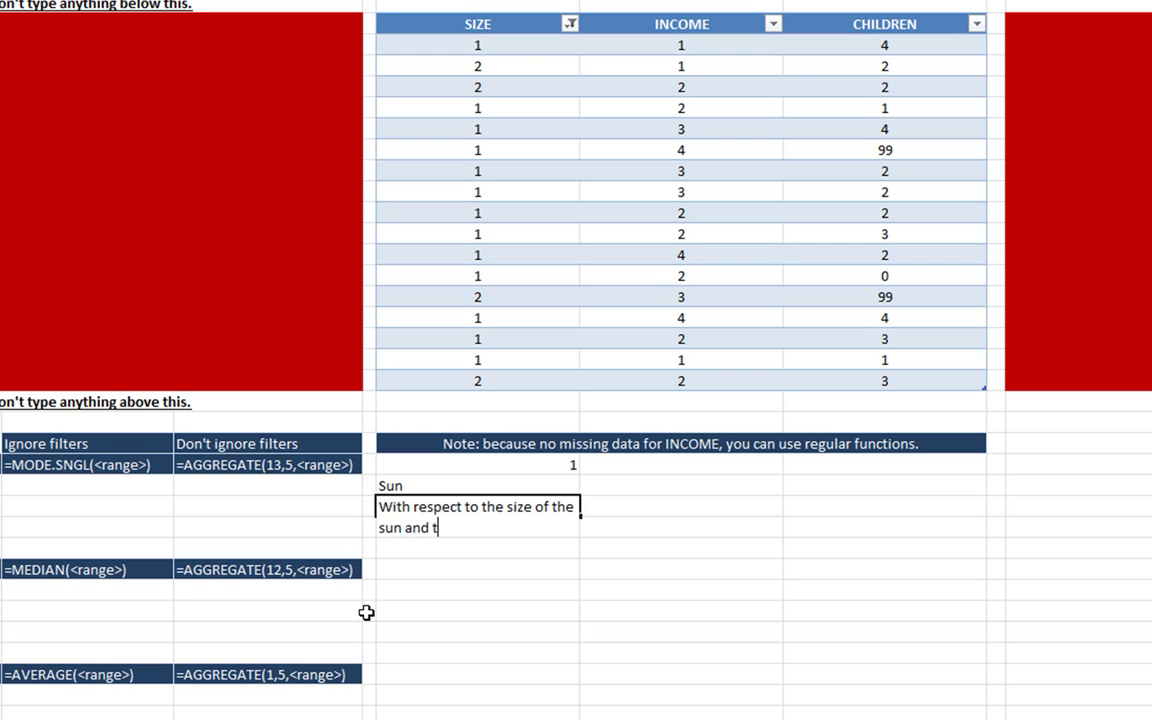
pyautogui.write('he earth, mo')
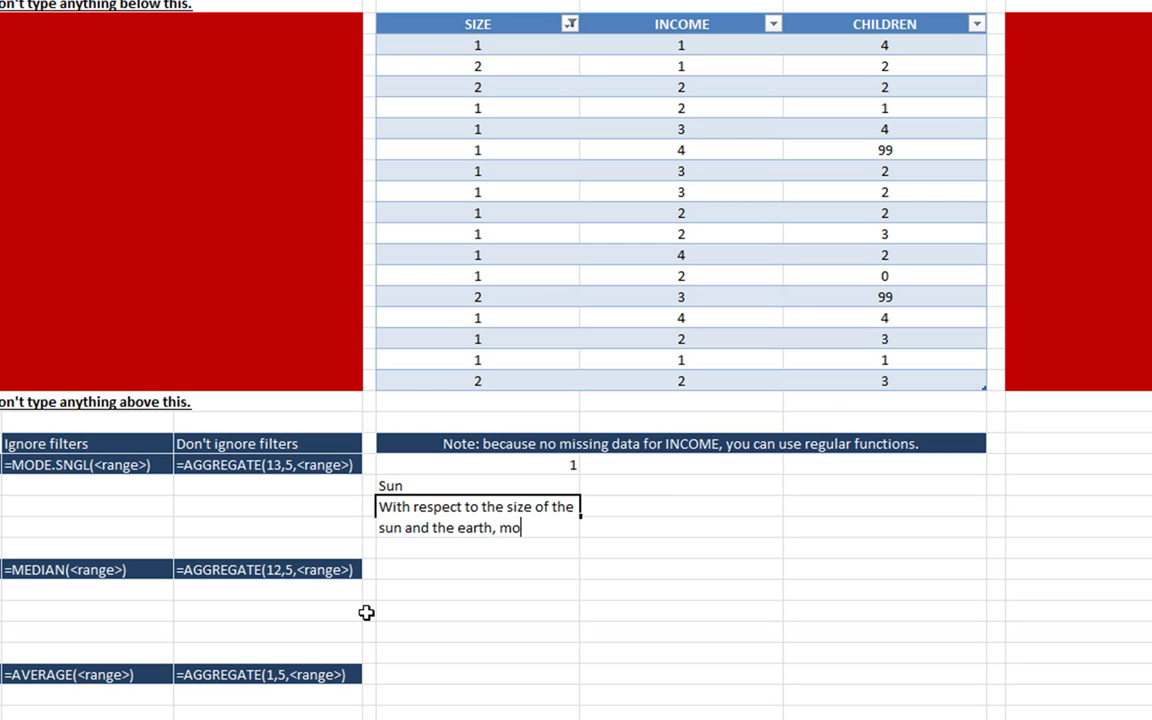
pyautogui.write('re people said th')
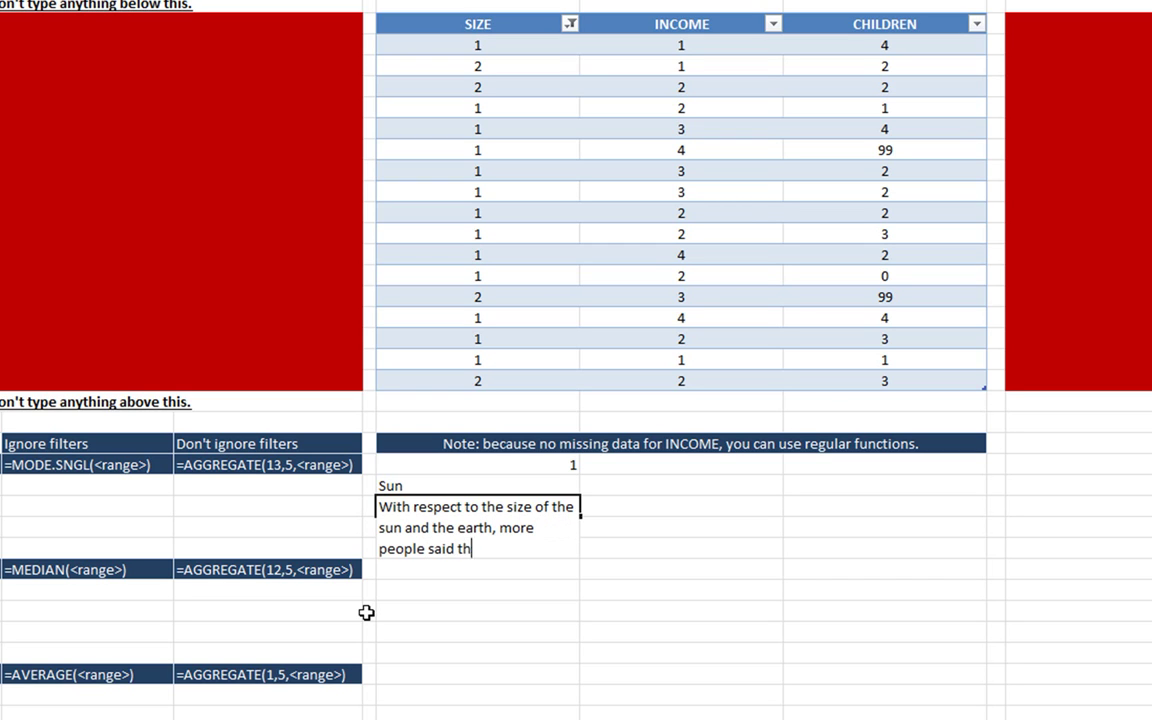
pyautogui.write('at the sun is bigger.')
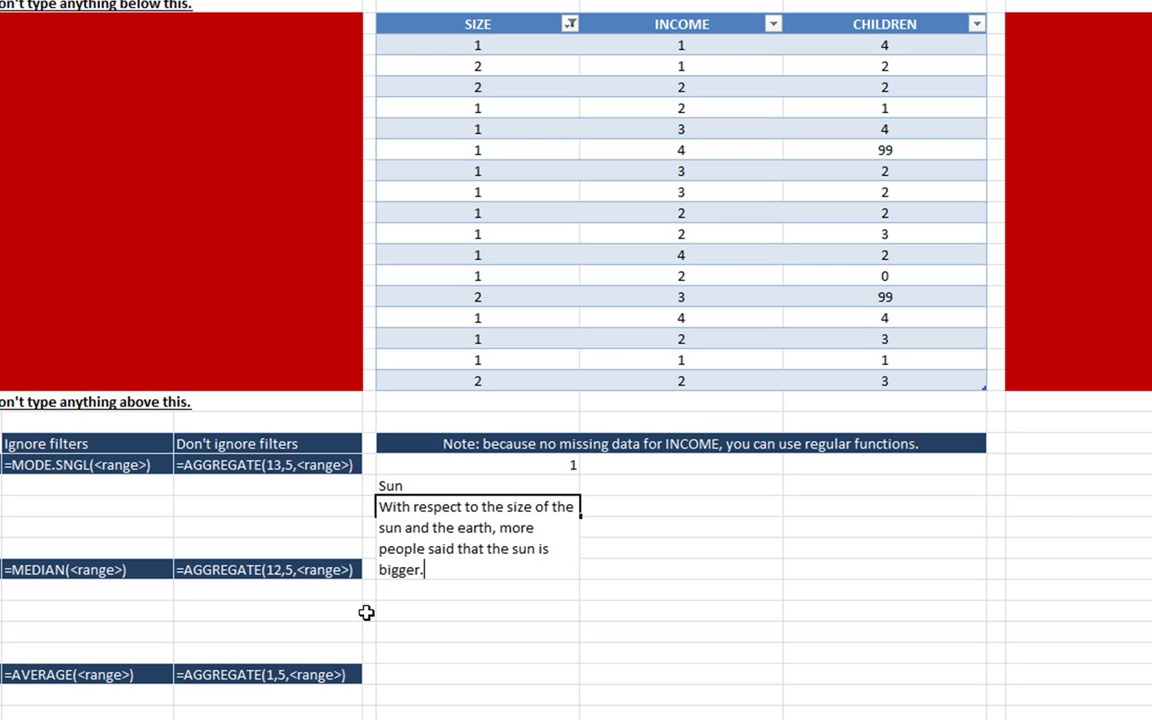
pyautogui.press('Return')
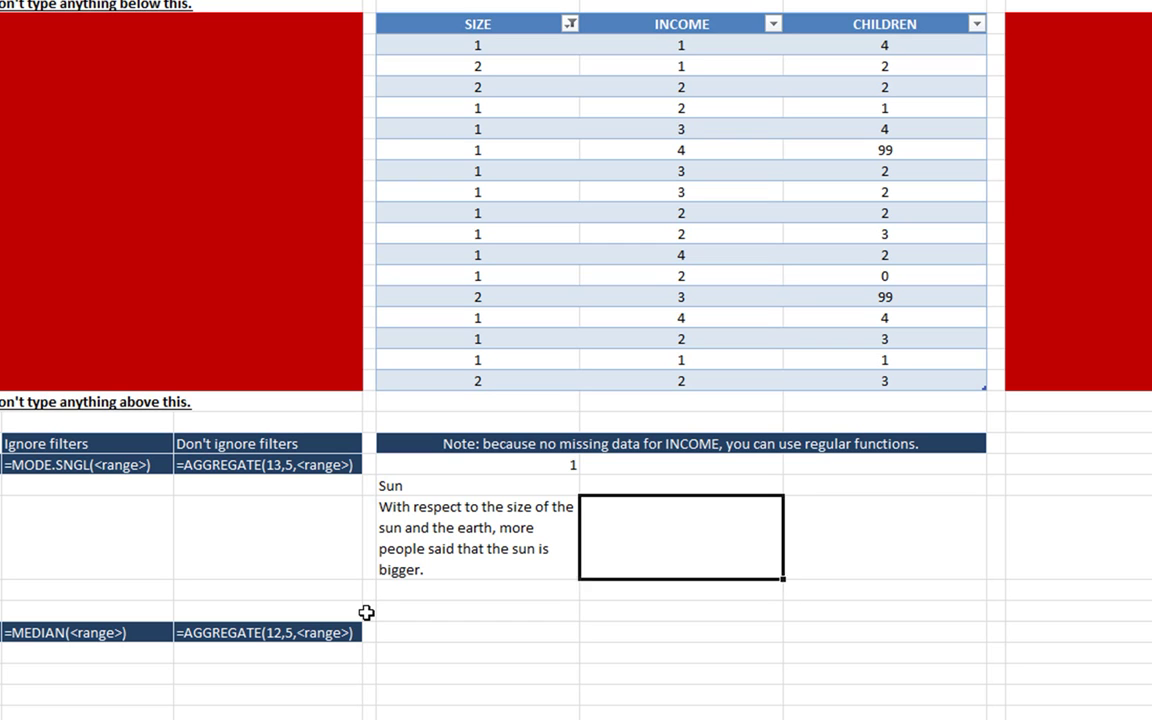
pyautogui.click(375, 570)
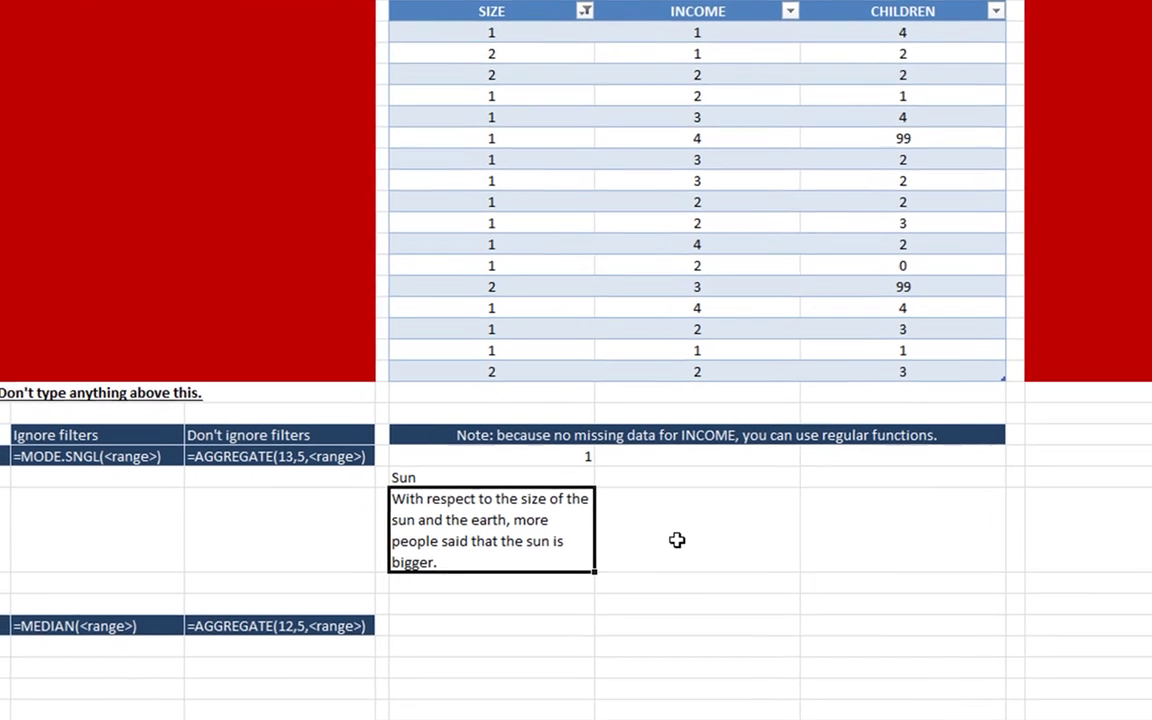
pyautogui.click(672, 535)
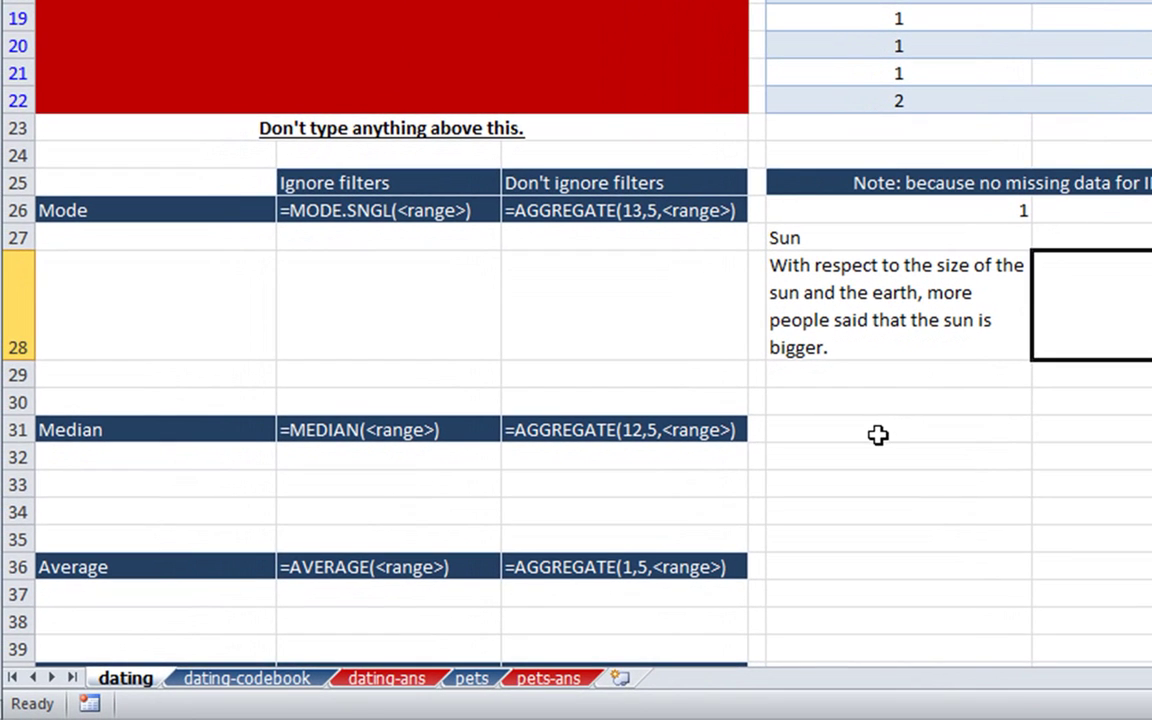
pyautogui.click(667, 540)
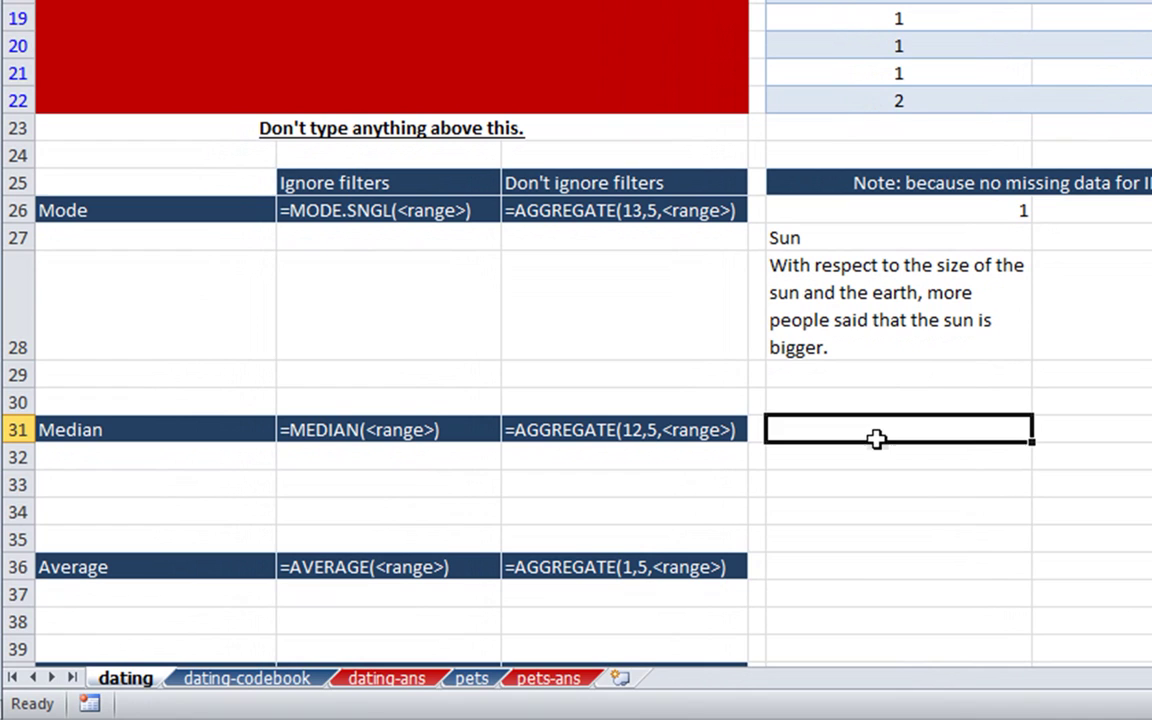
pyautogui.click(859, 566)
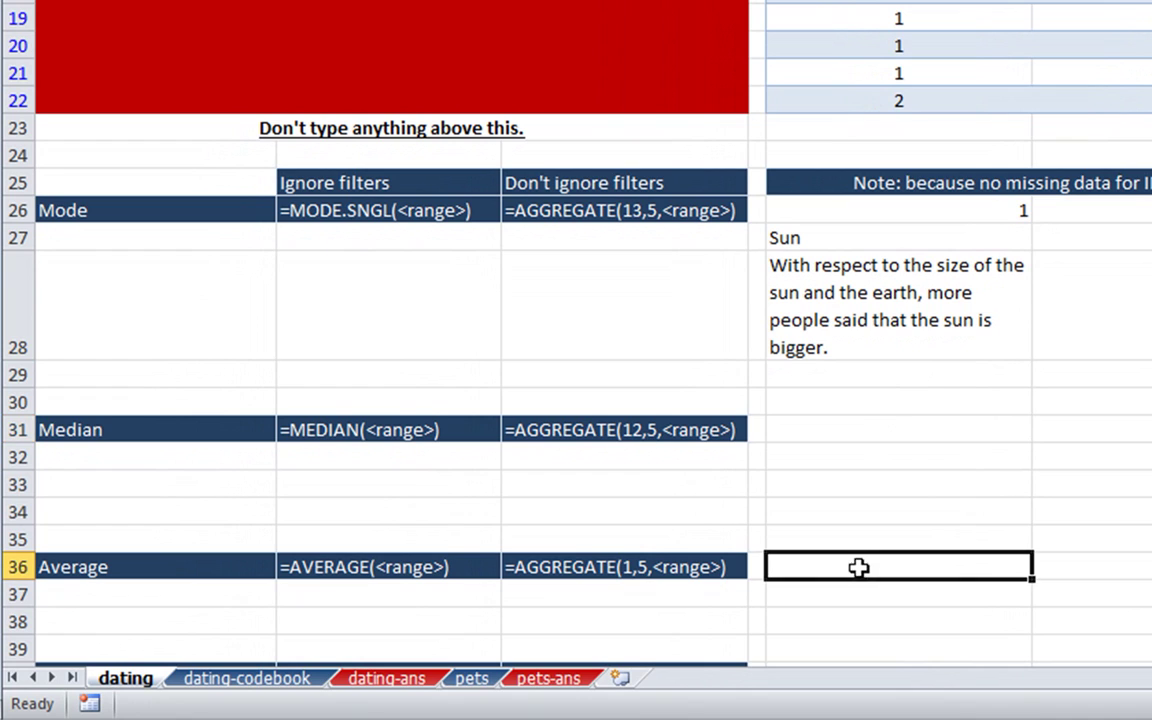
pyautogui.click(874, 440)
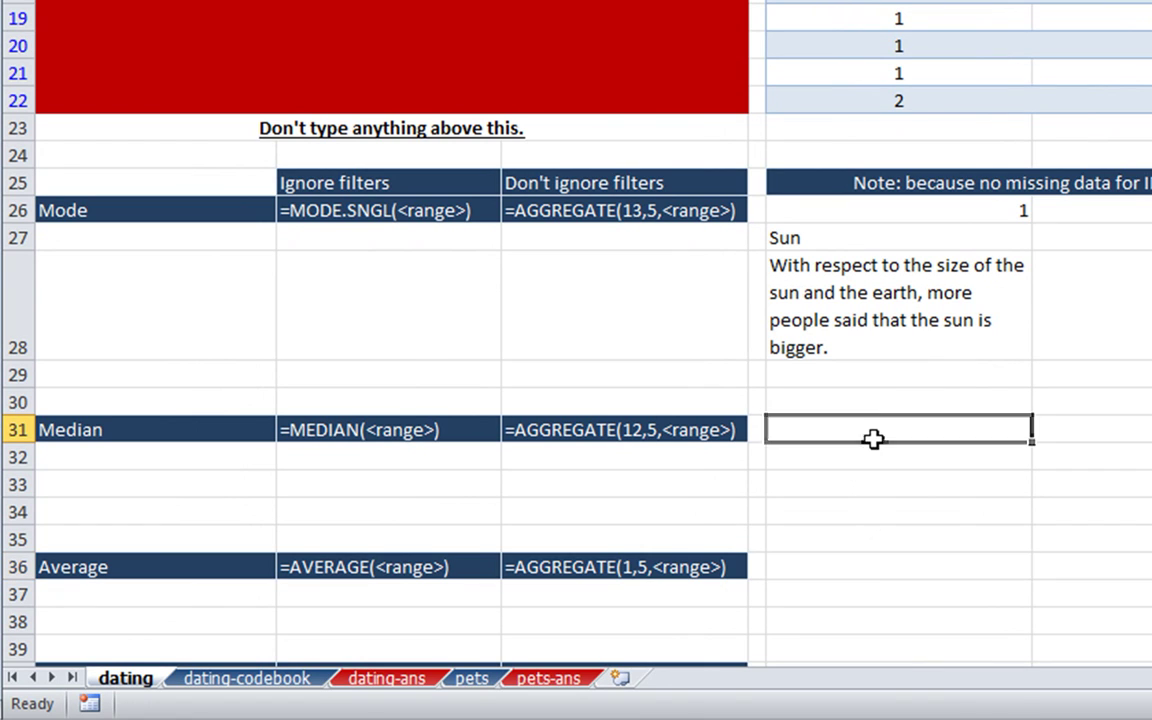
pyautogui.click(871, 572)
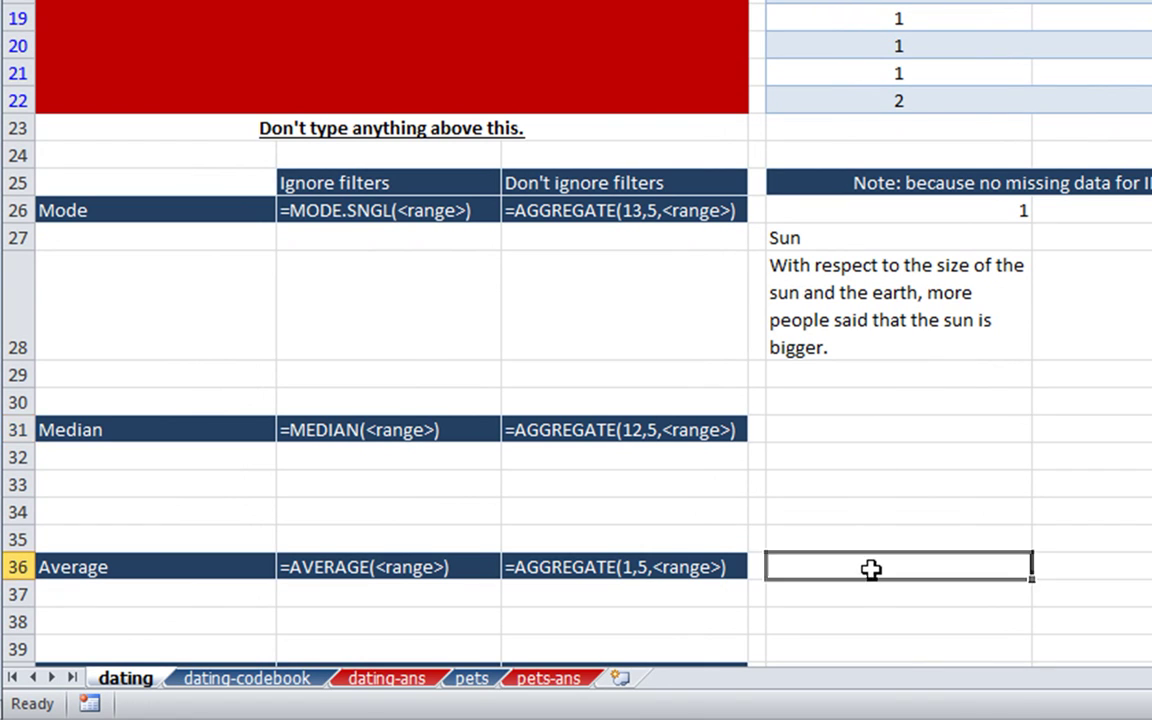
pyautogui.click(829, 436)
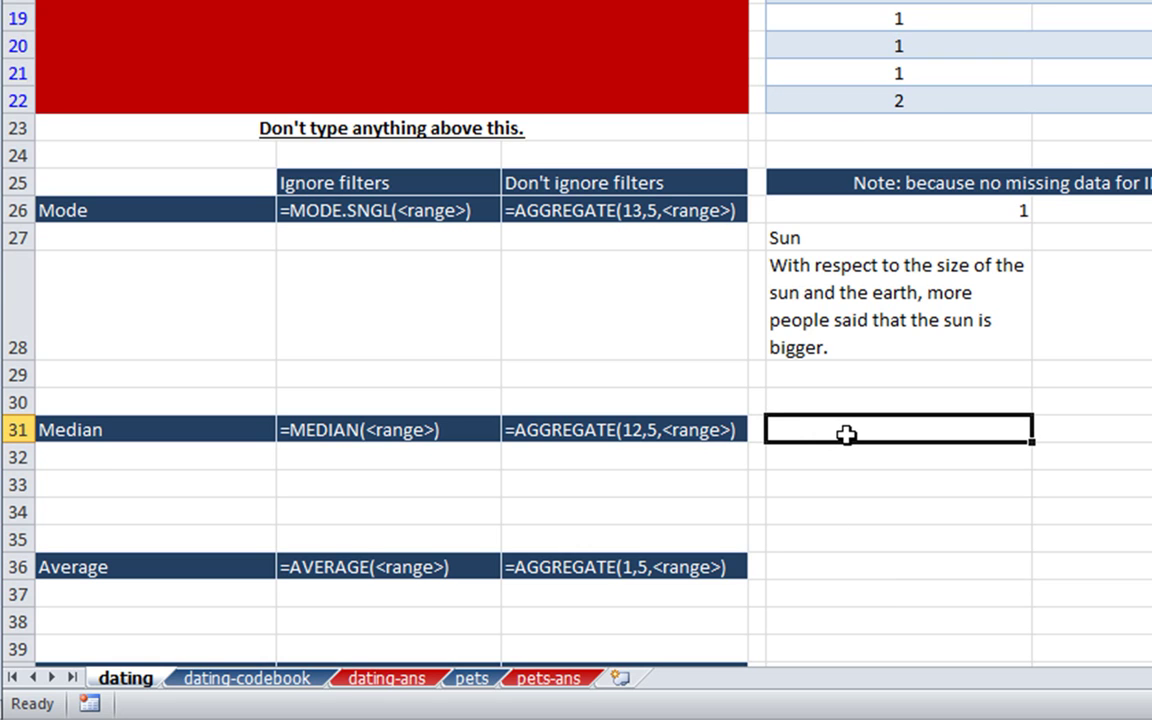
pyautogui.scroll(-2, 845, 434)
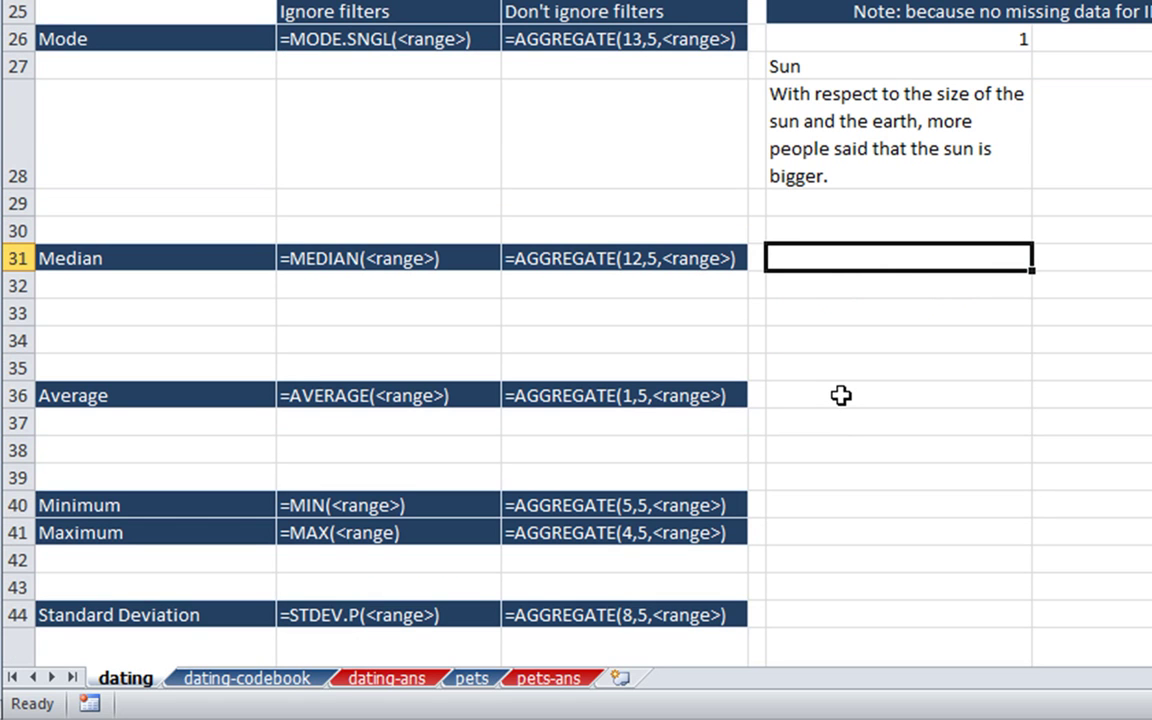
pyautogui.click(841, 396)
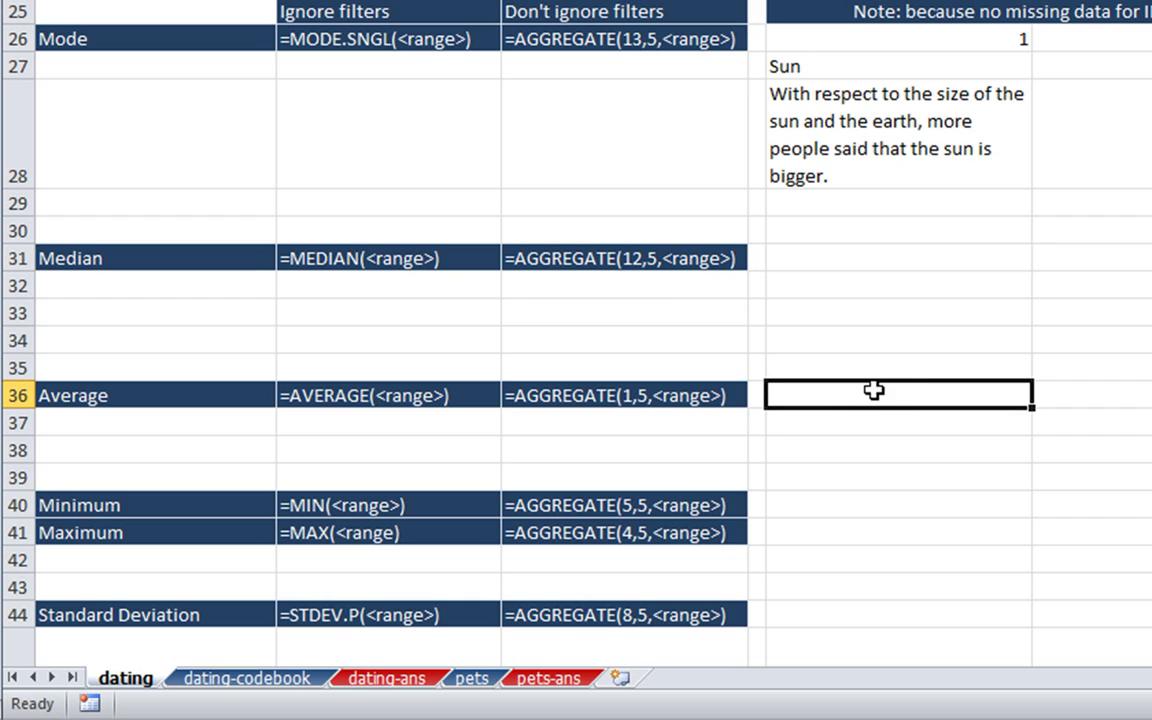
# Step: Enter XX in the SIZE column for the Median in E31 and the Average in E36
pyautogui.click(856, 249)
pyautogui.write('XX')
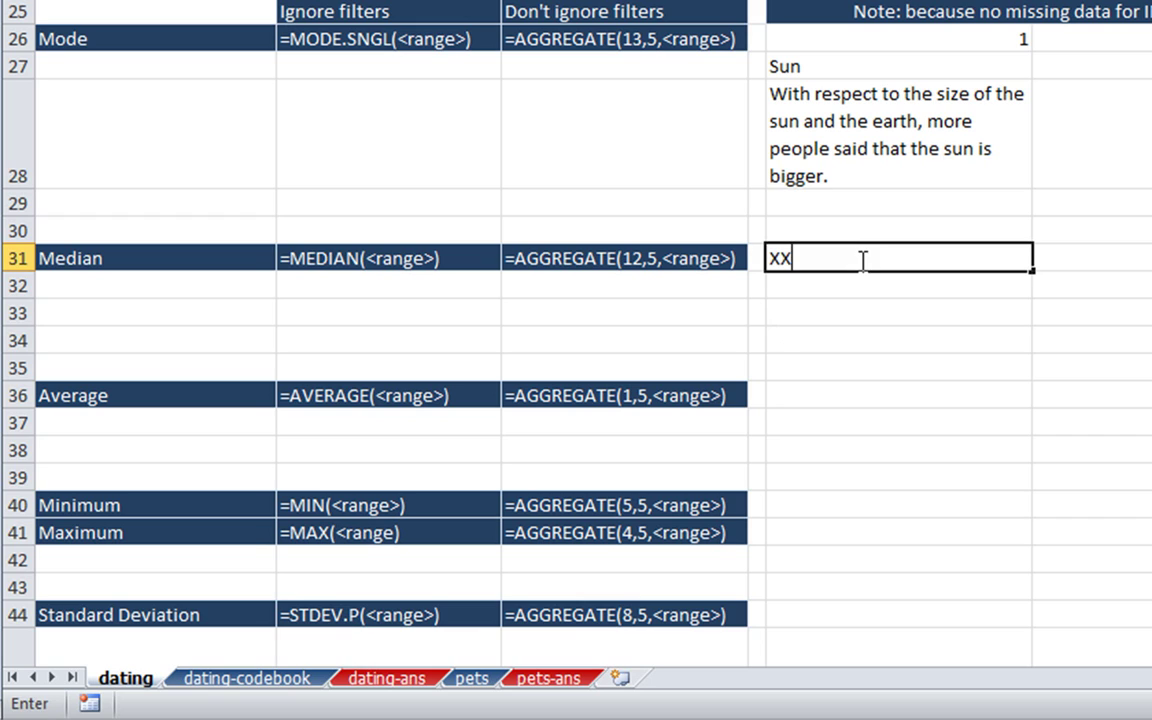
pyautogui.press('Return')
pyautogui.press('Return')
pyautogui.press('Return')
pyautogui.press('Return')
pyautogui.press('Return')
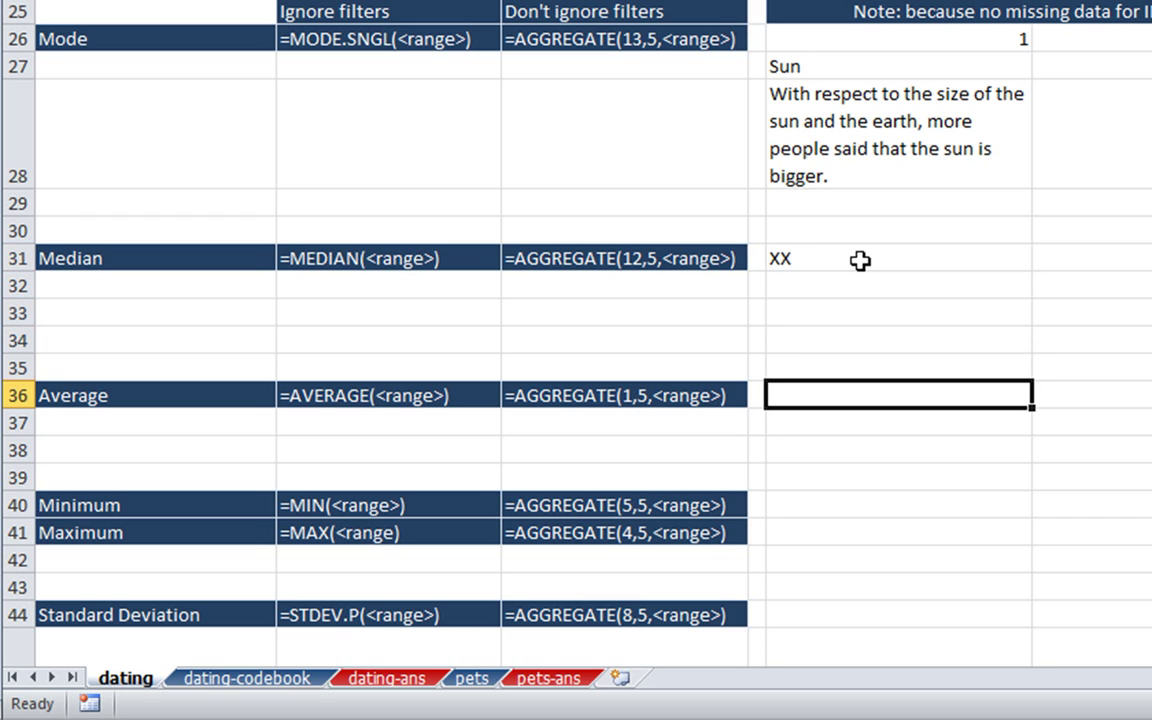
pyautogui.write('XX')
pyautogui.press('Return')
pyautogui.press('Return')
pyautogui.press('Return')
pyautogui.press('Return')
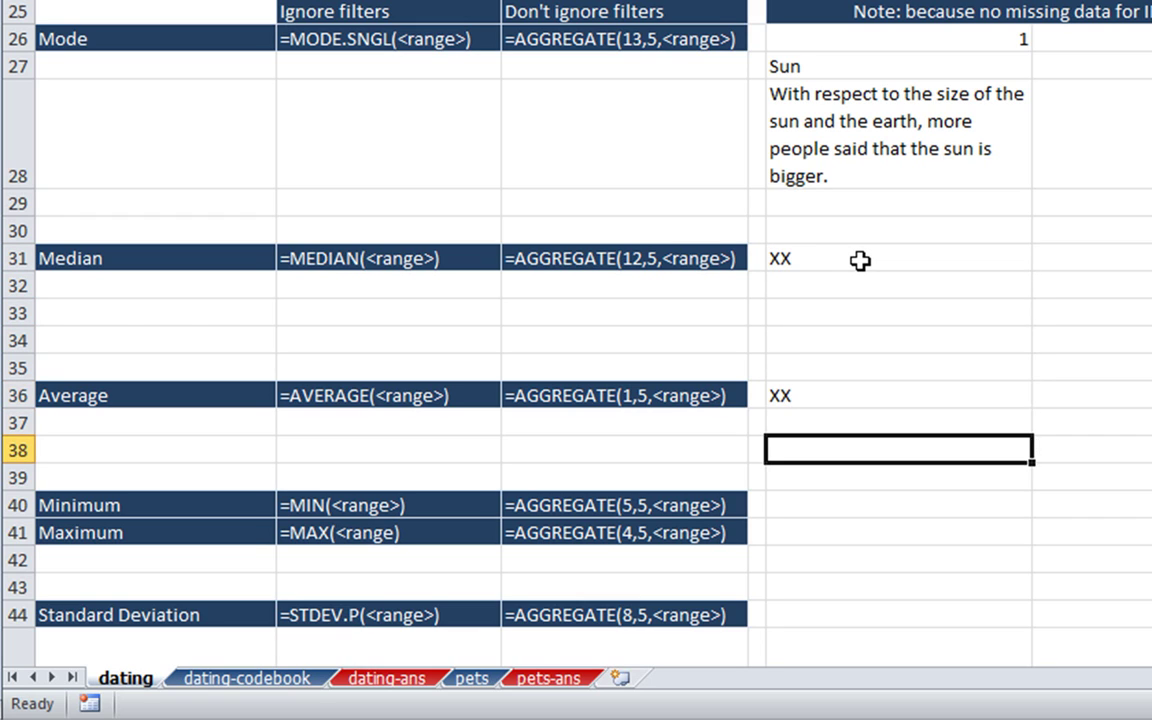
# Step: Enter XX in the SIZE column for the Minimum, Maximum and Standard Deviation in E40, E41 and E44
pyautogui.write('XX')
pyautogui.press('Return')
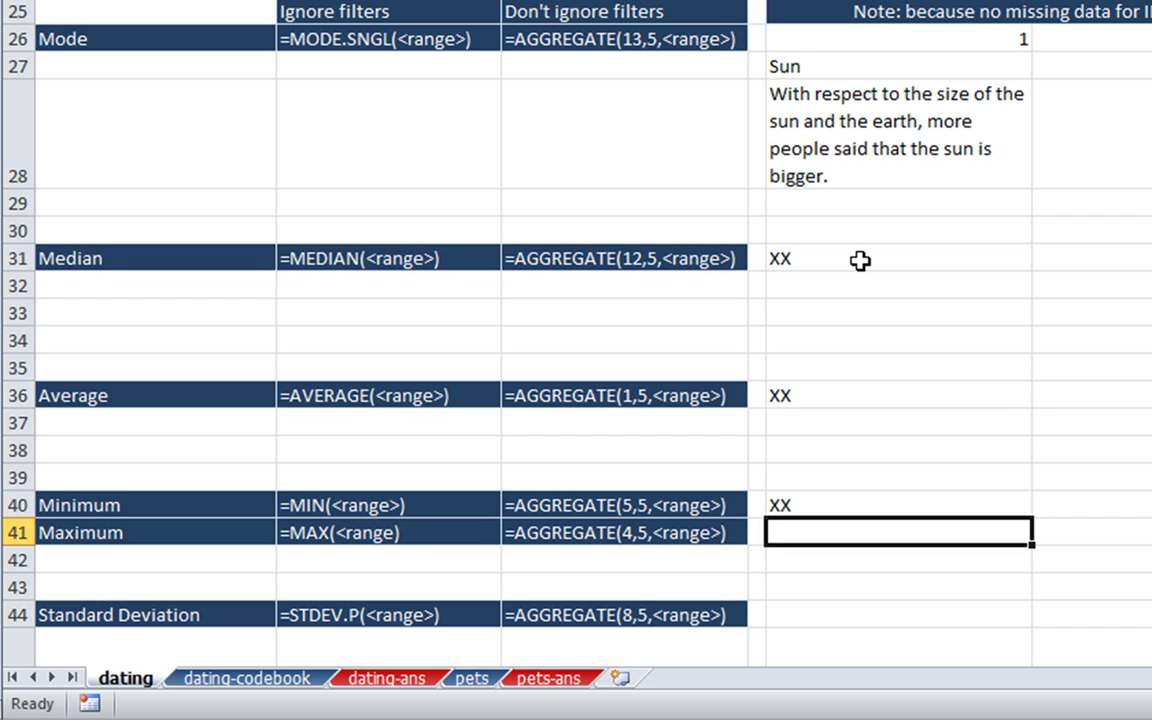
pyautogui.write('XX')
pyautogui.press('Return')
pyautogui.press('Return')
pyautogui.press('Return')
pyautogui.write('XX')
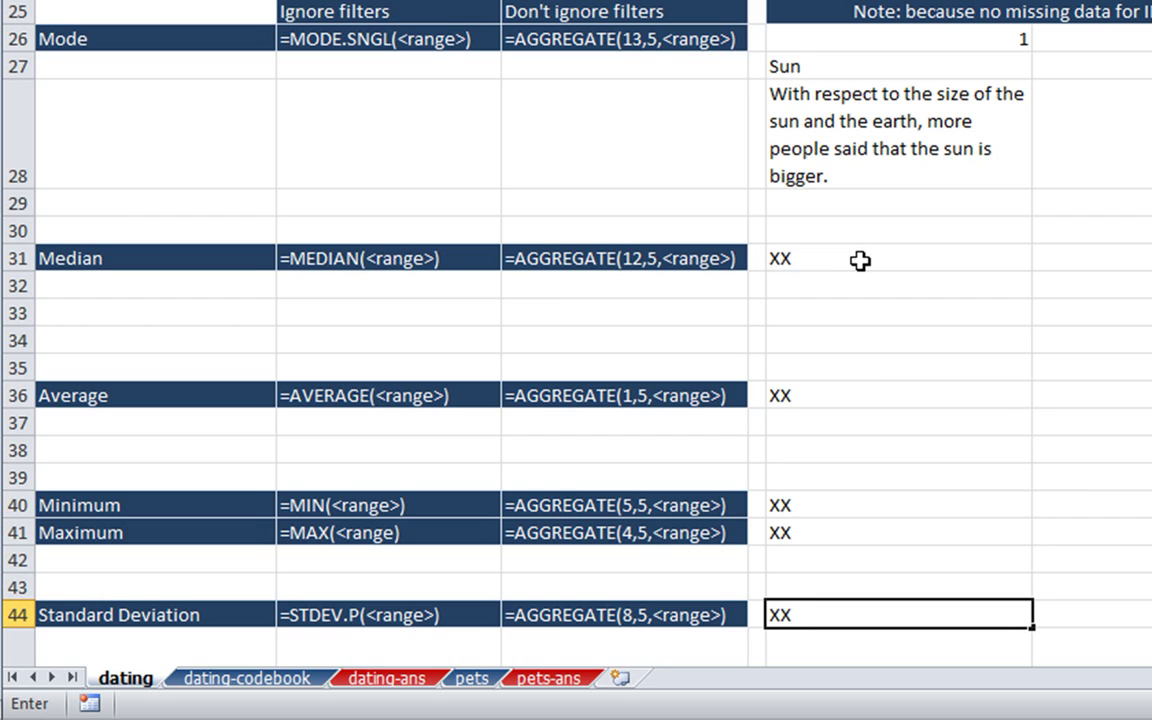
pyautogui.press('Return')
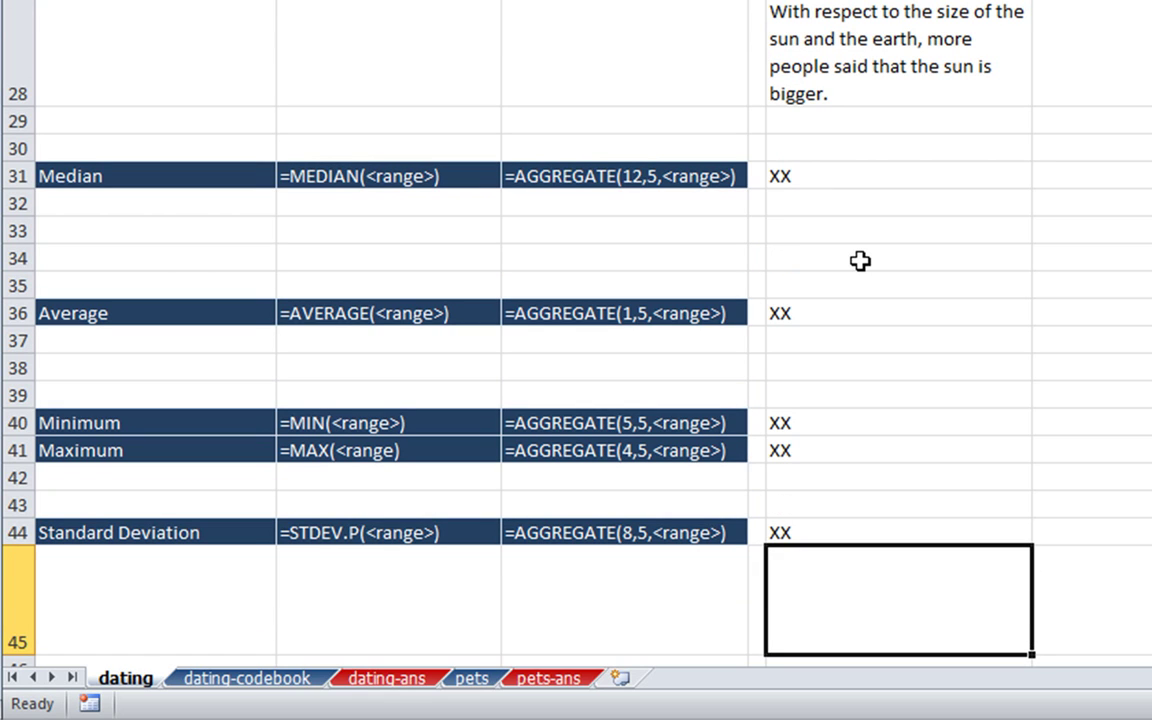
# Step: Enter XX in the SIZE column for the Skew in E47
pyautogui.scroll(-1, 860, 261)
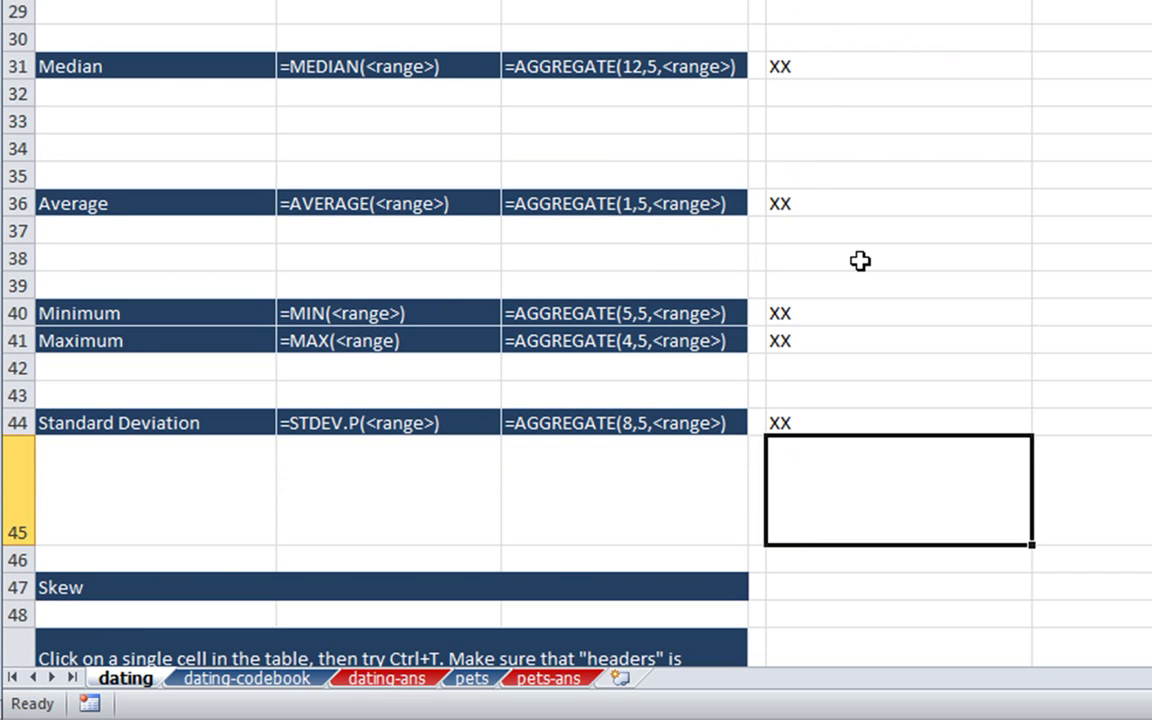
pyautogui.scroll(-2, 860, 261)
pyautogui.click(876, 442)
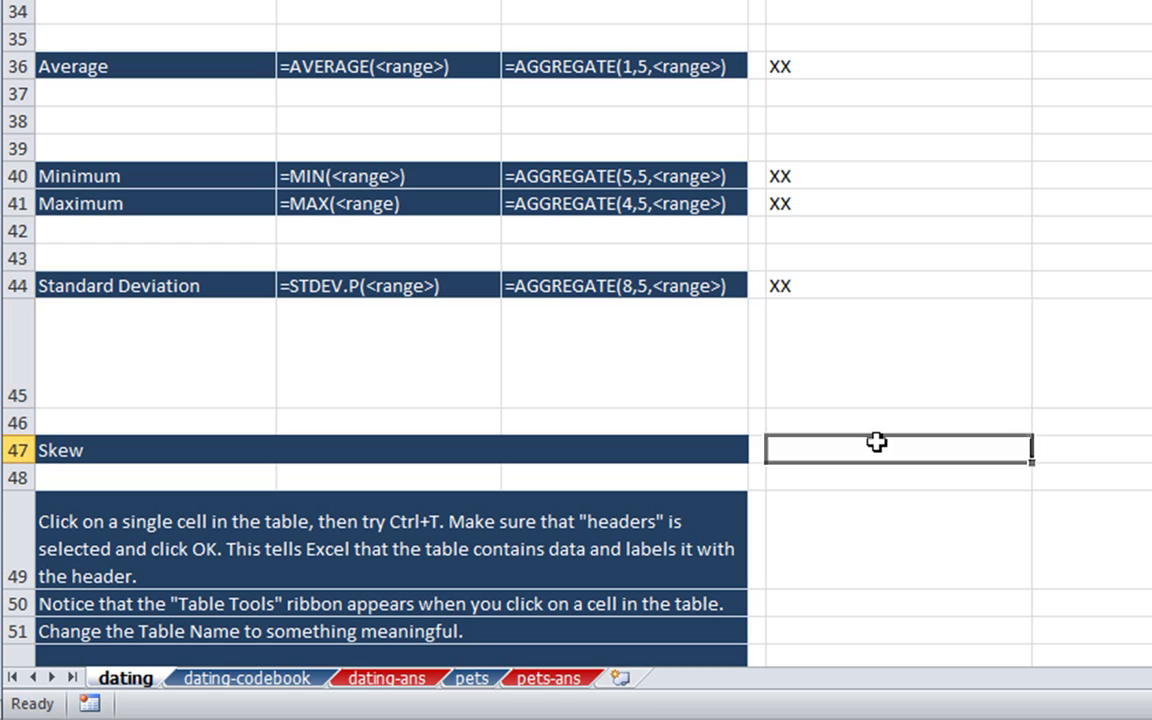
pyautogui.write('XX')
pyautogui.press('Up')
pyautogui.press('Up')
pyautogui.press('Up')
pyautogui.press('Up')
pyautogui.press('Up')
pyautogui.press('Up')
pyautogui.press('Up')
pyautogui.press('Up')
pyautogui.press('Up')
pyautogui.press('Up')
pyautogui.press('Up')
pyautogui.press('Up')
pyautogui.press('Up')
pyautogui.press('Up')
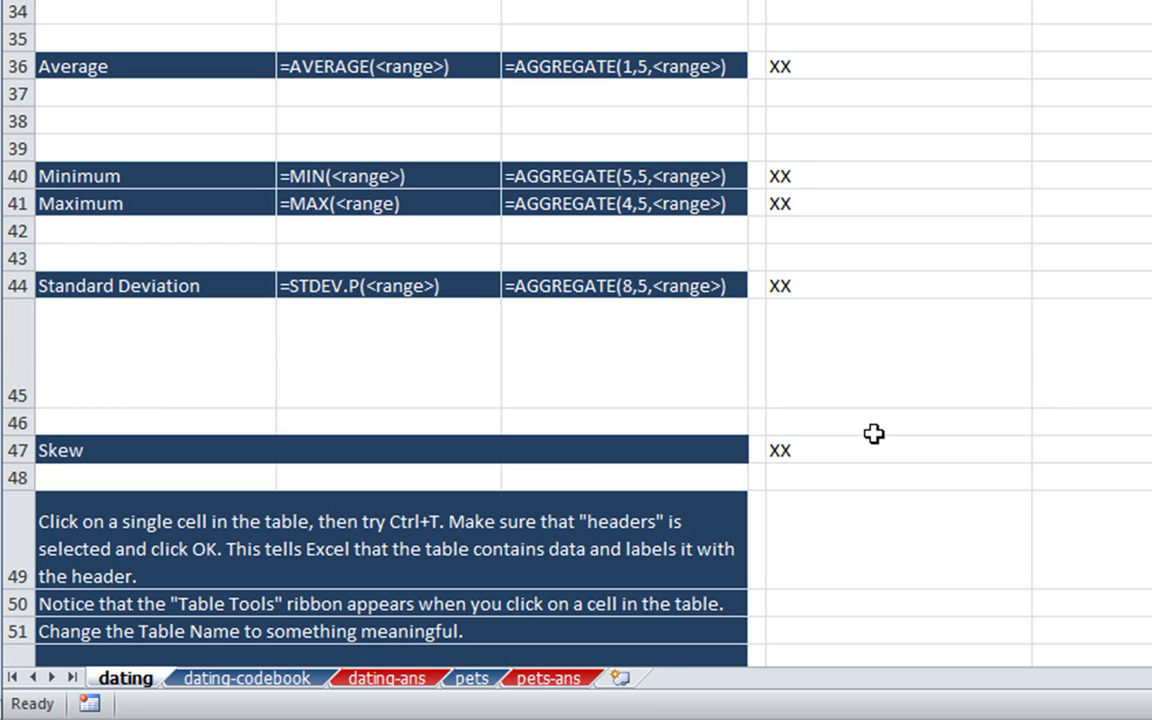
# Step: Read the row 53 note on using AGGREGATE with filters and on retaining original values before a filter is changed
pyautogui.scroll(2, 873, 433)
pyautogui.scroll(-6, 873, 436)
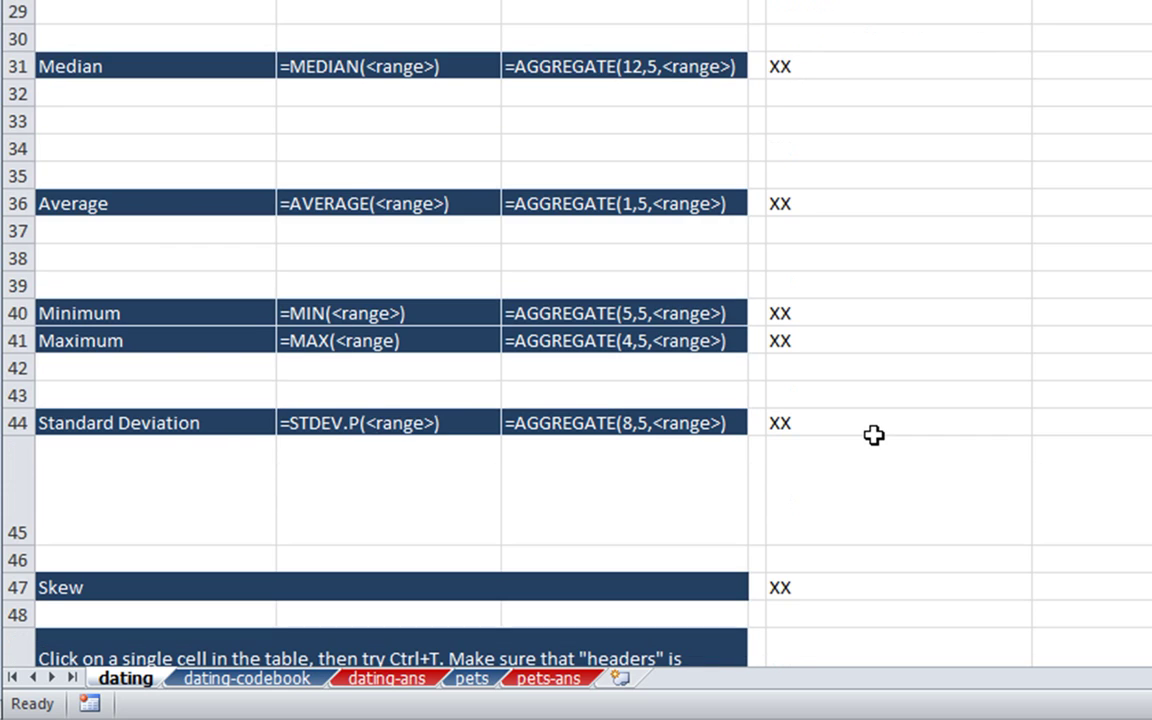
pyautogui.scroll(-2, 873, 440)
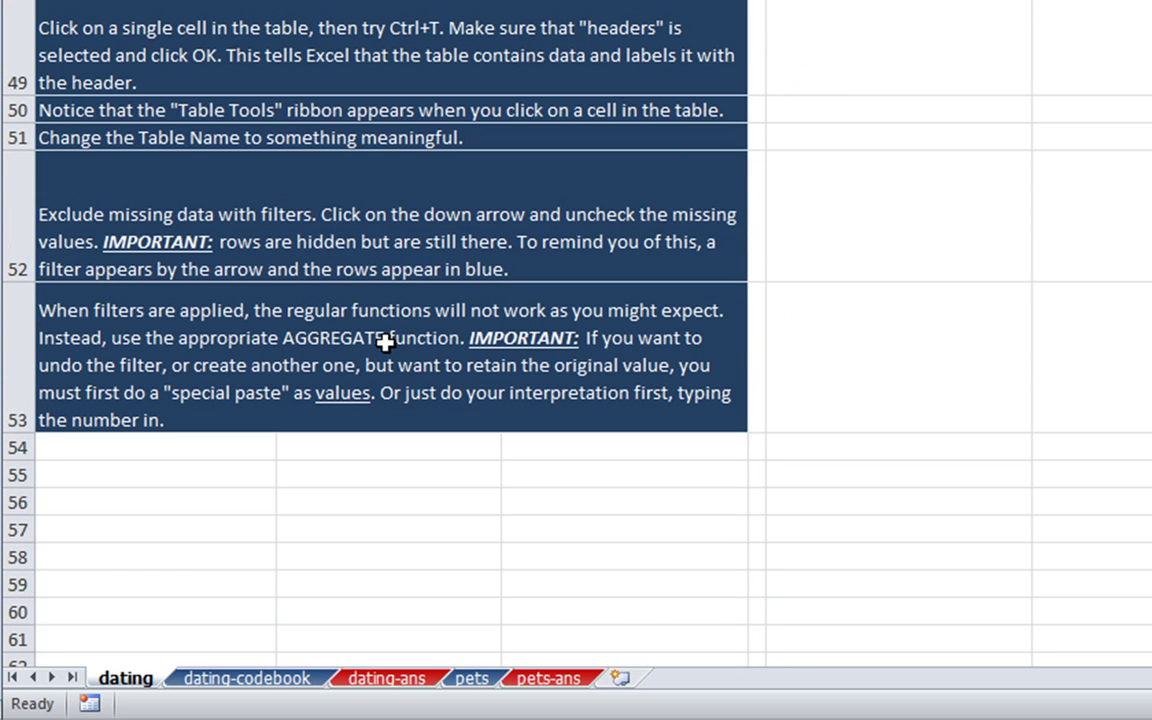
pyautogui.click(470, 346)
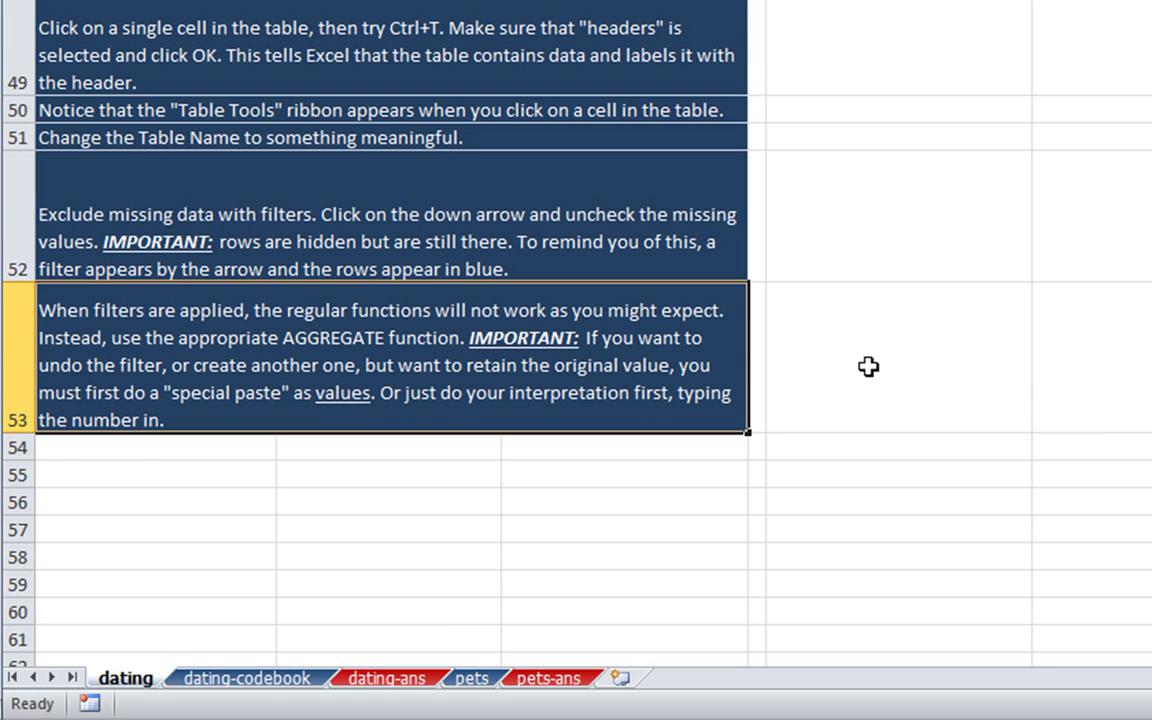
# Step: Copy the SIZE mode formula from E26 and paste it into C27 with the regular Paste option
pyautogui.scroll(7, 868, 367)
pyautogui.scroll(3, 868, 367)
pyautogui.click(949, 232)
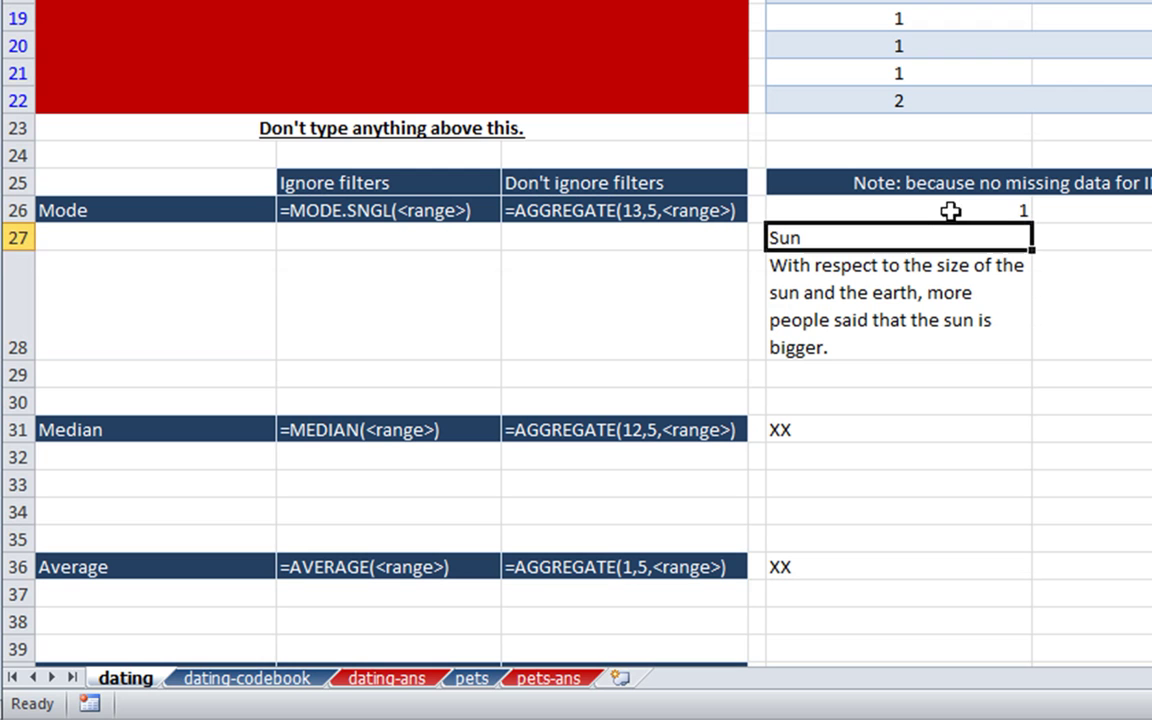
pyautogui.click(953, 215)
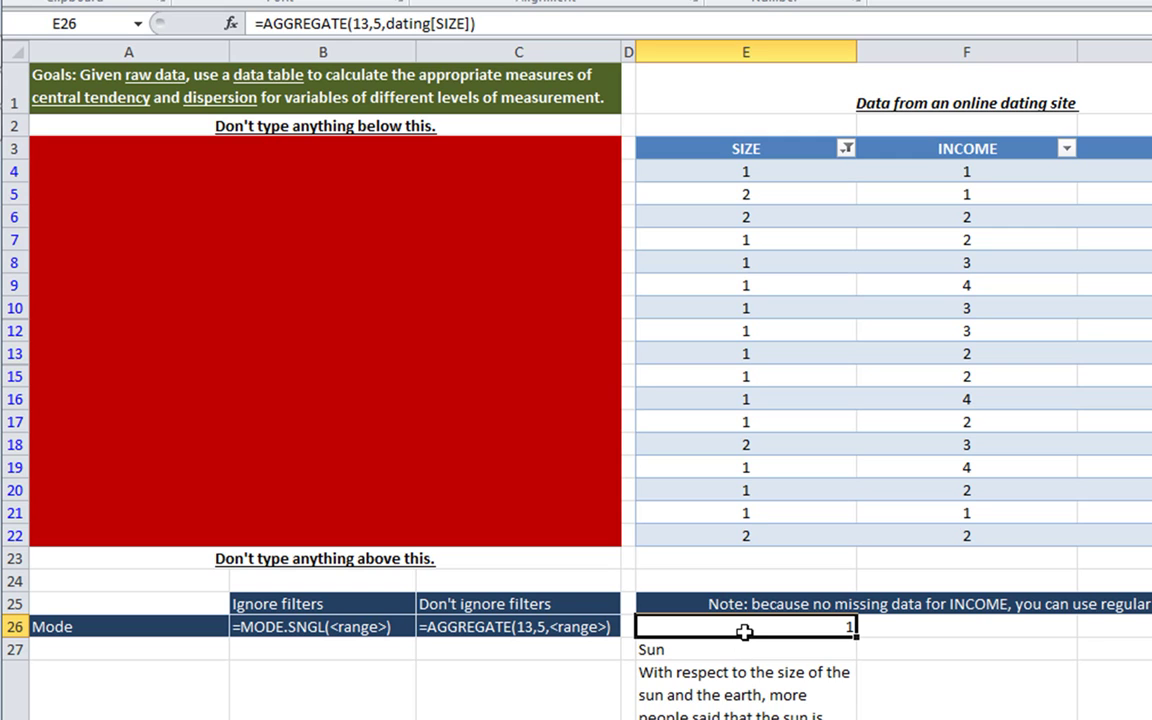
pyautogui.hotkey('ctrl', 'c')
pyautogui.press('Down')
pyautogui.press('Left')
pyautogui.press('Left')
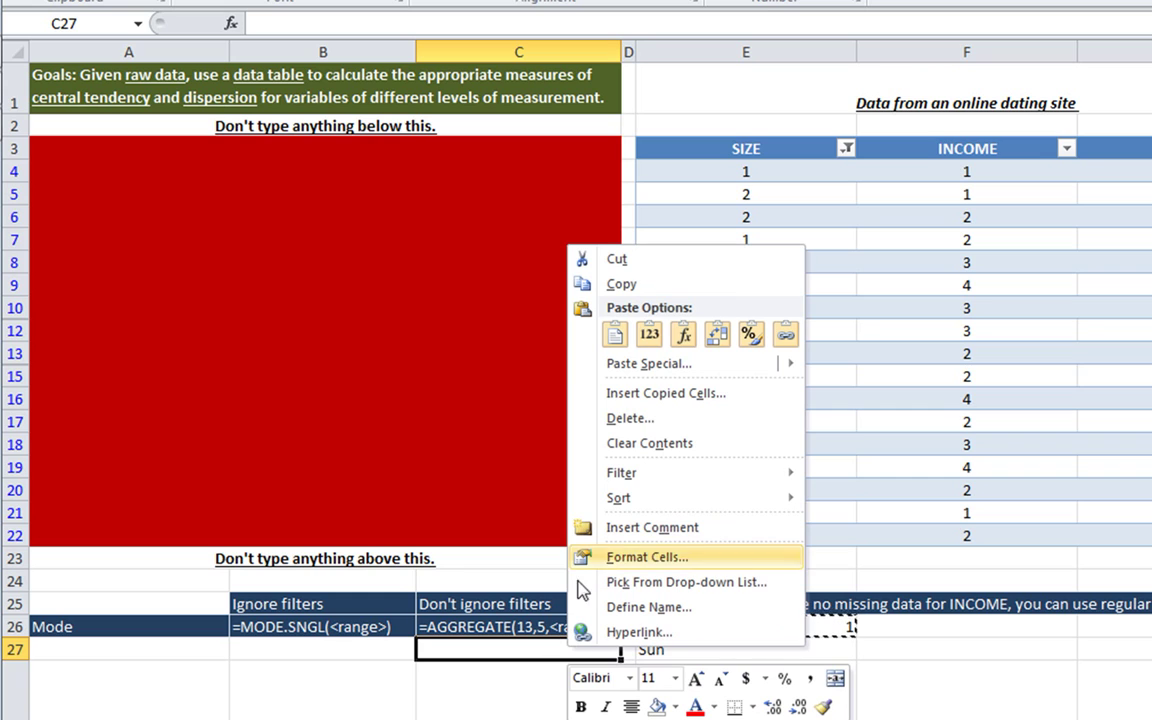
pyautogui.click(615, 334)
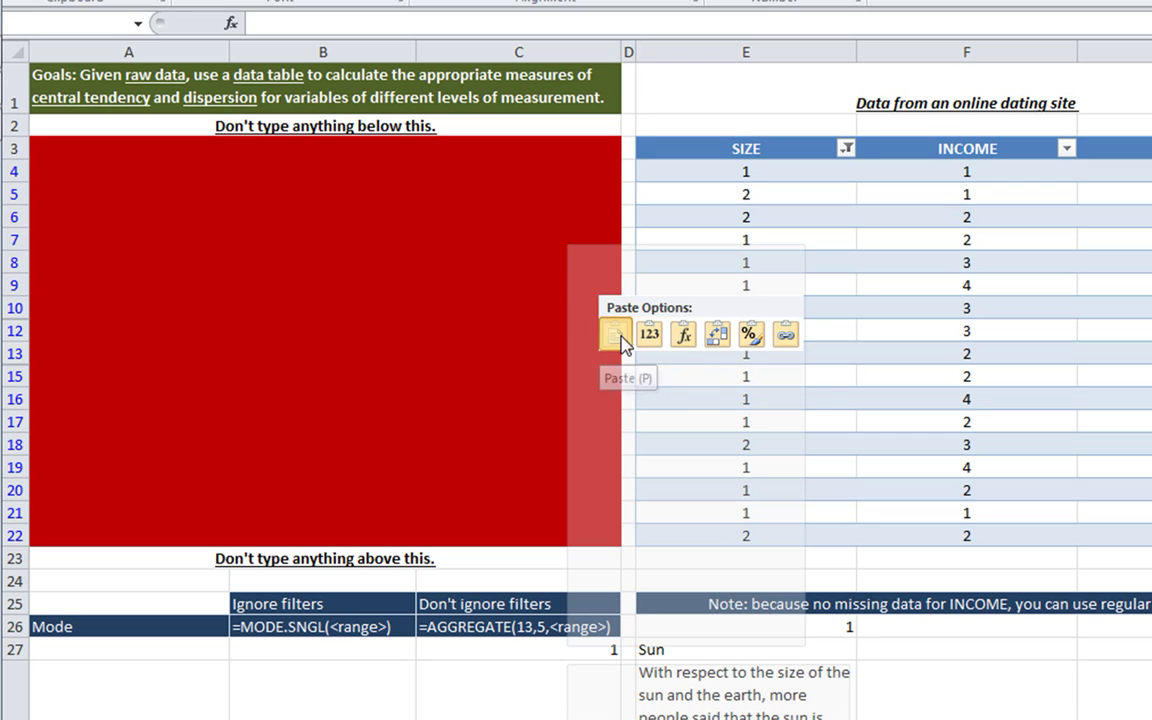
pyautogui.click(615, 334)
pyautogui.click(514, 670)
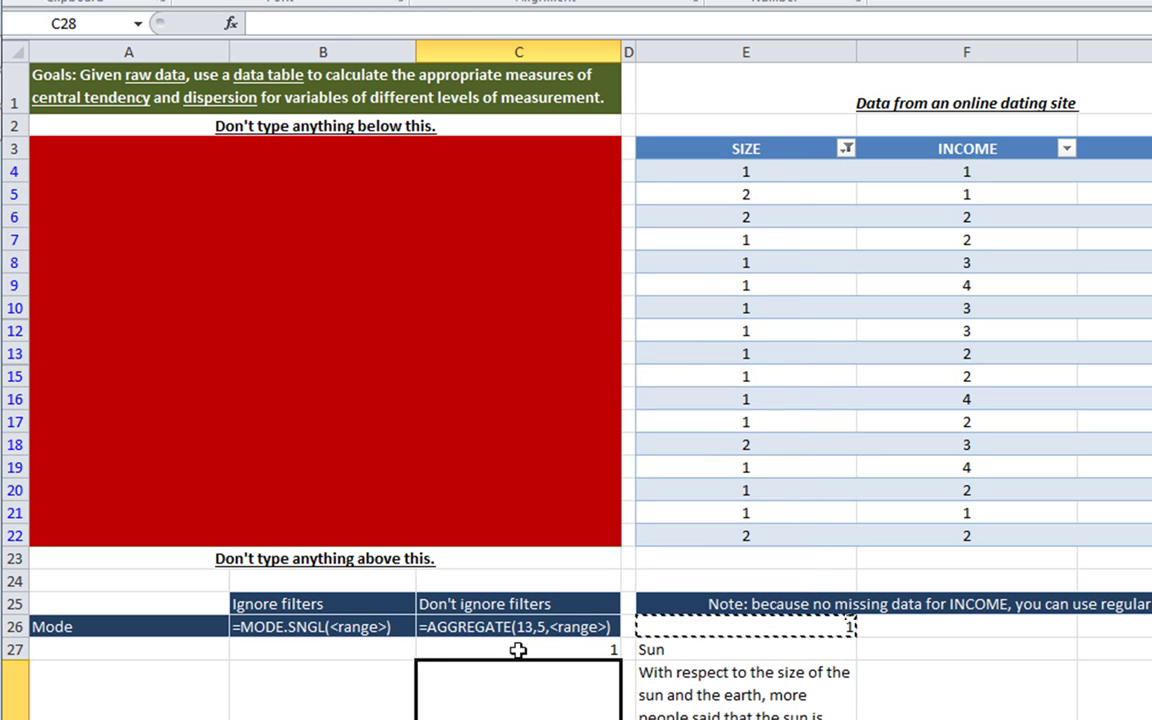
# Step: Replace the formula copied into C27 with the SIZE mode from E26, pasted as a value only
pyautogui.click(517, 648)
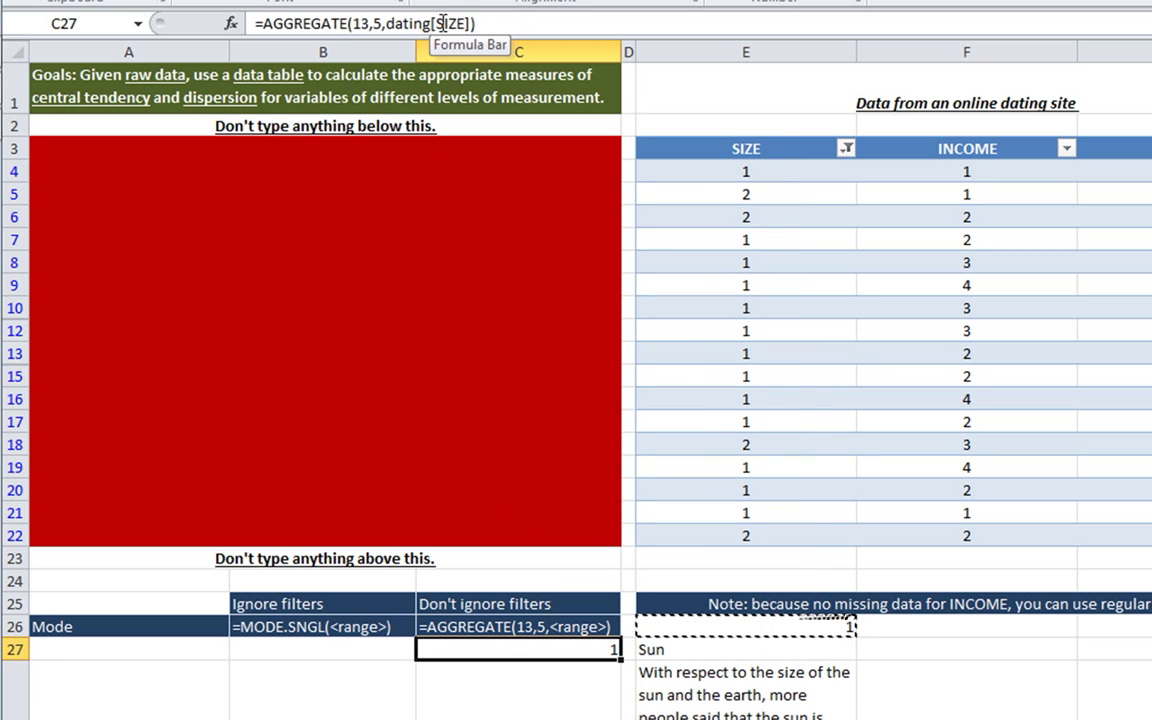
pyautogui.click(755, 627)
pyautogui.hotkey('ctrl', 'c')
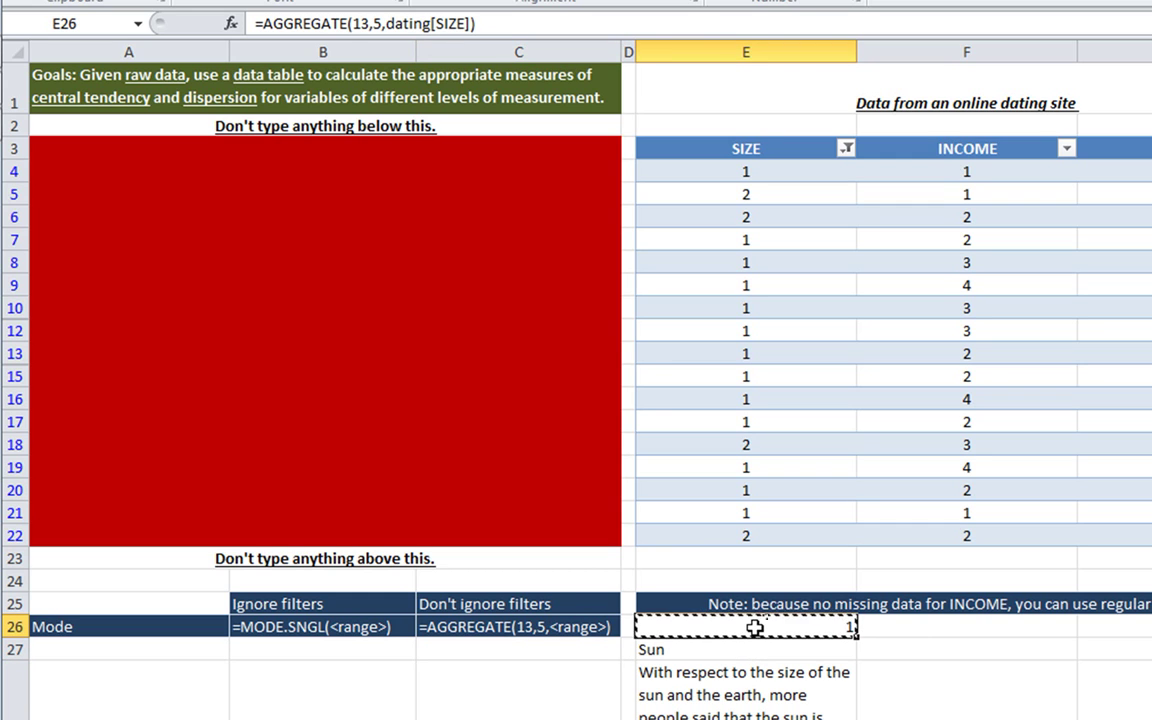
pyautogui.click(543, 643)
pyautogui.rightClick(543, 645)
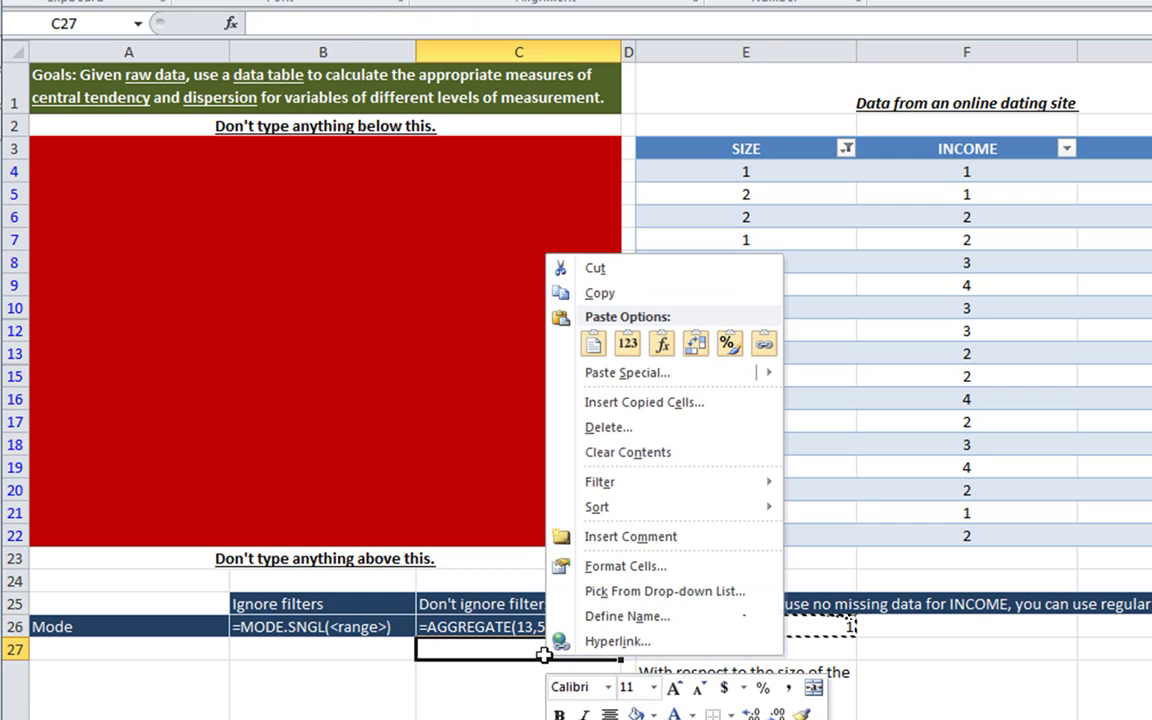
pyautogui.click(630, 348)
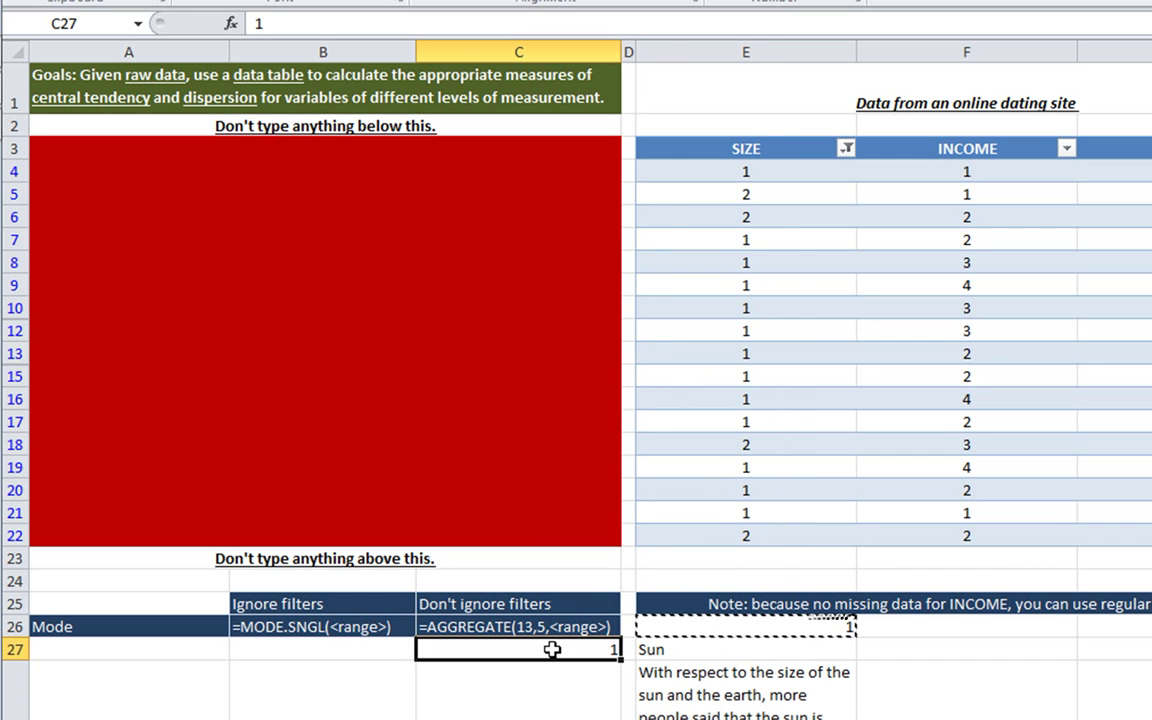
# Step: Filter the SIZE column to show only 2 and compare the formula in E26 with the pasted value in C27
pyautogui.click(704, 627)
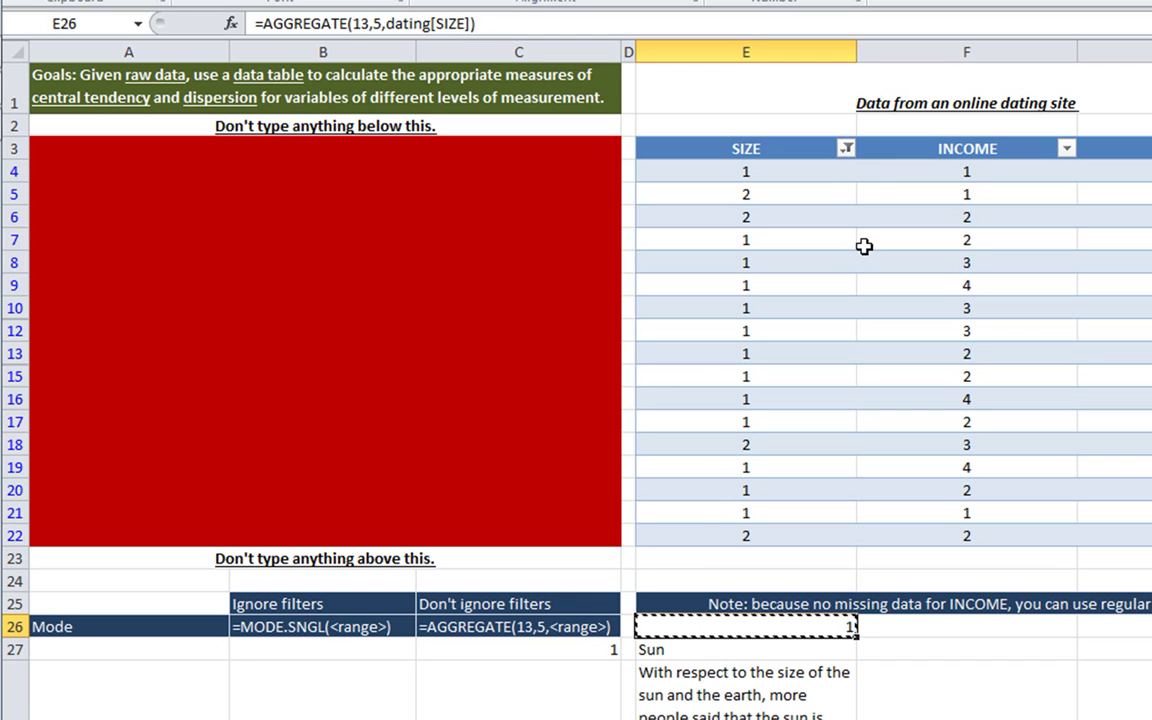
pyautogui.click(846, 148)
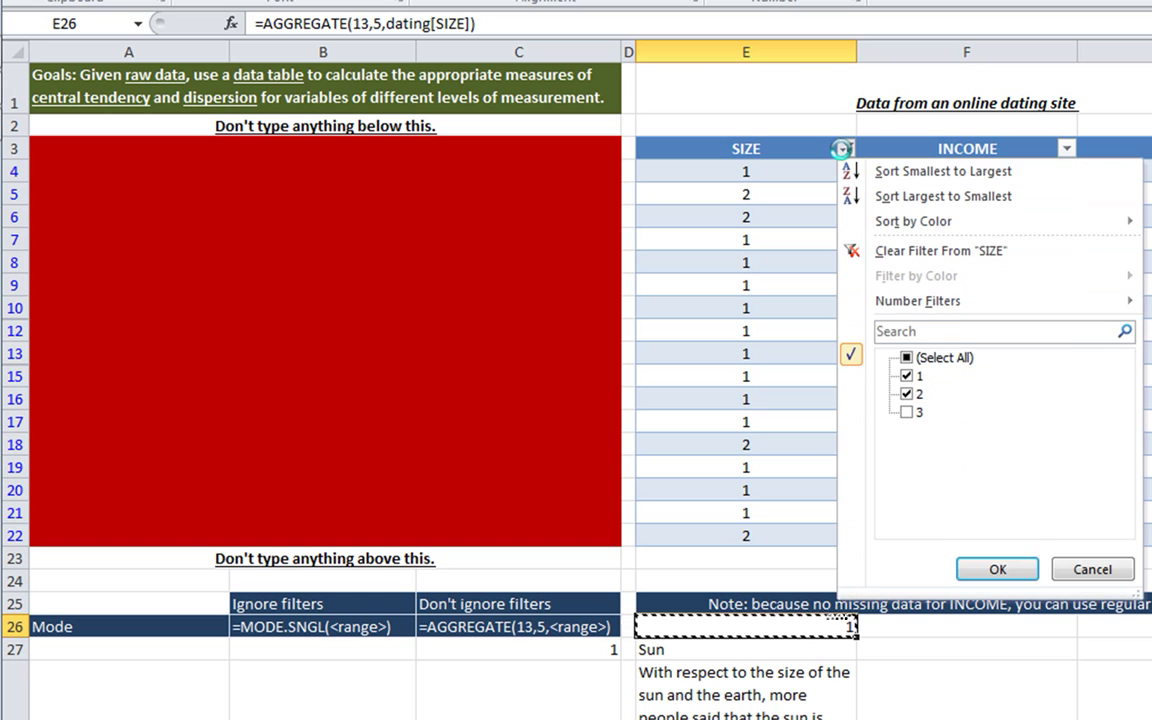
pyautogui.click(907, 395)
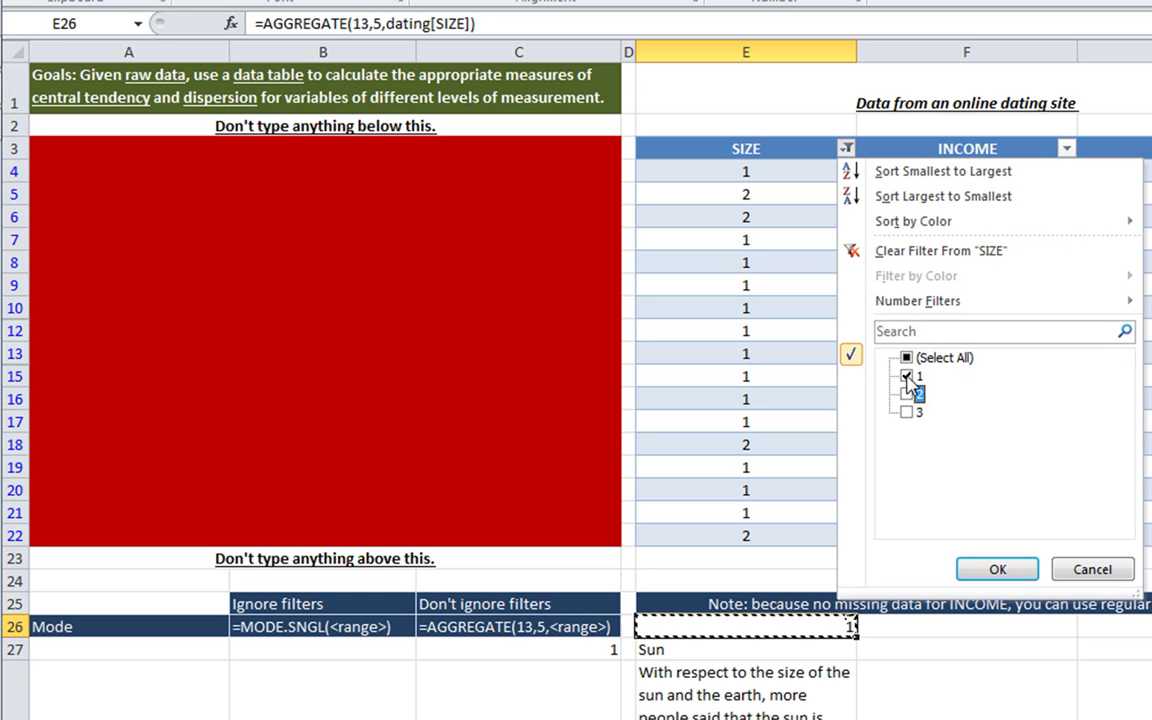
pyautogui.click(906, 377)
pyautogui.click(908, 394)
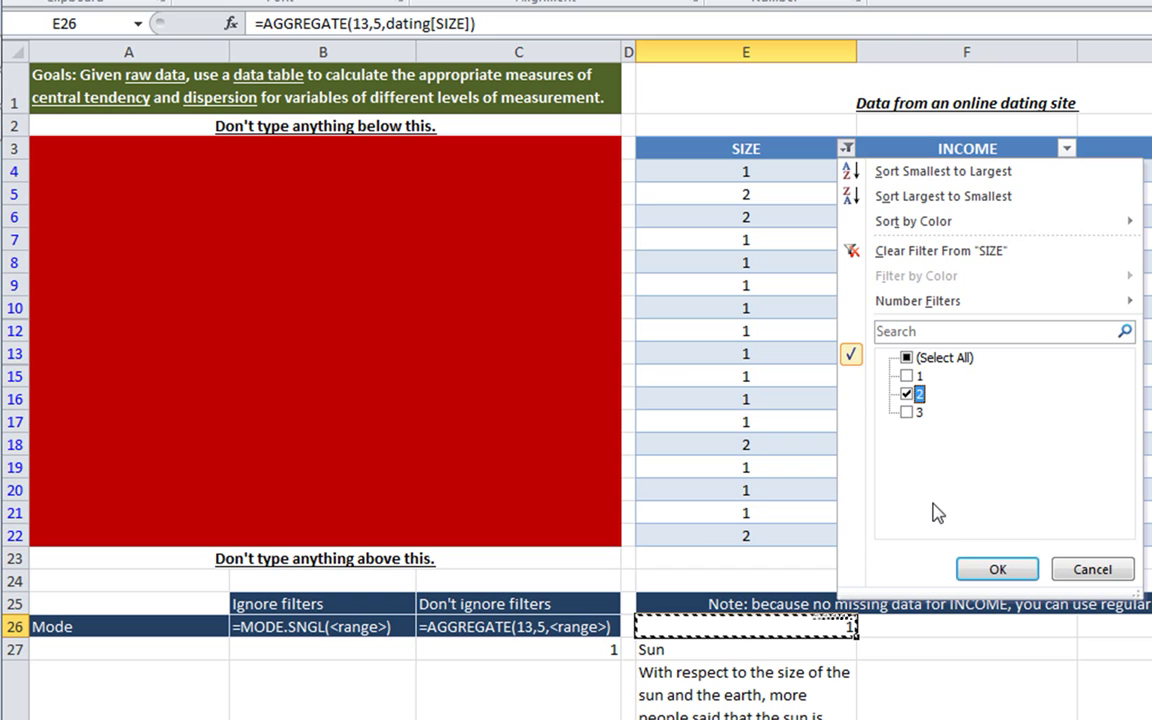
pyautogui.click(992, 567)
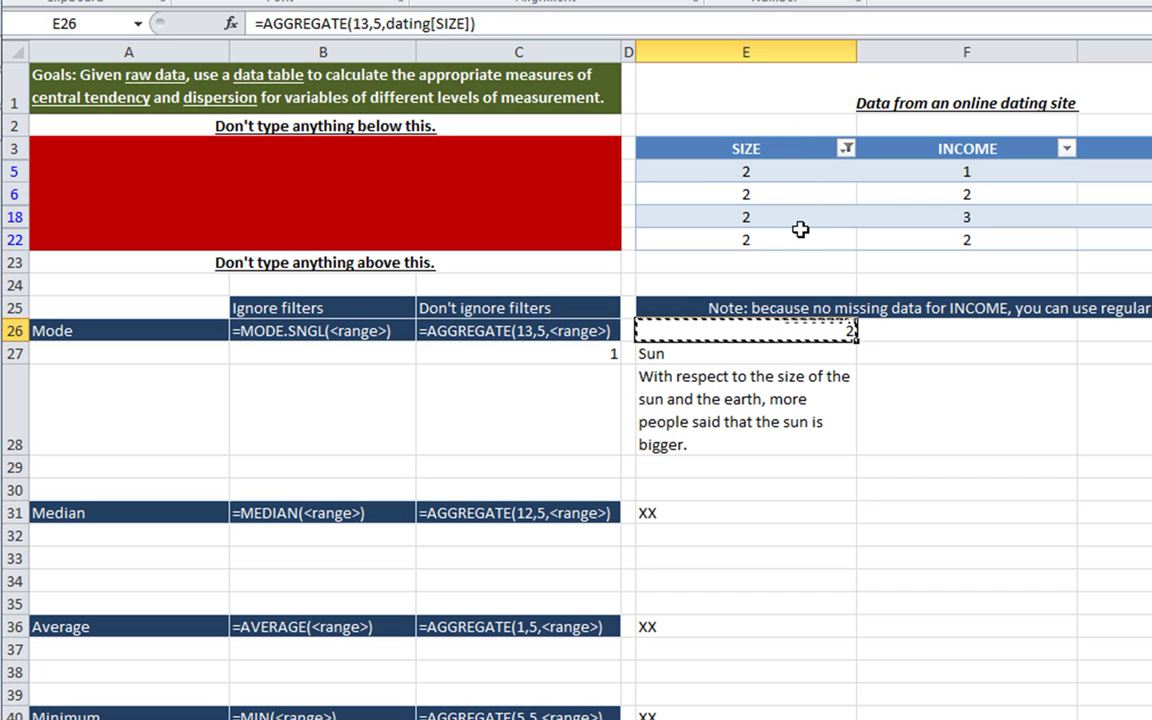
pyautogui.click(613, 348)
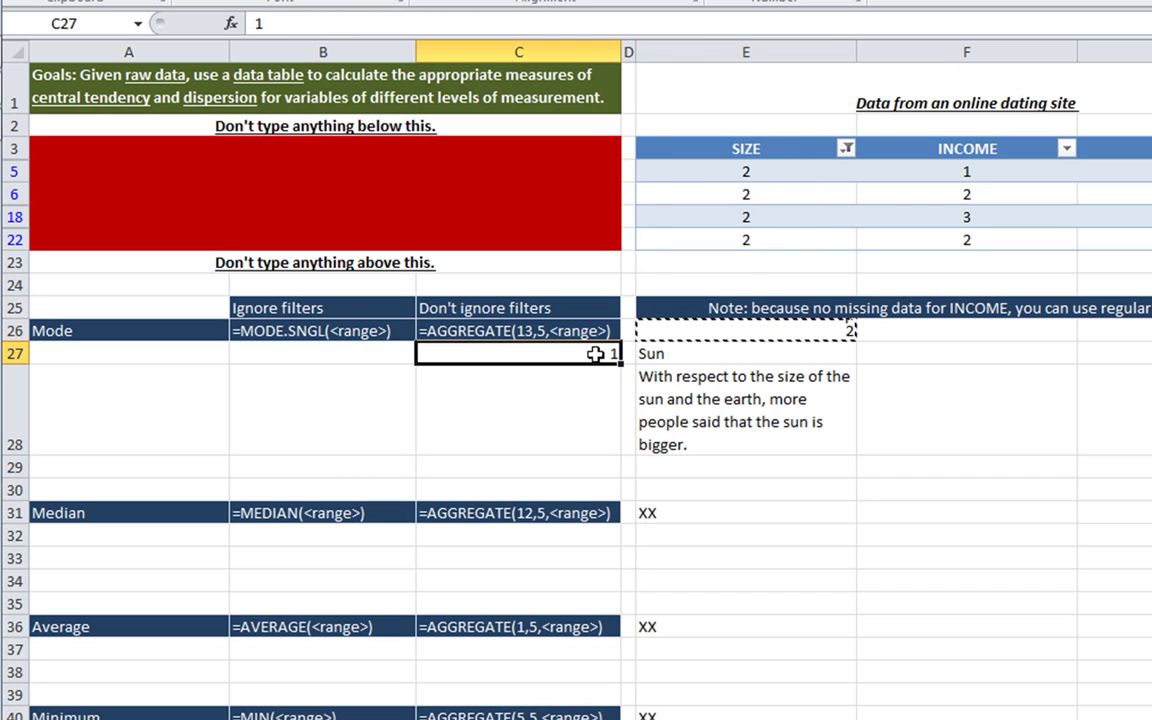
pyautogui.write('1')
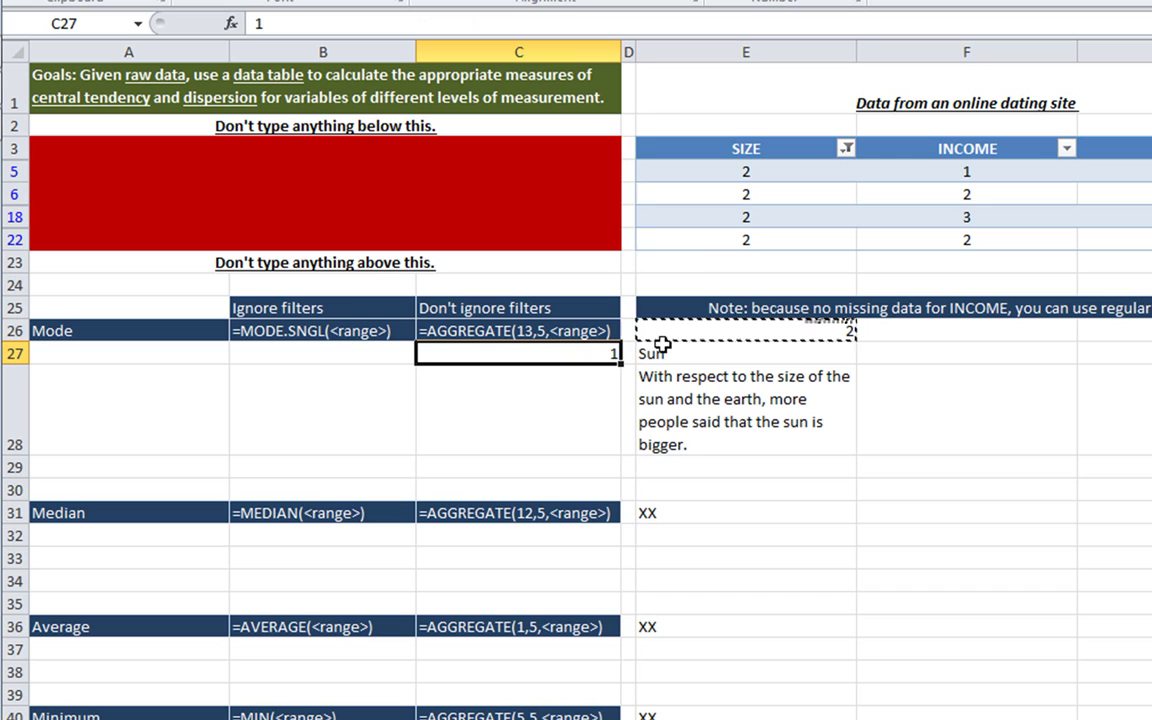
# Step: Set the SIZE filter to show all the codes 1, 2 and 3
pyautogui.click(847, 151)
pyautogui.click(906, 376)
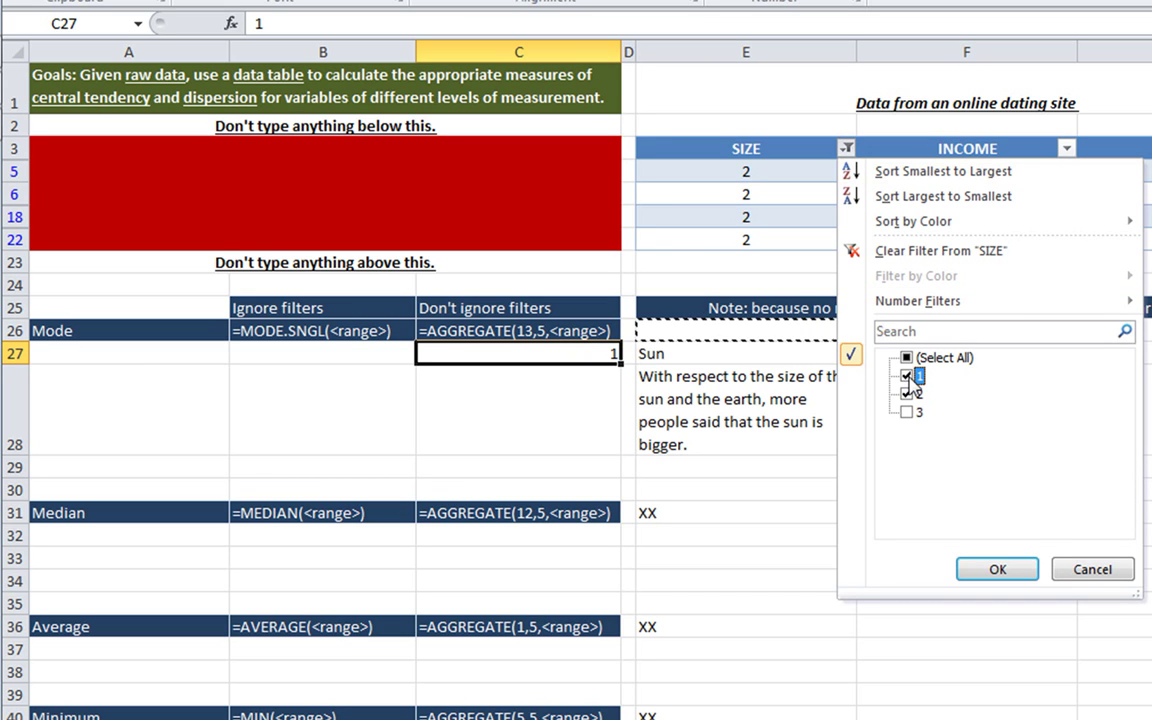
pyautogui.click(909, 412)
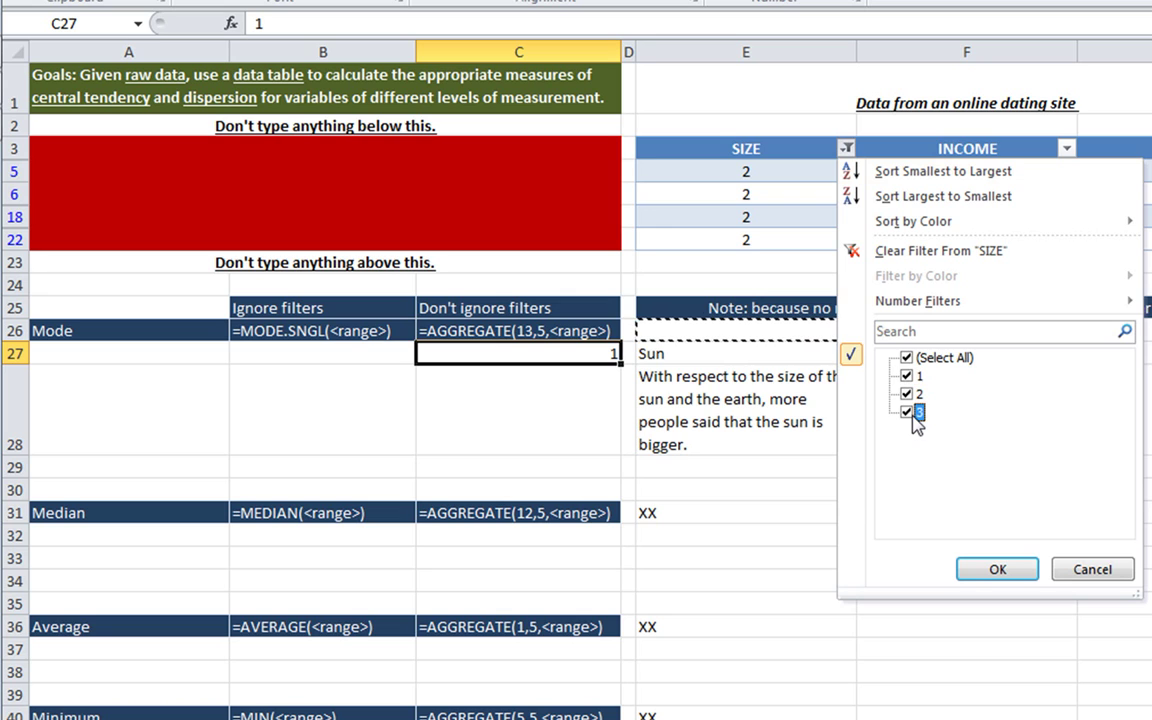
pyautogui.click(995, 569)
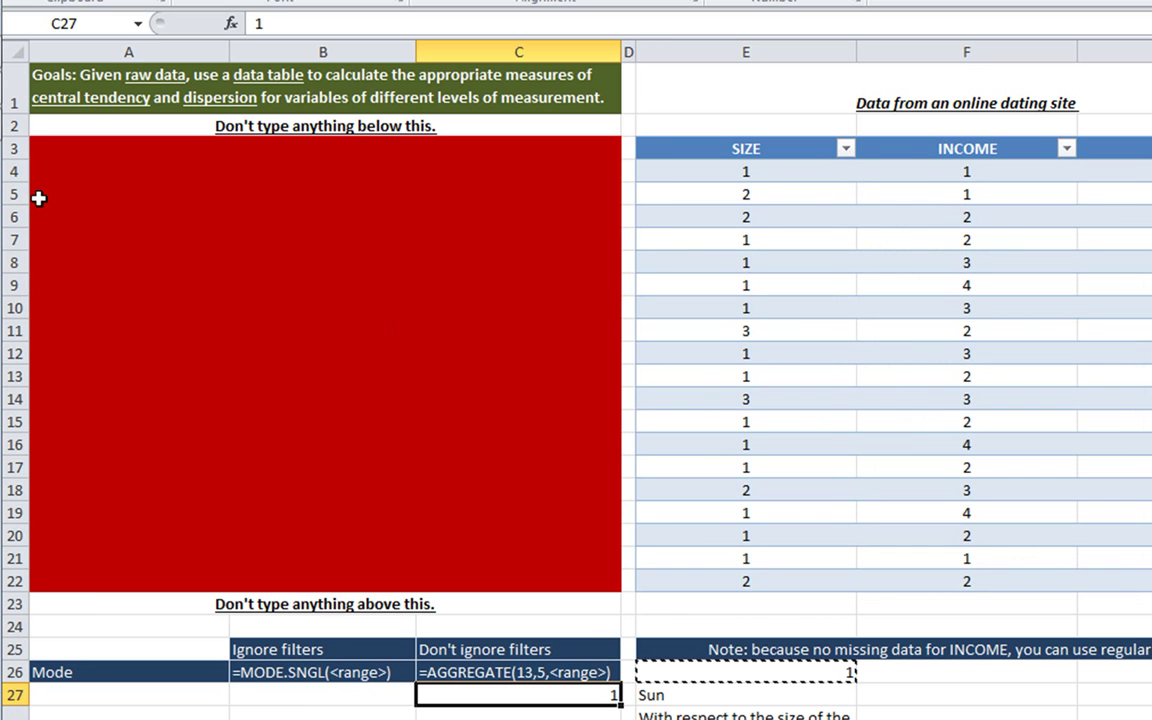
# Step: Check the level of measurement of INCOME in the dating-codebook sheet and return to the dating sheet
pyautogui.click(930, 673)
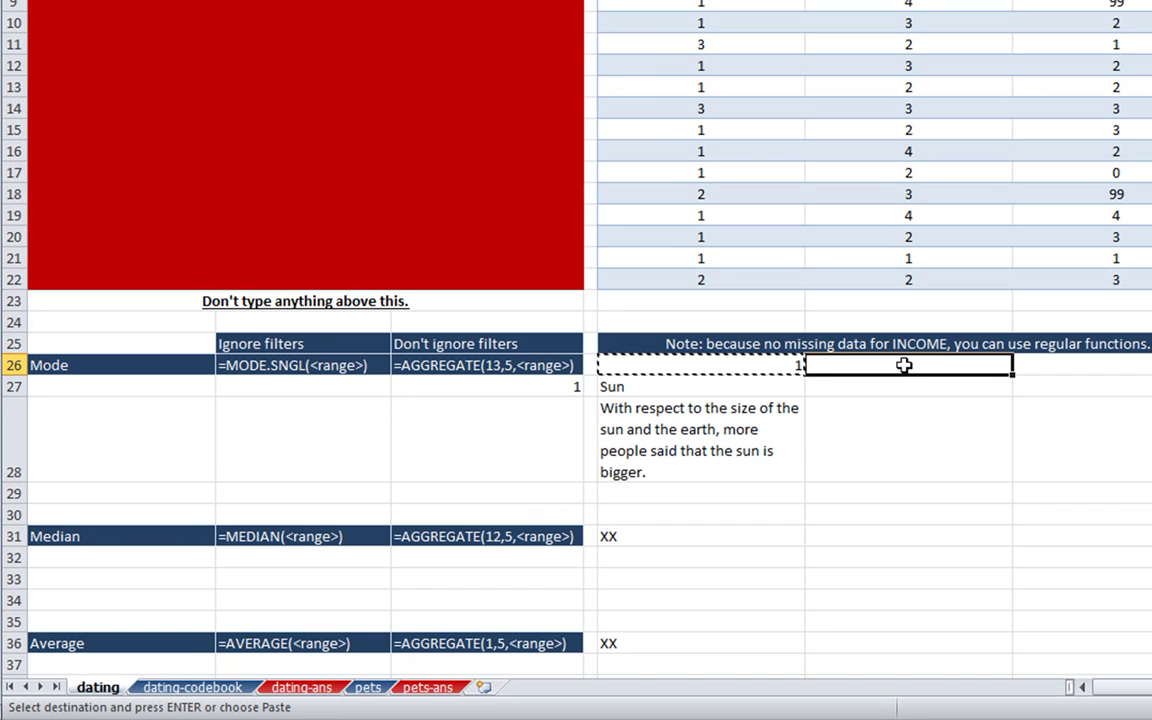
pyautogui.doubleClick(918, 367)
pyautogui.press('Return')
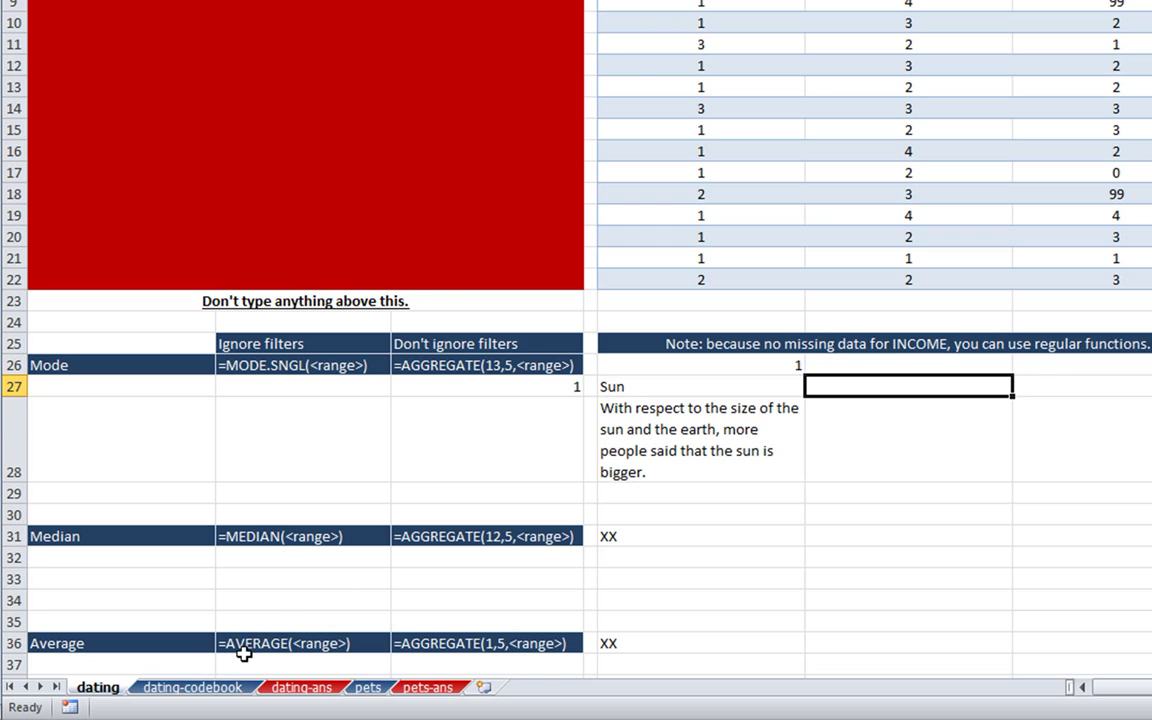
pyautogui.click(225, 688)
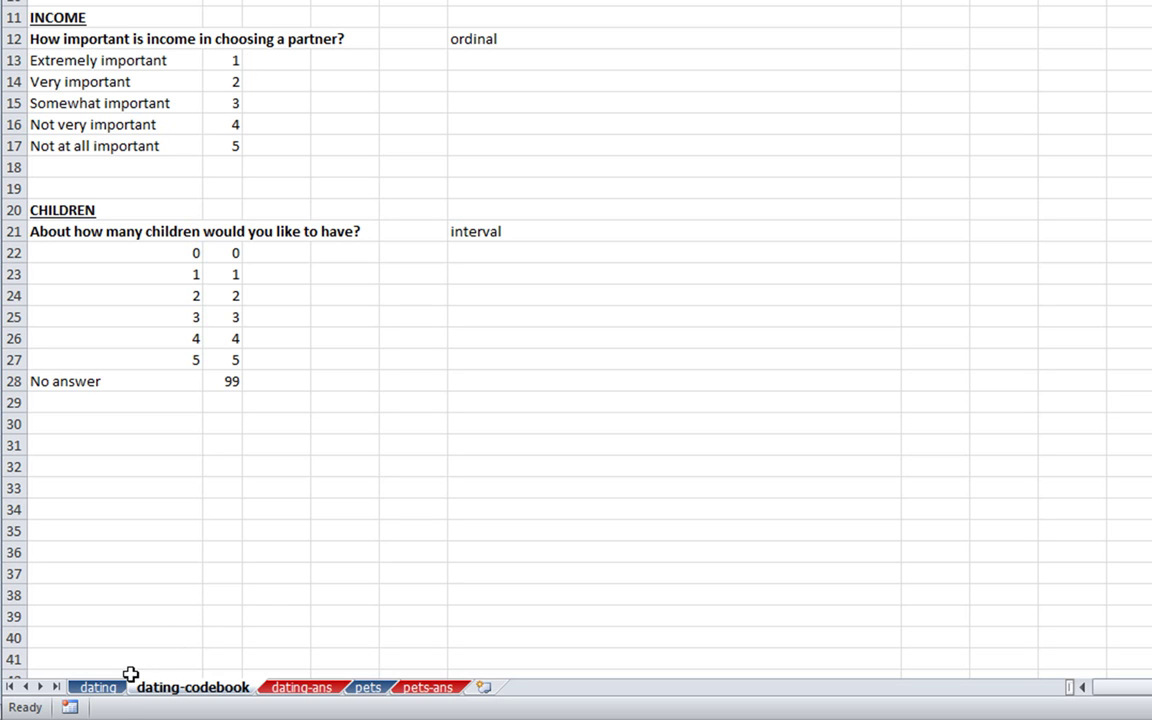
pyautogui.click(100, 688)
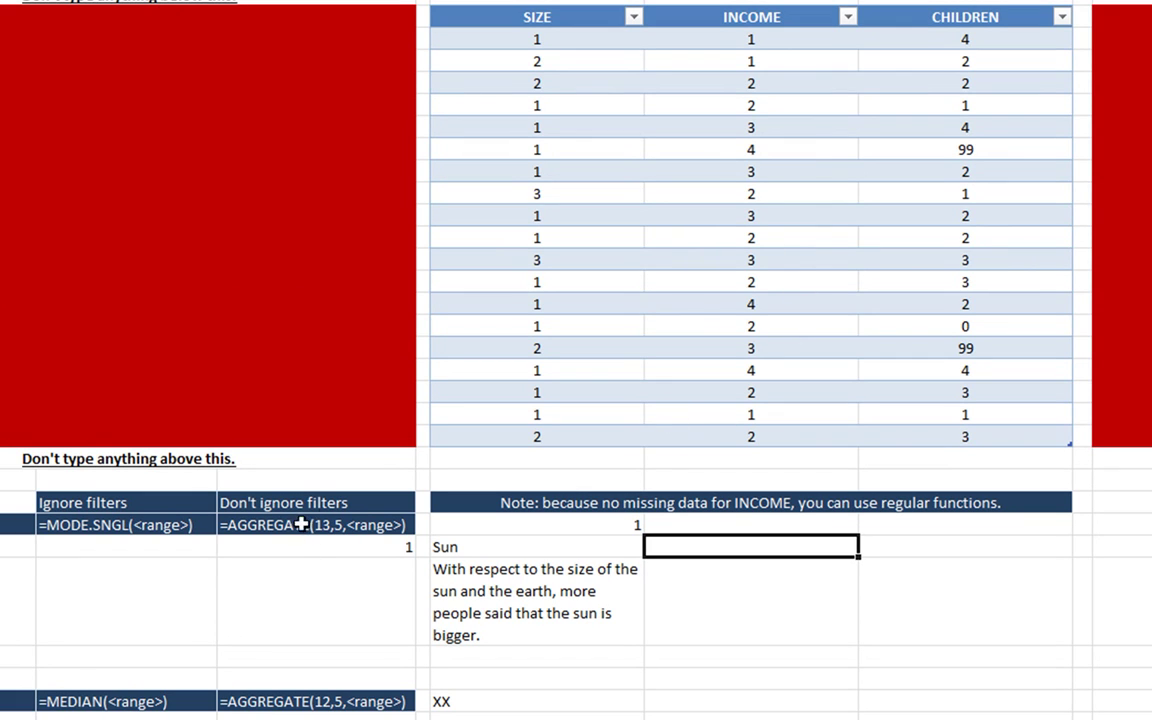
# Step: Start the INCOME mode formula in F26 with the MODE.SNGL function
pyautogui.click(797, 525)
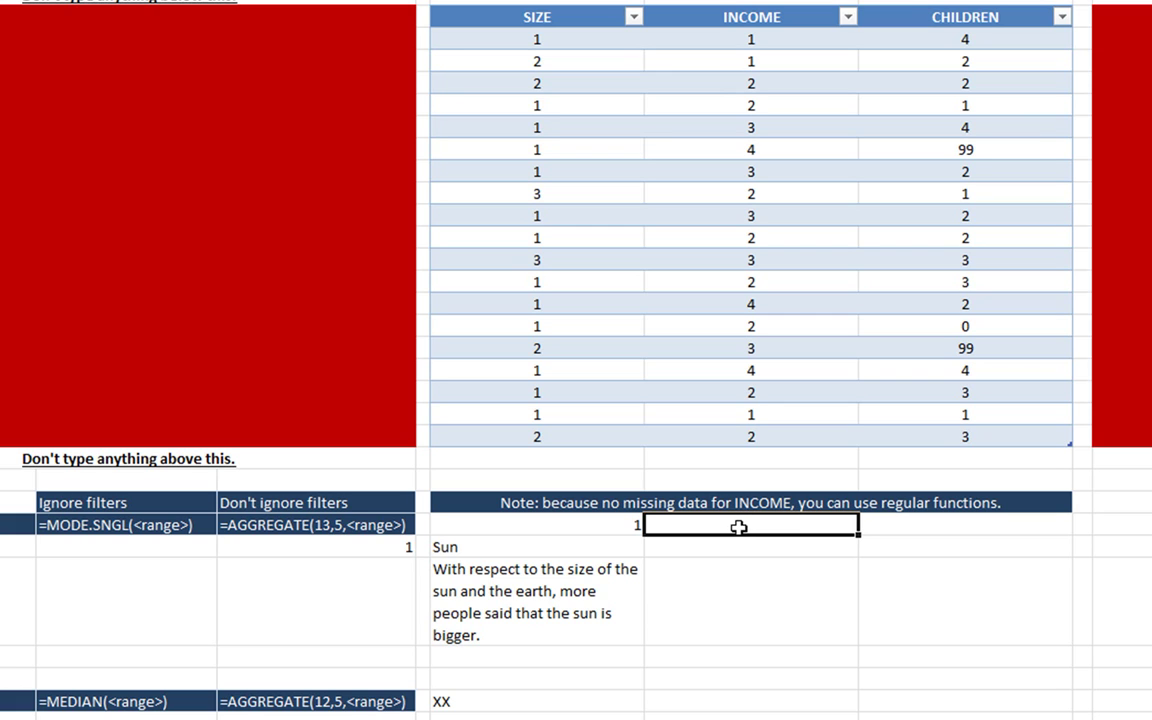
pyautogui.write('=')
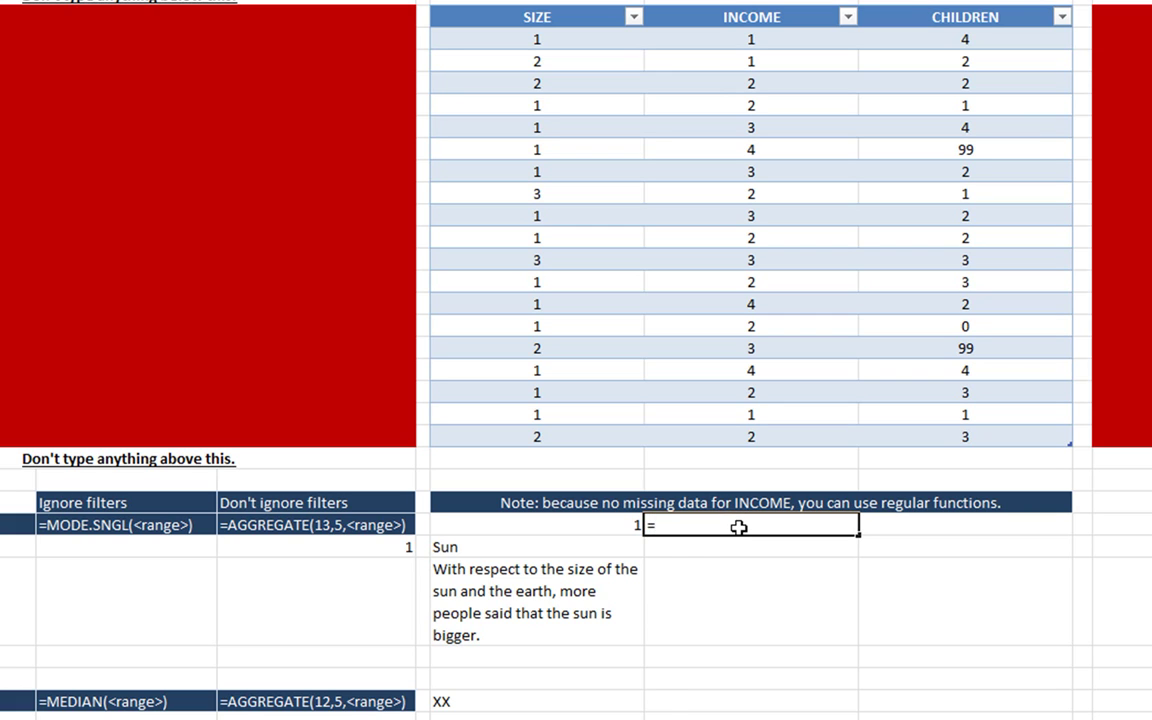
pyautogui.write('mode')
pyautogui.press('Right')
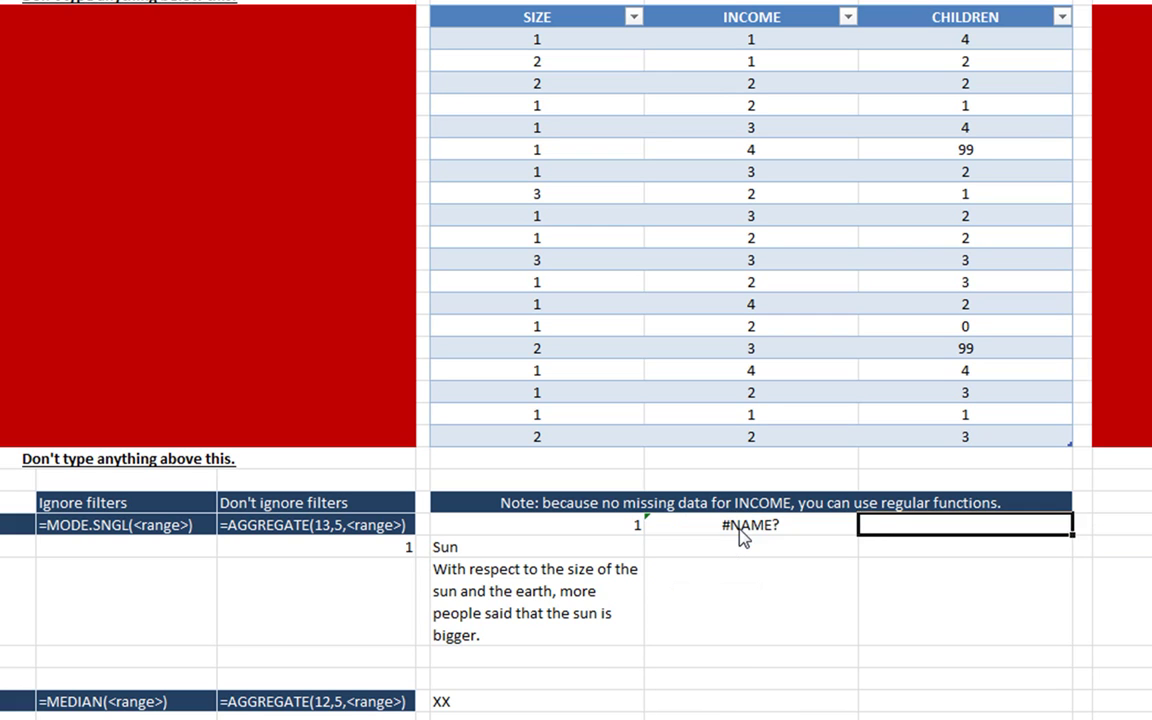
pyautogui.doubleClick(739, 528)
pyautogui.write('.')
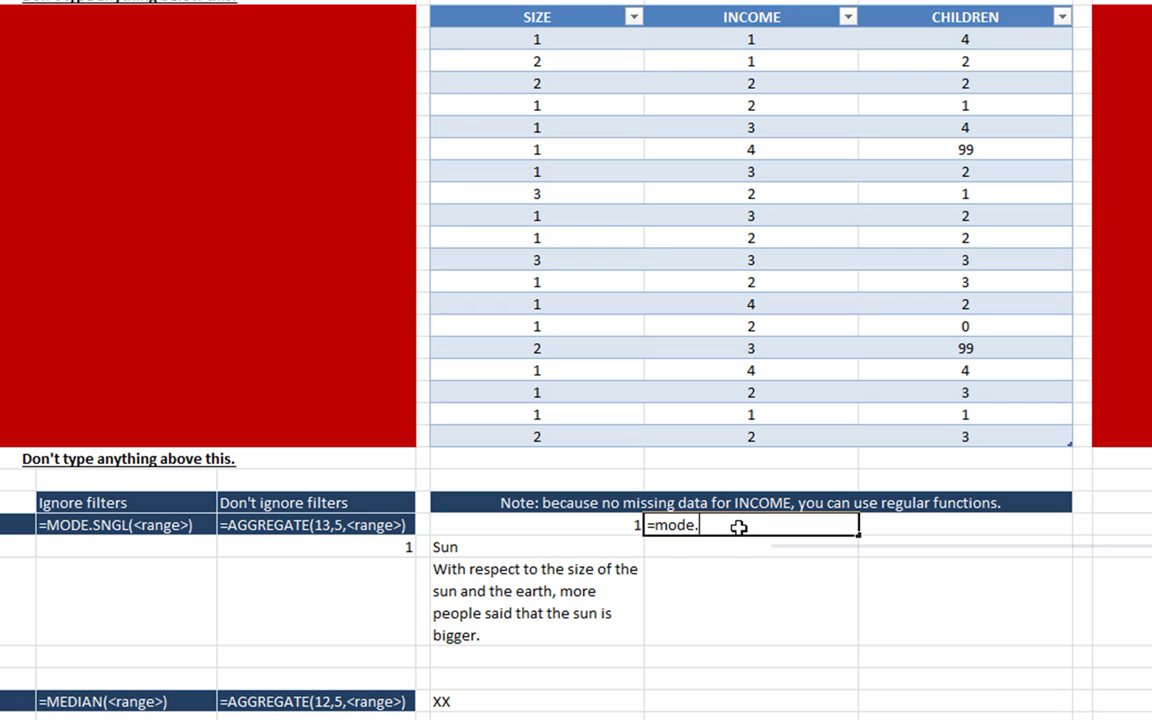
pyautogui.press('Down')
pyautogui.press('Tab')
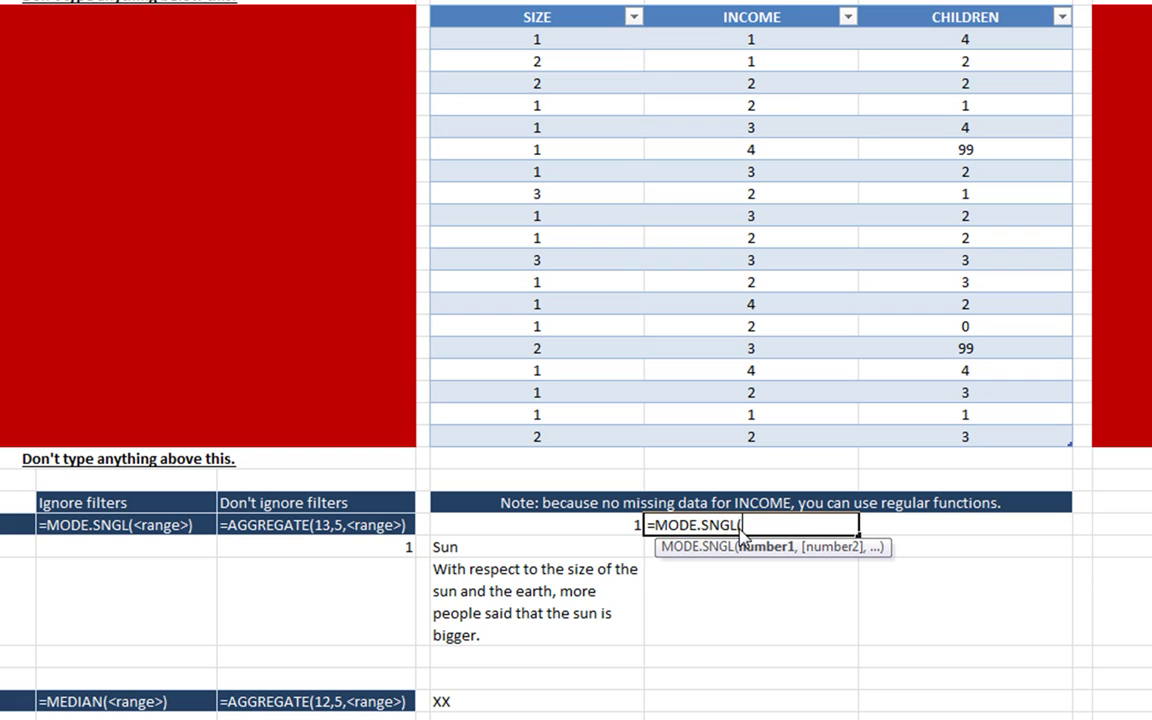
# Step: Complete the formula in F26 as =MODE.SNGL(dating[INCOME])
pyautogui.write('dat')
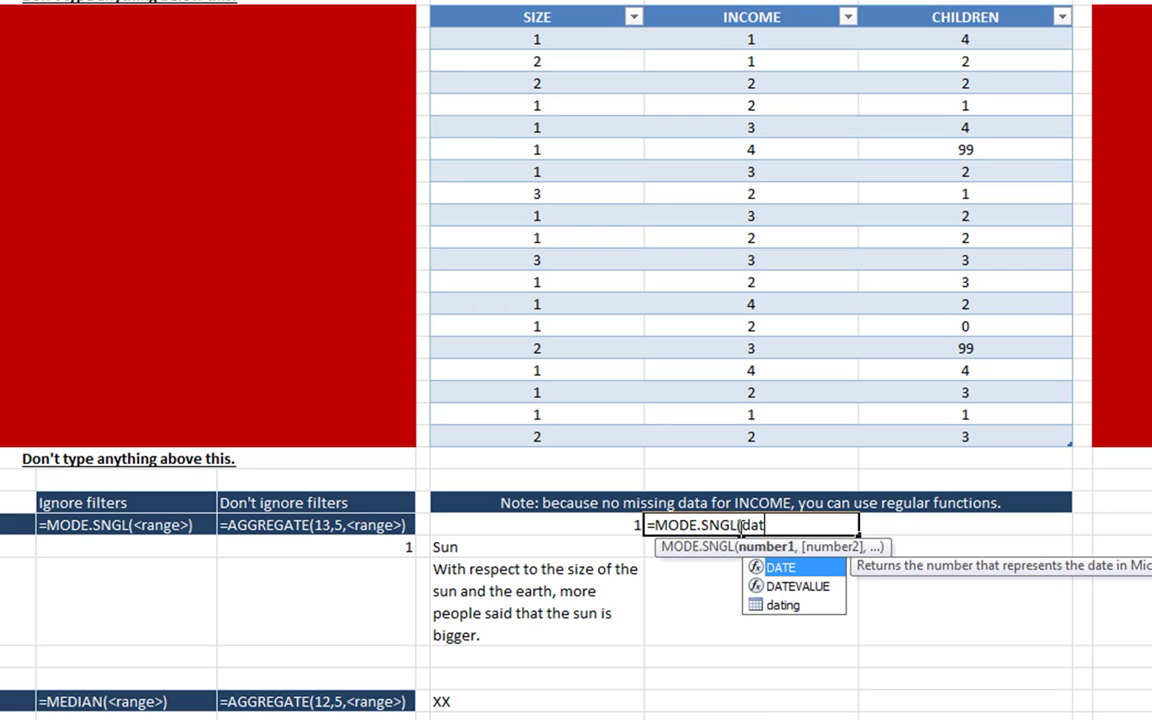
pyautogui.press('Down')
pyautogui.press('Down')
pyautogui.press('Tab')
pyautogui.write('[in')
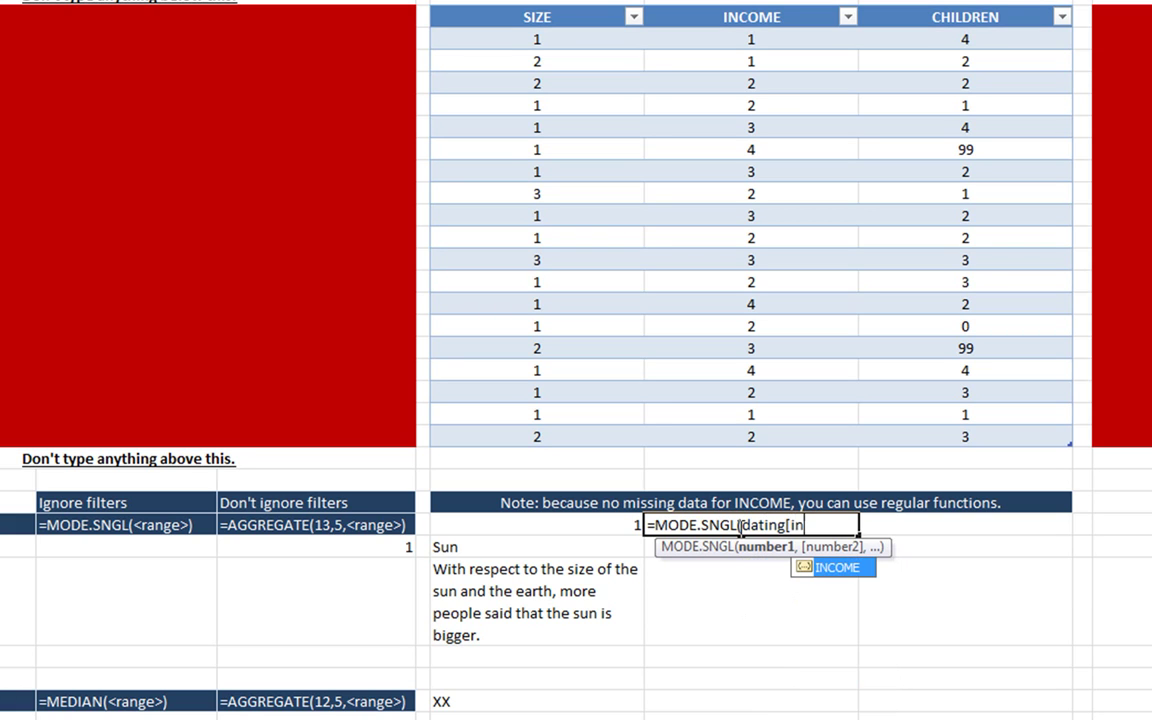
pyautogui.press('Tab')
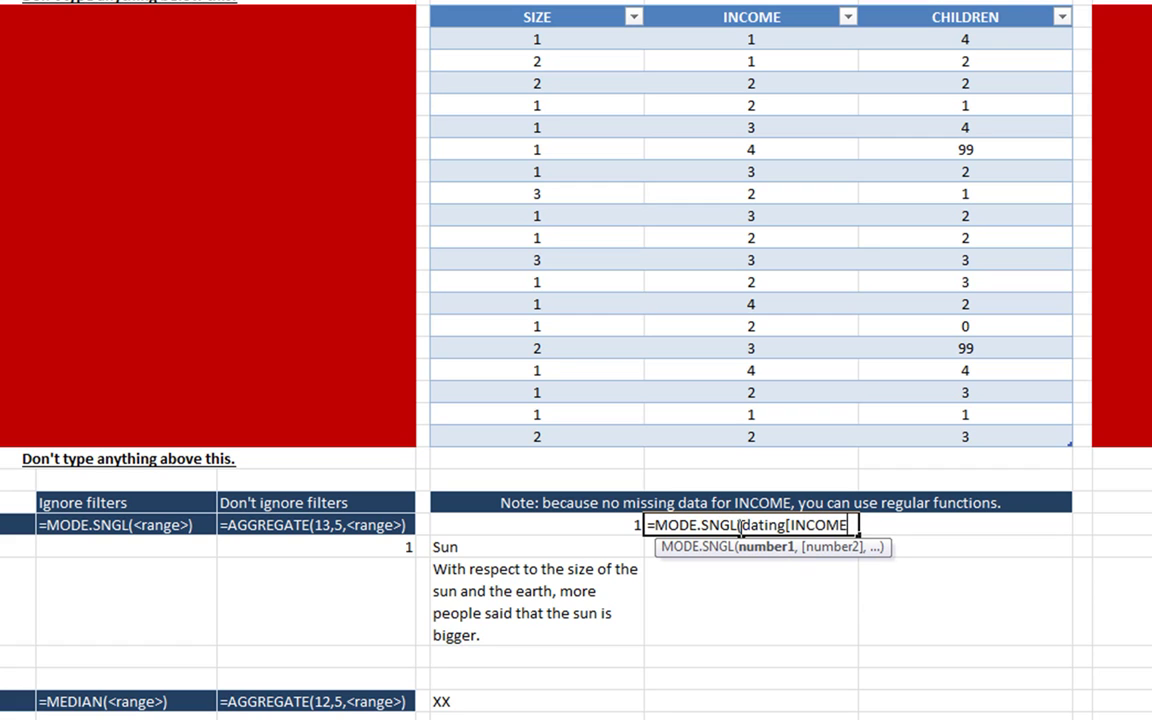
pyautogui.write(']')
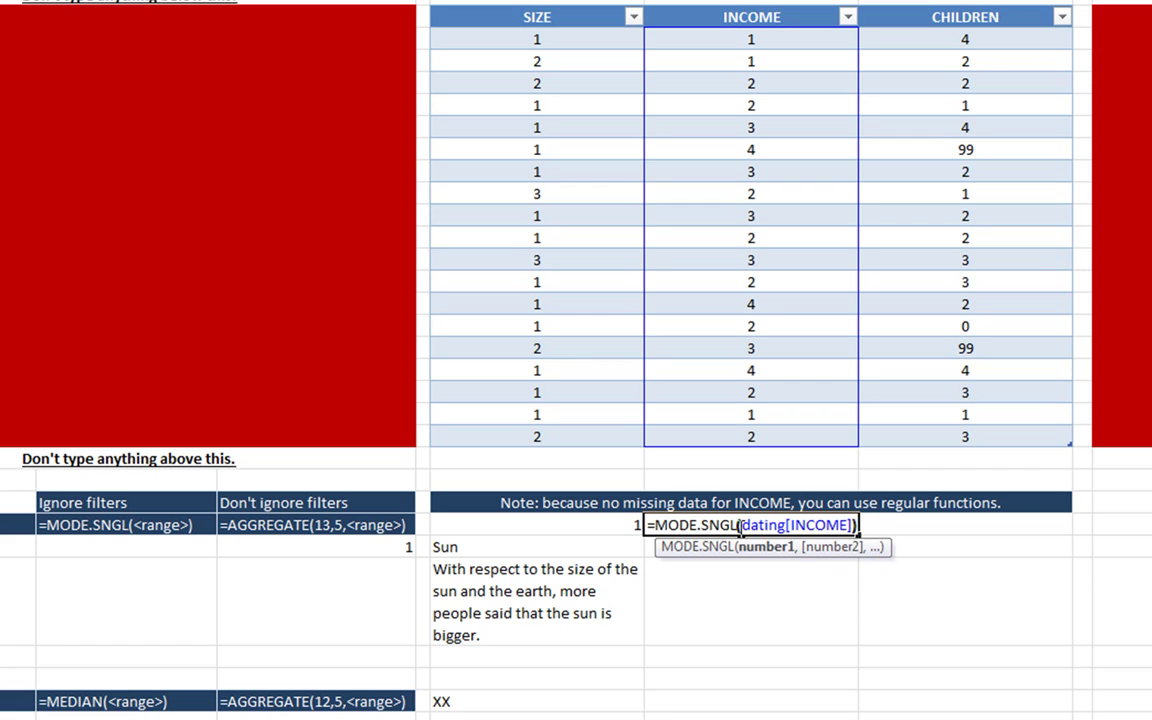
pyautogui.write(')')
pyautogui.press('Return')
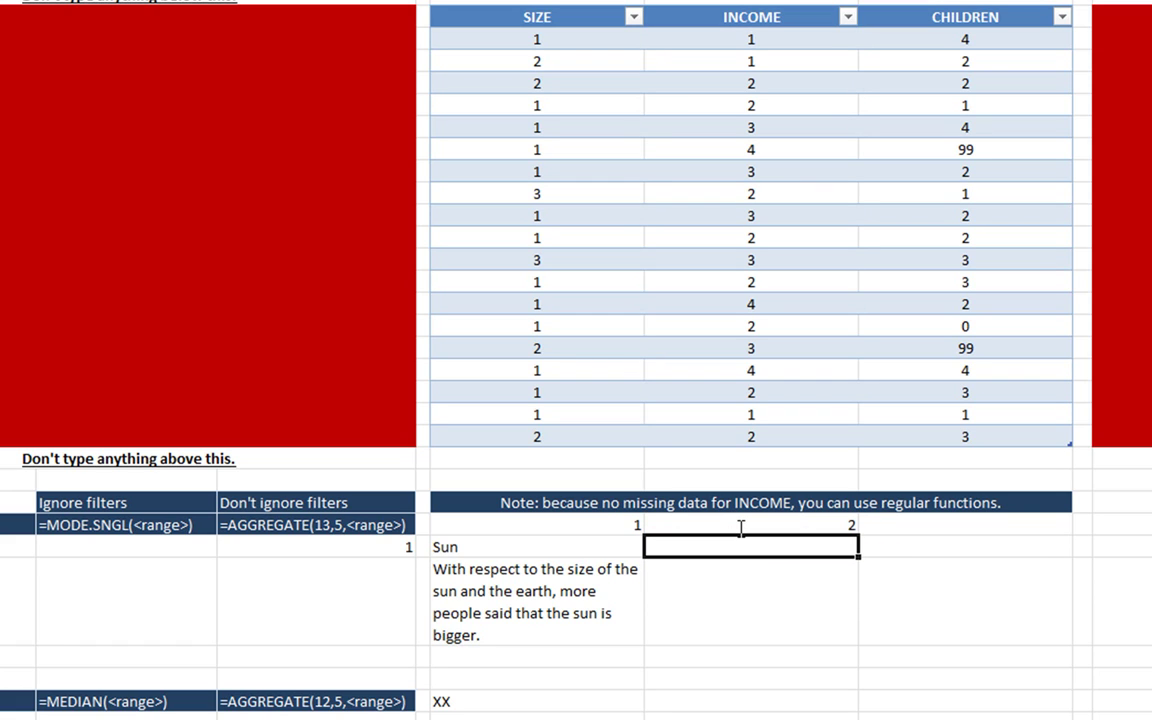
# Step: Look up the INCOME mode's code in the codebook and enter its label, Very Important, in F27
pyautogui.click(741, 527)
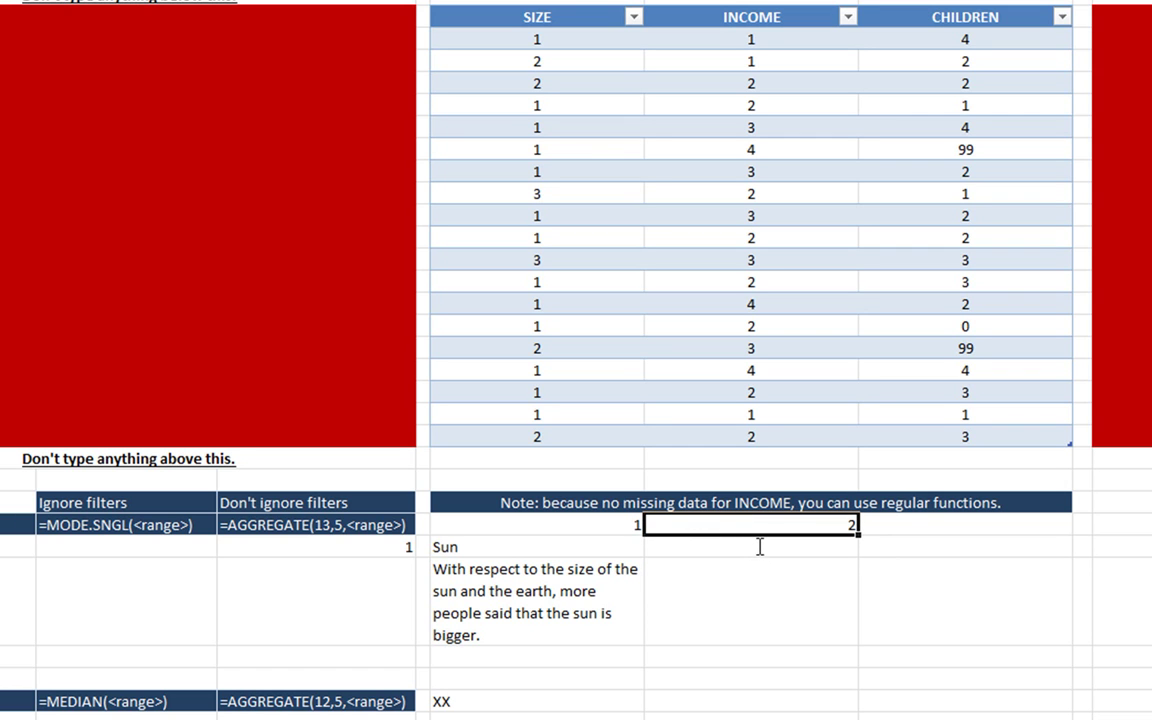
pyautogui.click(760, 547)
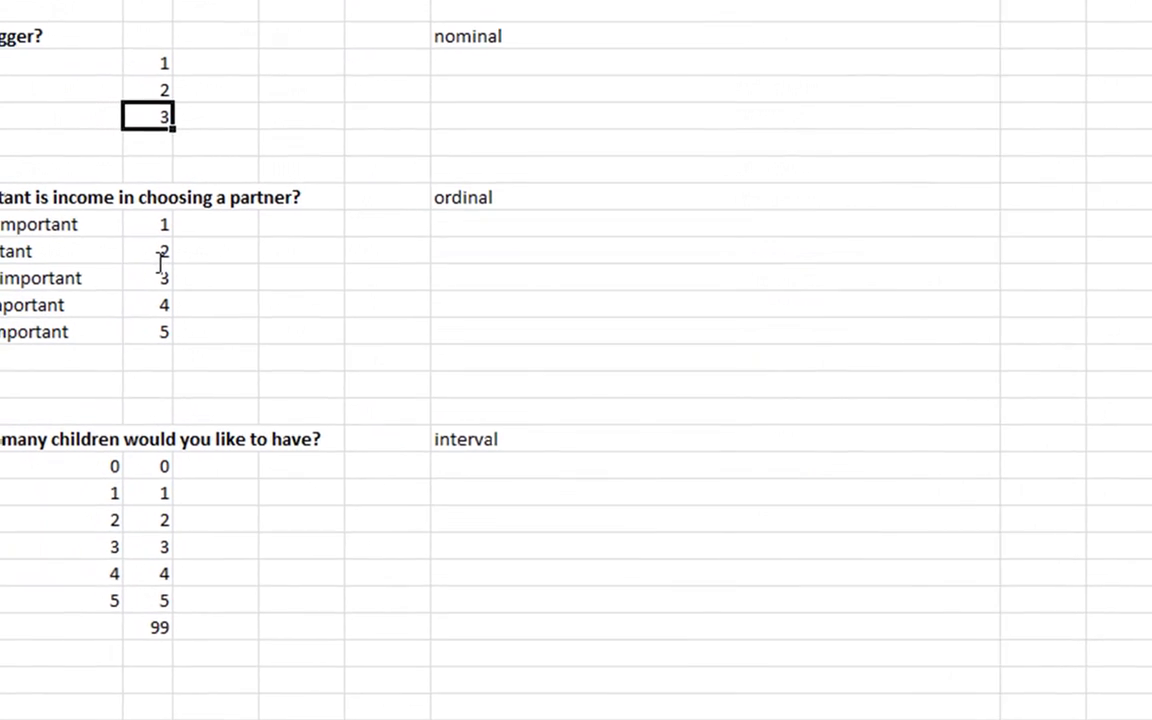
pyautogui.click(108, 248)
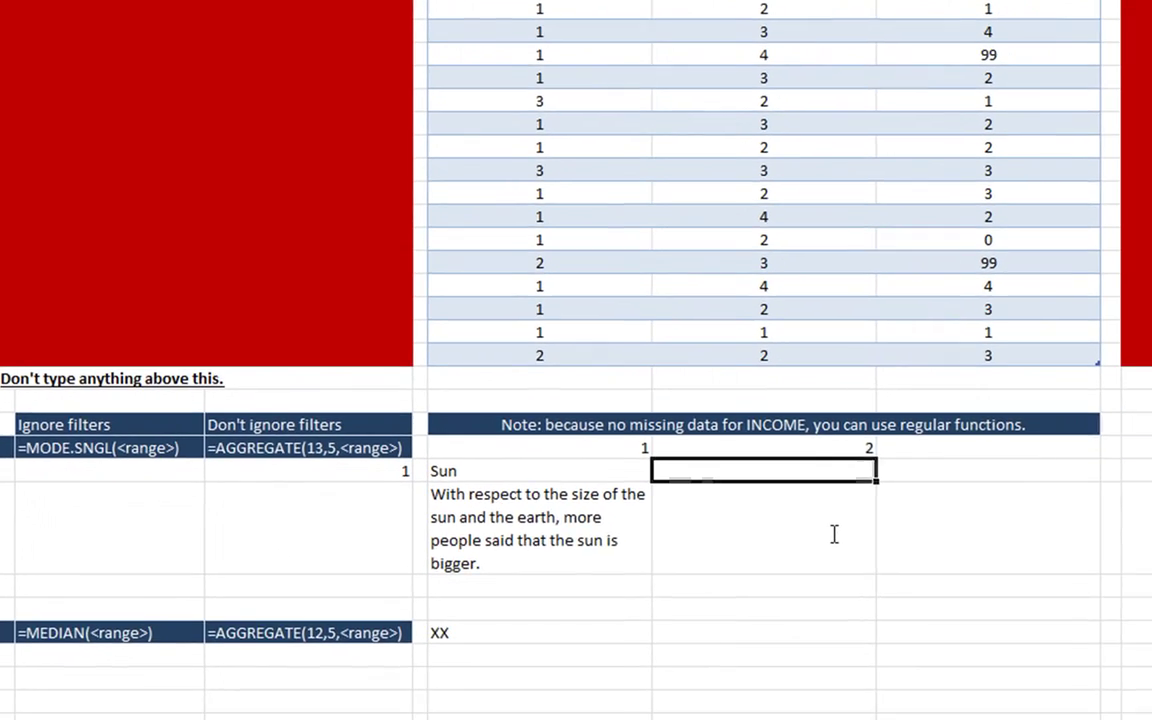
pyautogui.write('Very Im')
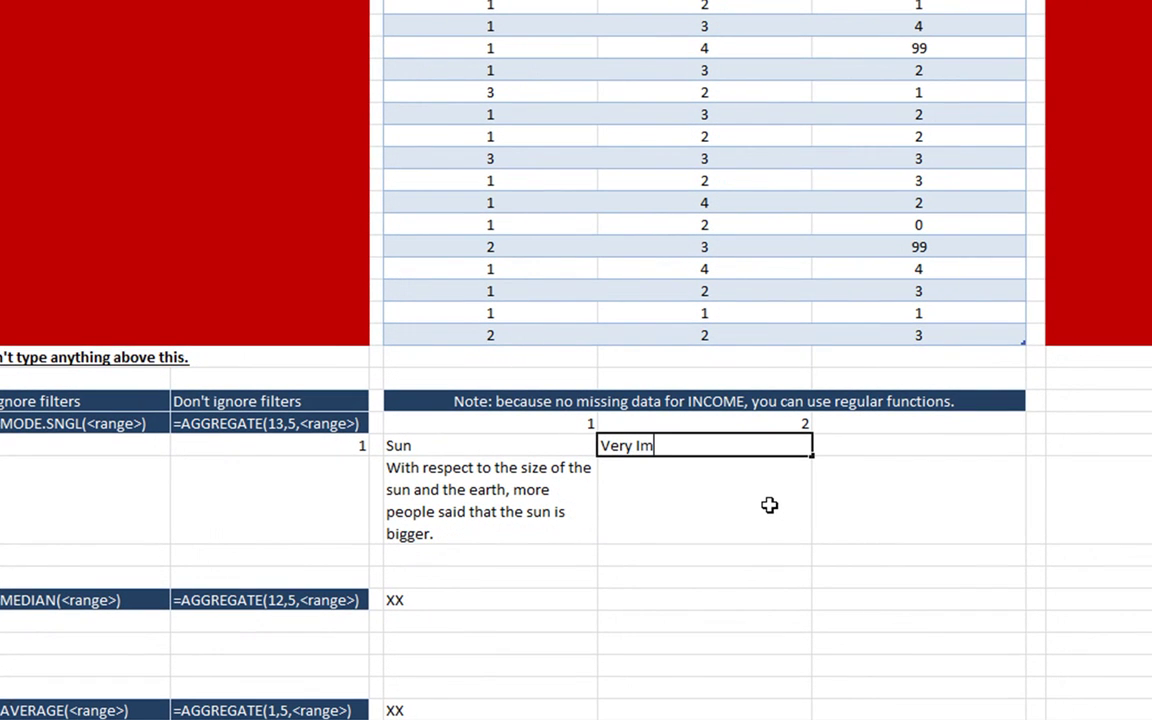
pyautogui.write('portant')
pyautogui.press('Return')
# Step: Enter below the INCOME mode's label: The most common response was that the income of a romantic partner is "very important."
pyautogui.write('Th')
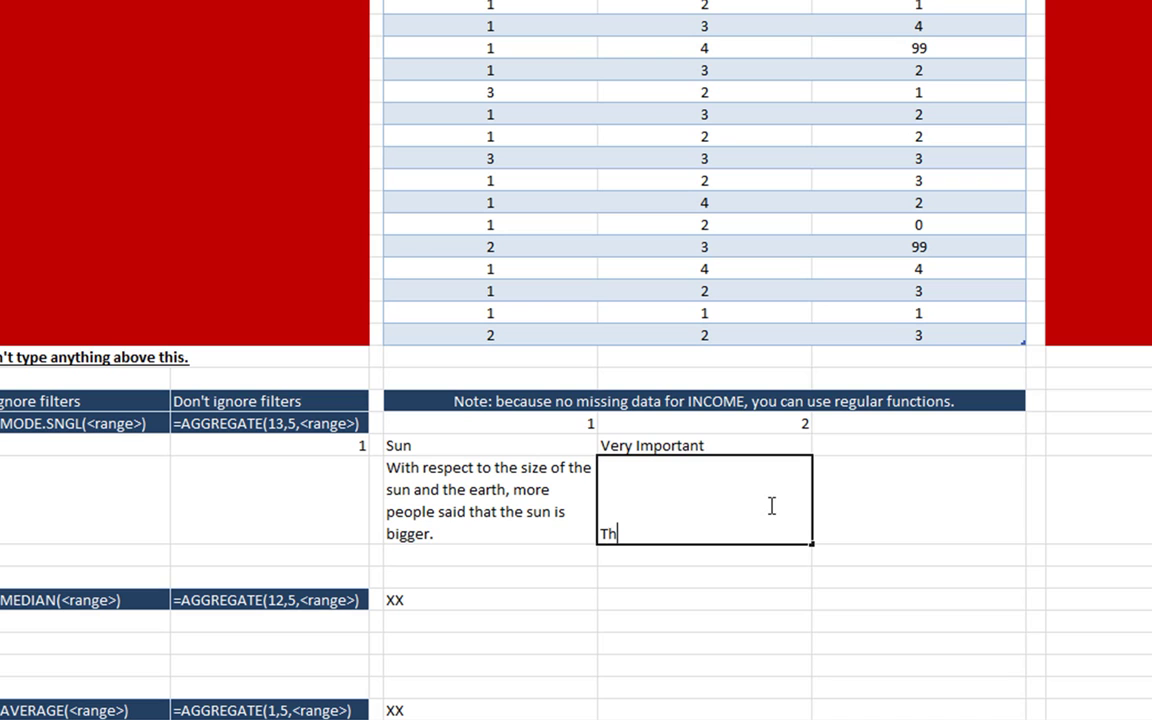
pyautogui.write('e most commo')
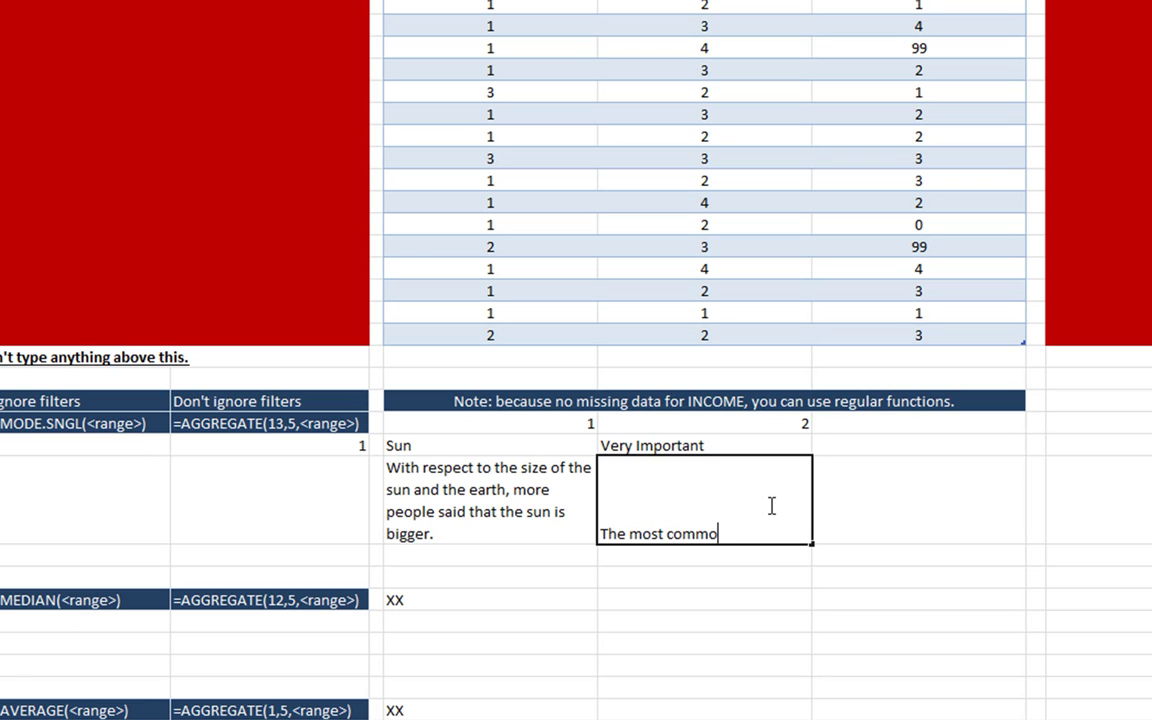
pyautogui.write('n response was ')
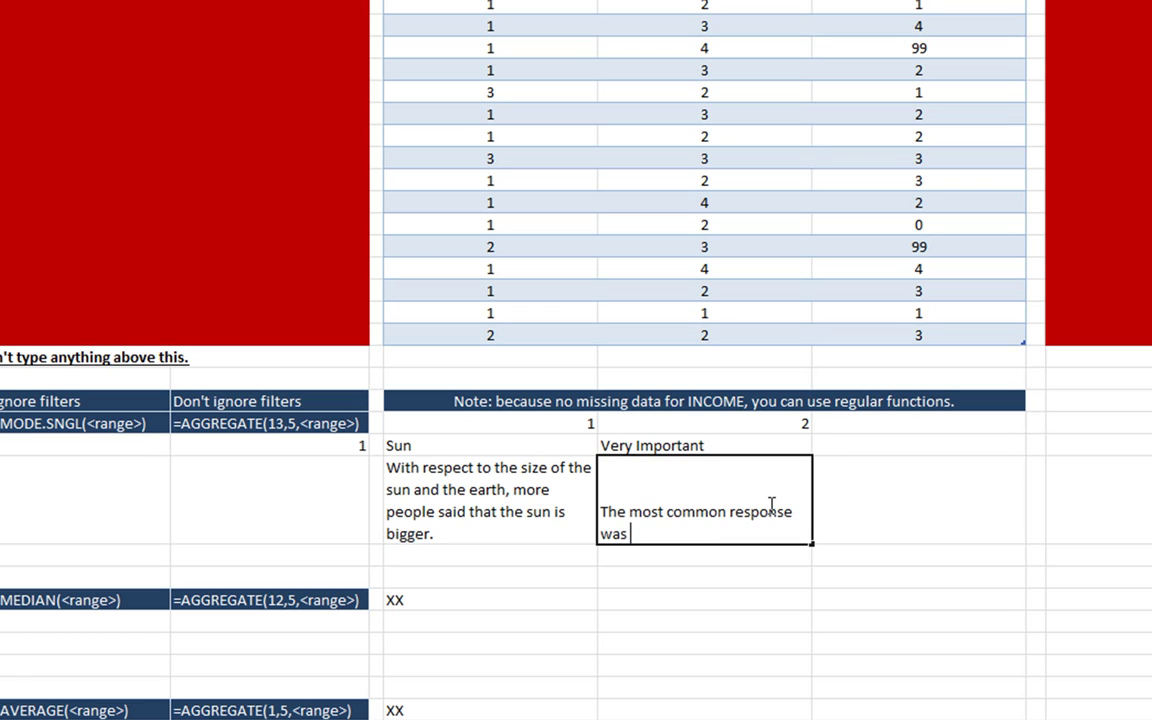
pyautogui.write('that the income of')
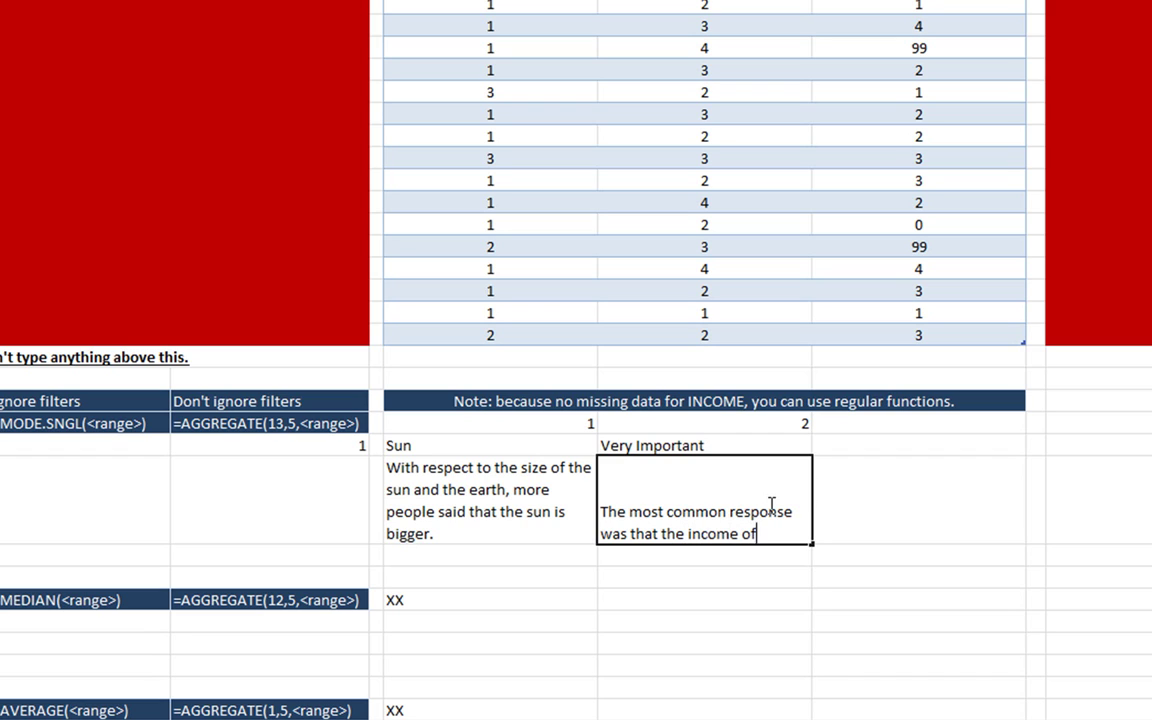
pyautogui.write(' a romantic partne')
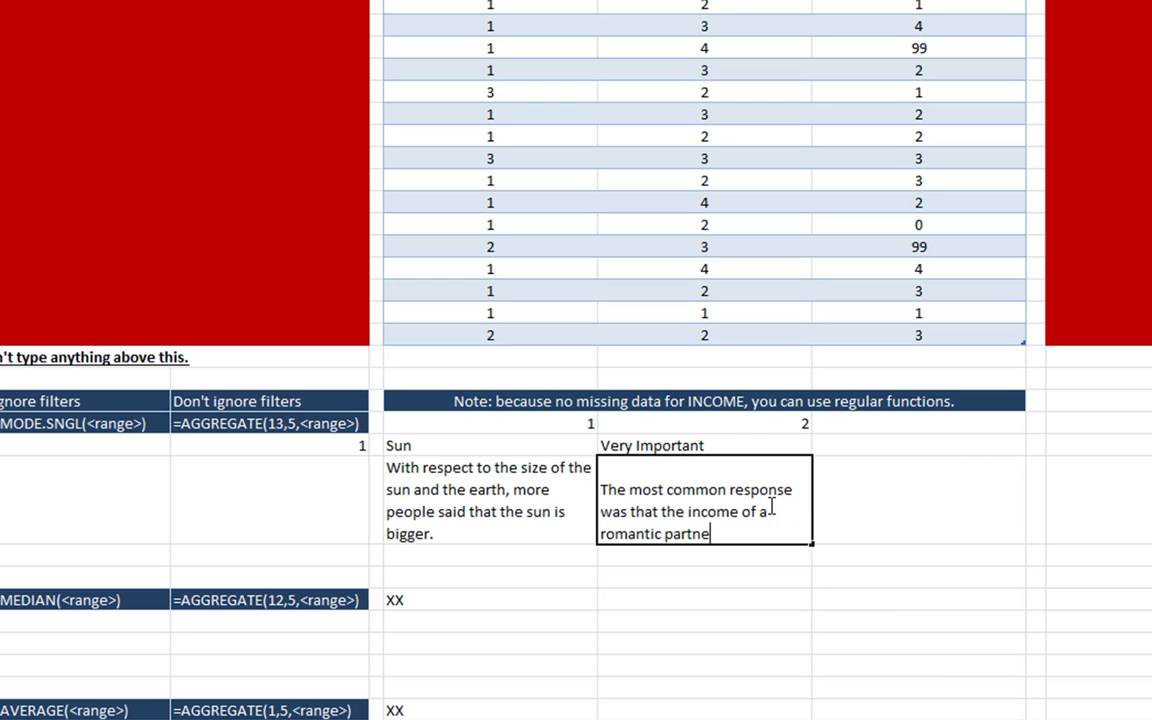
pyautogui.write('r is "very important.')
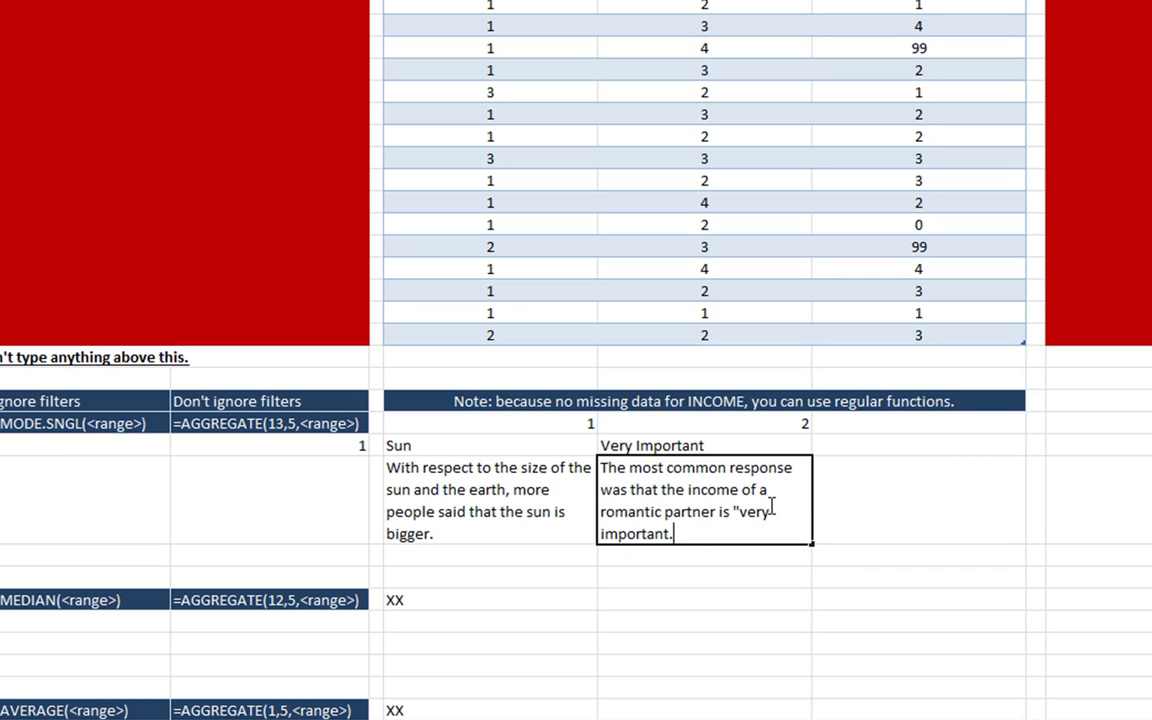
pyautogui.press('Return')
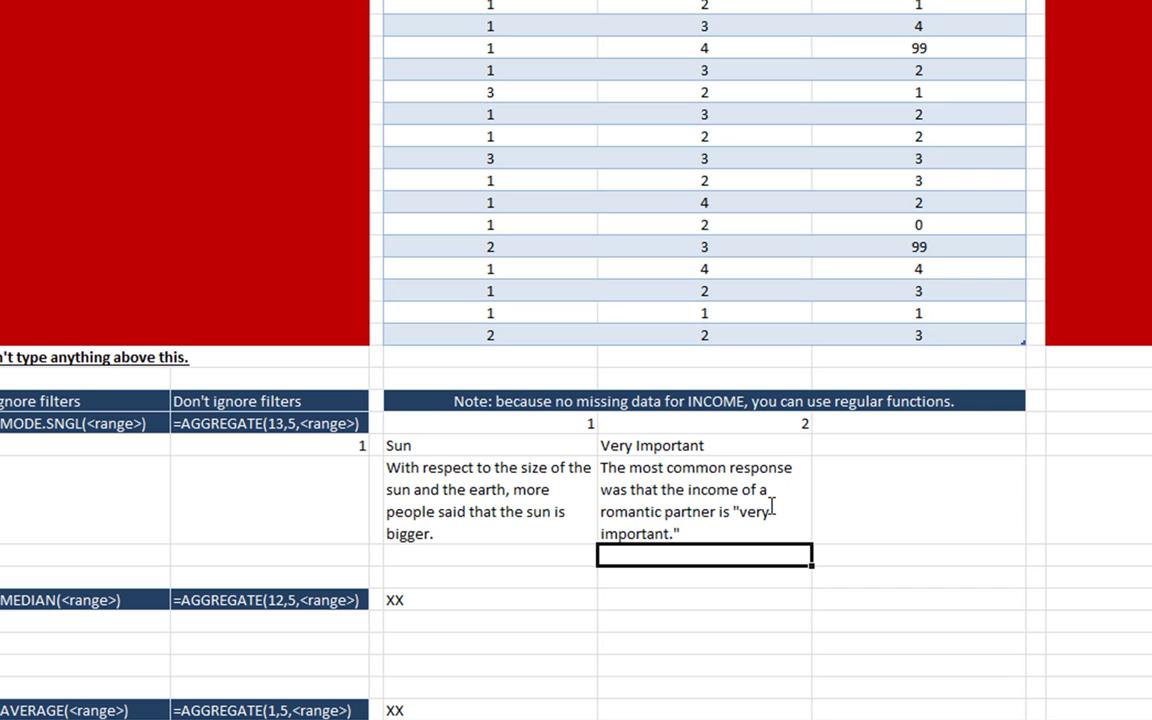
pyautogui.click(773, 507)
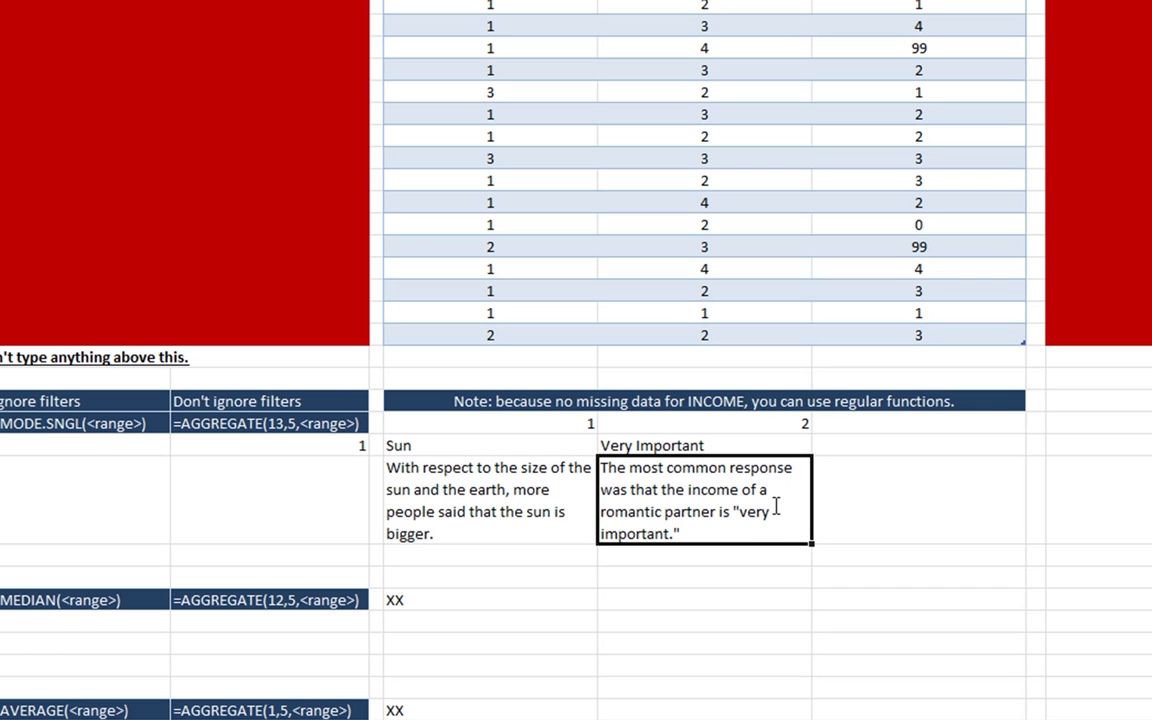
# Step: Calculate the INCOME median in the MEDIAN row of the INCOME column with =MEDIAN(dating[INCOME])
pyautogui.click(702, 588)
pyautogui.scroll(-2, 699, 590)
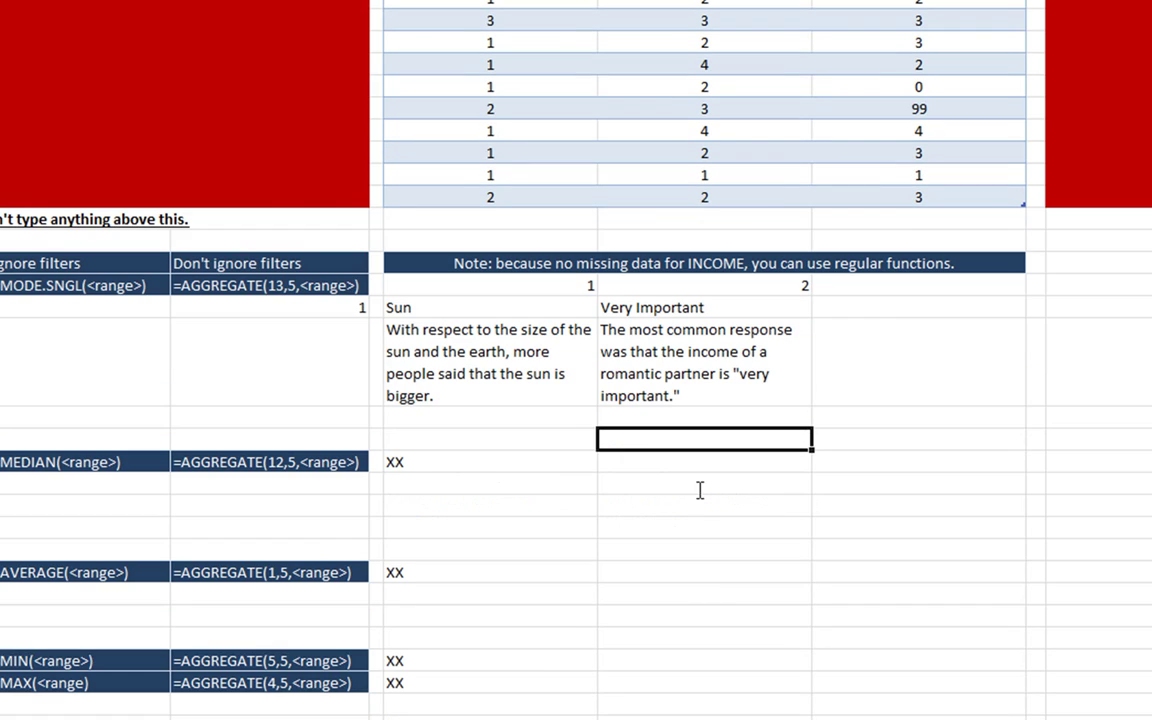
pyautogui.click(697, 470)
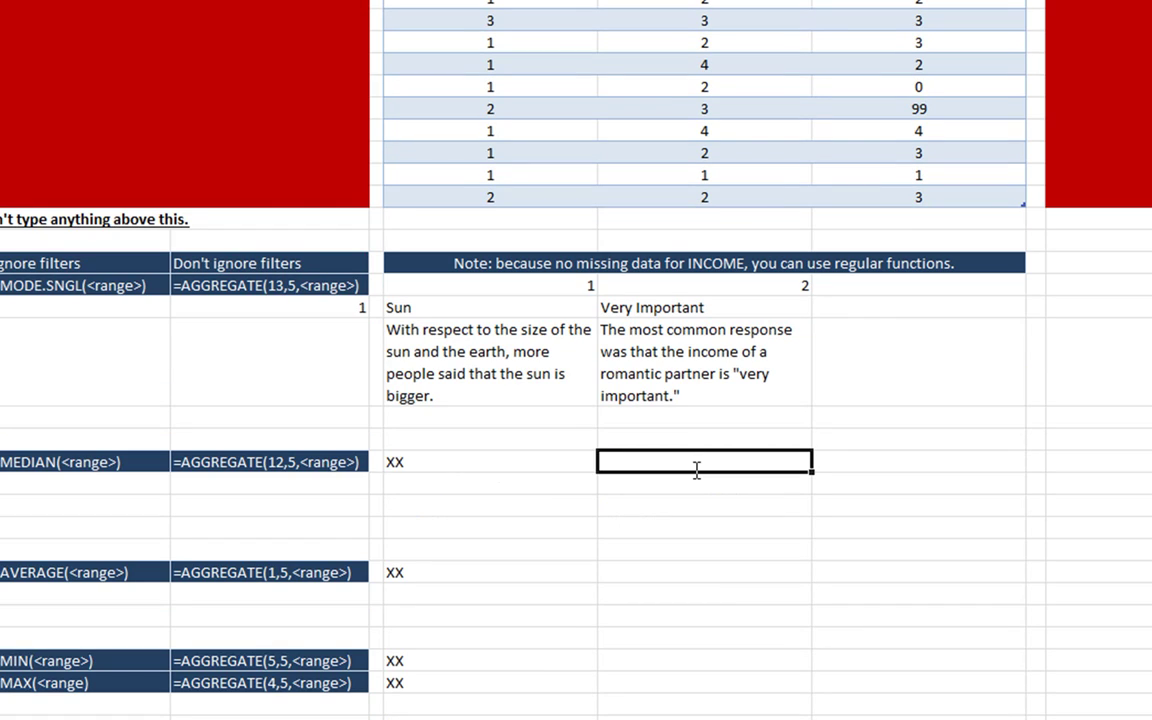
pyautogui.write('=')
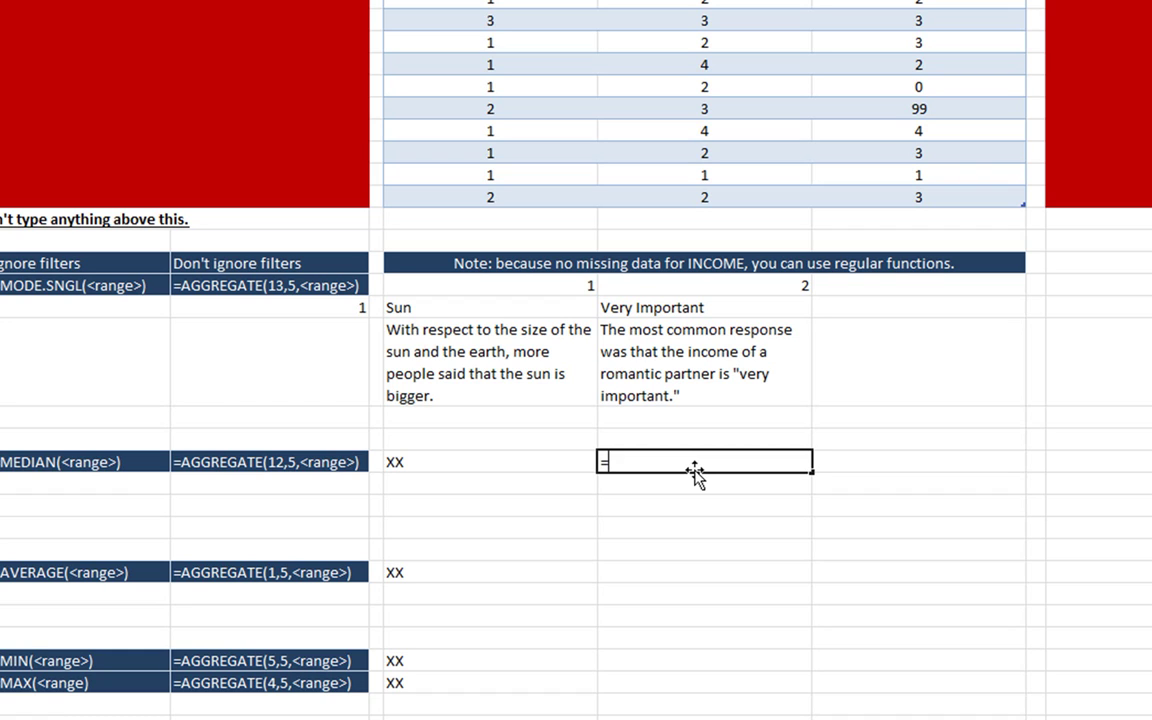
pyautogui.write('med')
pyautogui.press('Tab')
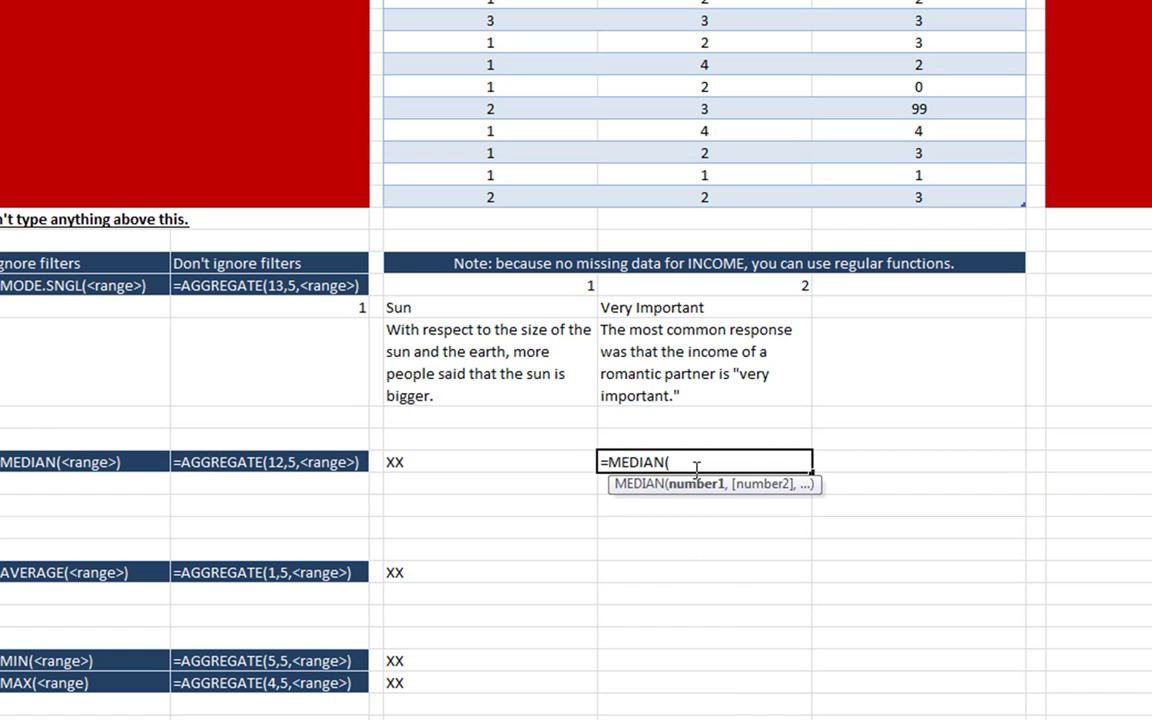
pyautogui.write('dating')
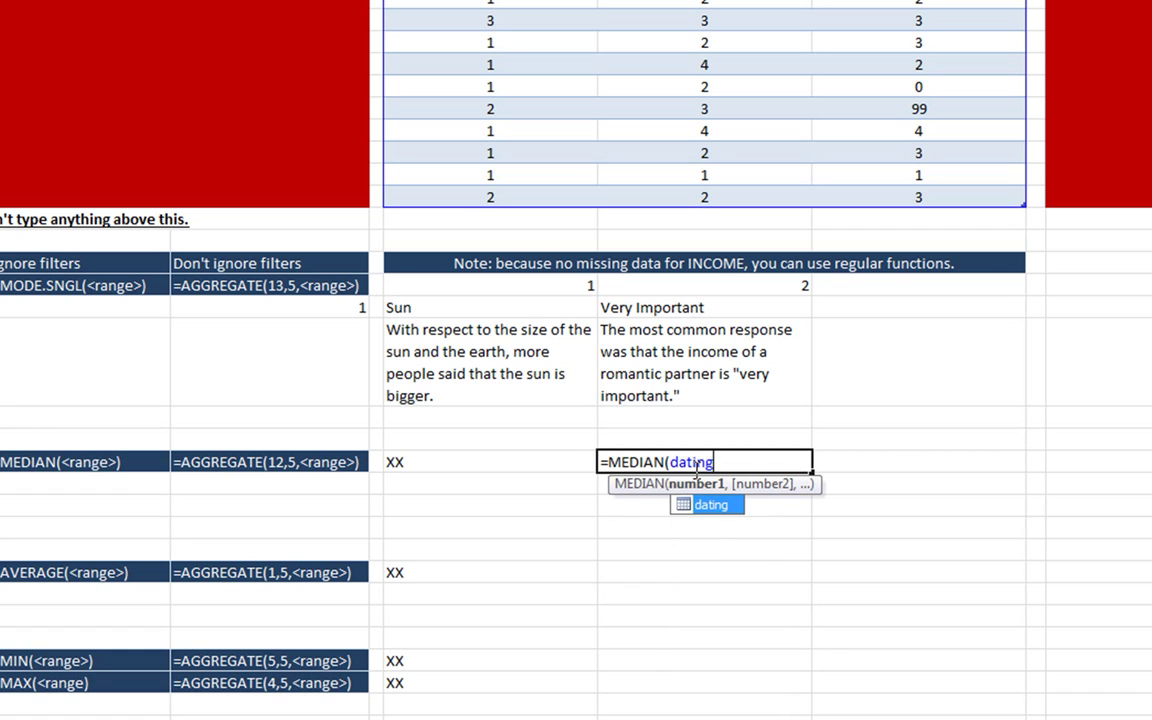
pyautogui.write('[')
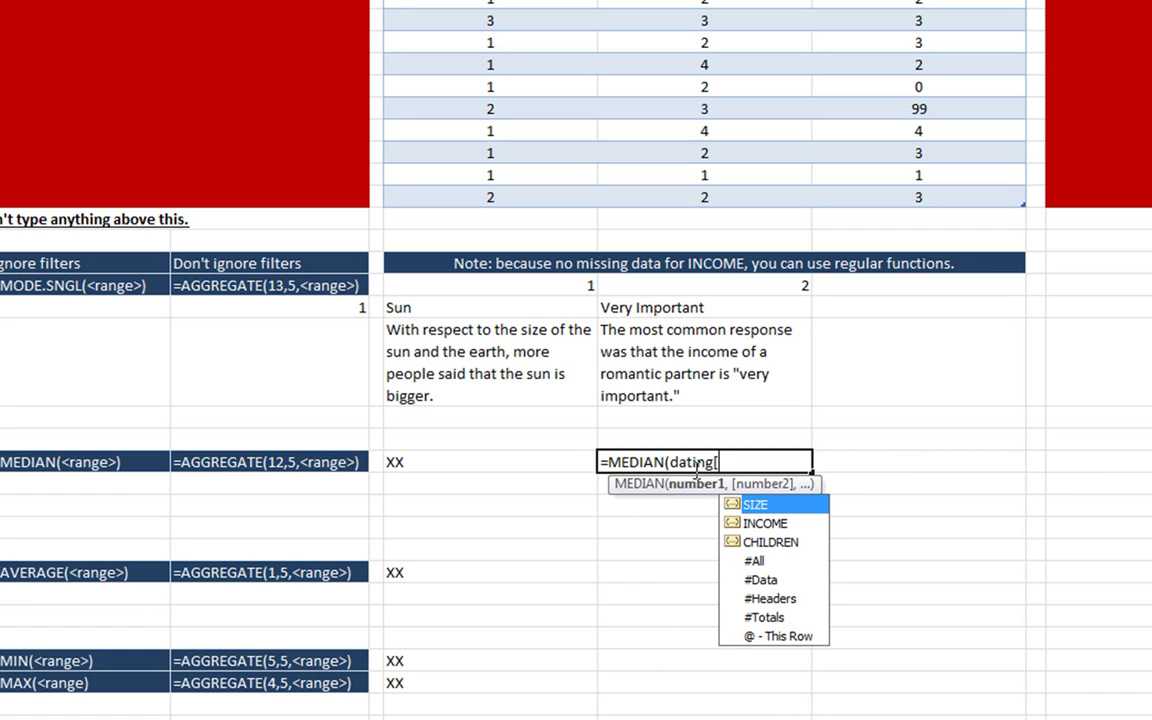
pyautogui.write('I')
pyautogui.press('Tab')
pyautogui.write(']')
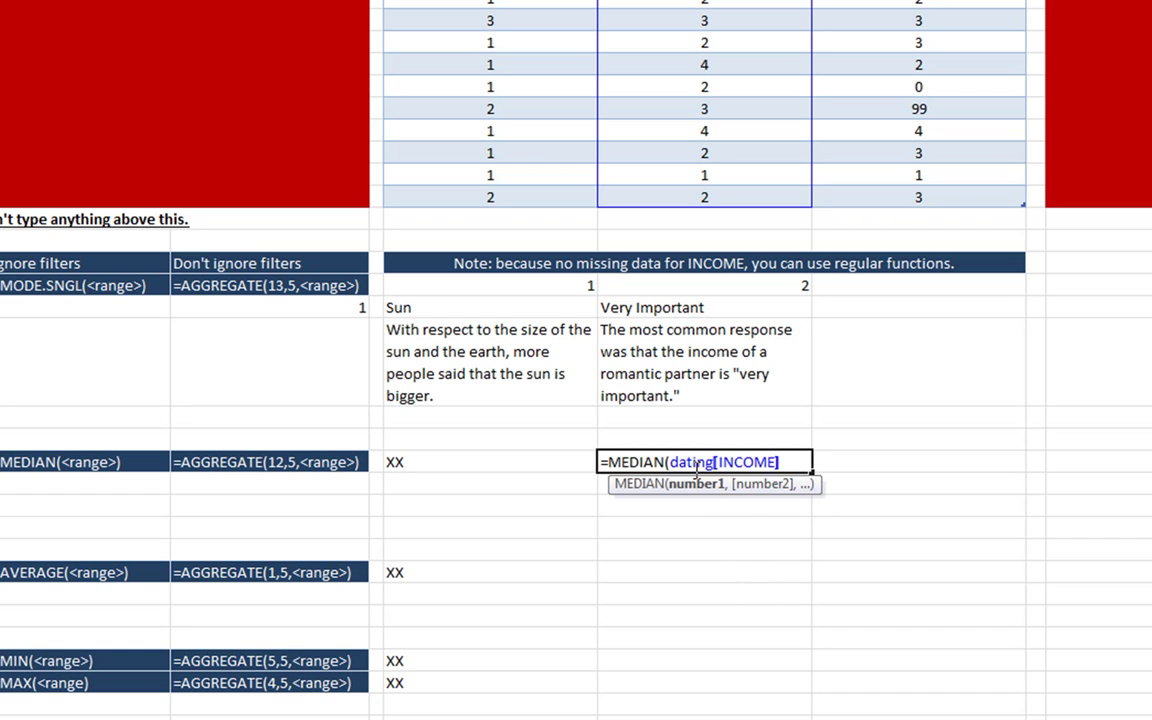
pyautogui.write(')\\')
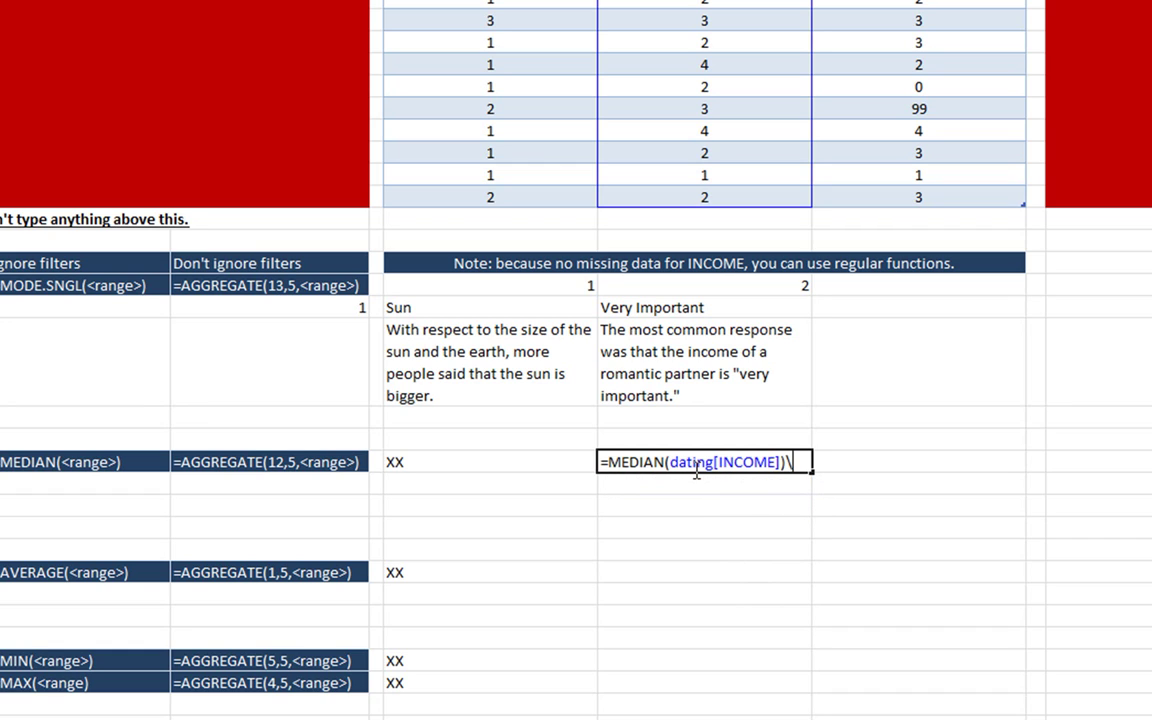
pyautogui.press('Return')
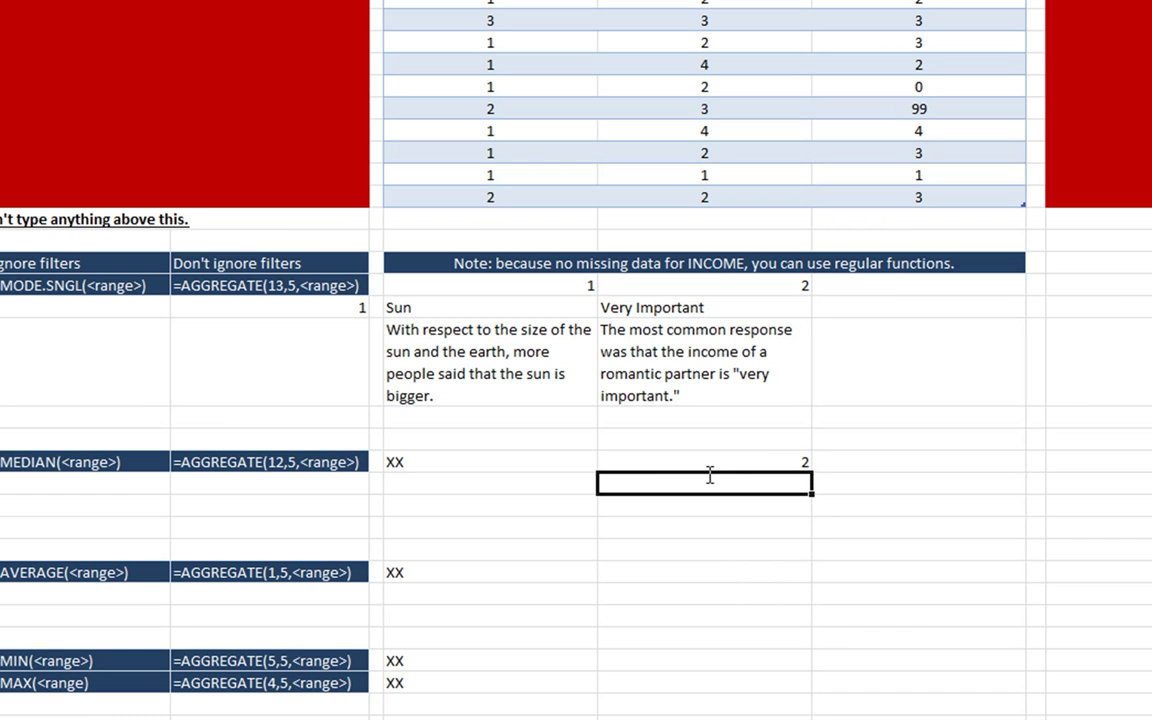
# Step: Enter below the INCOME median: In terms of the income of their partner, the response "very important" split the distribution in half
pyautogui.click(722, 460)
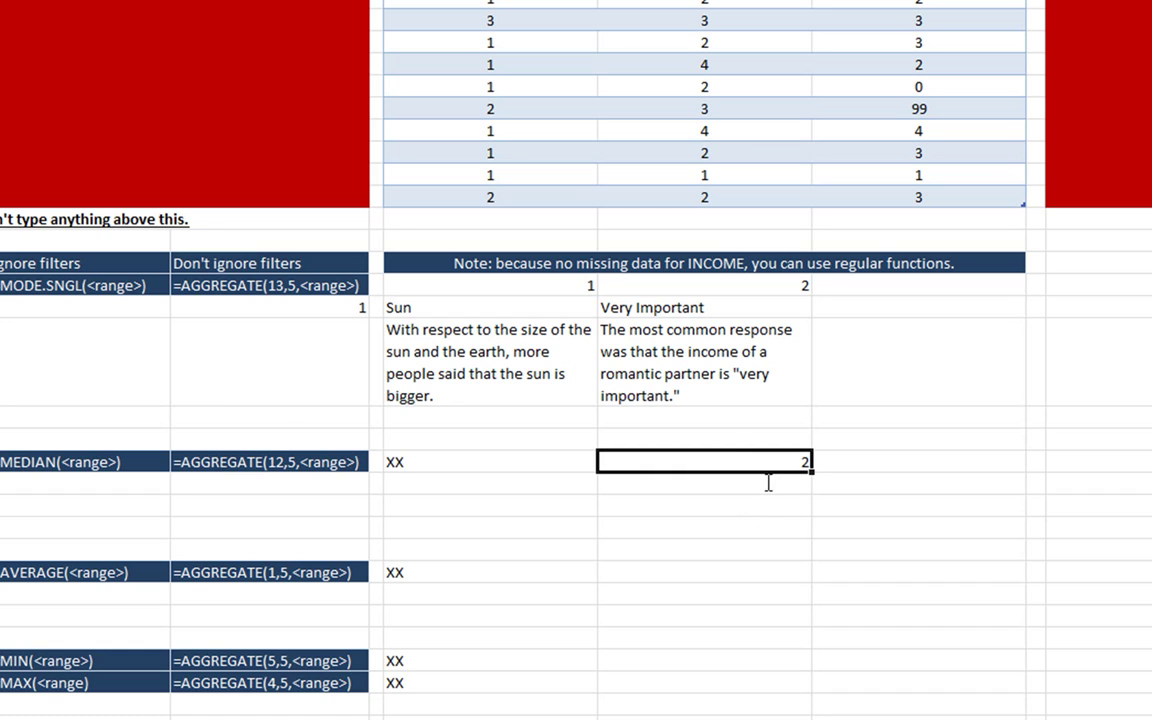
pyautogui.click(770, 487)
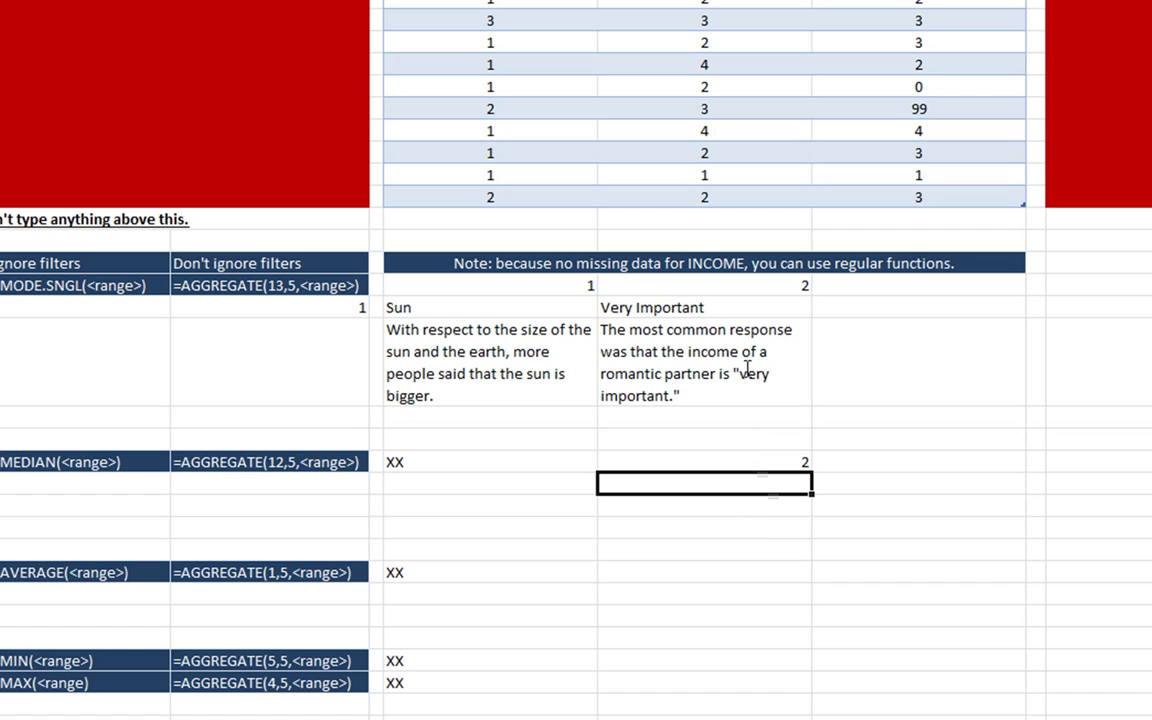
pyautogui.click(738, 310)
pyautogui.click(762, 485)
pyautogui.write('In term')
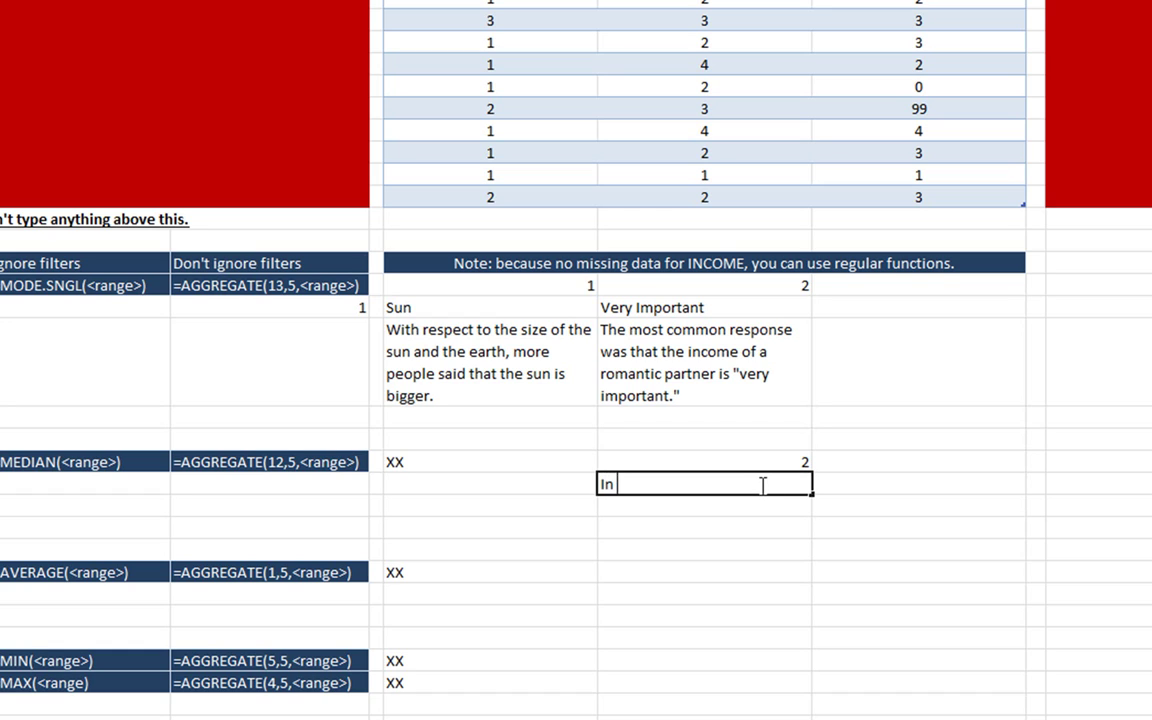
pyautogui.write('in')
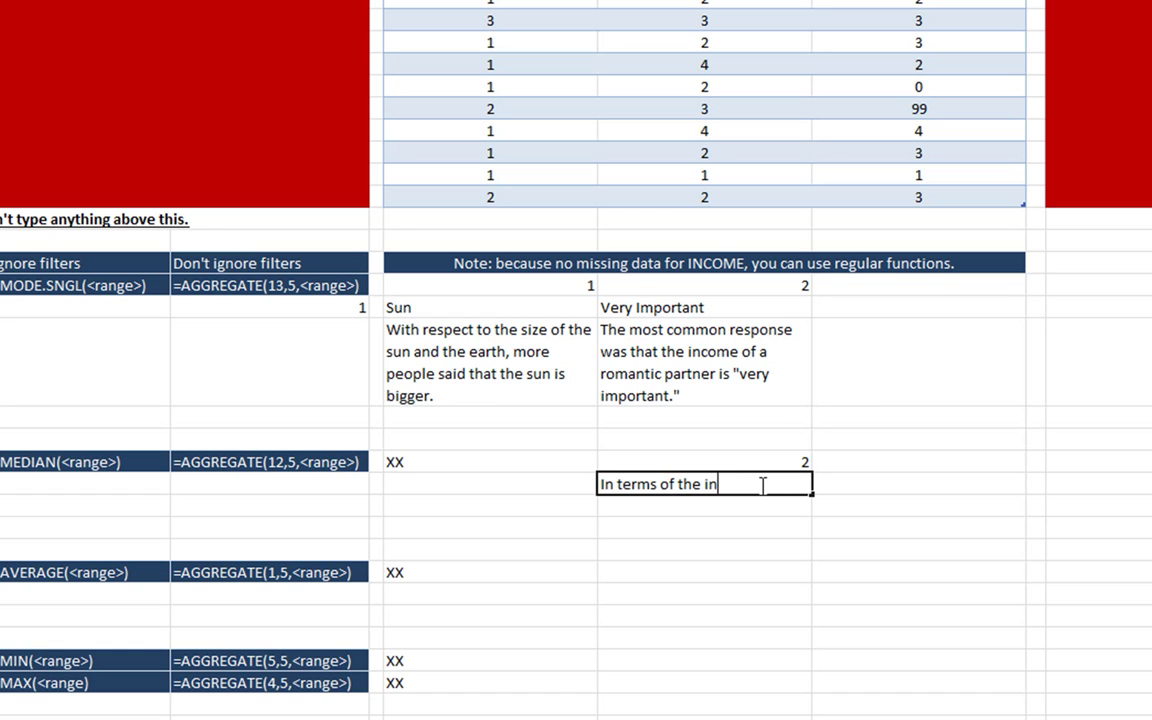
pyautogui.write('come of their ')
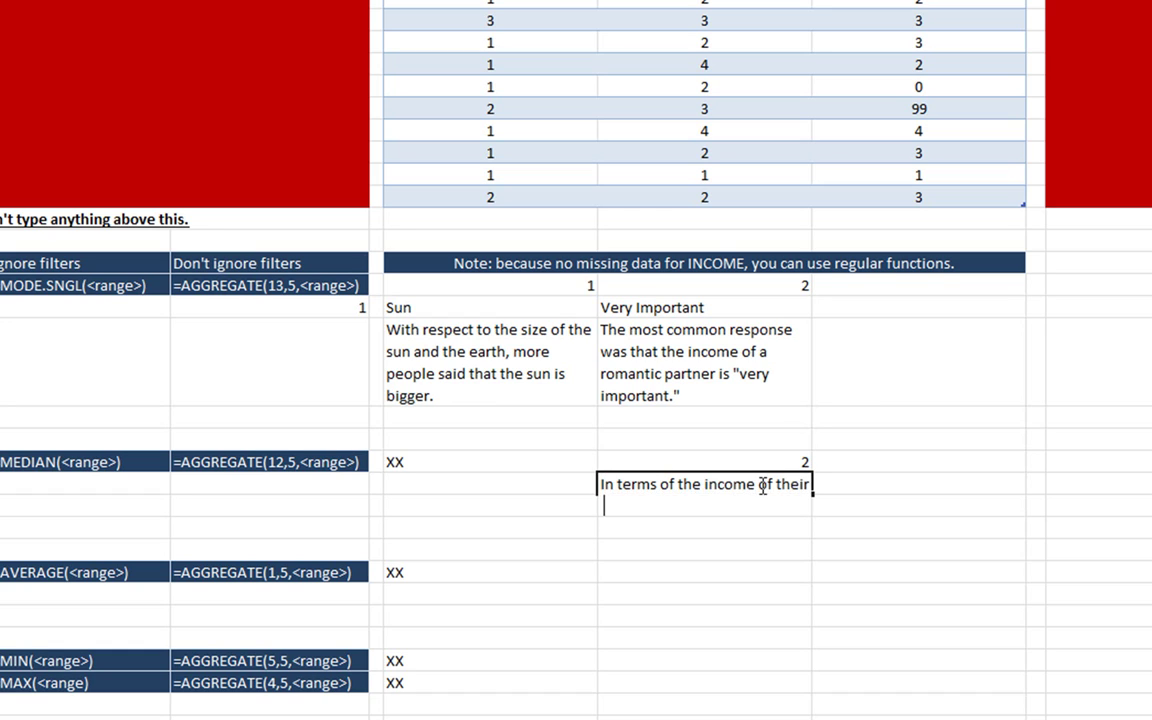
pyautogui.write('partner, the ')
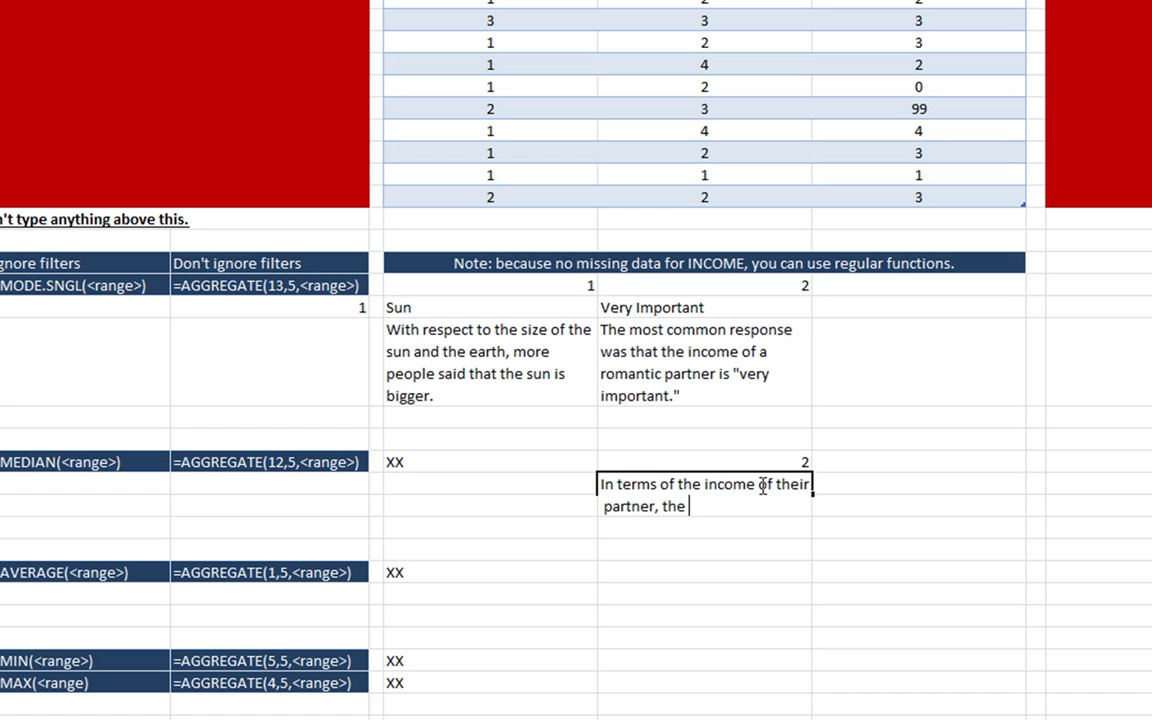
pyautogui.write('response "v')
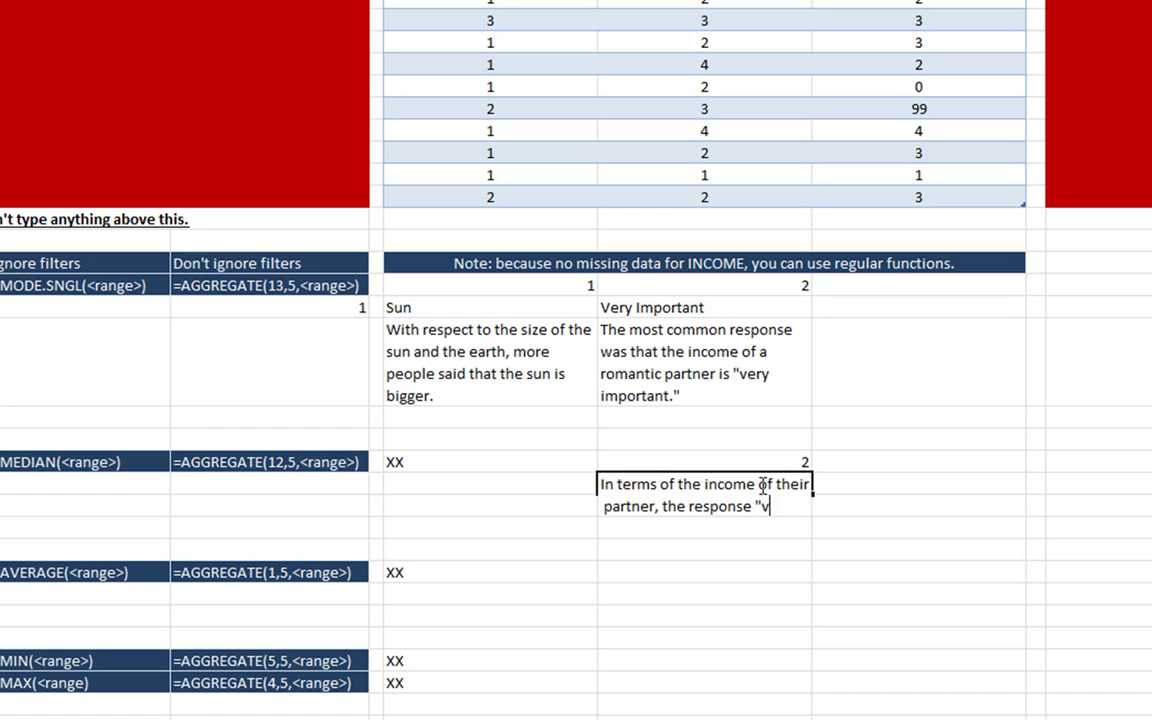
pyautogui.write('ery important')
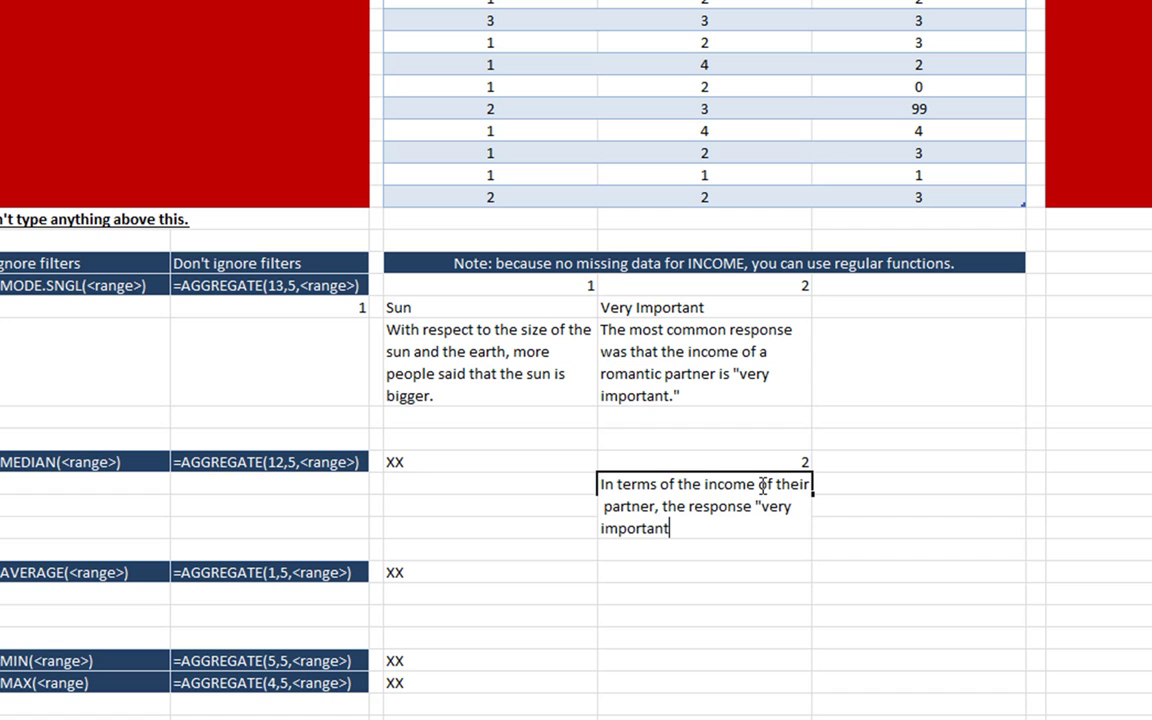
pyautogui.write('" split the distribution in ')
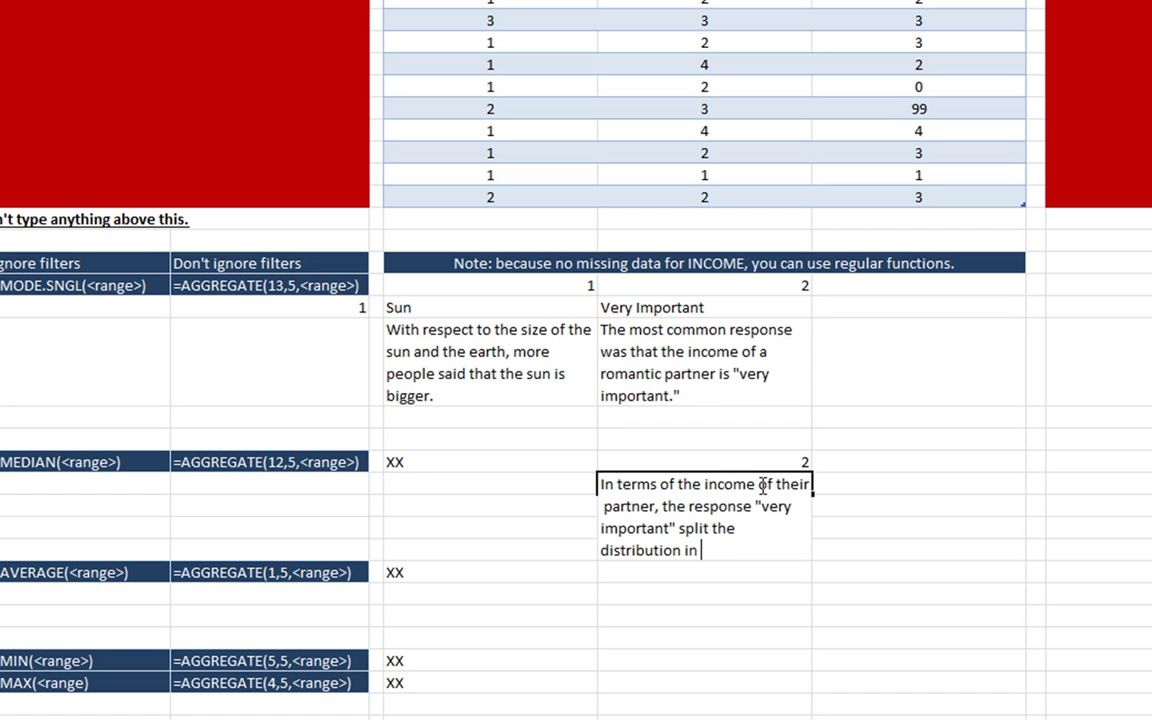
pyautogui.write('half.')
pyautogui.press('Return')
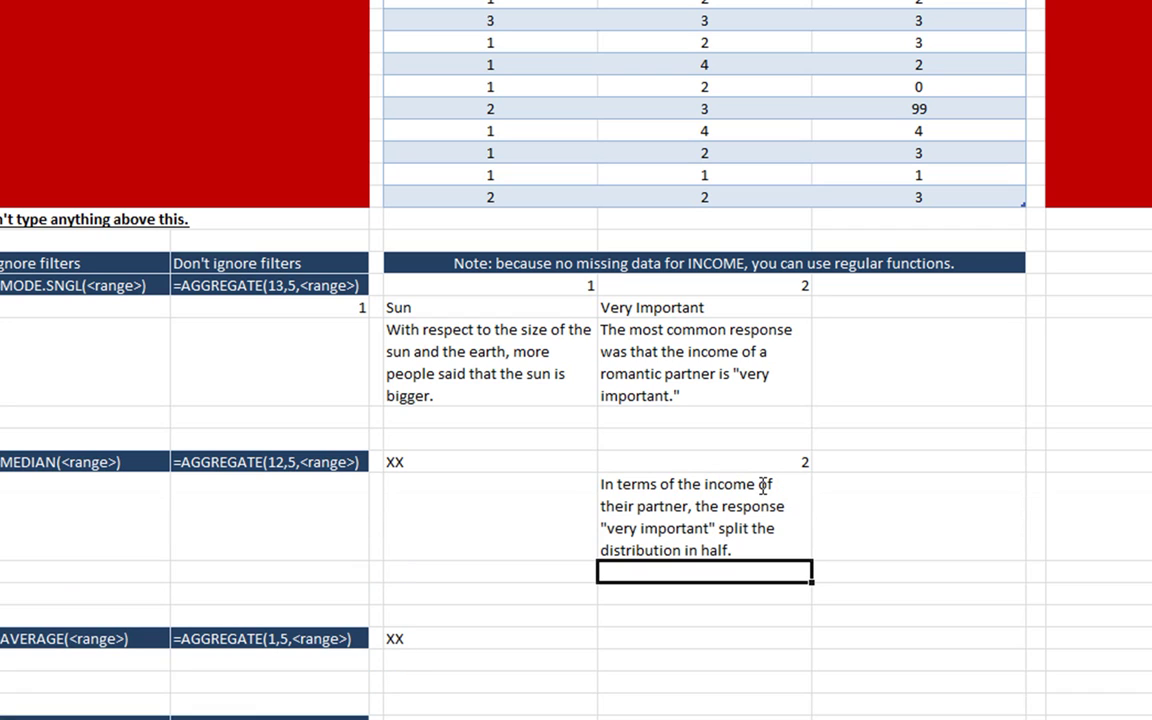
# Step: Check INCOME's level of measurement and response categories in the dating-codebook sheet to decide whether an average is suitable
pyautogui.click(689, 632)
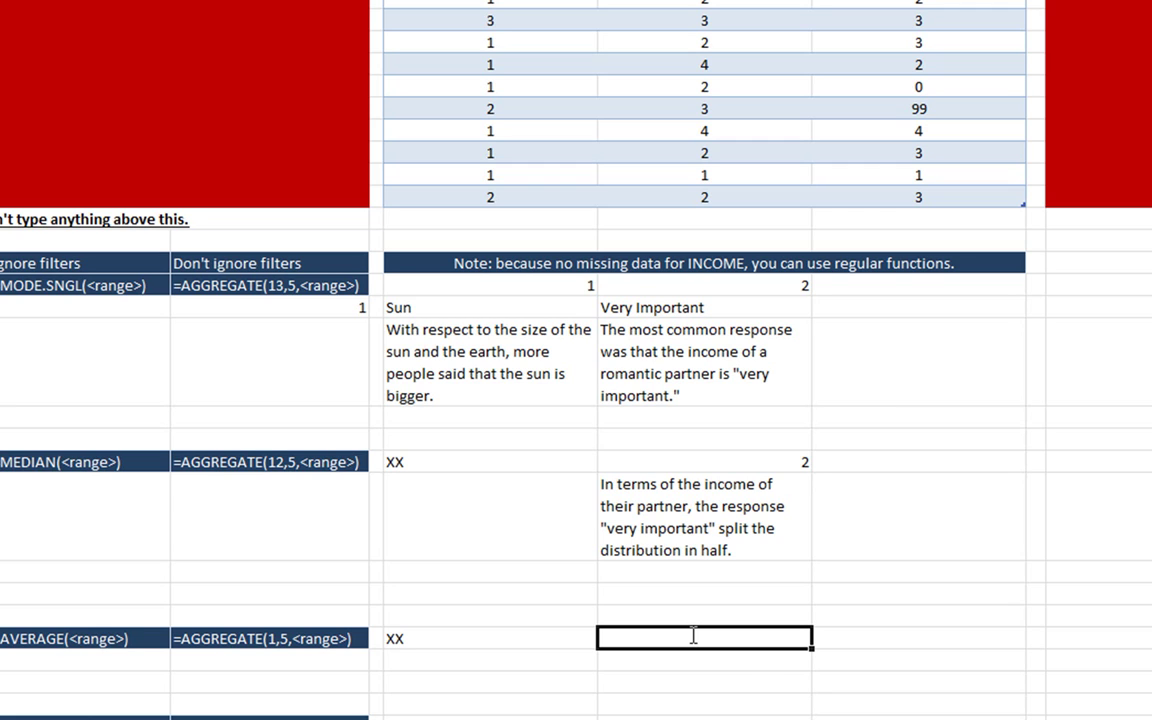
pyautogui.hotkey('ctrl', 'pageup')
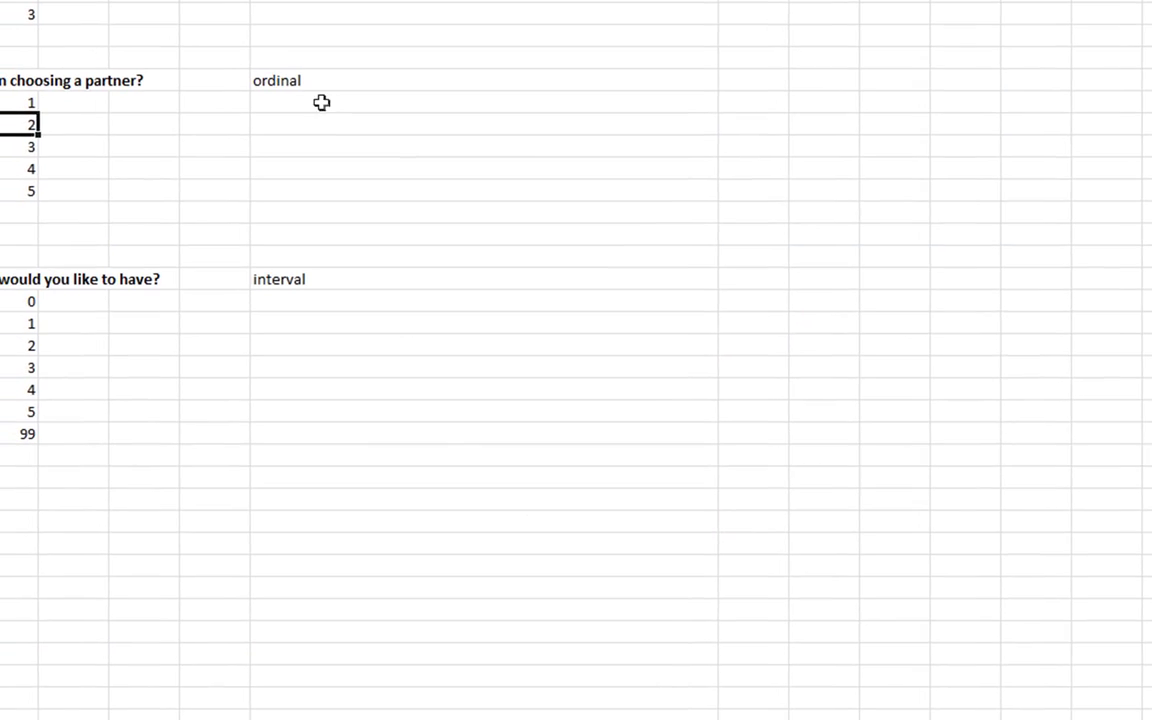
pyautogui.click(364, 70)
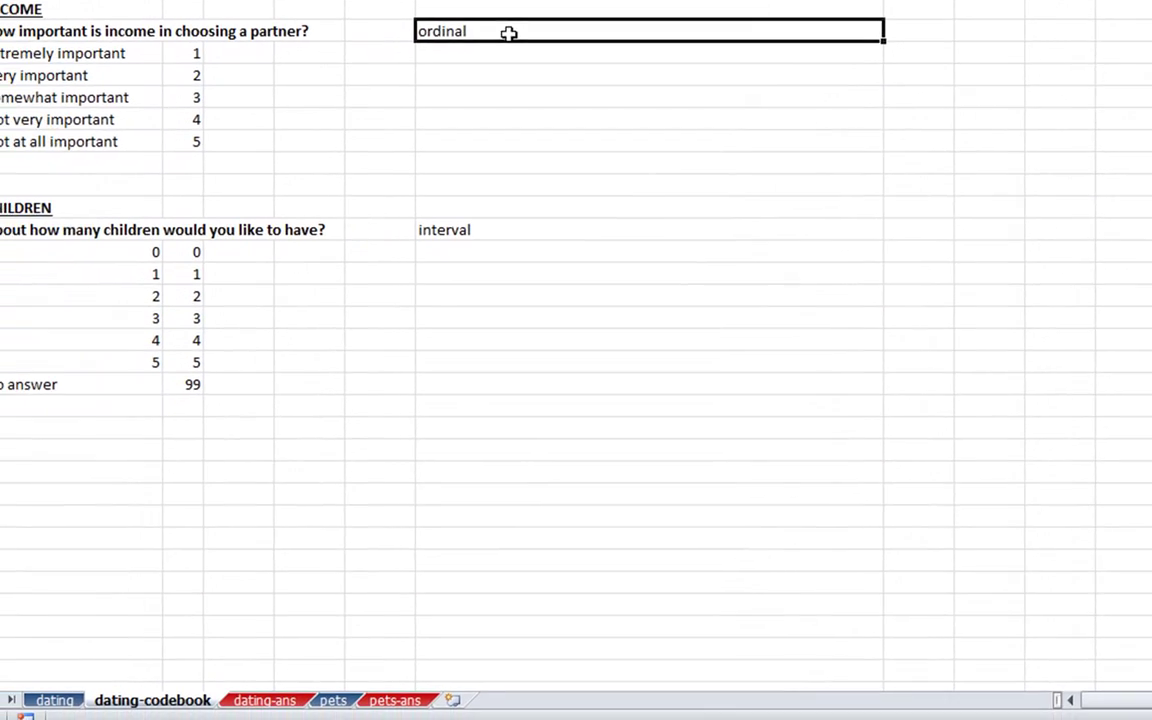
pyautogui.moveTo(120, 45); pyautogui.dragTo(165, 121)
pyautogui.click(147, 80)
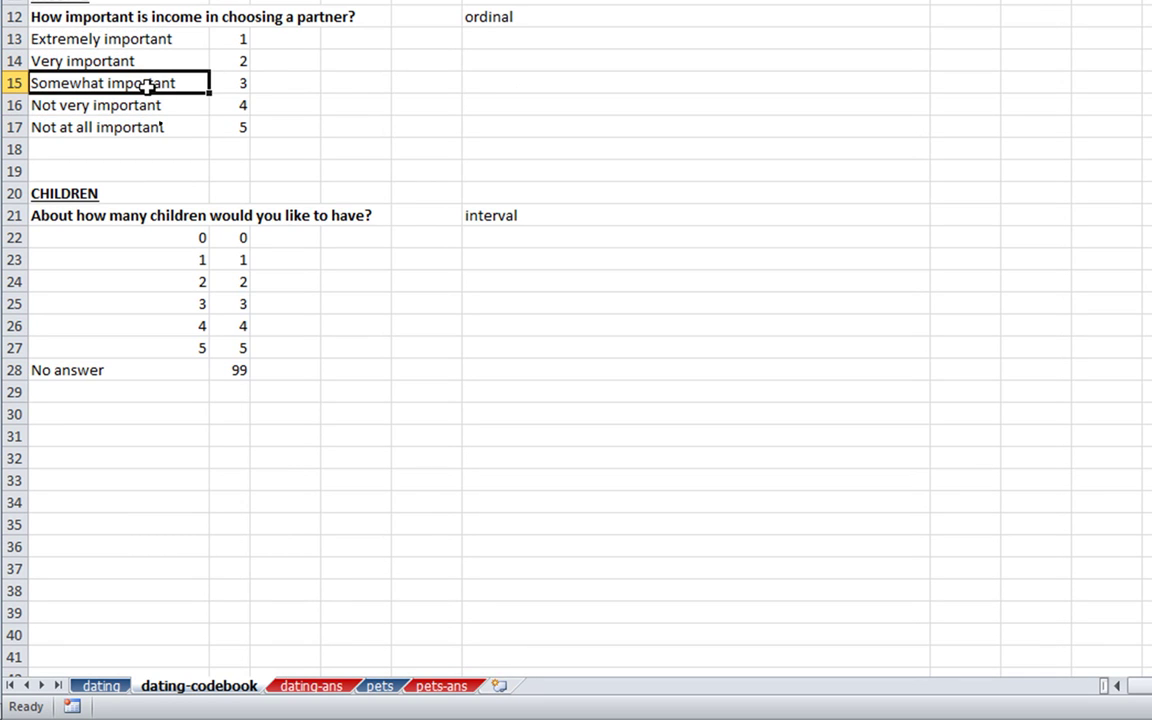
# Step: On the dating sheet, enter XX as the Average for the INCOME column
pyautogui.click(110, 685)
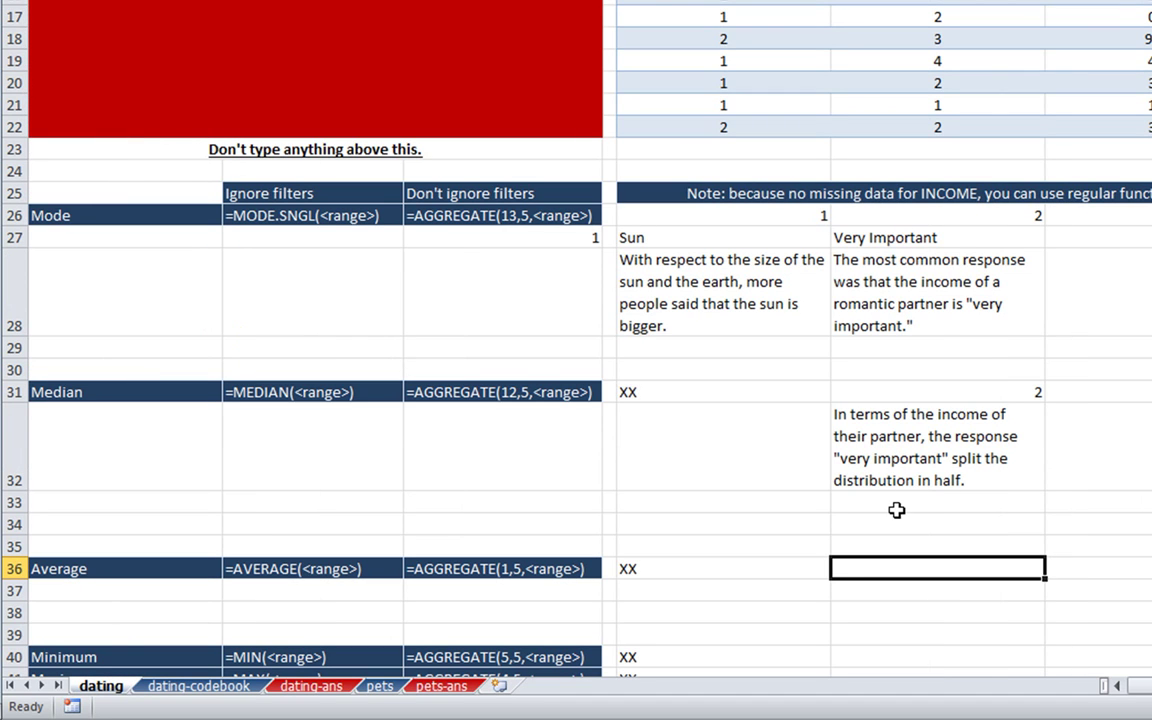
pyautogui.write('XX')
pyautogui.press('Return')
pyautogui.press('Return')
pyautogui.press('Return')
pyautogui.press('Return')
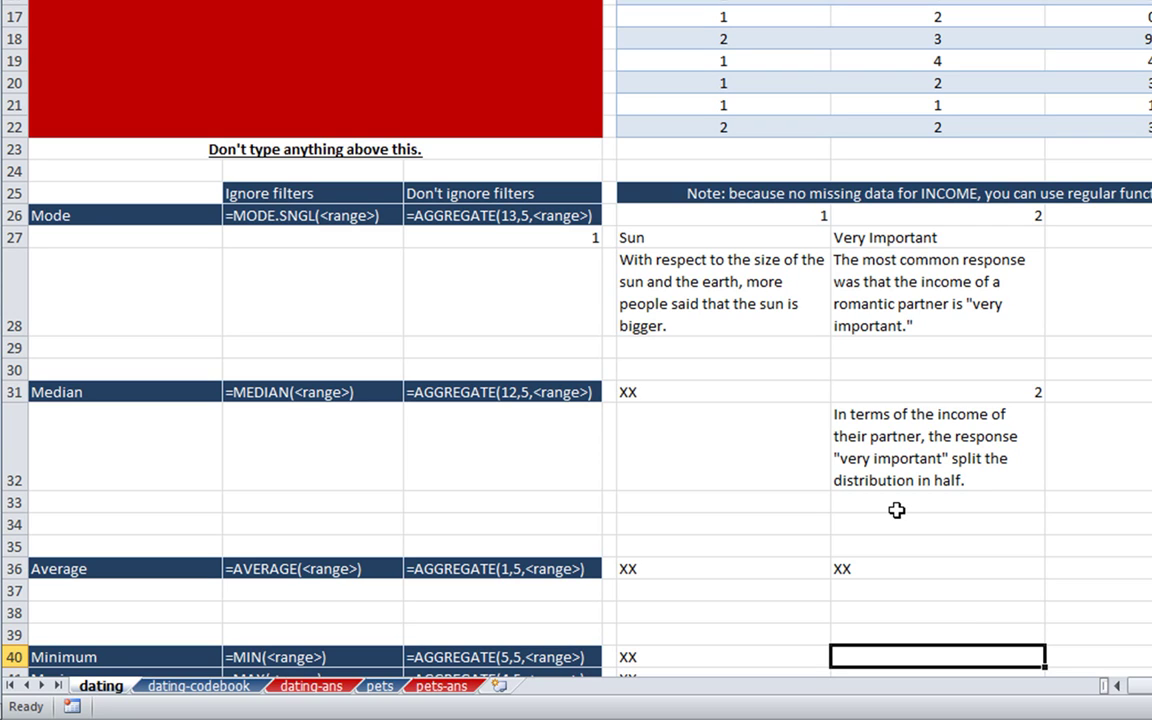
# Step: Check the INCOME codes in the dating-codebook sheet and enter =min(dating[INCOME]) as INCOME's Minimum on the dating sheet
pyautogui.press('Return')
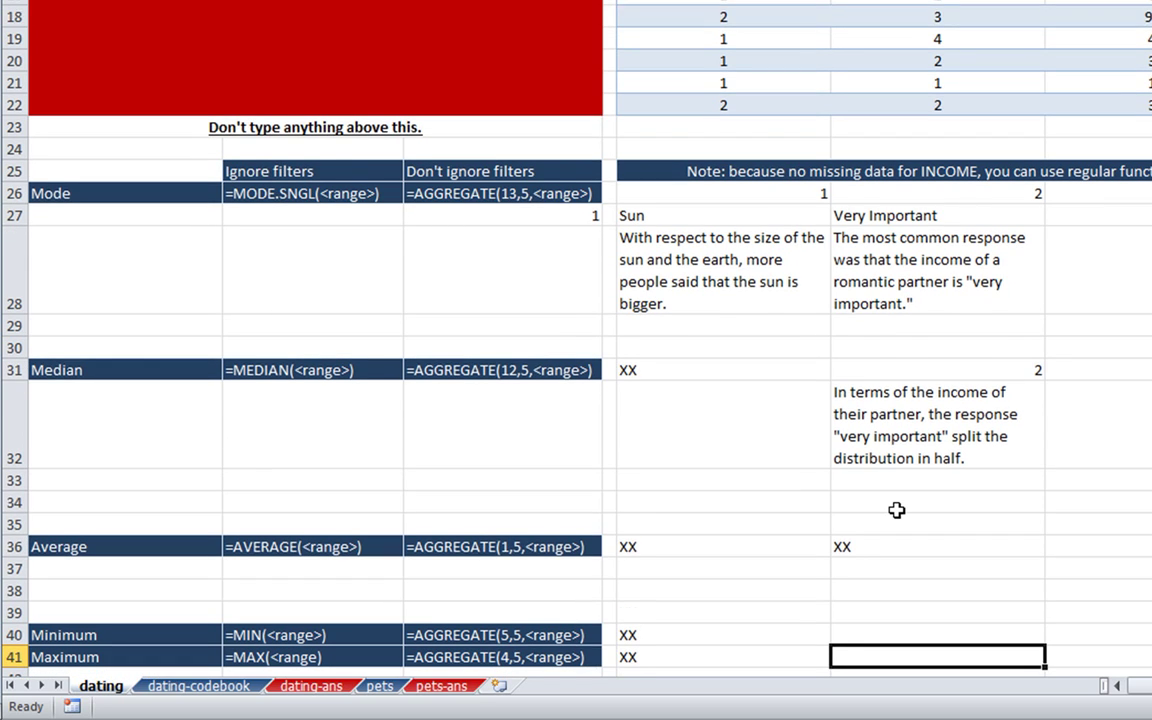
pyautogui.scroll(-1, 896, 510)
pyautogui.press('Up')
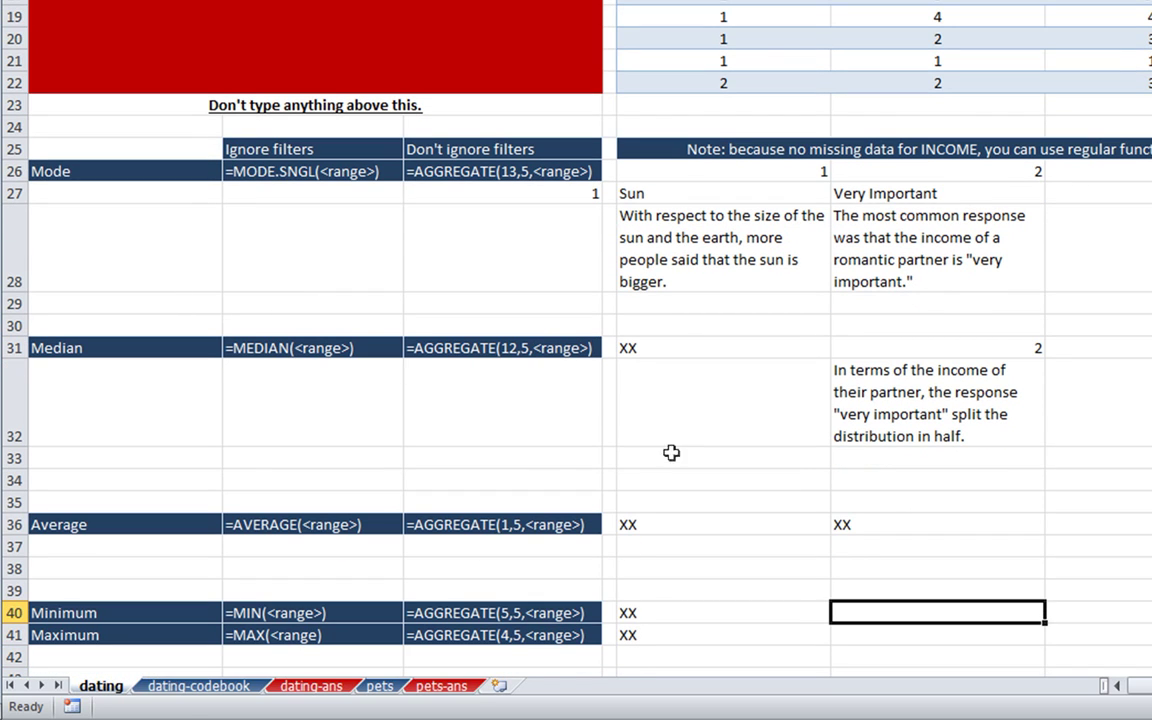
pyautogui.click(177, 690)
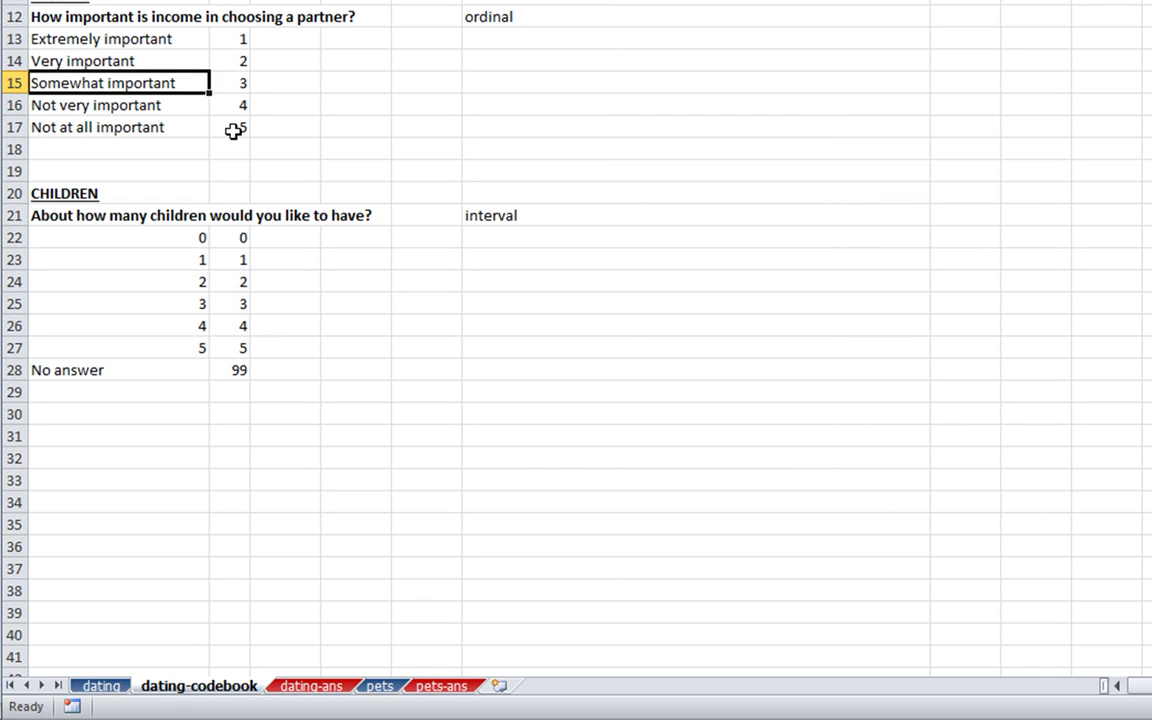
pyautogui.click(100, 687)
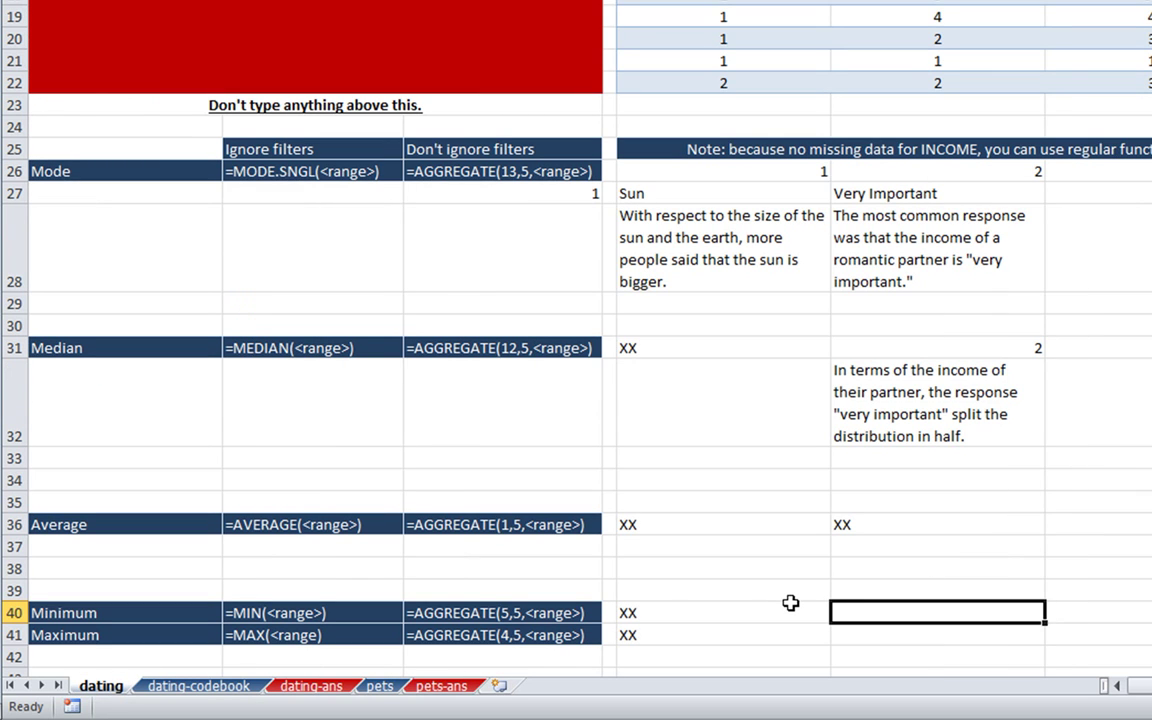
pyautogui.write('=min(')
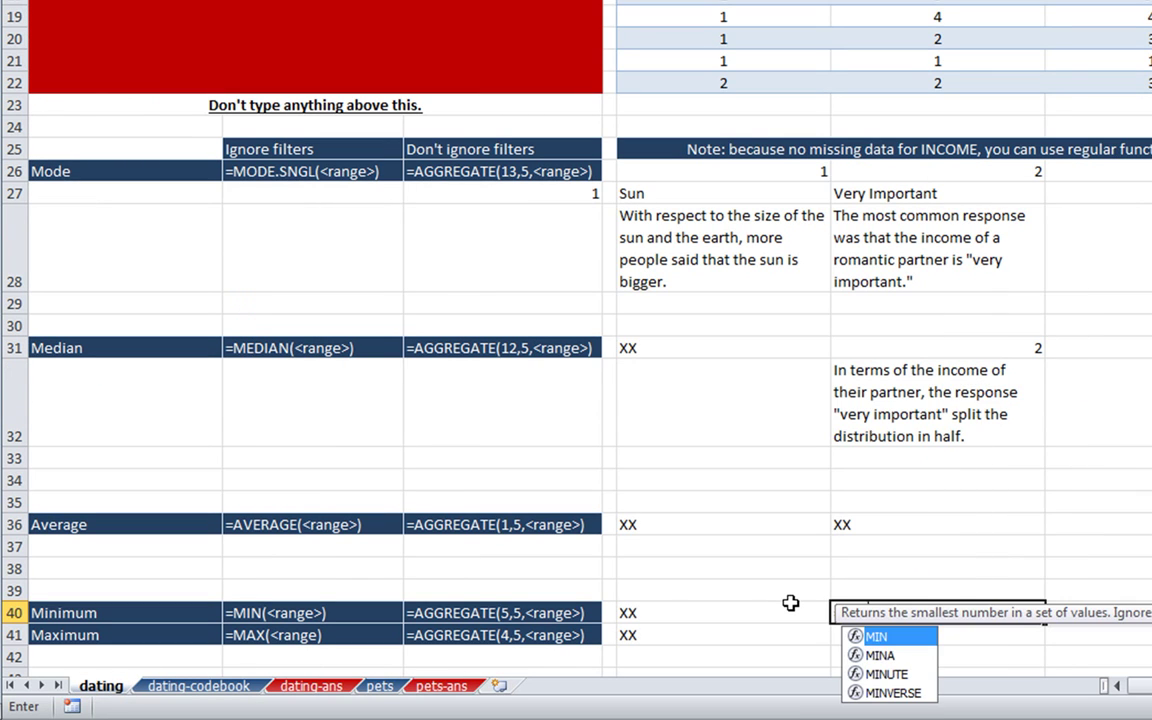
pyautogui.write('dating')
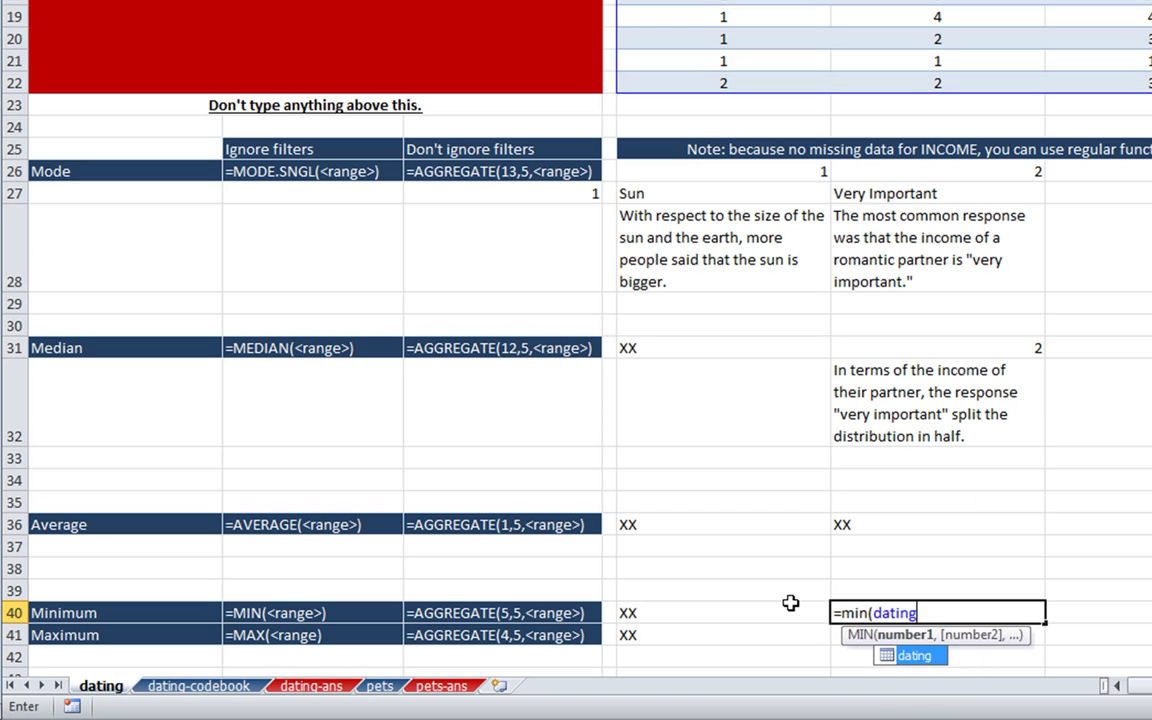
pyautogui.write('[i')
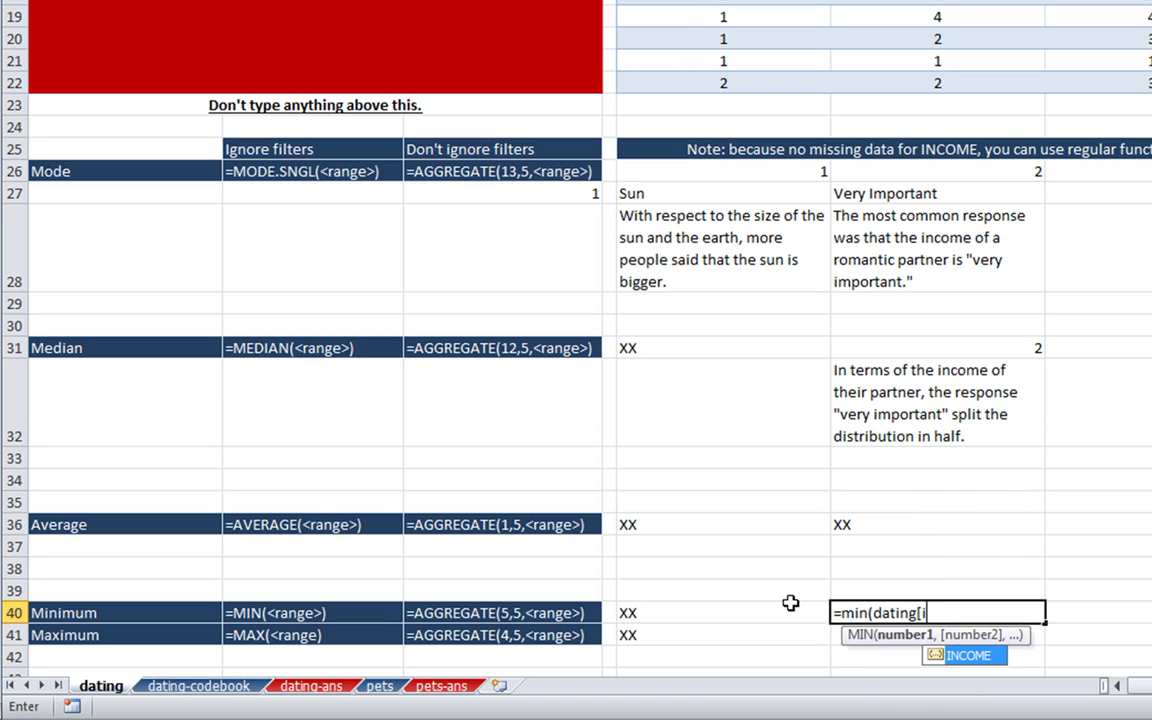
pyautogui.write('n')
pyautogui.press('Tab')
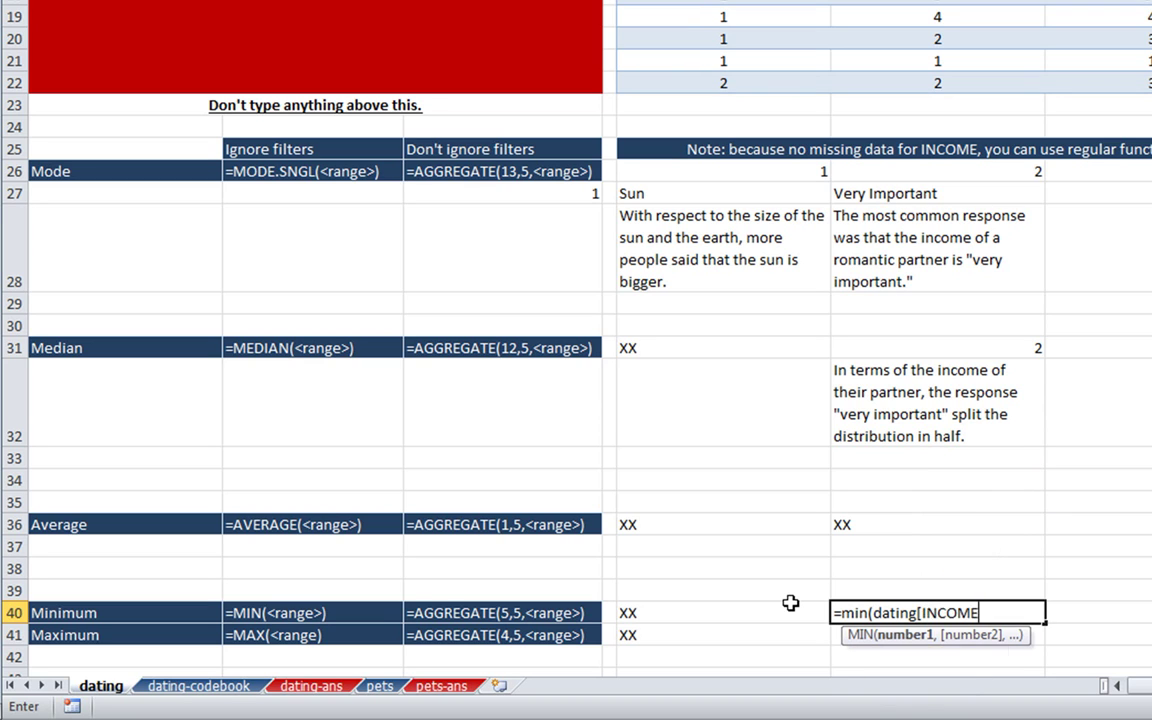
pyautogui.write(']')
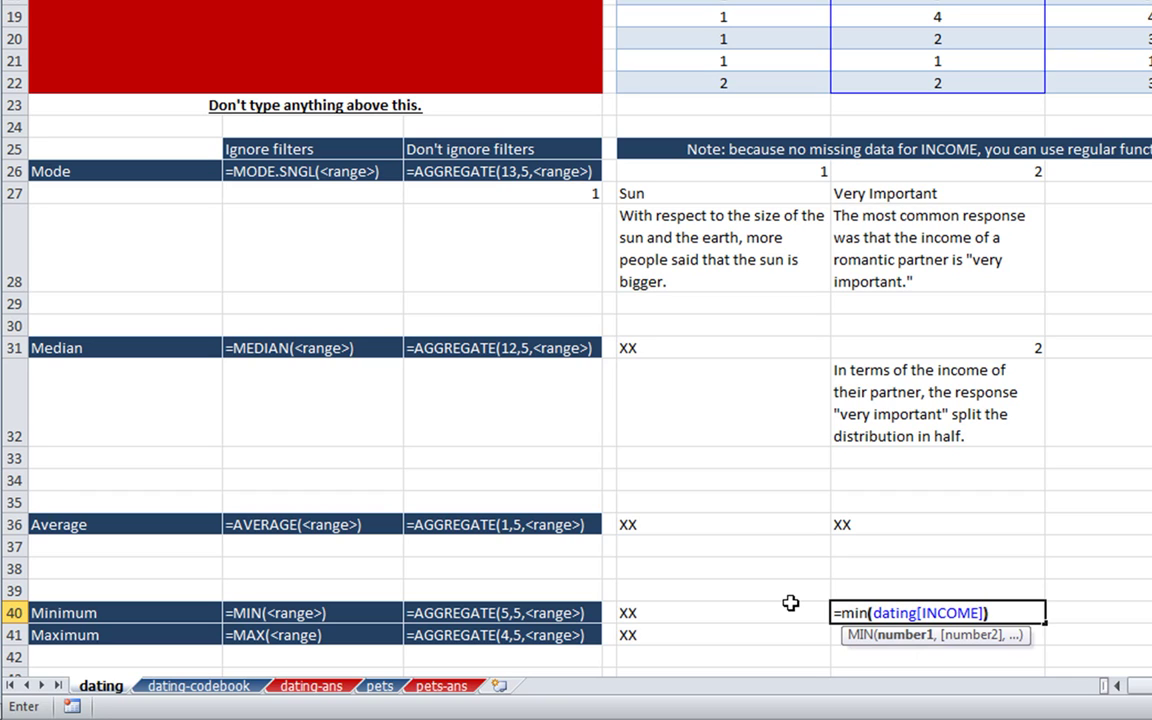
pyautogui.write(')')
pyautogui.press('Return')
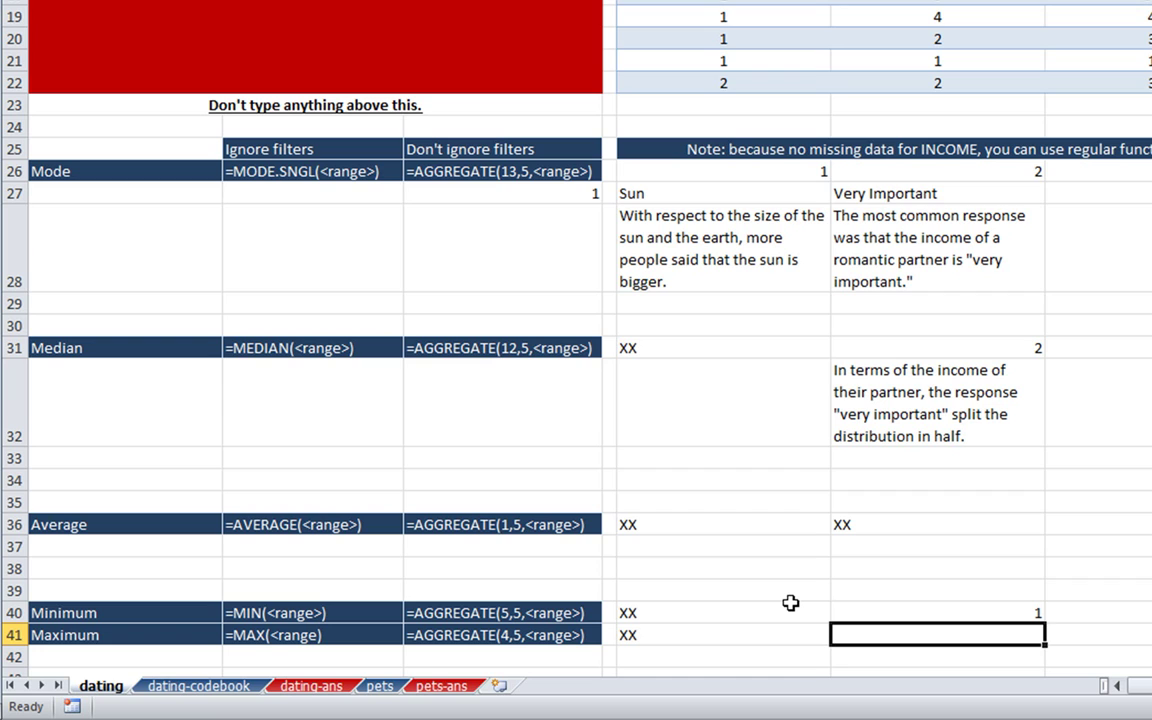
# Step: Enter =MAX(dating[INCOME]) as the Maximum for the INCOME column
pyautogui.write('=max')
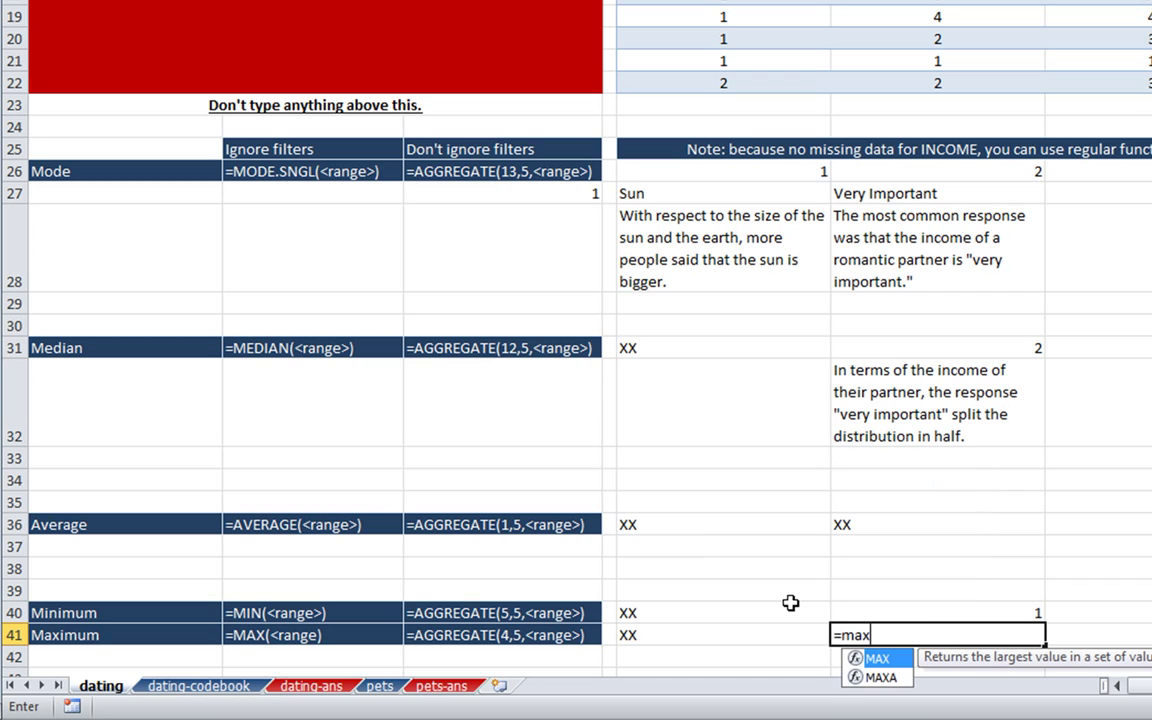
pyautogui.press('Tab')
pyautogui.write('dat')
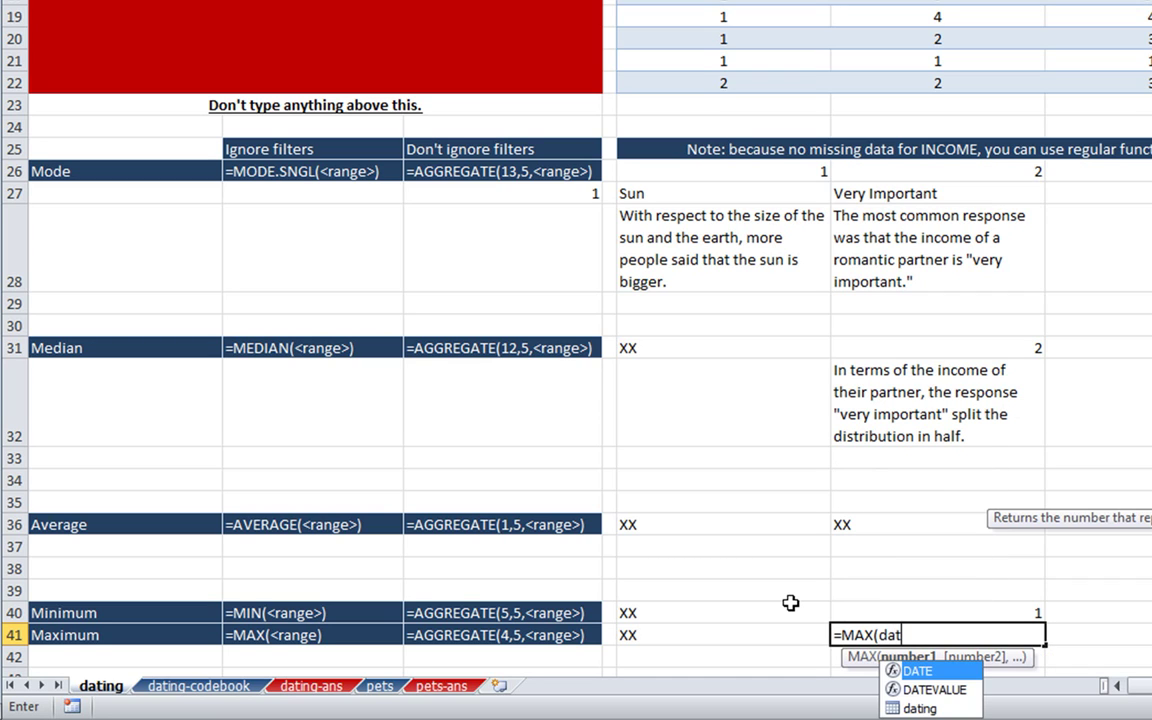
pyautogui.press('Down')
pyautogui.press('Down')
pyautogui.press('Tab')
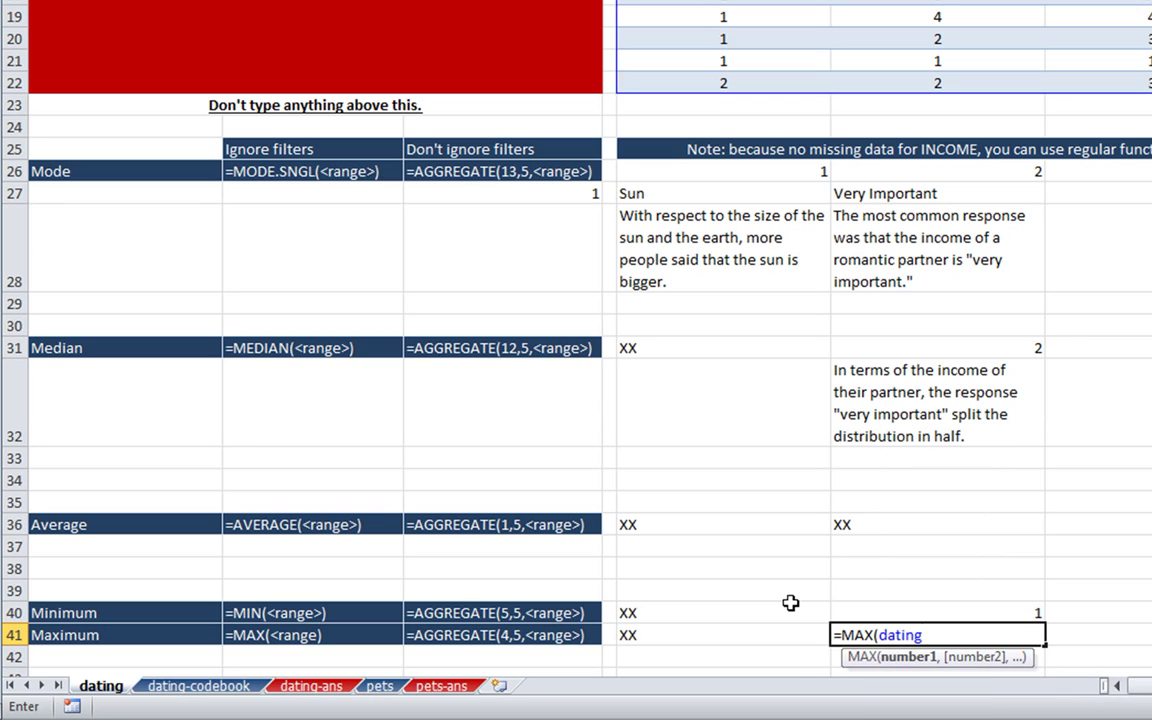
pyautogui.write('[in')
pyautogui.press('Tab')
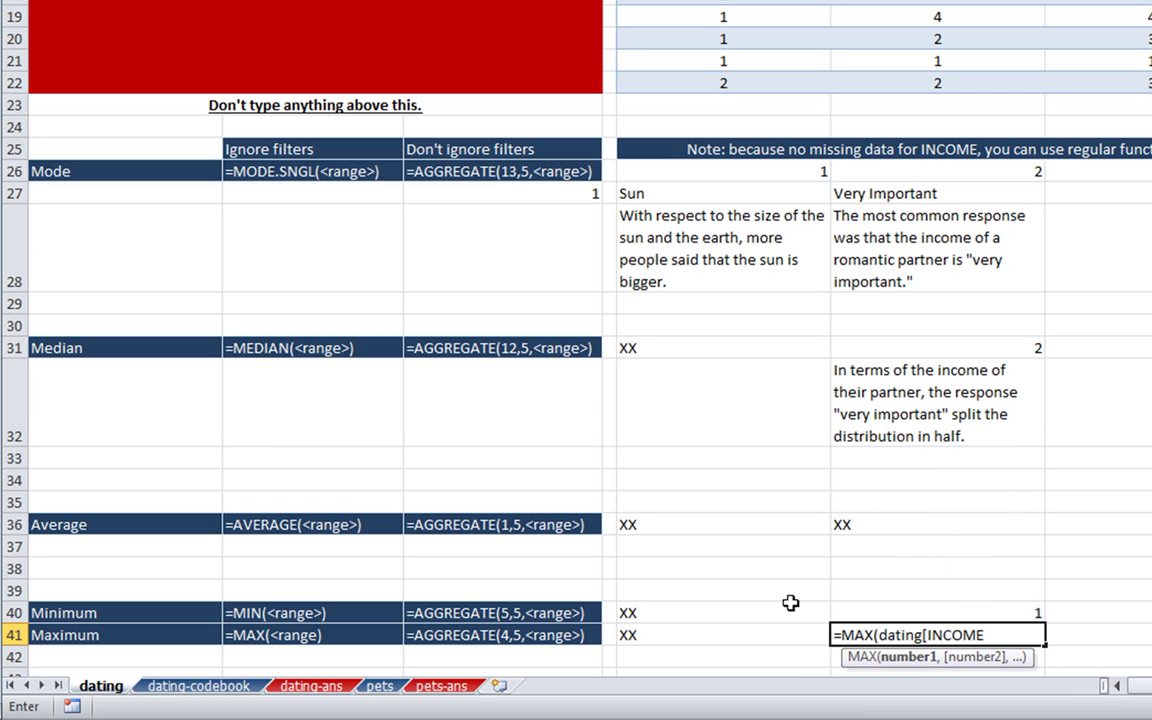
pyautogui.write(']')
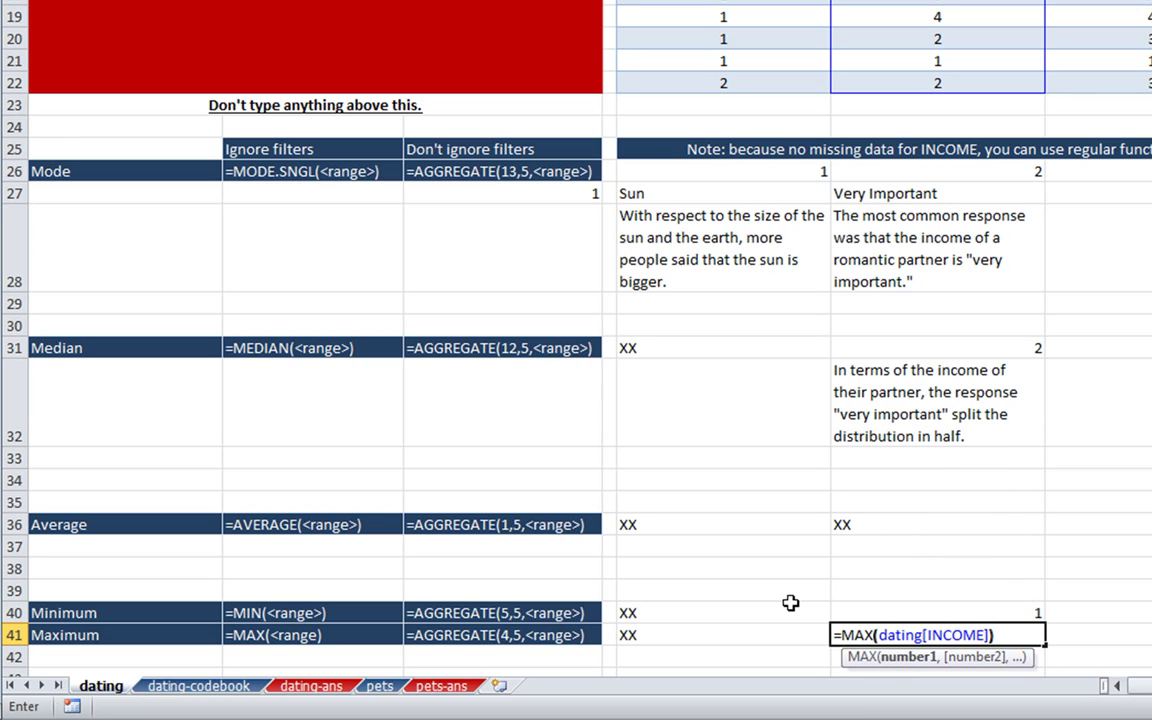
pyautogui.press('Return')
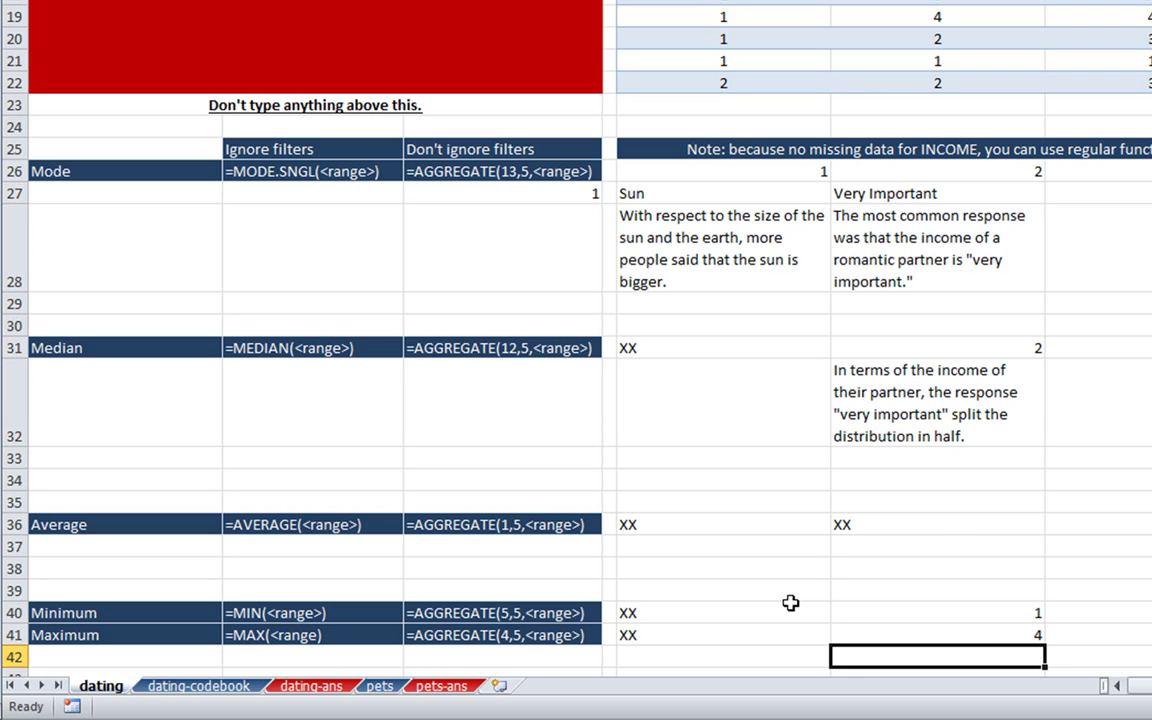
# Step: Examine the INCOME answer labels and codes in dating-codebook, especially "Not at all important", and return to the dating sheet
pyautogui.scroll(3, 945, 553)
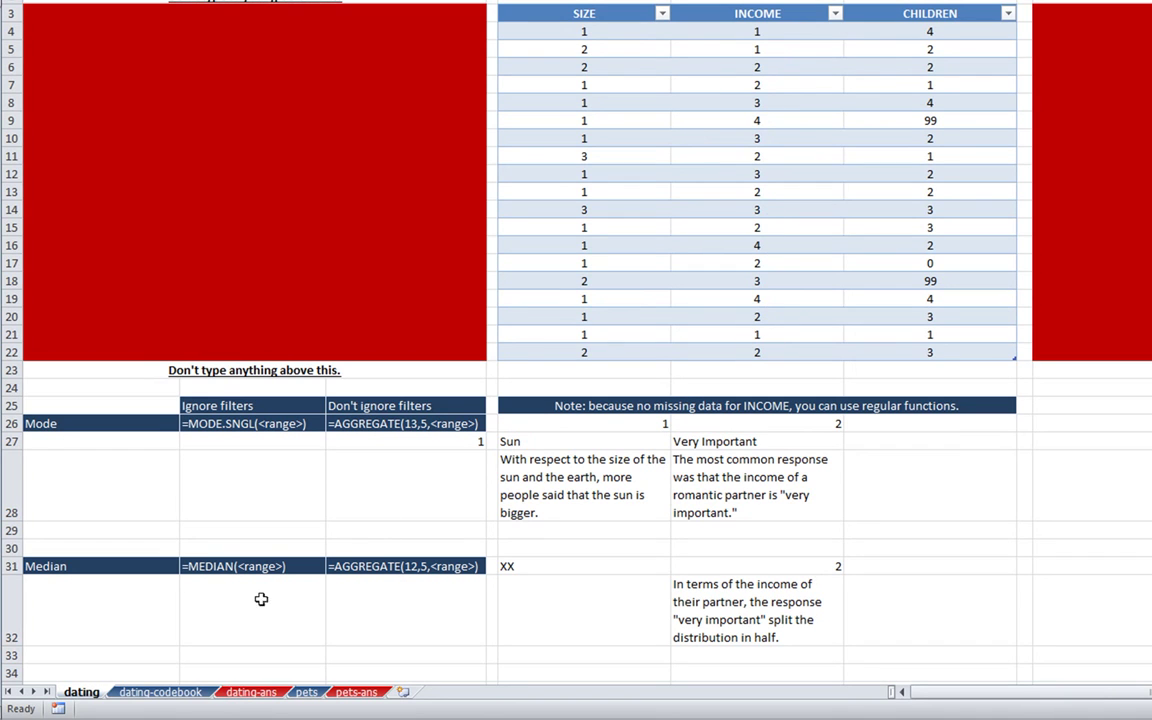
pyautogui.click(121, 691)
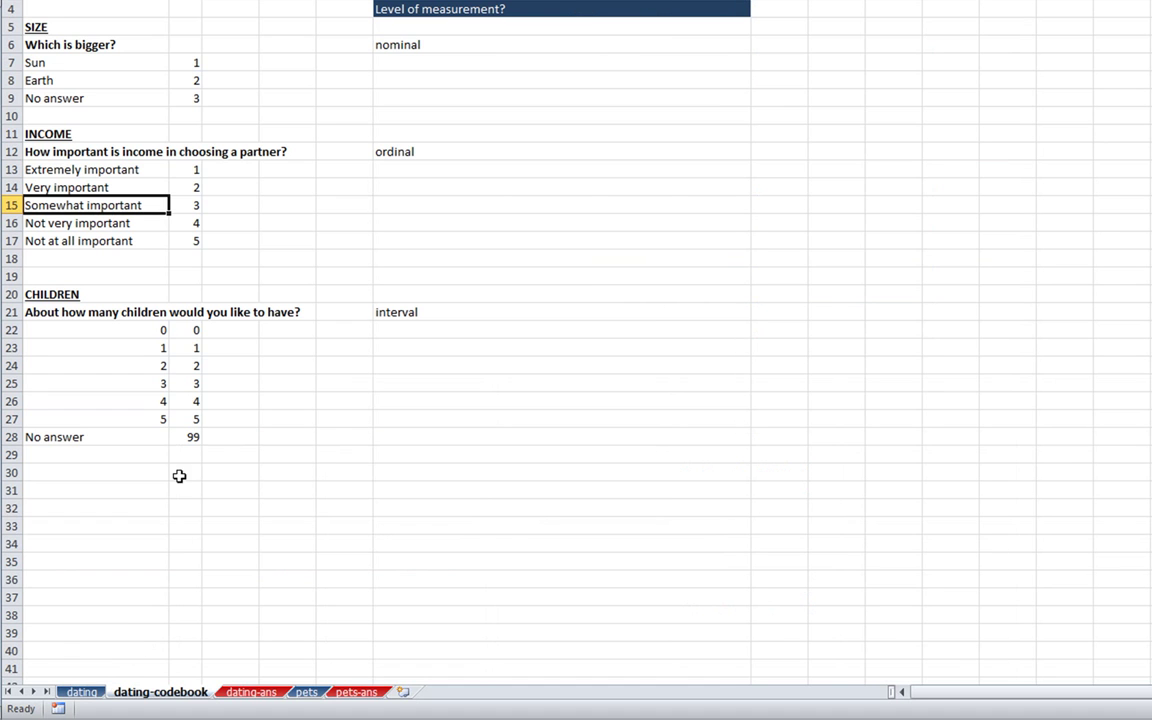
pyautogui.click(191, 241)
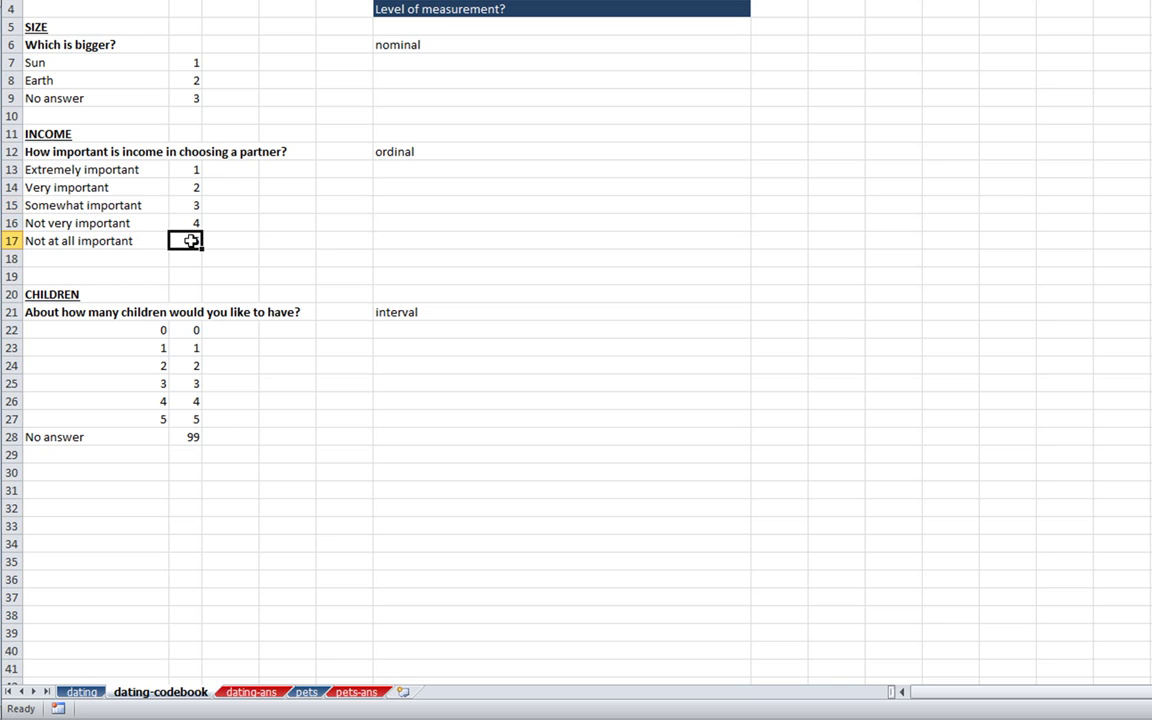
pyautogui.click(115, 240)
pyautogui.click(186, 241)
pyautogui.click(148, 240)
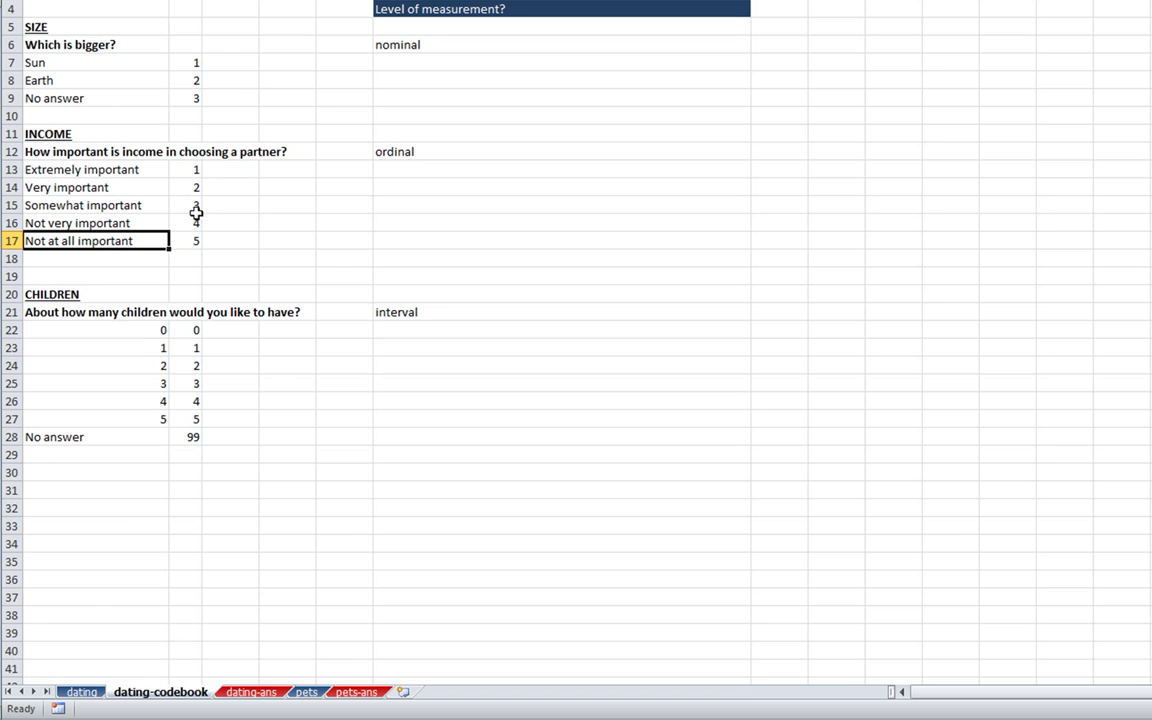
pyautogui.click(82, 692)
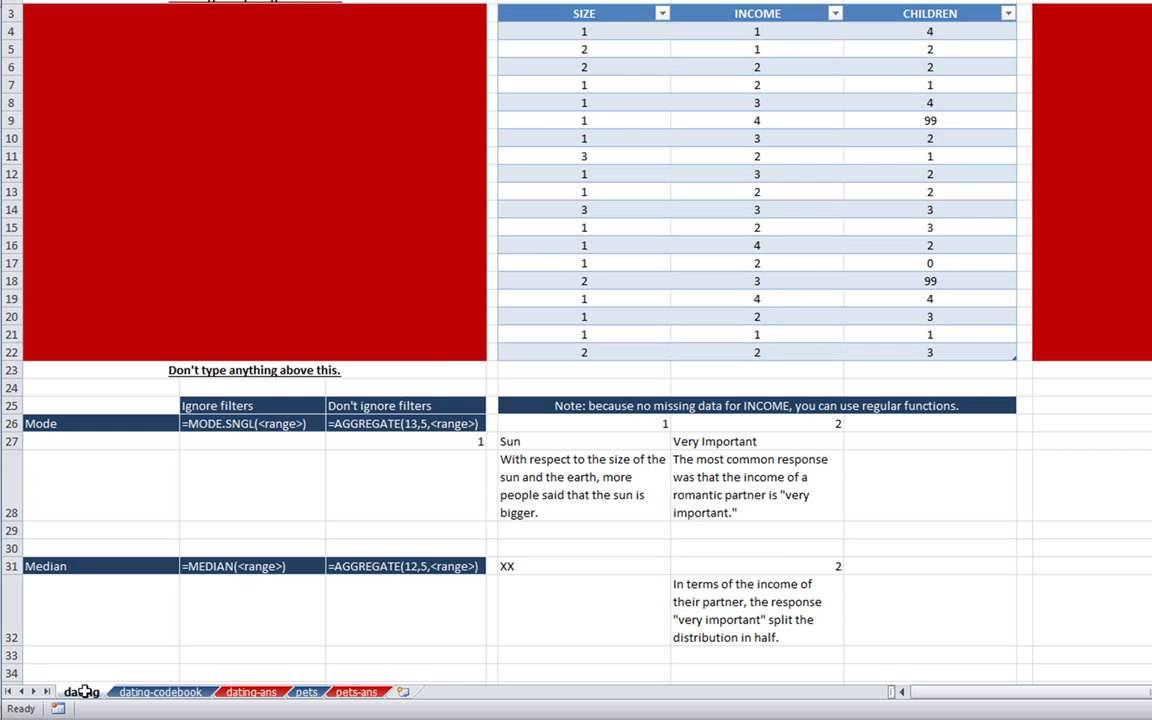
# Step: Below INCOME's Maximum, write: Regarding the income of their potential partner, answers ranged from "extremely important" to "not very important."
pyautogui.scroll(-7, 806, 530)
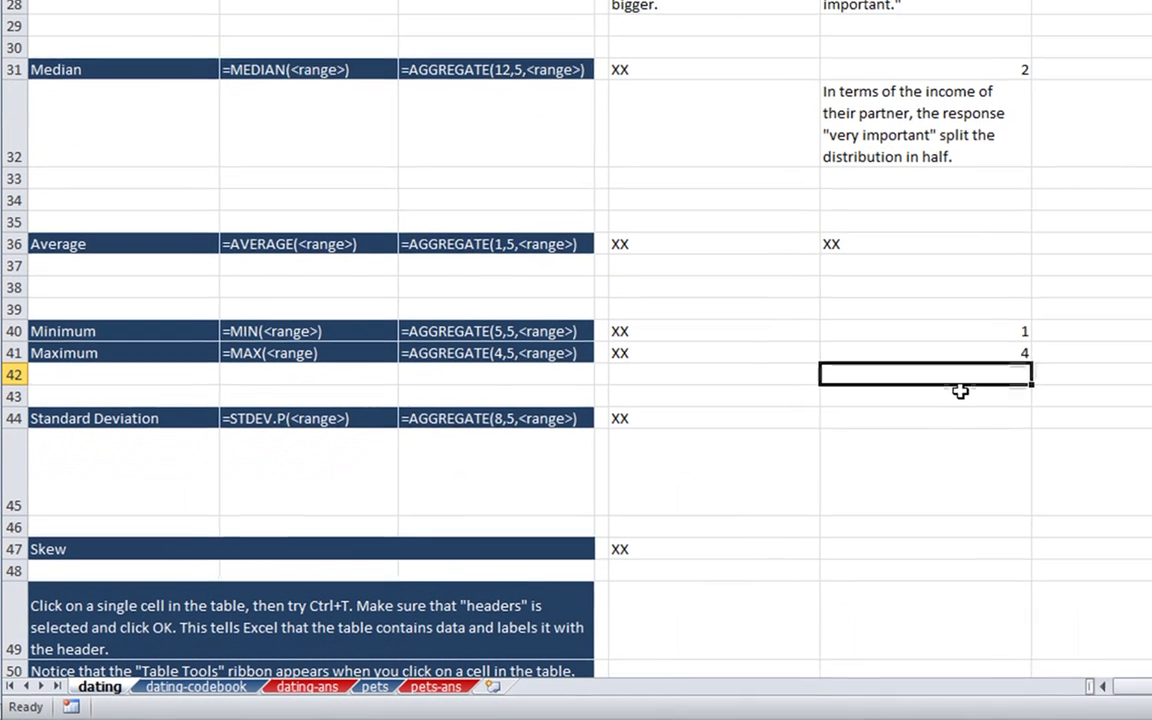
pyautogui.write('Rega')
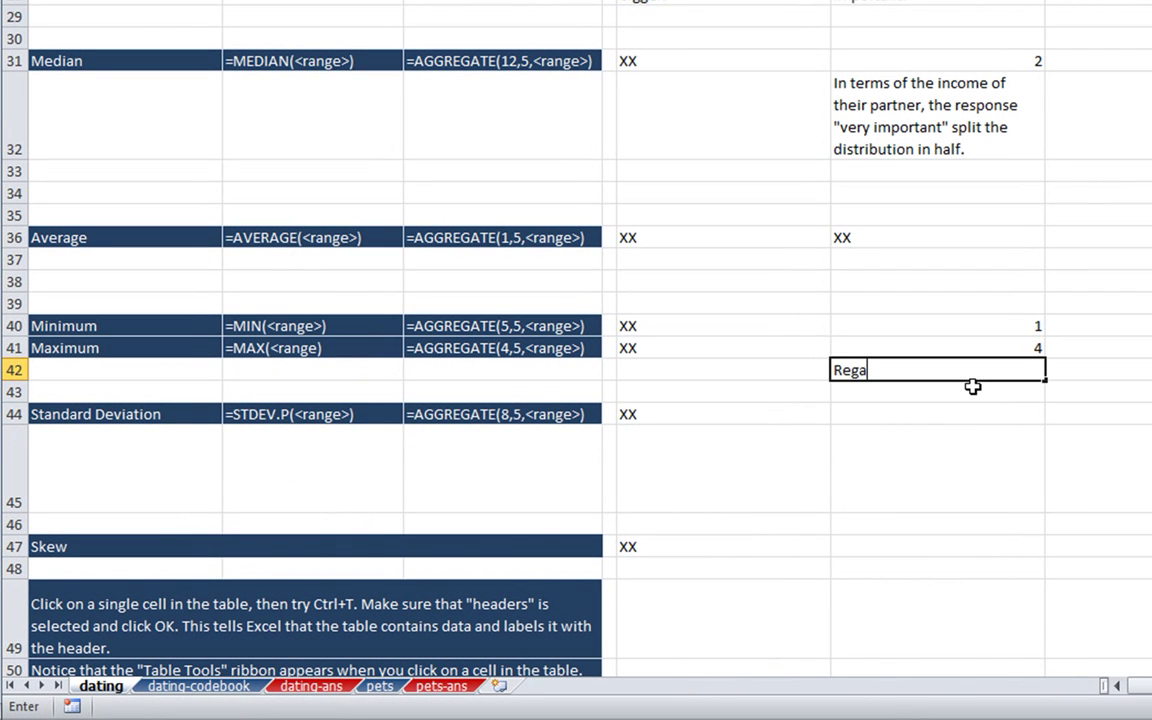
pyautogui.write('rding the income of th')
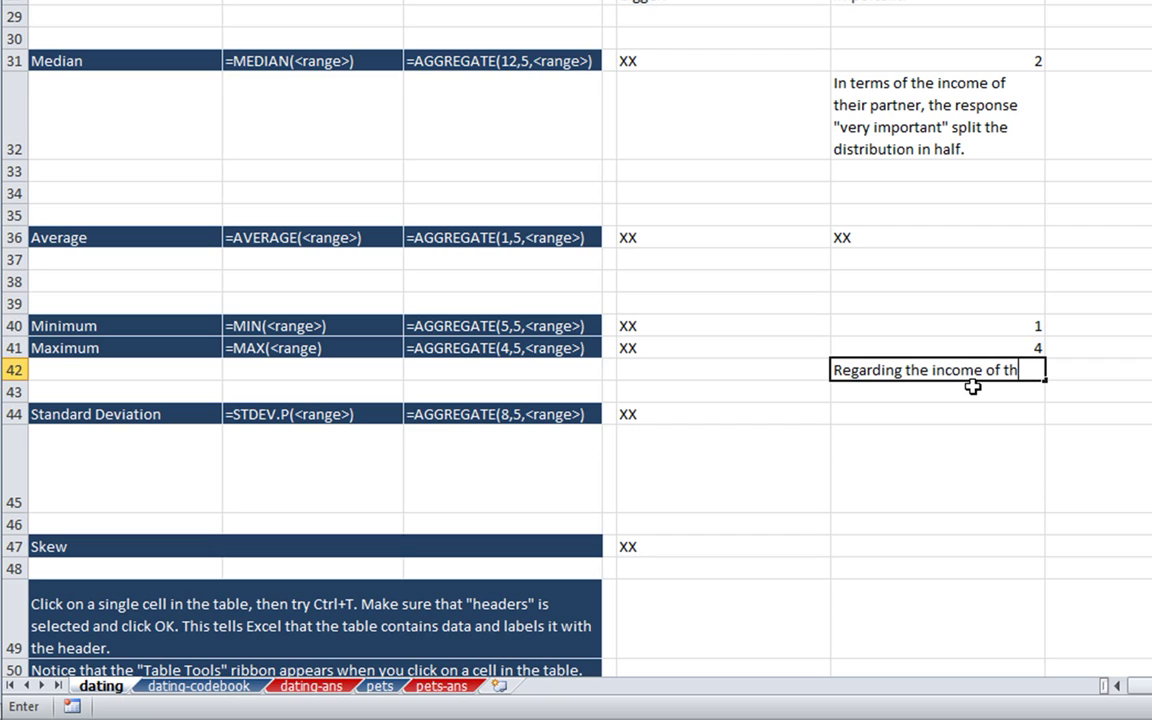
pyautogui.write('eir potent')
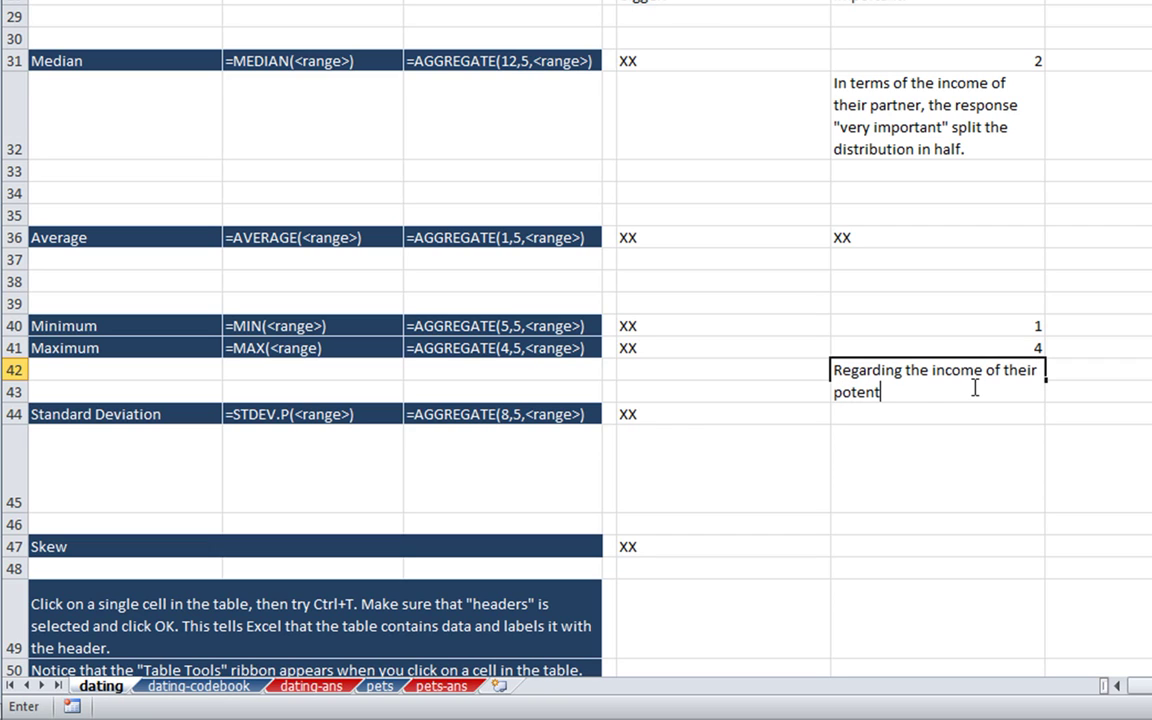
pyautogui.write('ial partner, answers ranged from ')
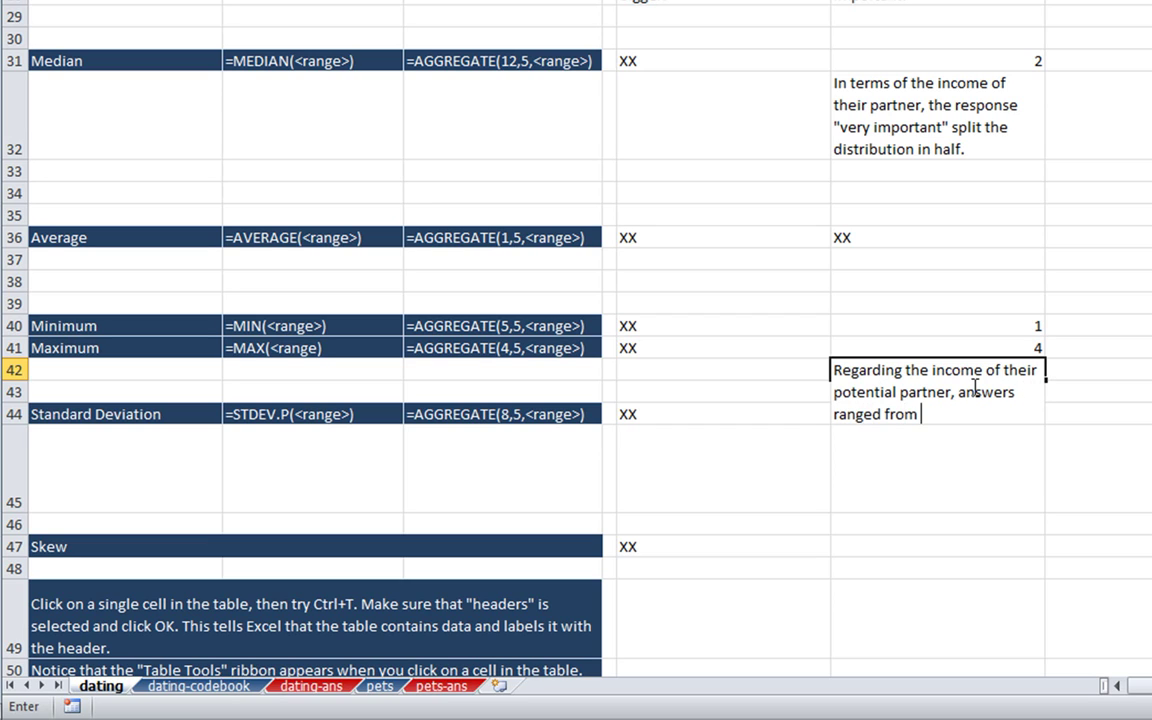
pyautogui.write('"extremely imp')
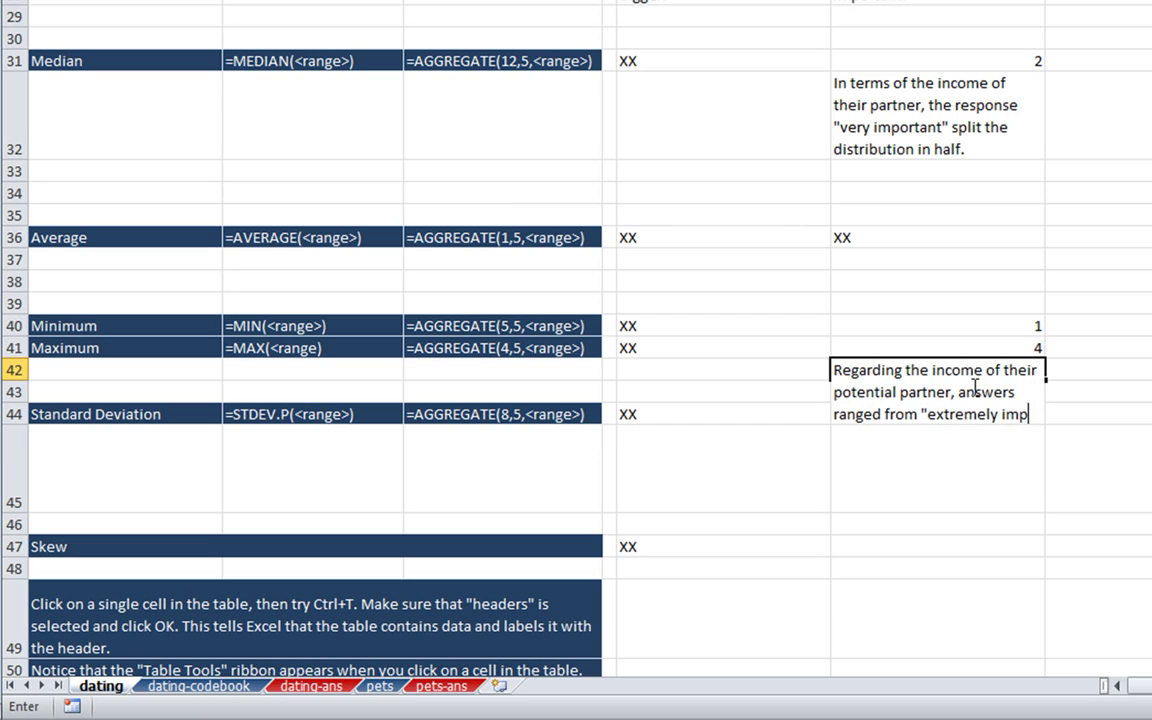
pyautogui.write('ortant "')
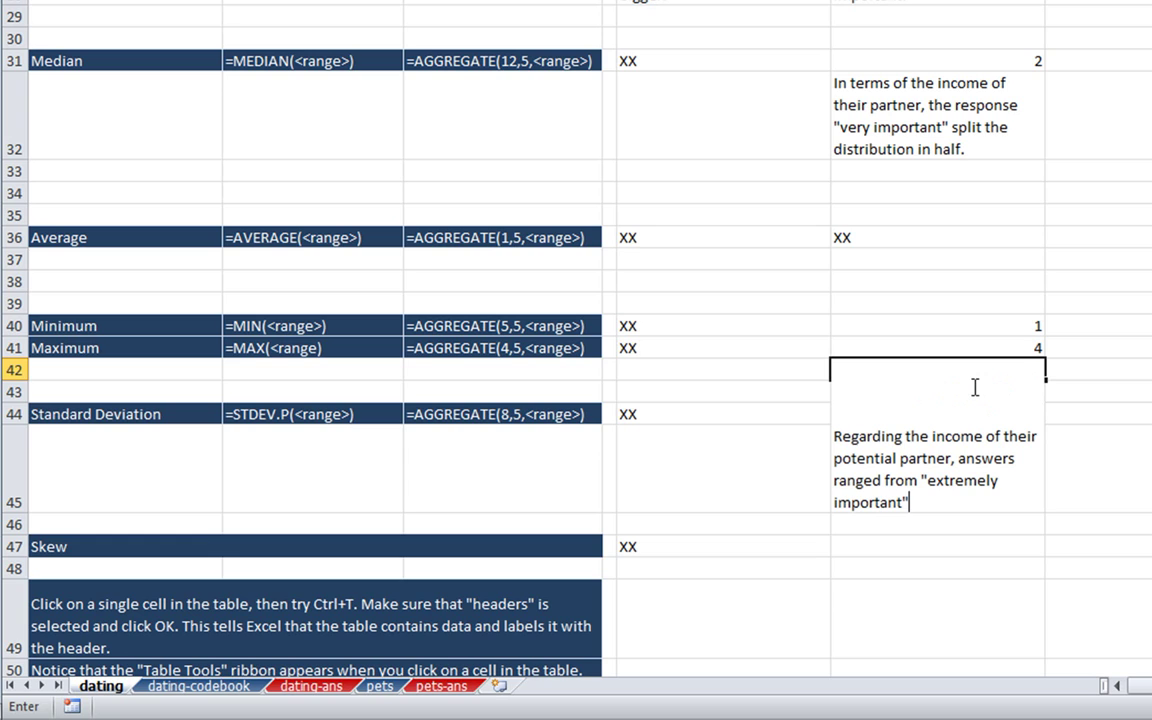
pyautogui.write(' to "')
pyautogui.press('BackSpace')
pyautogui.press('BackSpace')
pyautogui.press('BackSpace')
pyautogui.press('BackSpace')
pyautogui.press('BackSpace')
pyautogui.press('BackSpace')
pyautogui.press('BackSpace')
pyautogui.press('BackSpace')
pyautogui.press('BackSpace')
pyautogui.press('BackSpace')
pyautogui.press('BackSpace')
pyautogui.press('BackSpace')
pyautogui.press('BackSpace')
pyautogui.press('BackSpace')
pyautogui.press('BackSpace')
pyautogui.press('BackSpace')
pyautogui.write('not very import')
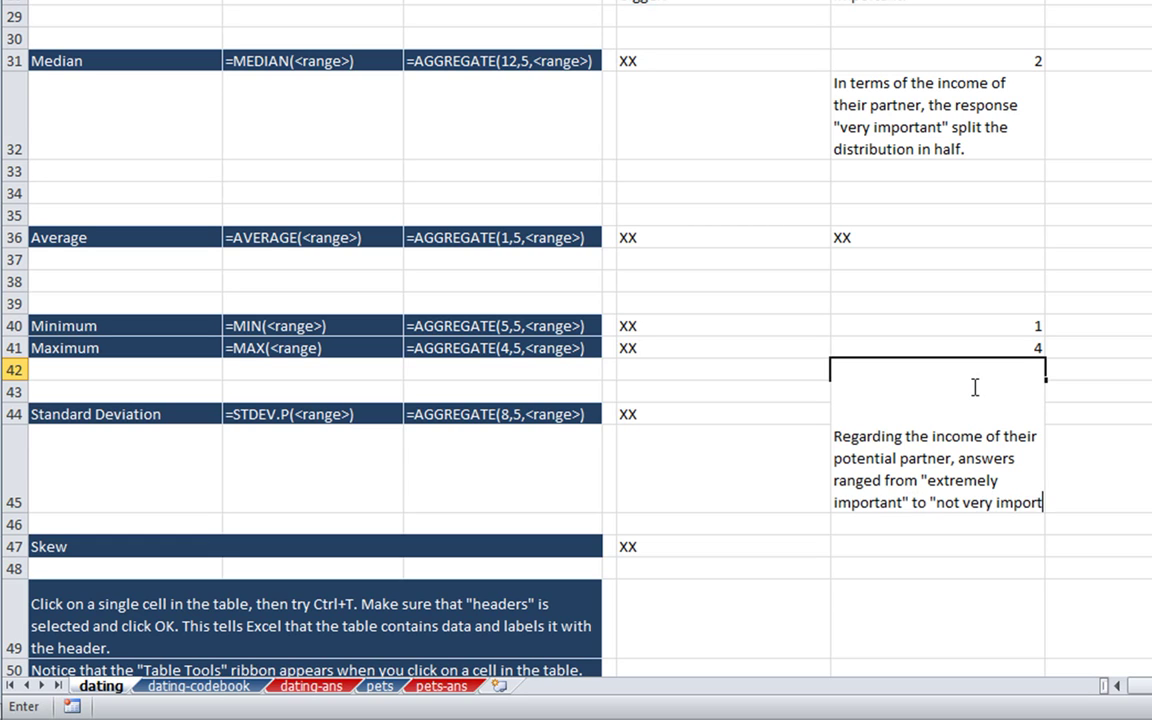
pyautogui.write('ant."')
pyautogui.press('Return')
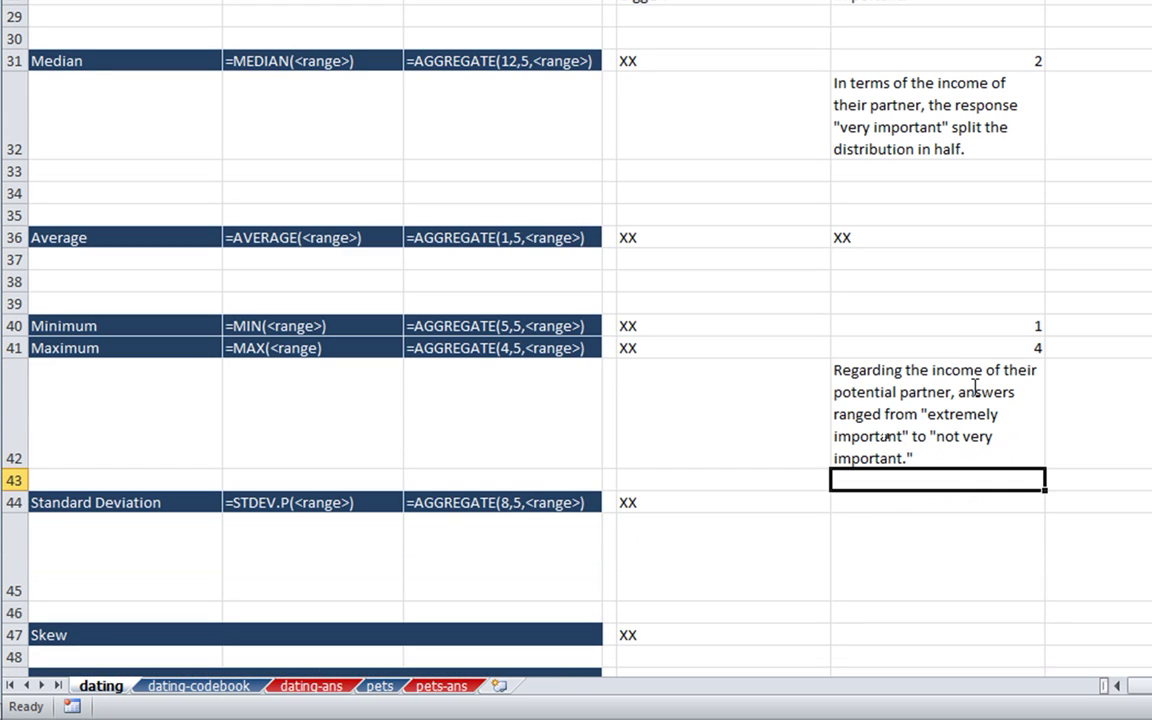
# Step: Review INCOME's range interpretation, its empty Standard Deviation cell and its Average entry
pyautogui.click(975, 390)
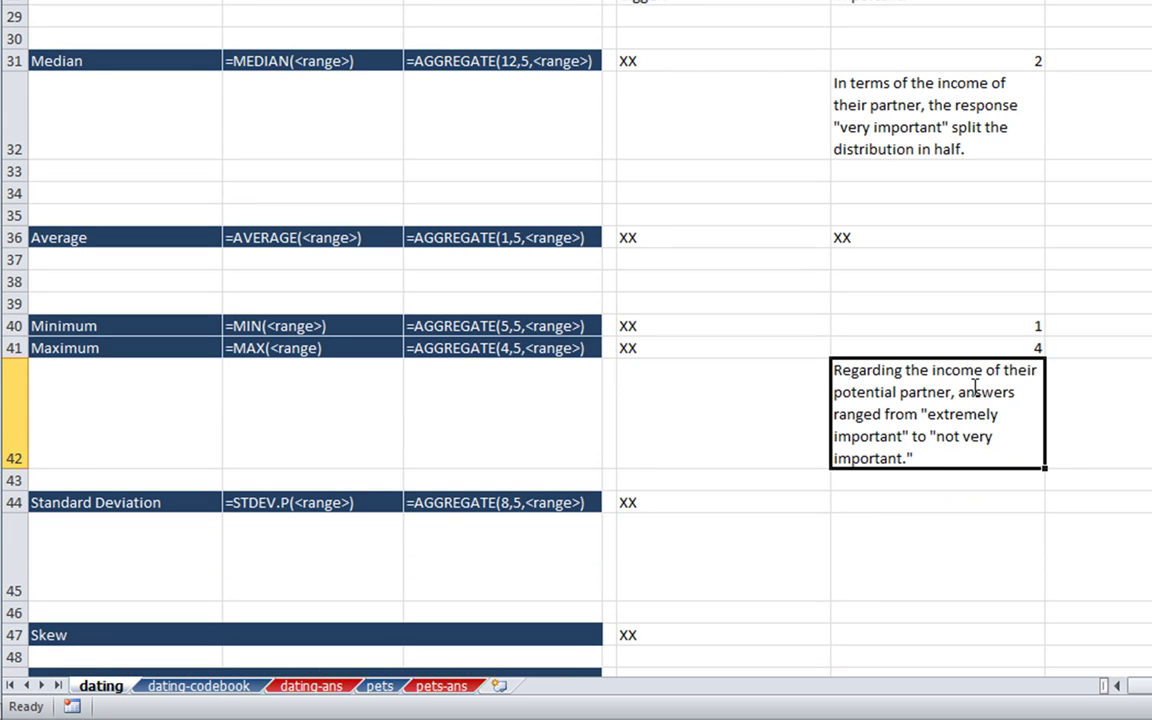
pyautogui.click(953, 501)
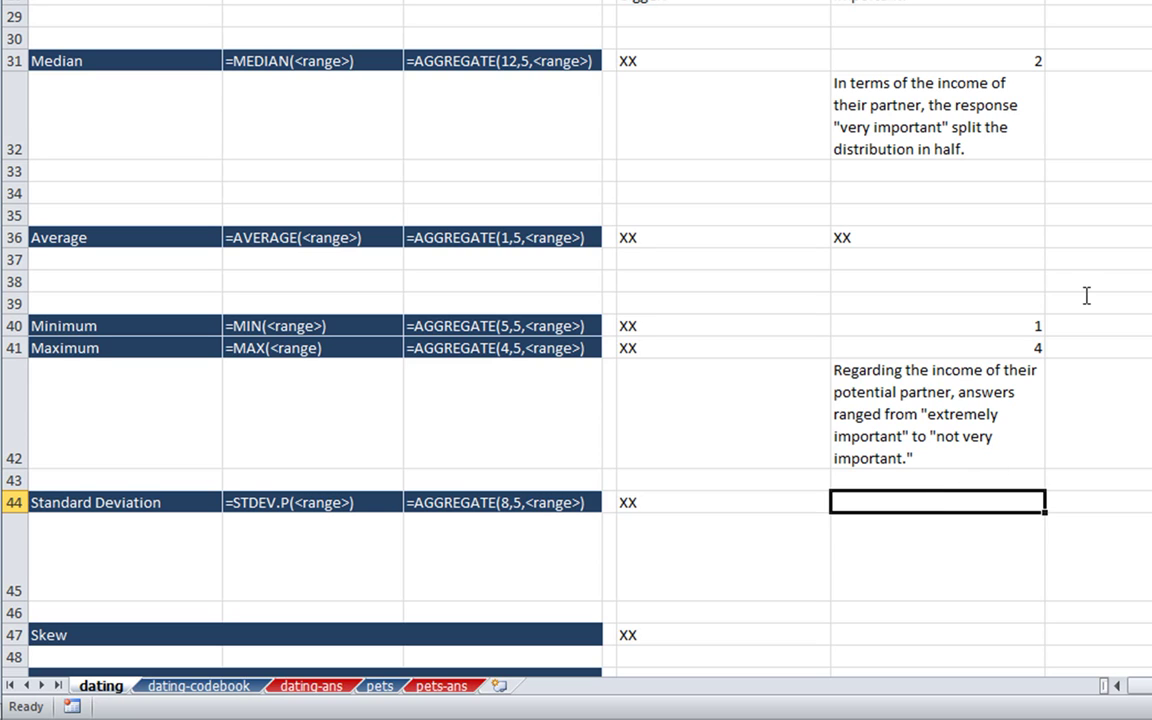
pyautogui.click(849, 237)
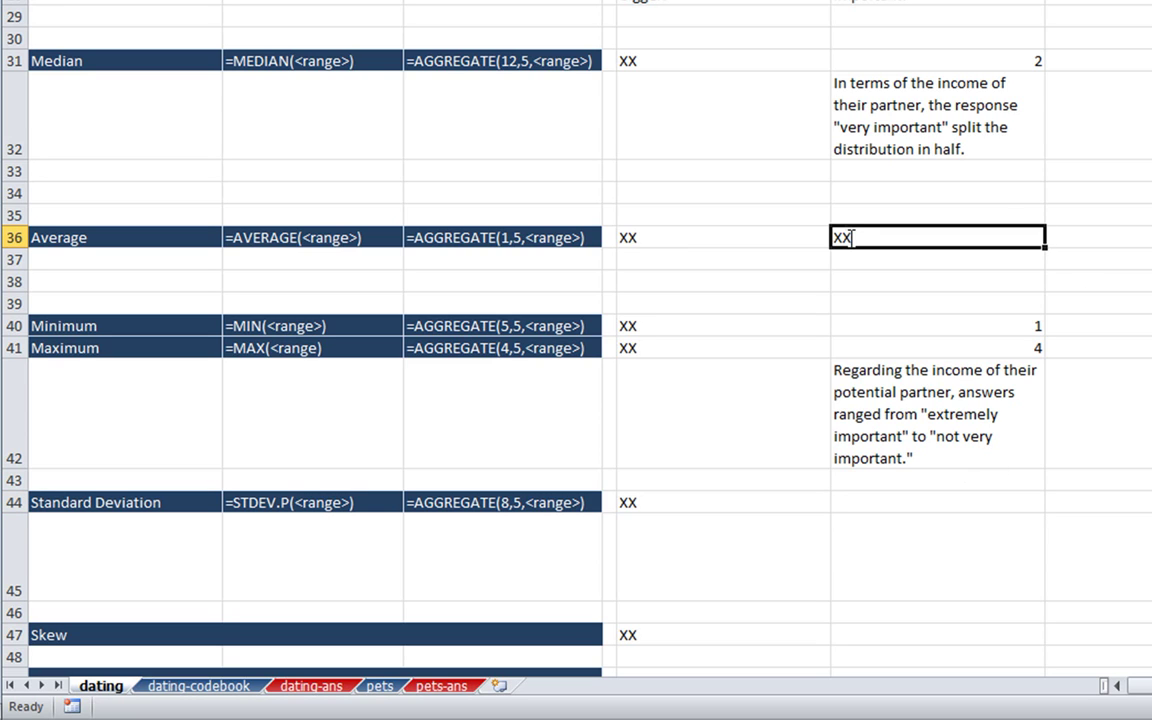
# Step: Mark INCOME's Standard Deviation and Skew as not applicable by entering XX for each
pyautogui.click(985, 502)
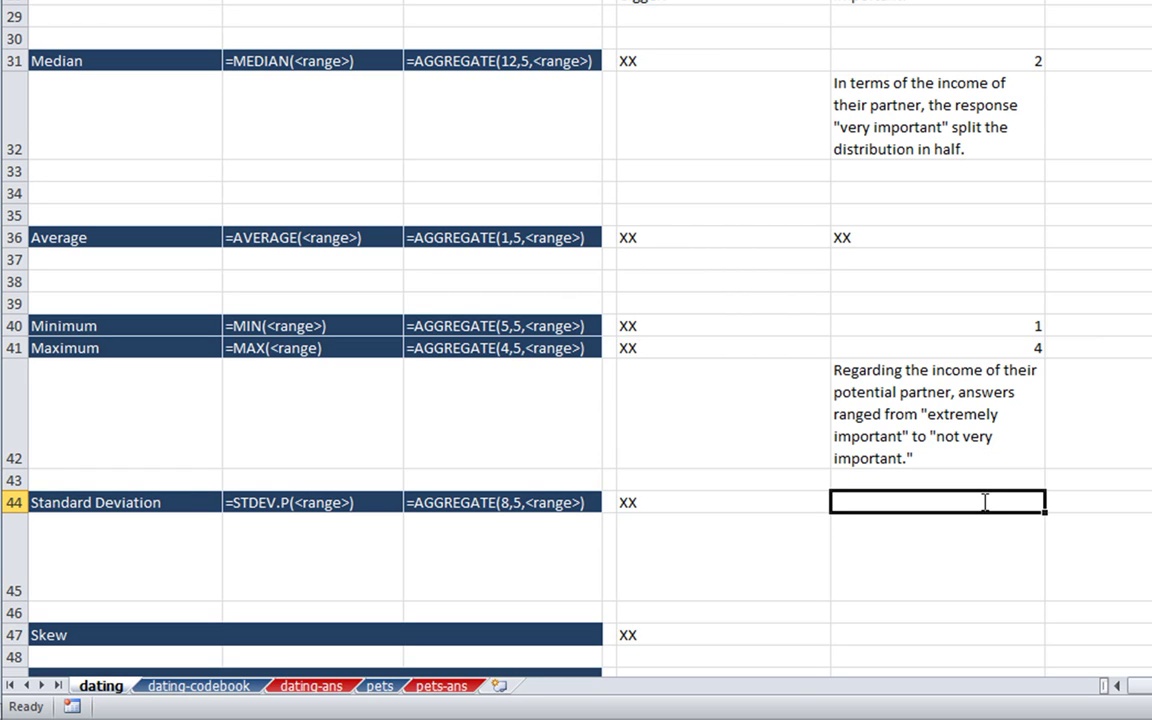
pyautogui.write('XX')
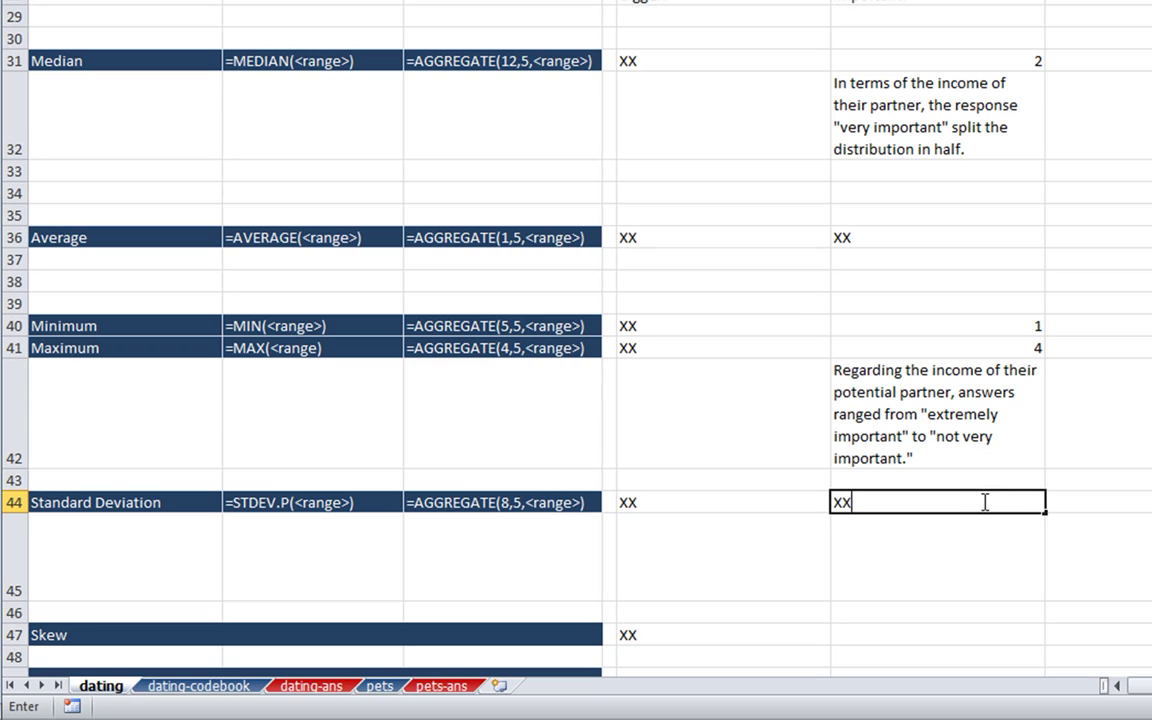
pyautogui.press('Return')
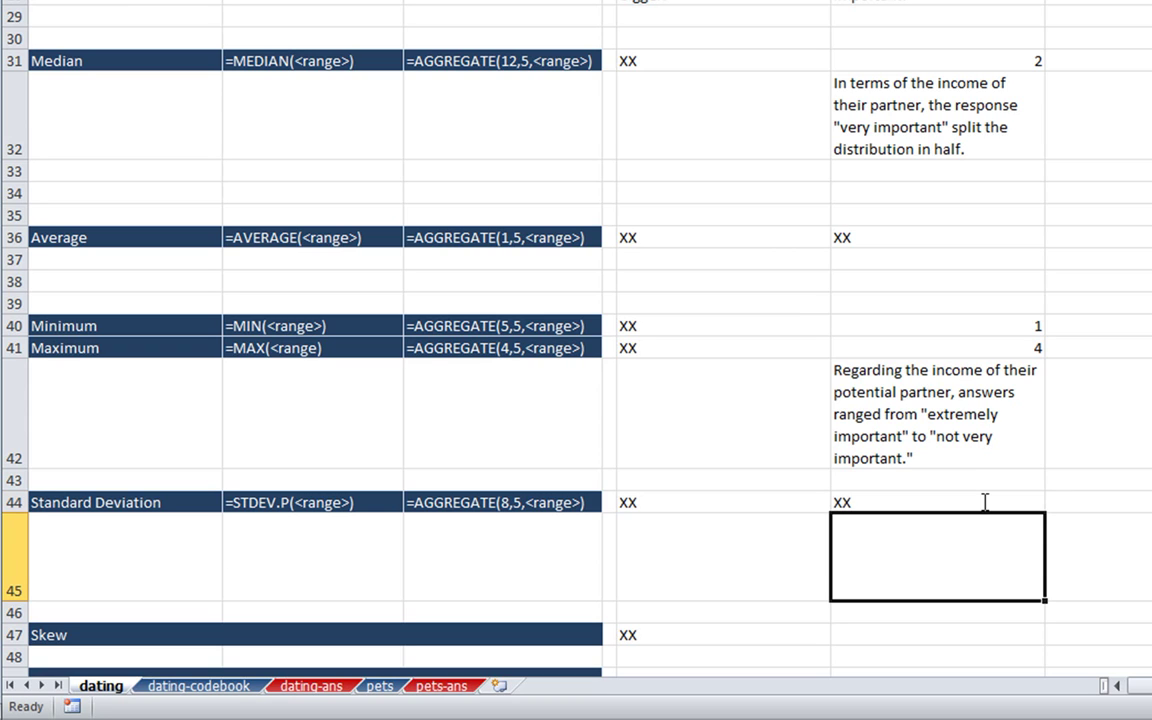
pyautogui.press('Down')
pyautogui.press('Down')
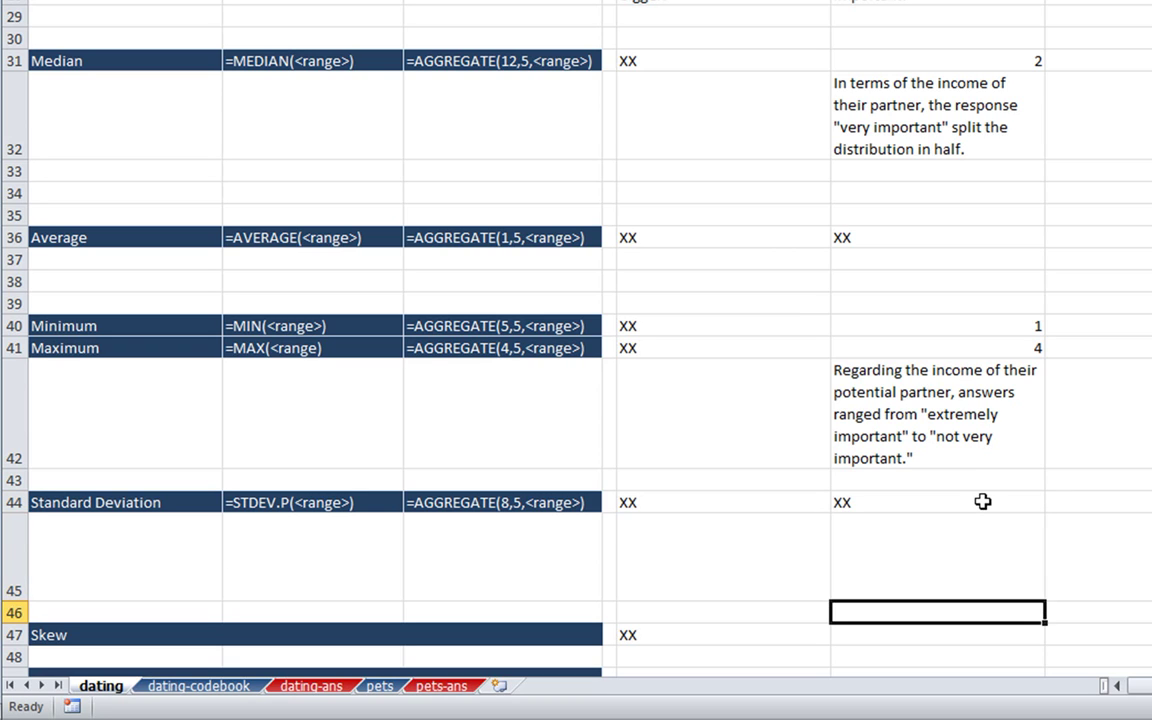
pyautogui.write('XX')
pyautogui.press('Return')
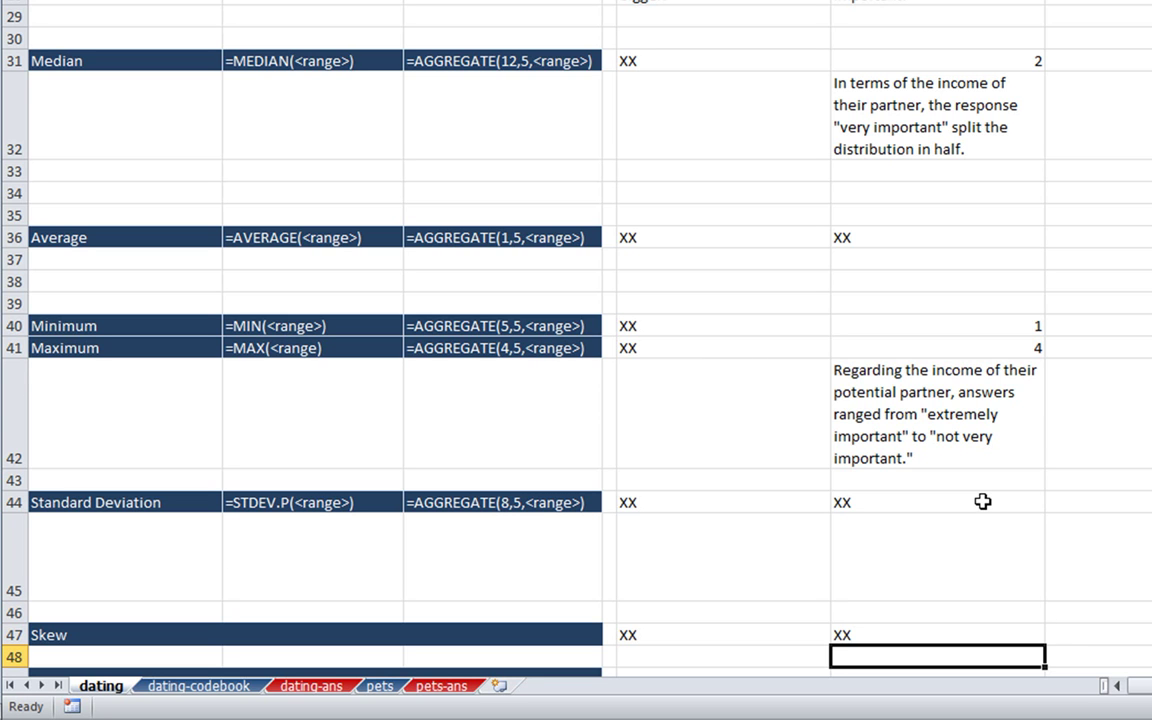
# Step: Filter the CHILDREN column of the dating data table to exclude the value 99
pyautogui.scroll(-1, 983, 502)
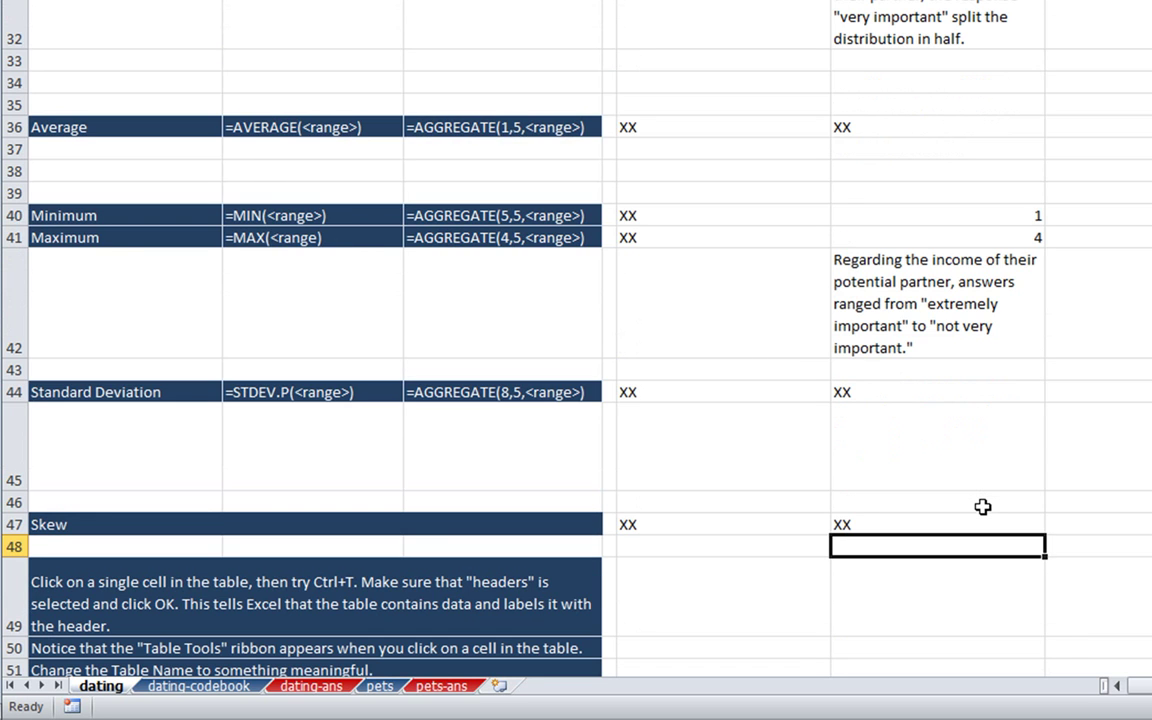
pyautogui.scroll(1, 983, 507)
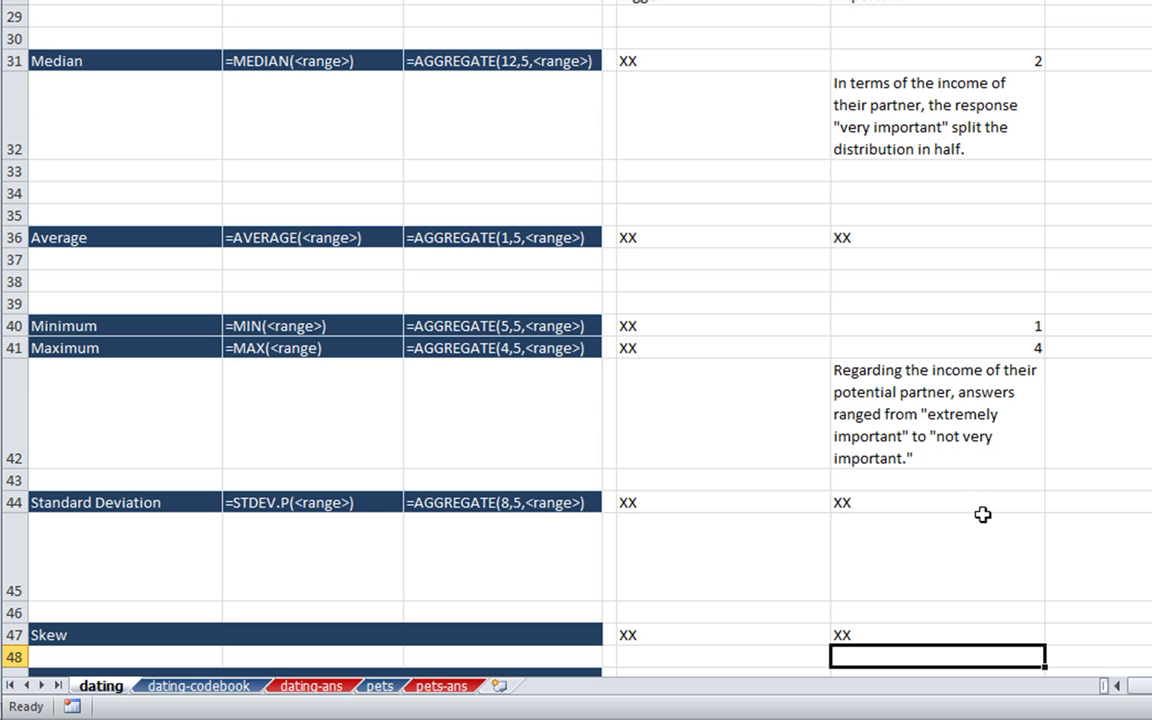
pyautogui.scroll(4, 977, 514)
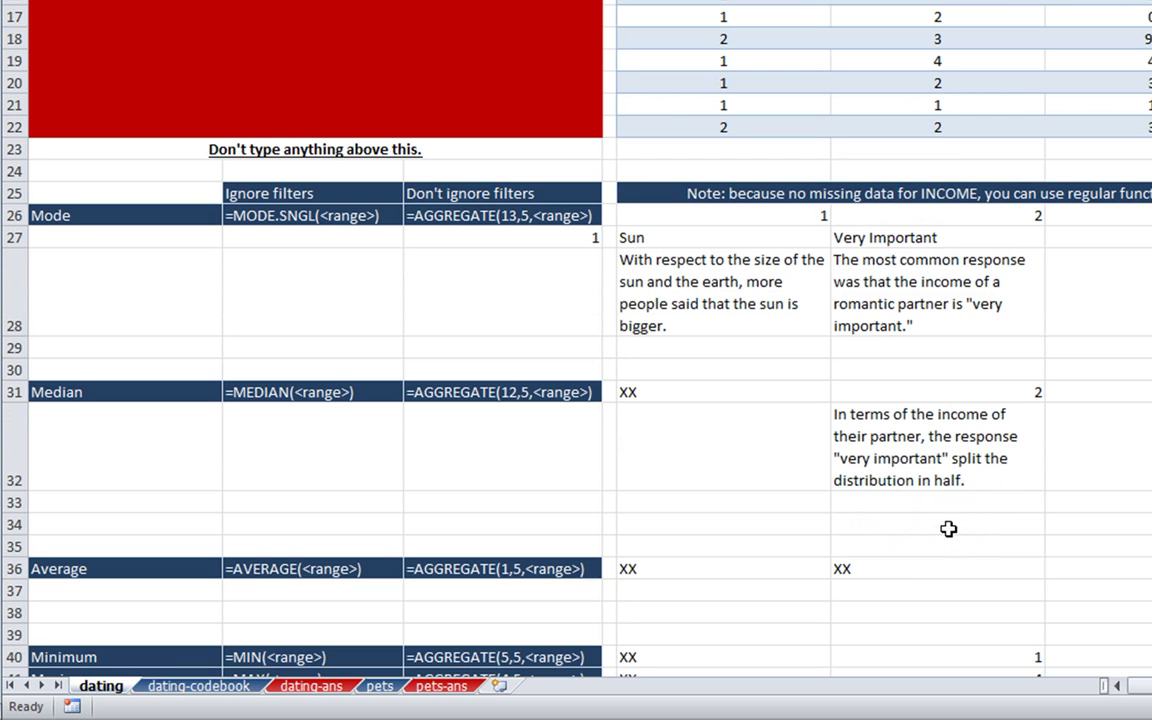
pyautogui.scroll(2, 946, 515)
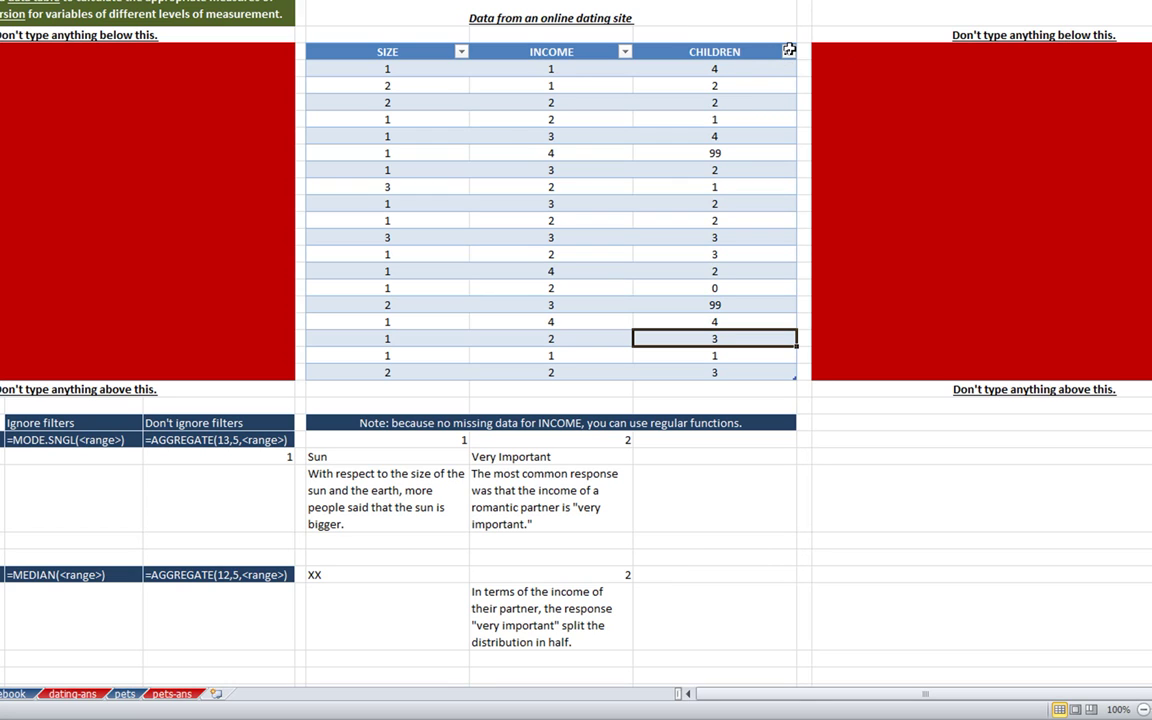
pyautogui.click(789, 50)
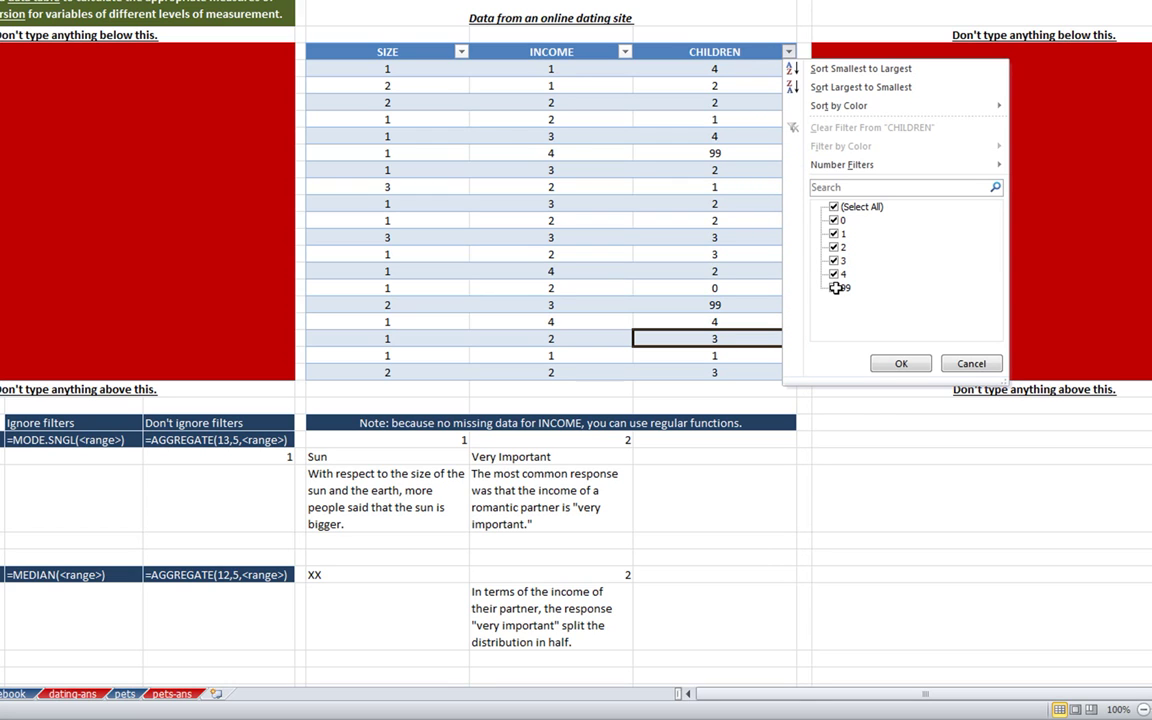
pyautogui.click(836, 288)
pyautogui.click(897, 362)
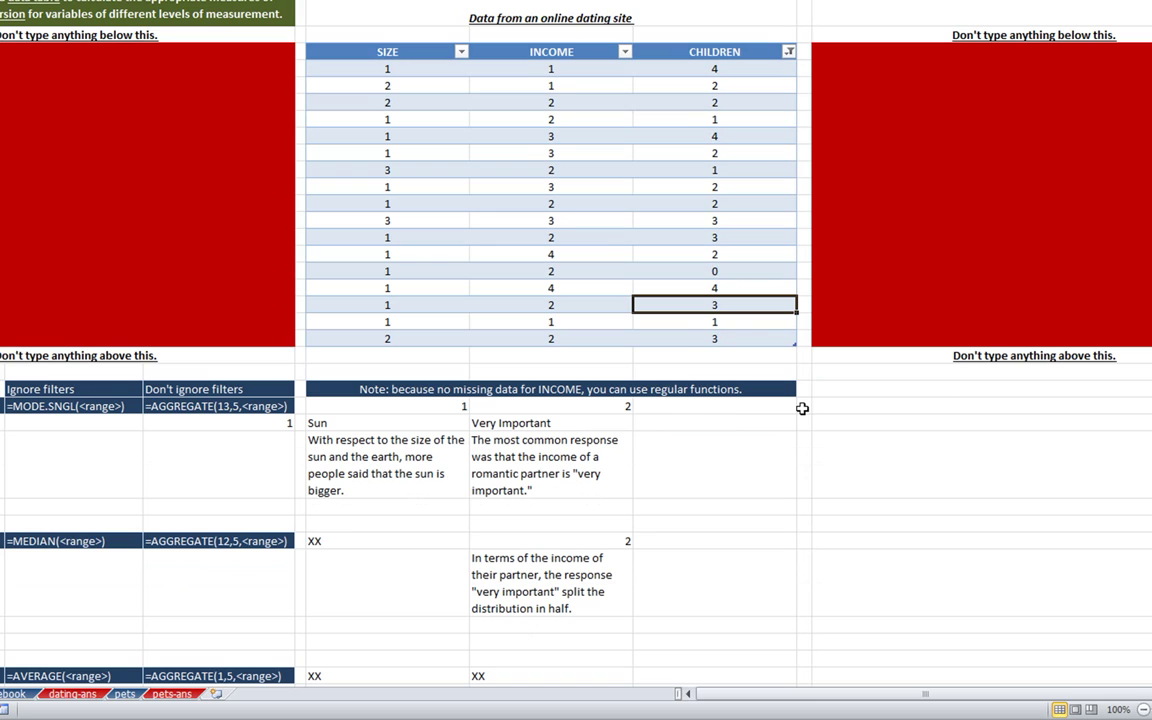
# Step: Try =AVERAGE(dating[CHILDREN]) as the Average for the CHILDREN column
pyautogui.click(733, 407)
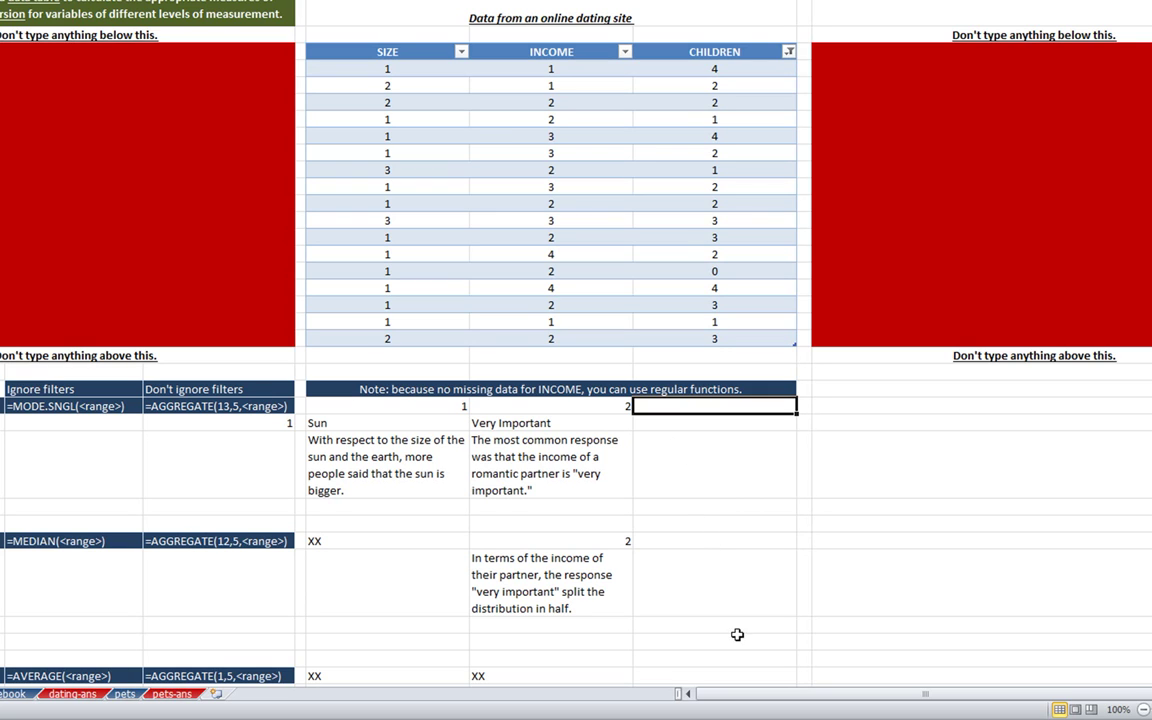
pyautogui.click(732, 679)
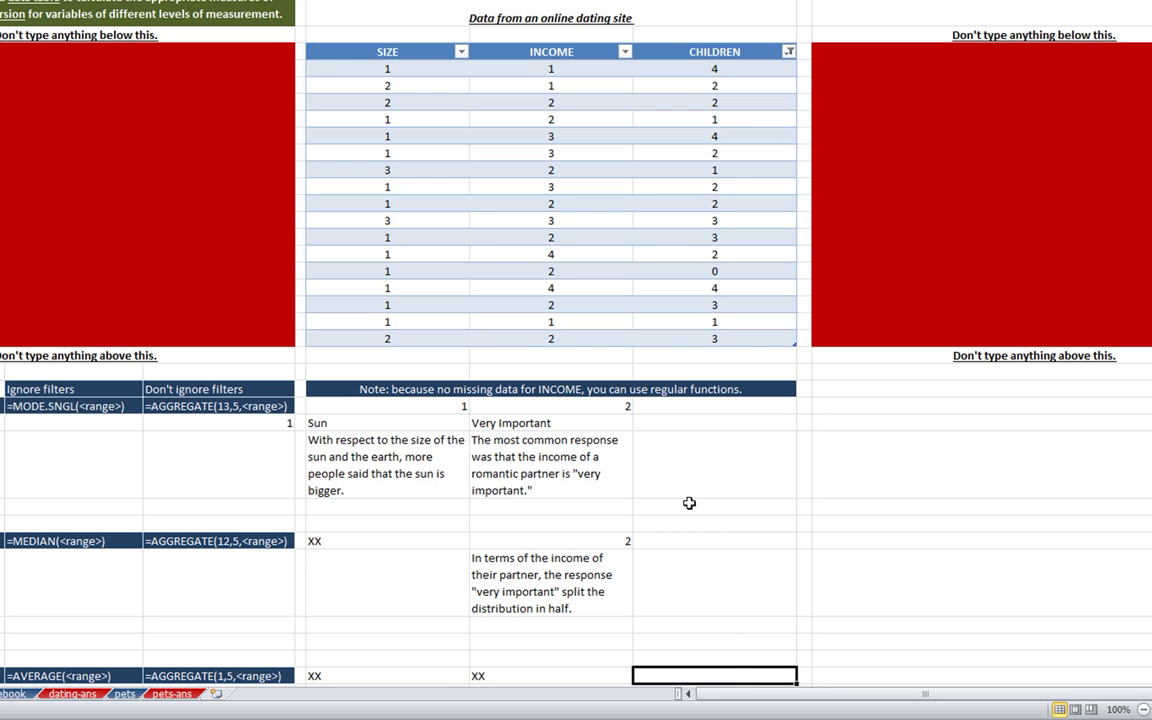
pyautogui.write('=aver')
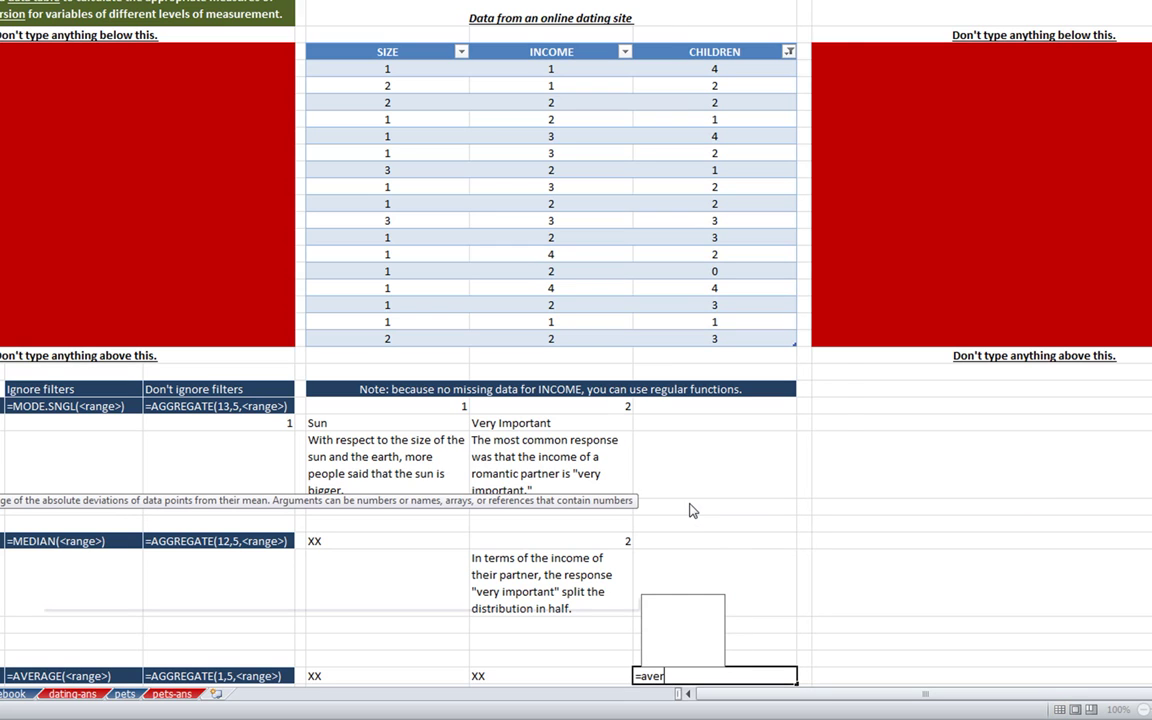
pyautogui.write('age(')
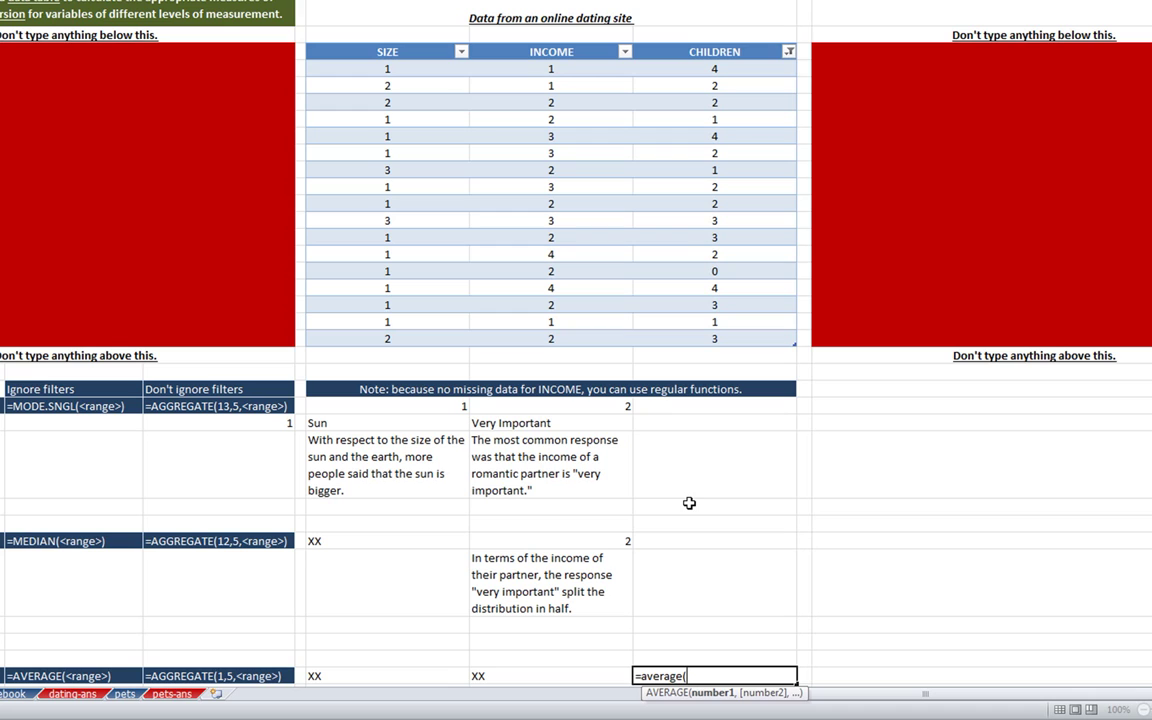
pyautogui.write('d')
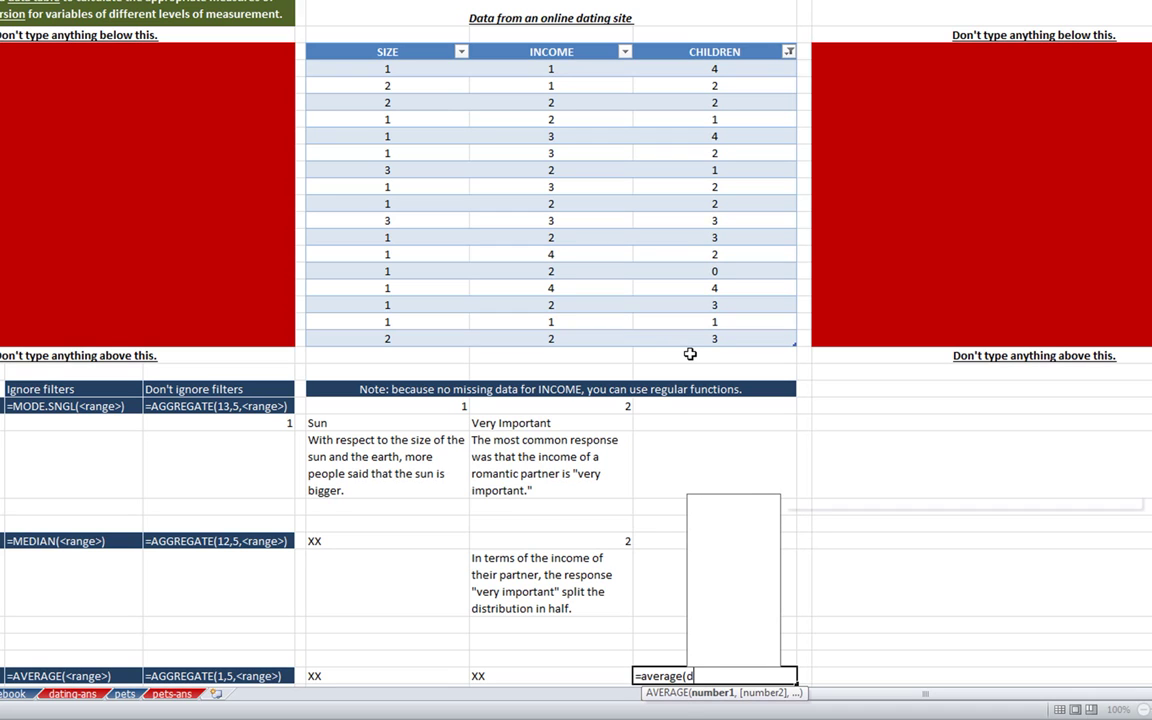
pyautogui.write('ating[i')
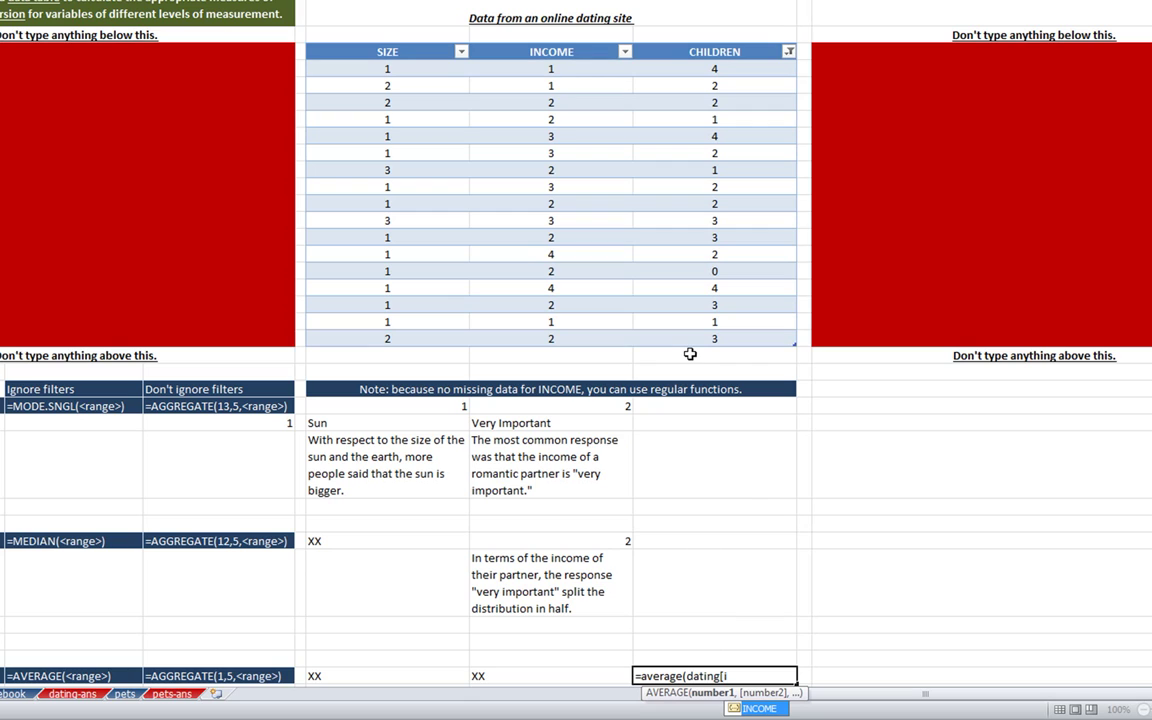
pyautogui.press('BackSpace')
pyautogui.write('ch')
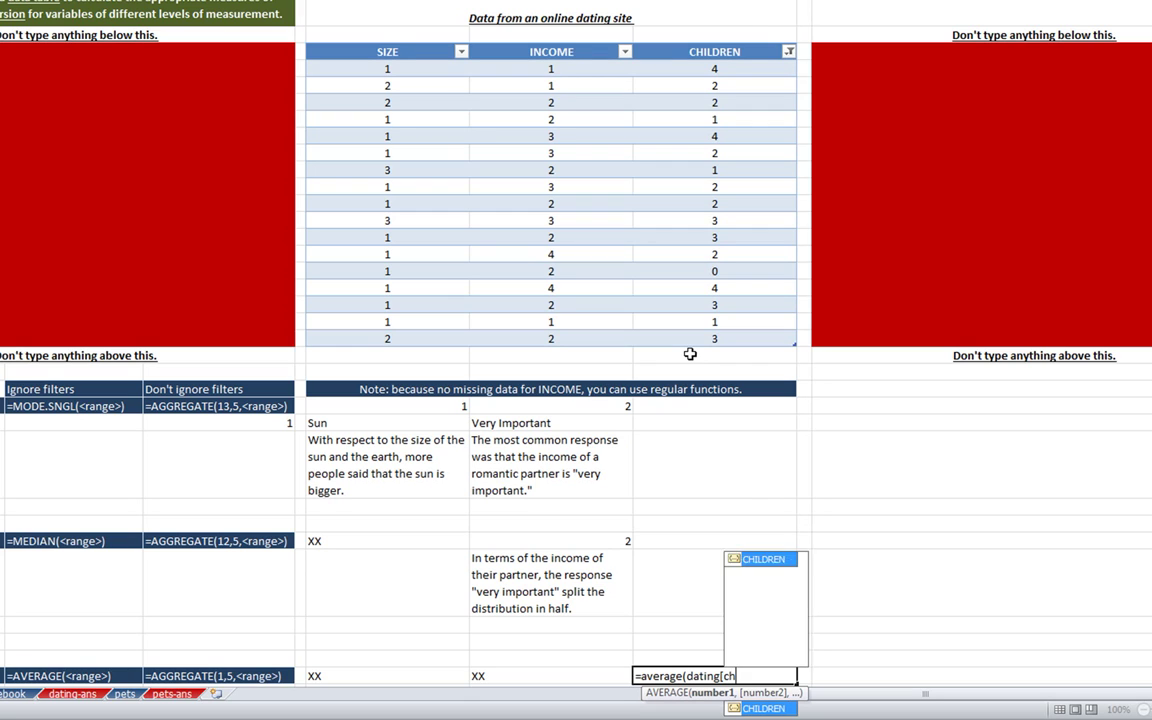
pyautogui.press('Tab')
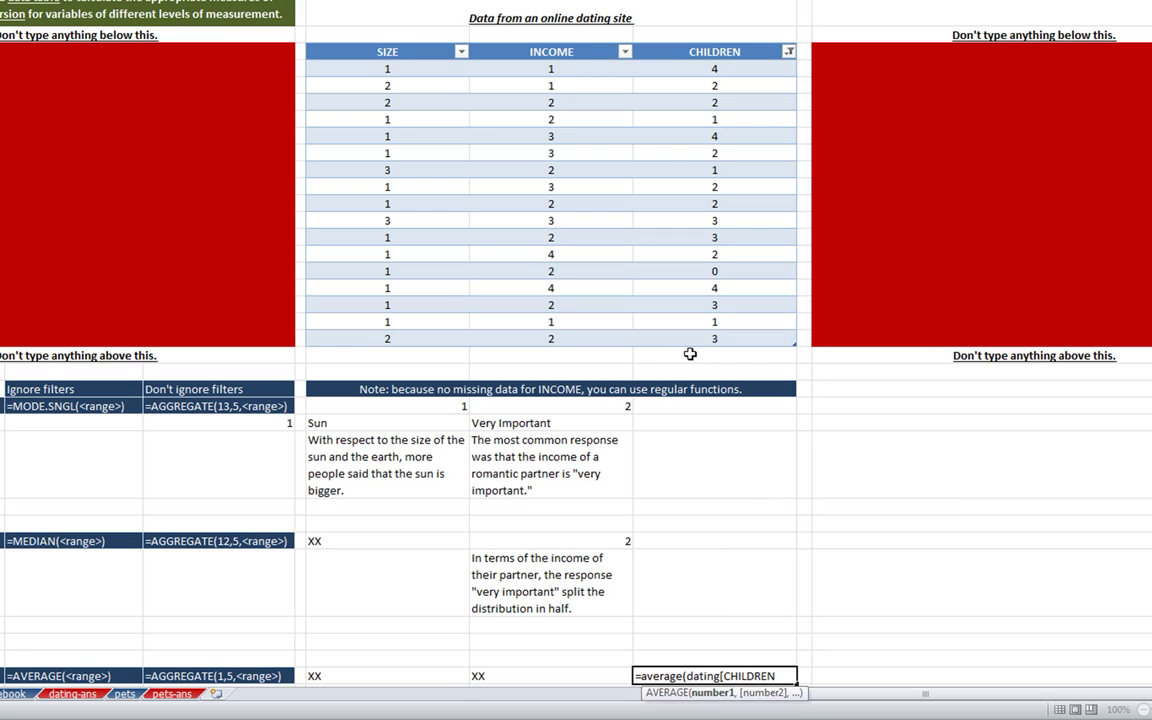
pyautogui.write(']')
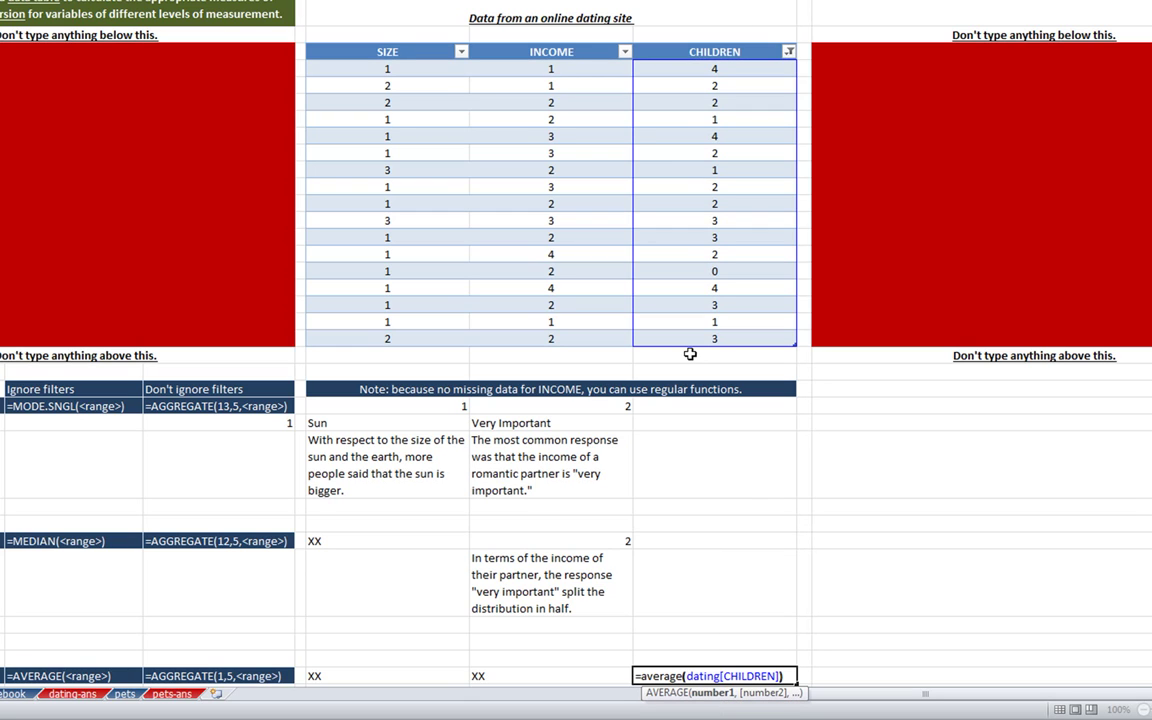
pyautogui.press('Return')
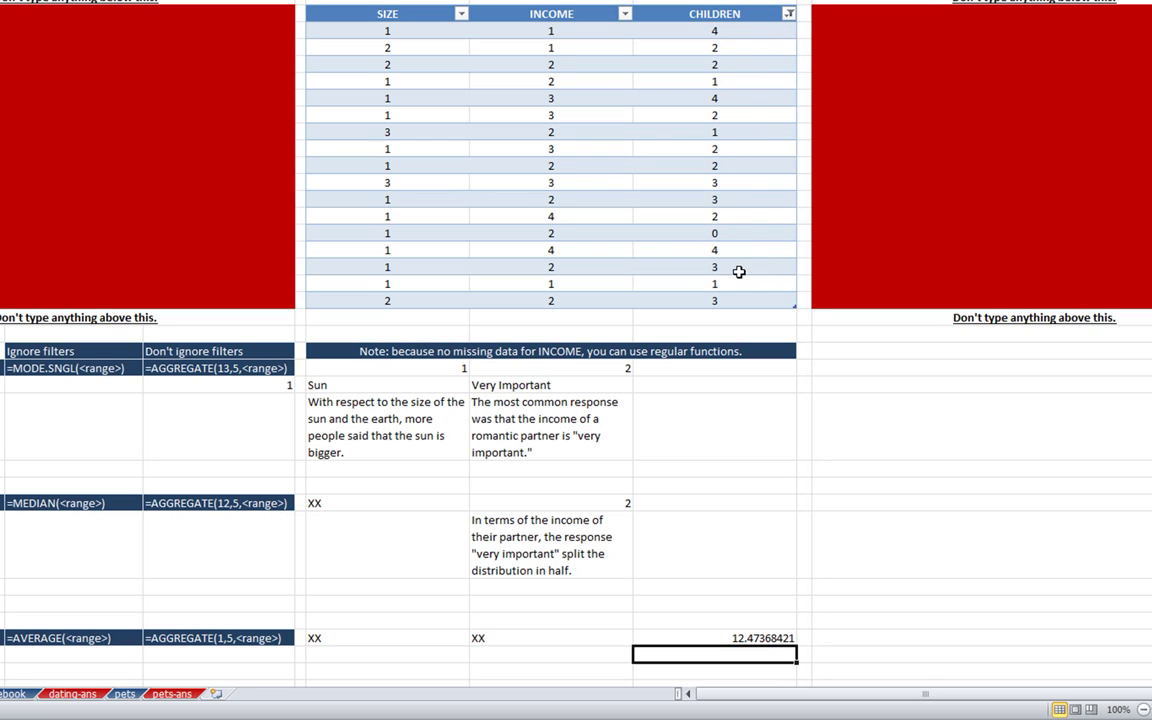
# Step: Check how CHILDREN's Average responds to the filter by including the value 99 and excluding it again
pyautogui.click(733, 636)
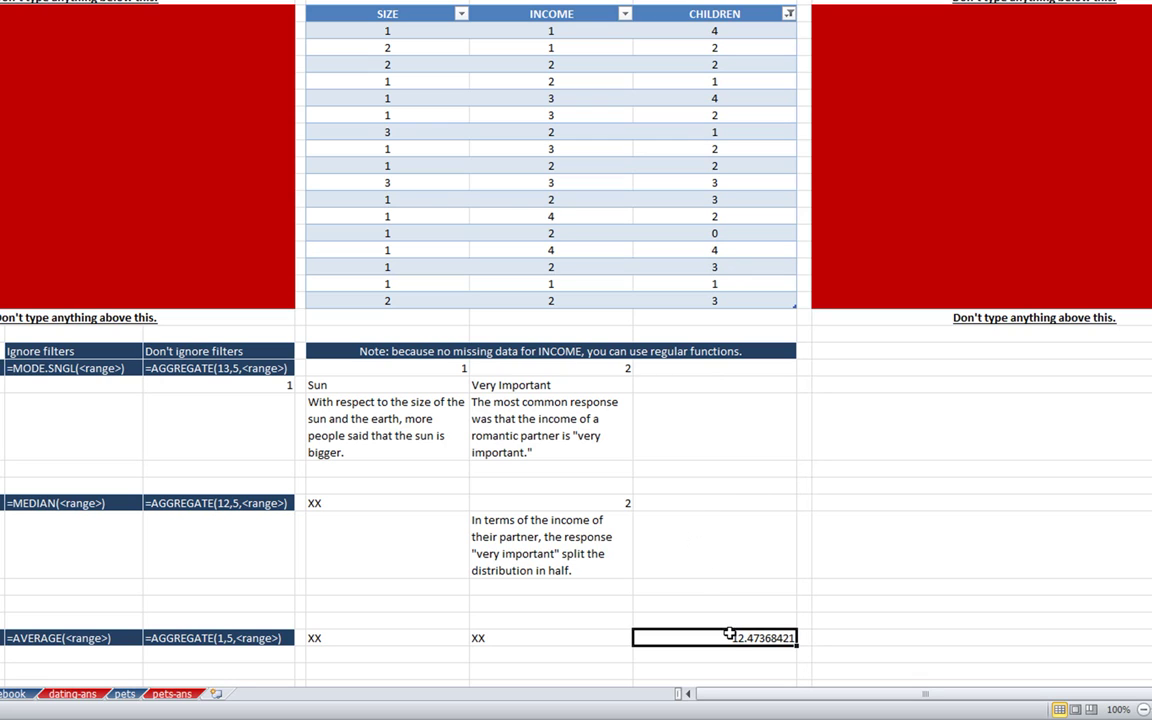
pyautogui.click(789, 13)
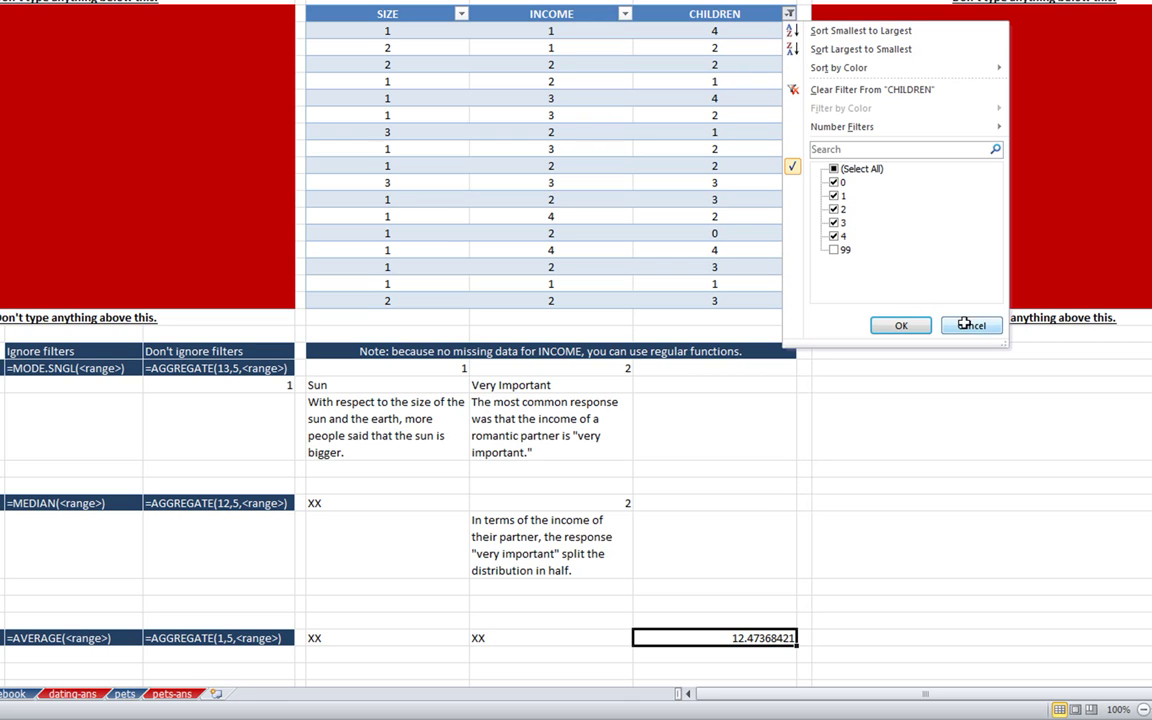
pyautogui.click(845, 249)
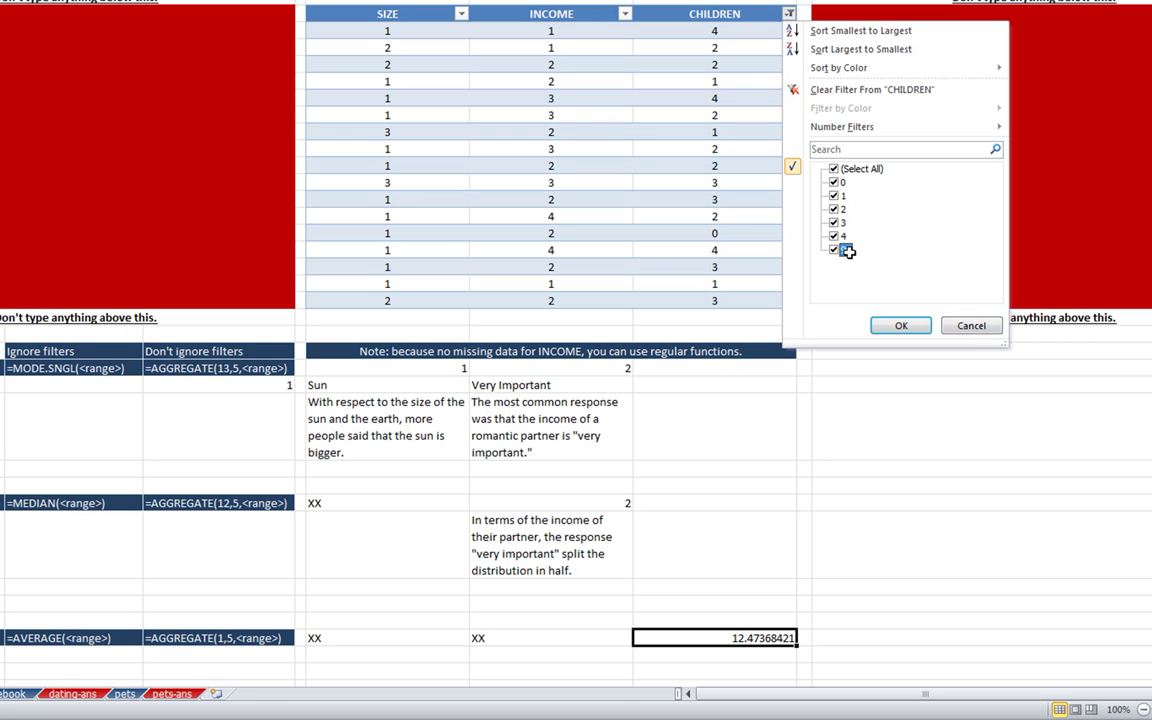
pyautogui.click(903, 325)
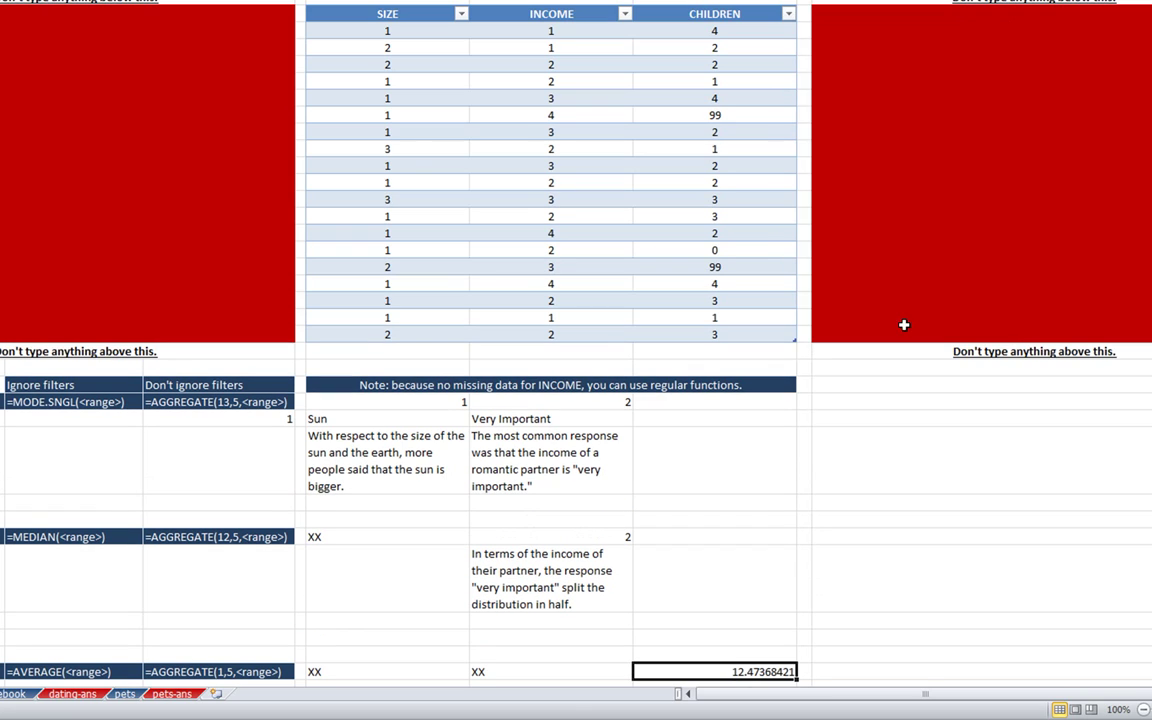
pyautogui.click(788, 13)
pyautogui.click(840, 249)
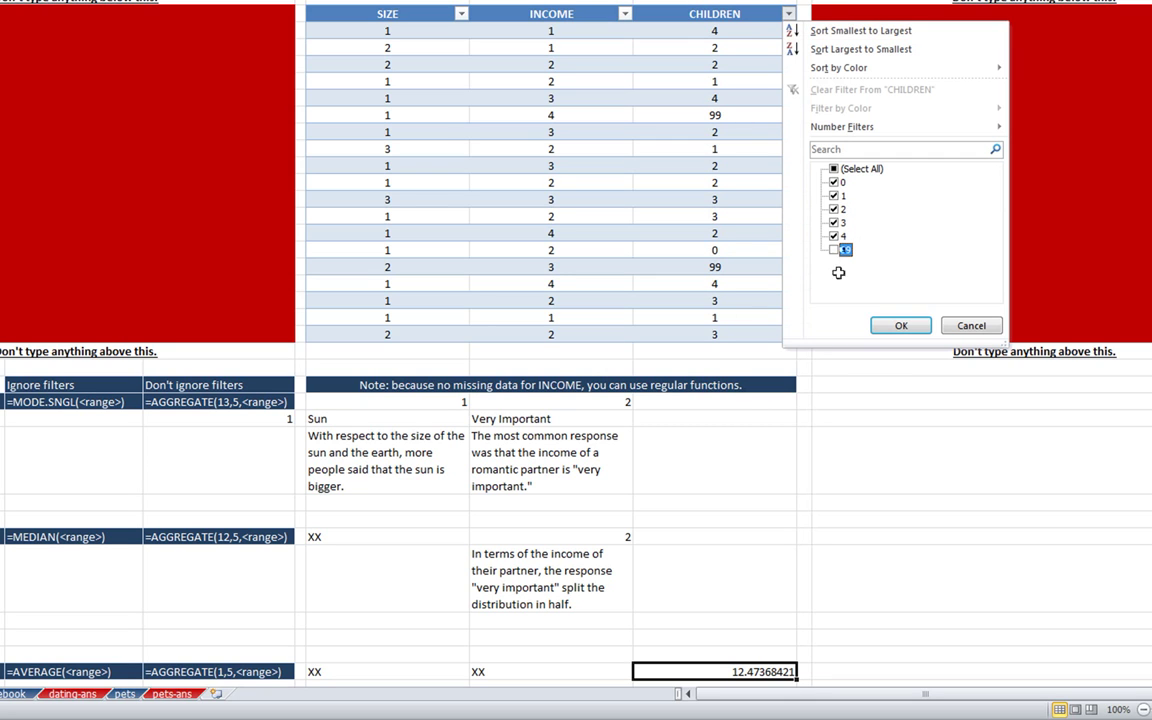
pyautogui.click(897, 325)
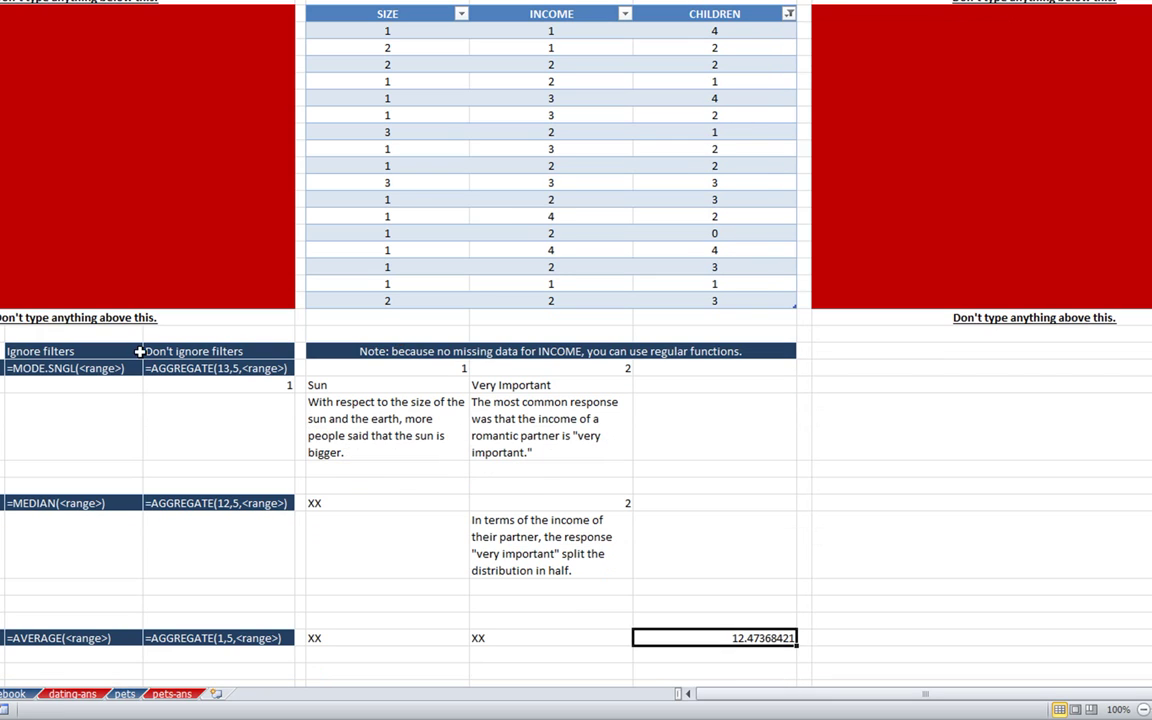
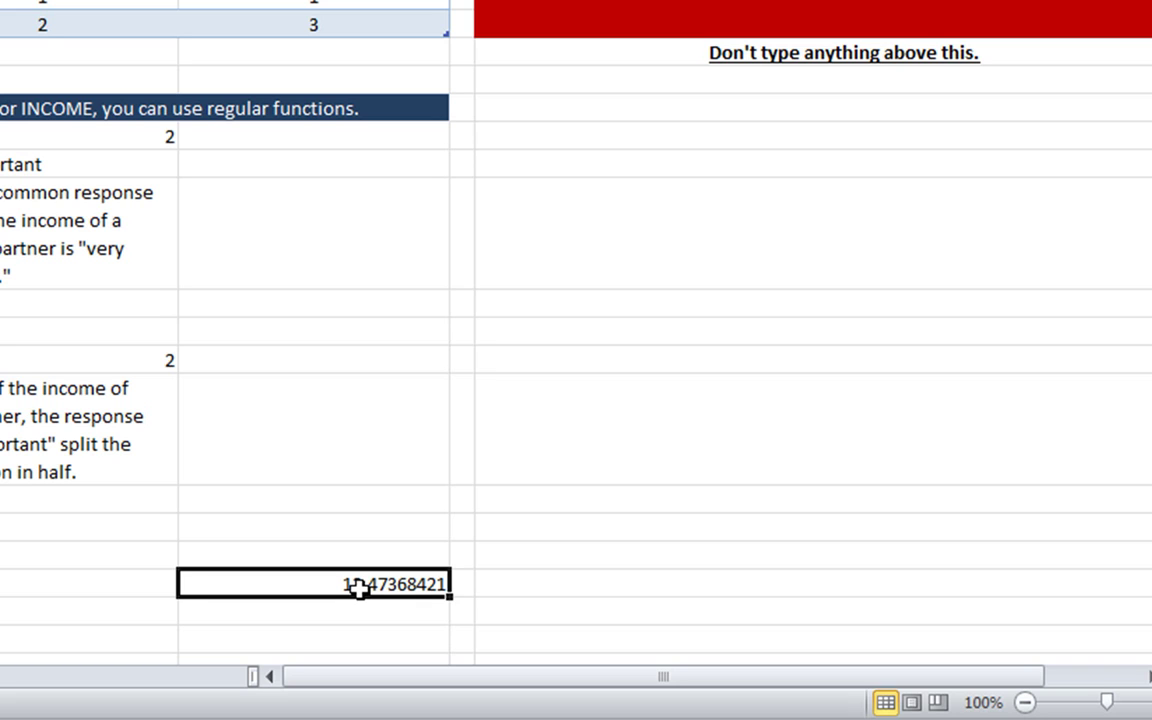
# Step: Replace CHILDREN's Average formula with =AGGREGATE(1,5,dating[CHILDREN]) so that it averages the values while ignoring hidden rows
pyautogui.write('=aggre')
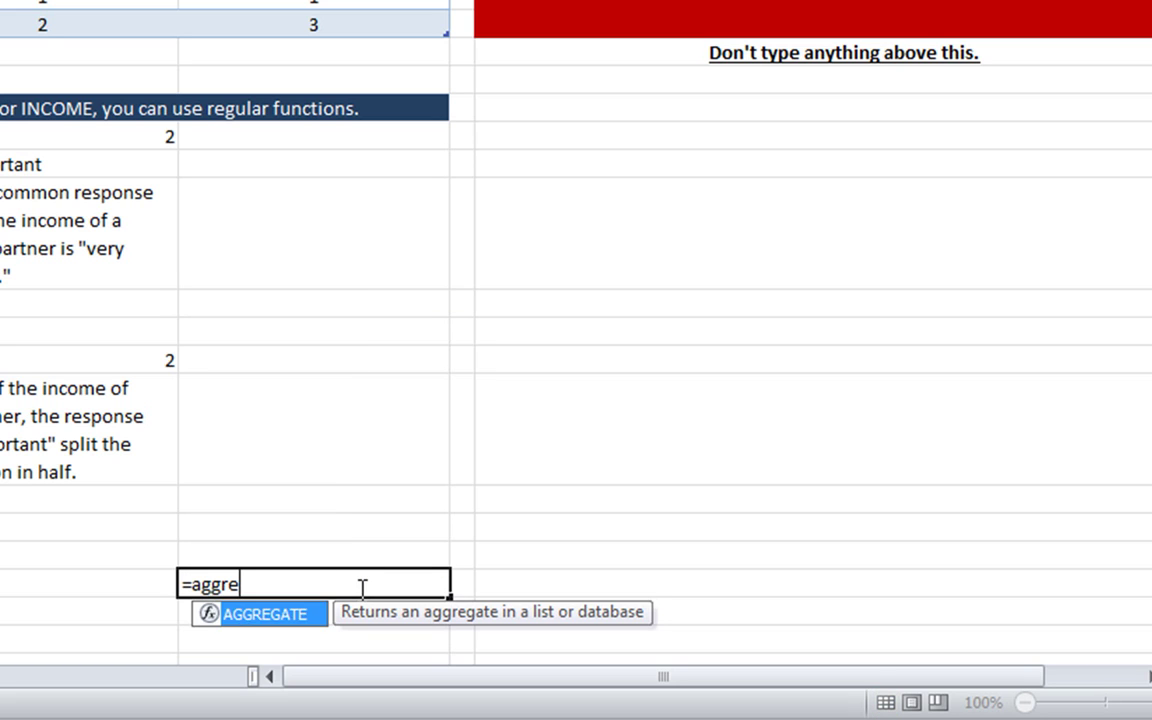
pyautogui.write('gate(')
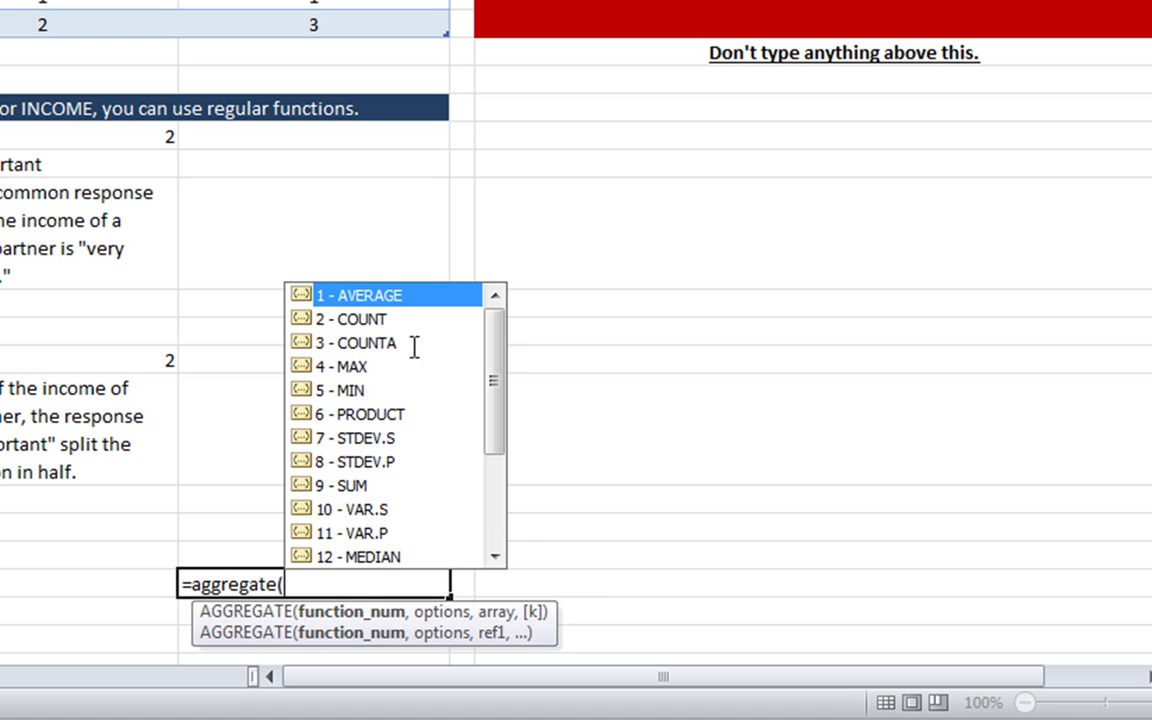
pyautogui.doubleClick(385, 293)
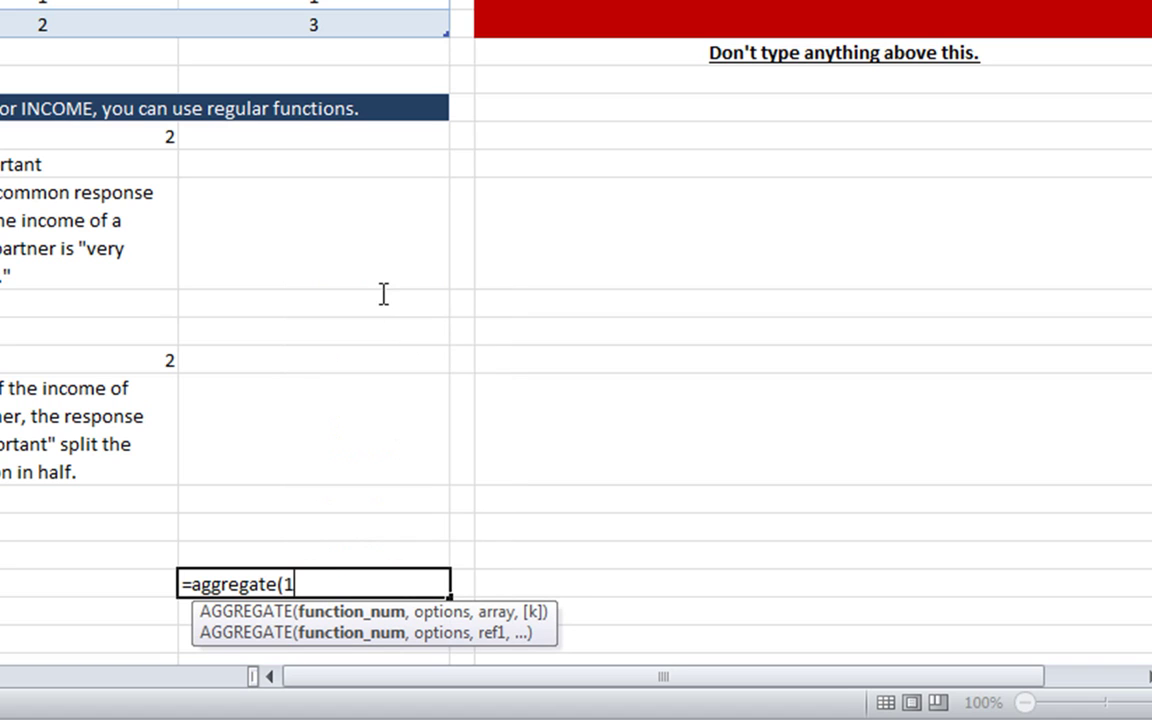
pyautogui.write(',')
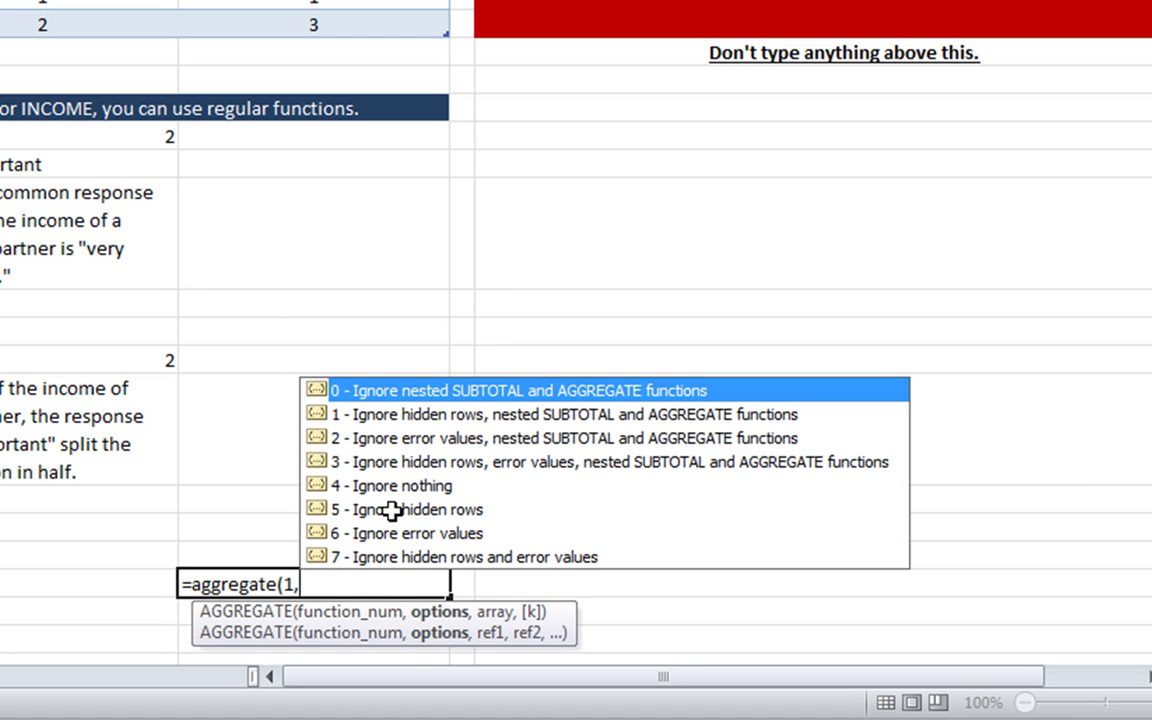
pyautogui.doubleClick(391, 511)
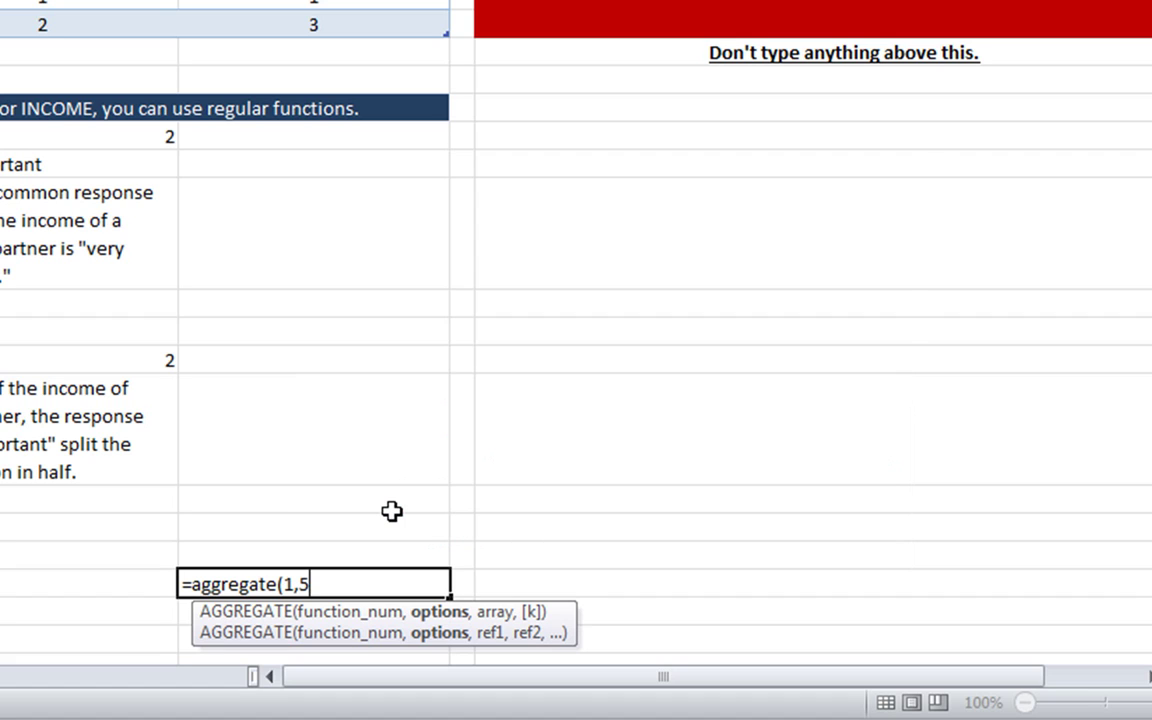
pyautogui.write(',')
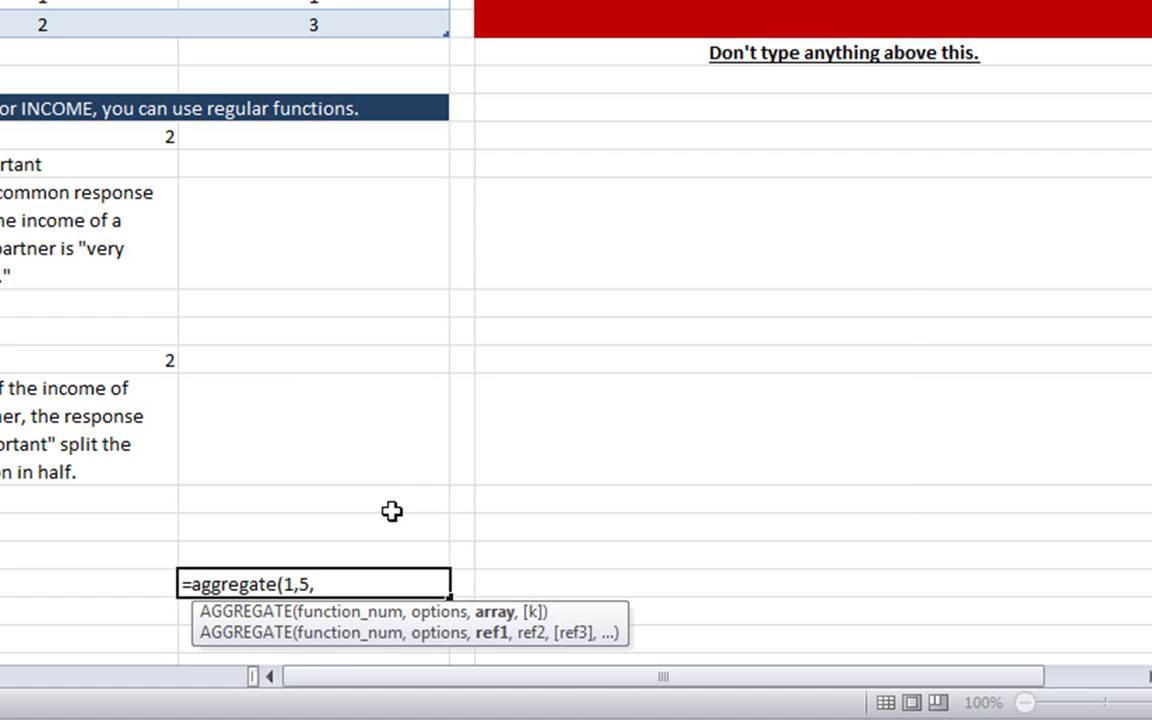
pyautogui.write('dat')
pyautogui.press('Down')
pyautogui.press('Down')
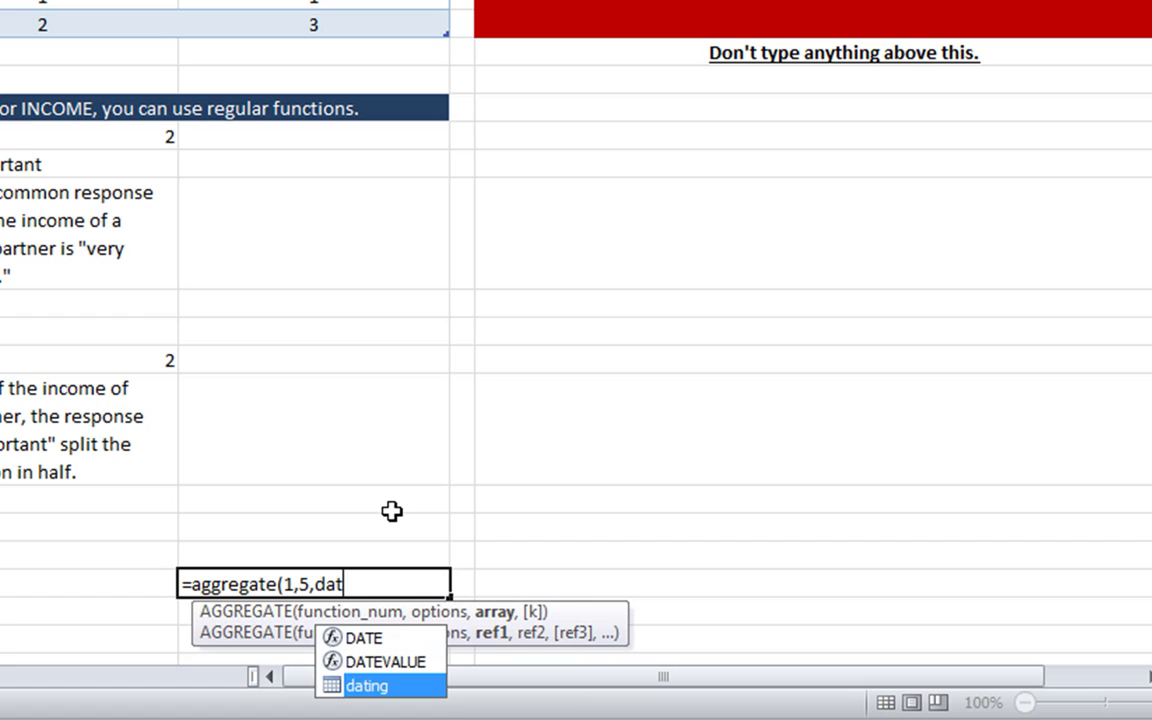
pyautogui.press('Tab')
pyautogui.write('[')
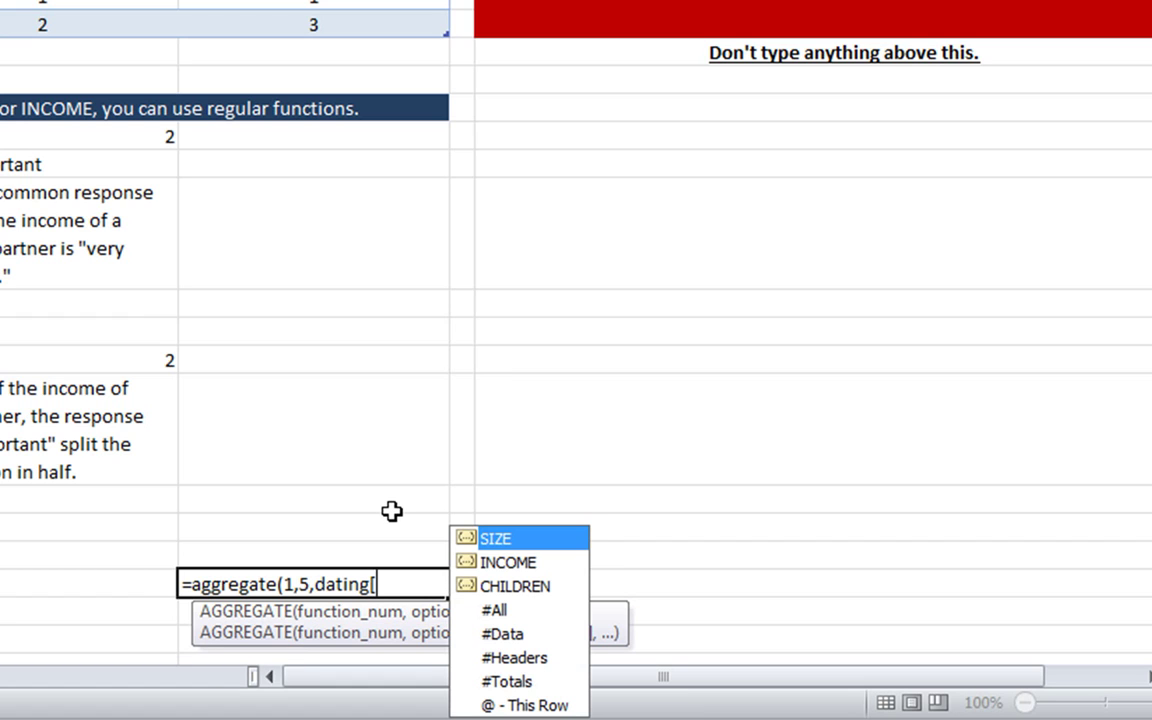
pyautogui.write('ch')
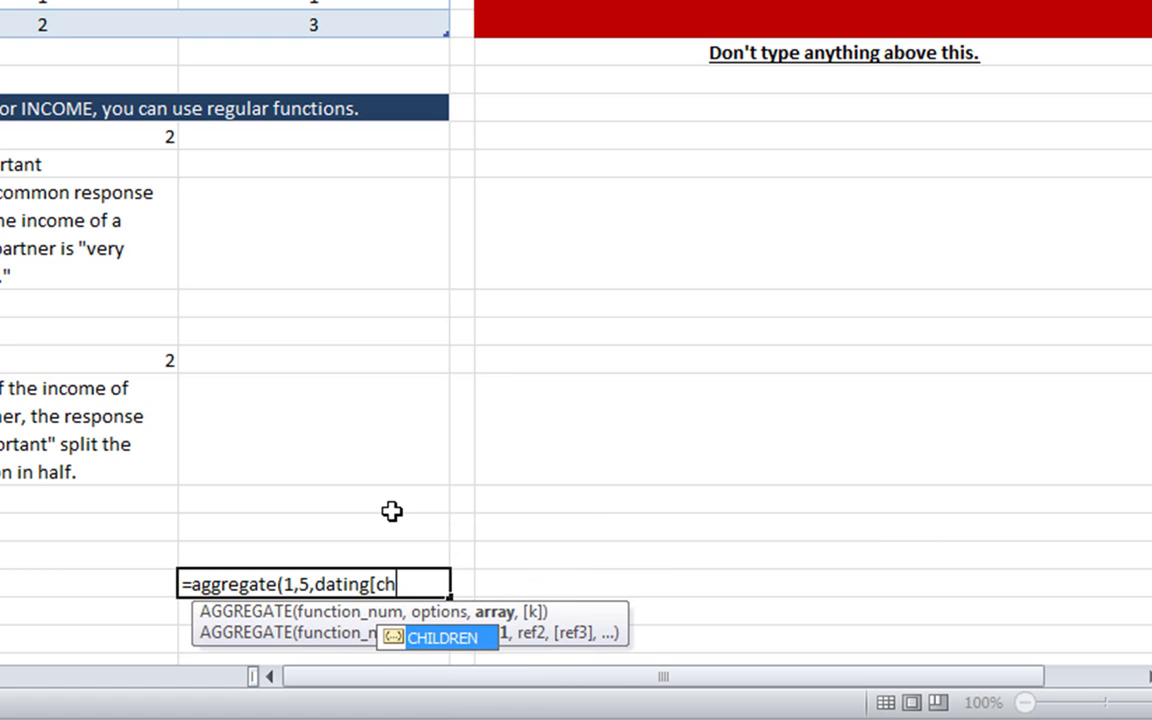
pyautogui.press('Tab')
pyautogui.write('])')
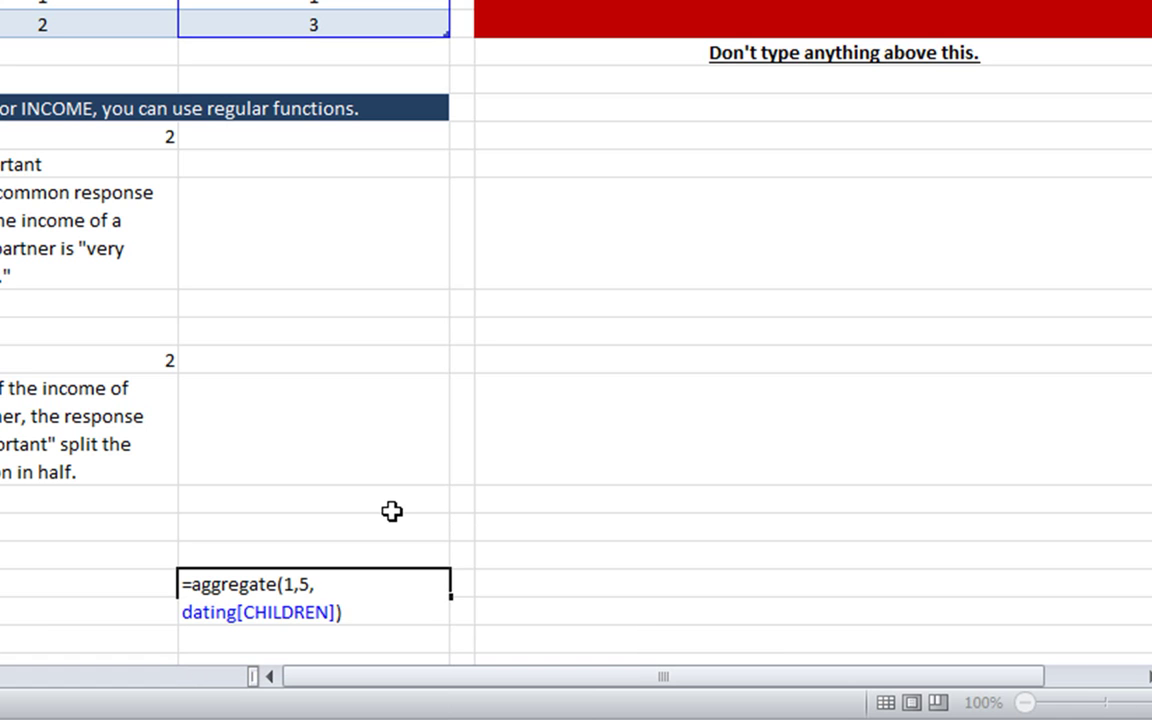
pyautogui.press('Return')
pyautogui.press('Up')
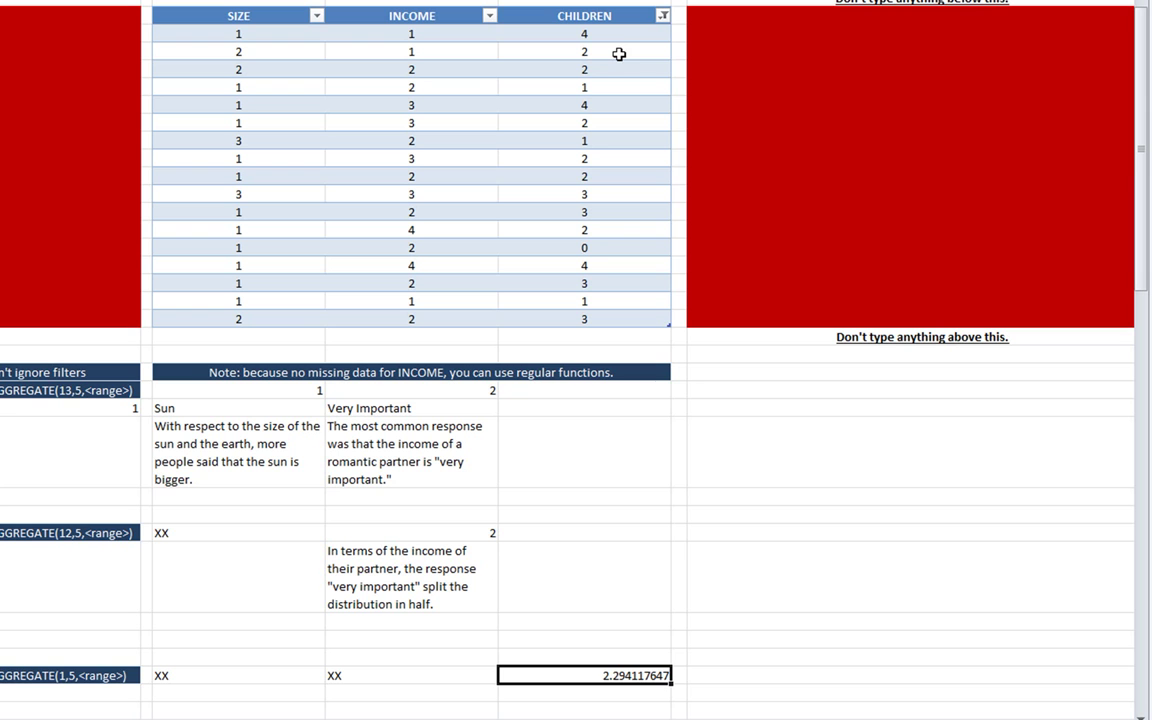
# Step: Enter the interpretation "The average number of children that the respondents wanted was 2.29." in the cell below CHILDREN's Average
pyautogui.click(600, 697)
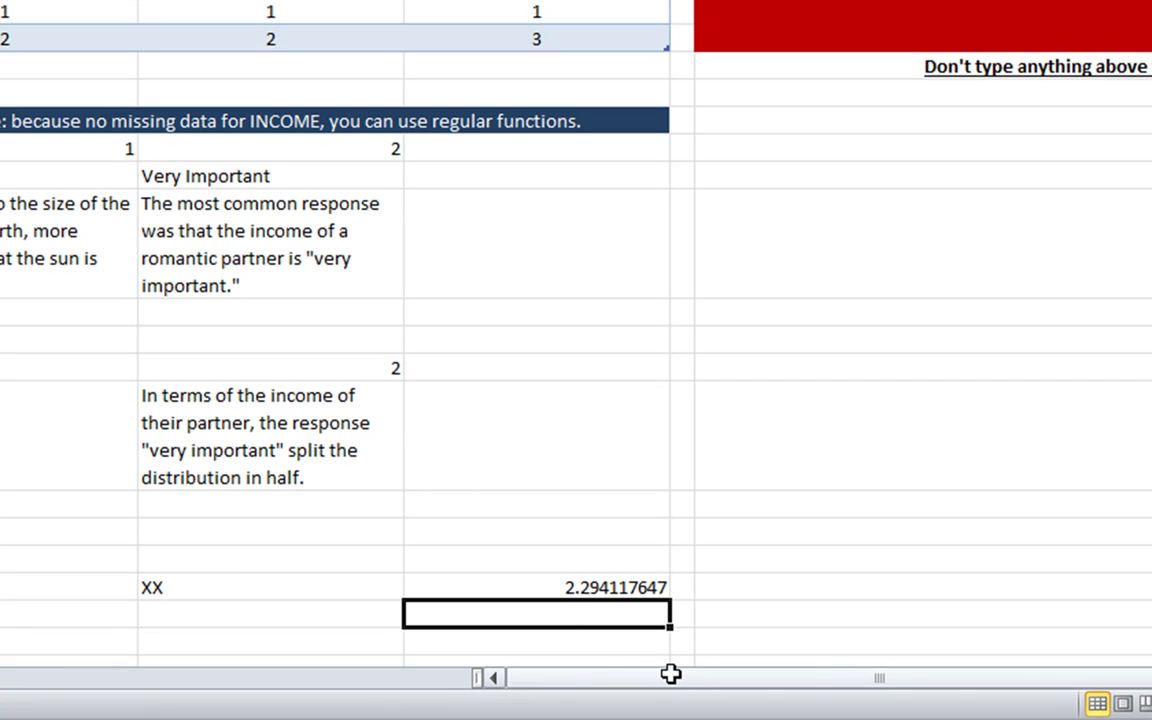
pyautogui.write('The averag')
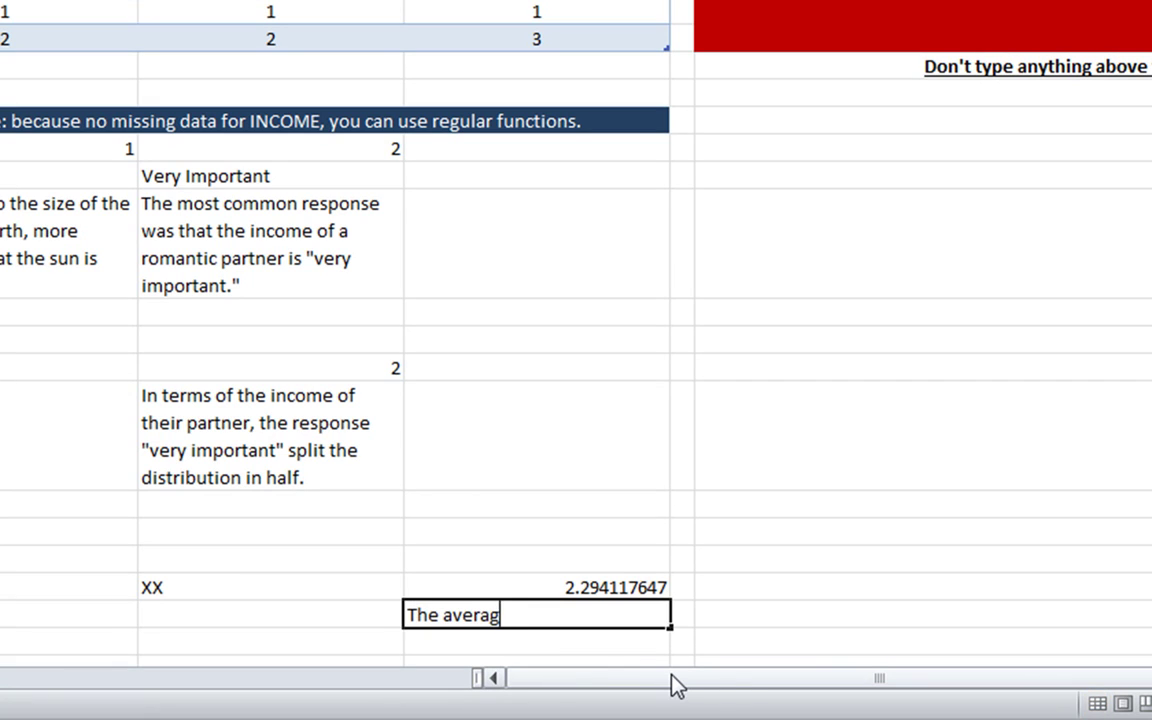
pyautogui.write('e number of chi')
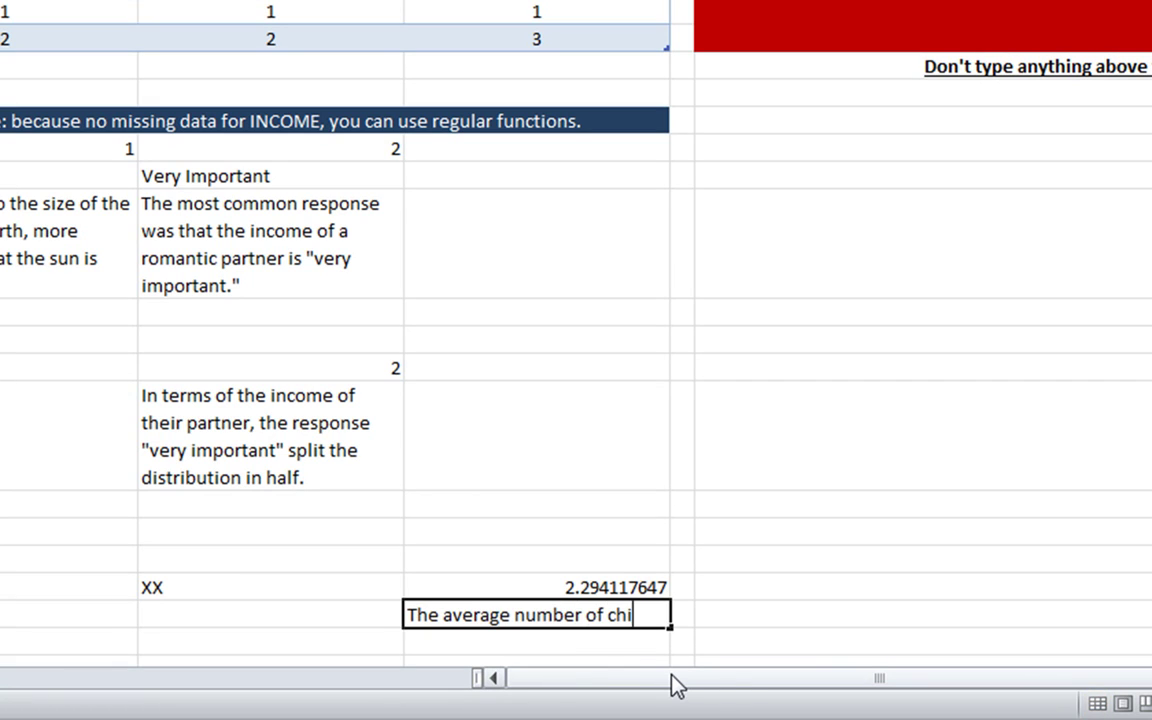
pyautogui.write('ldren that the ')
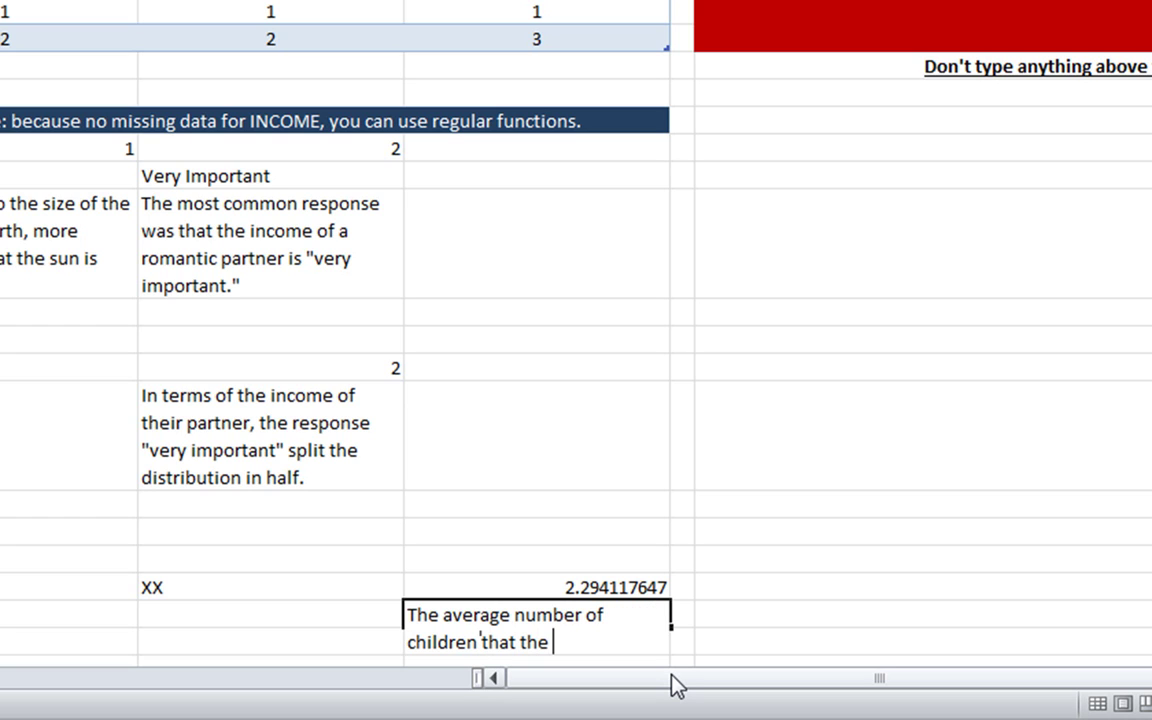
pyautogui.write('respondents wante')
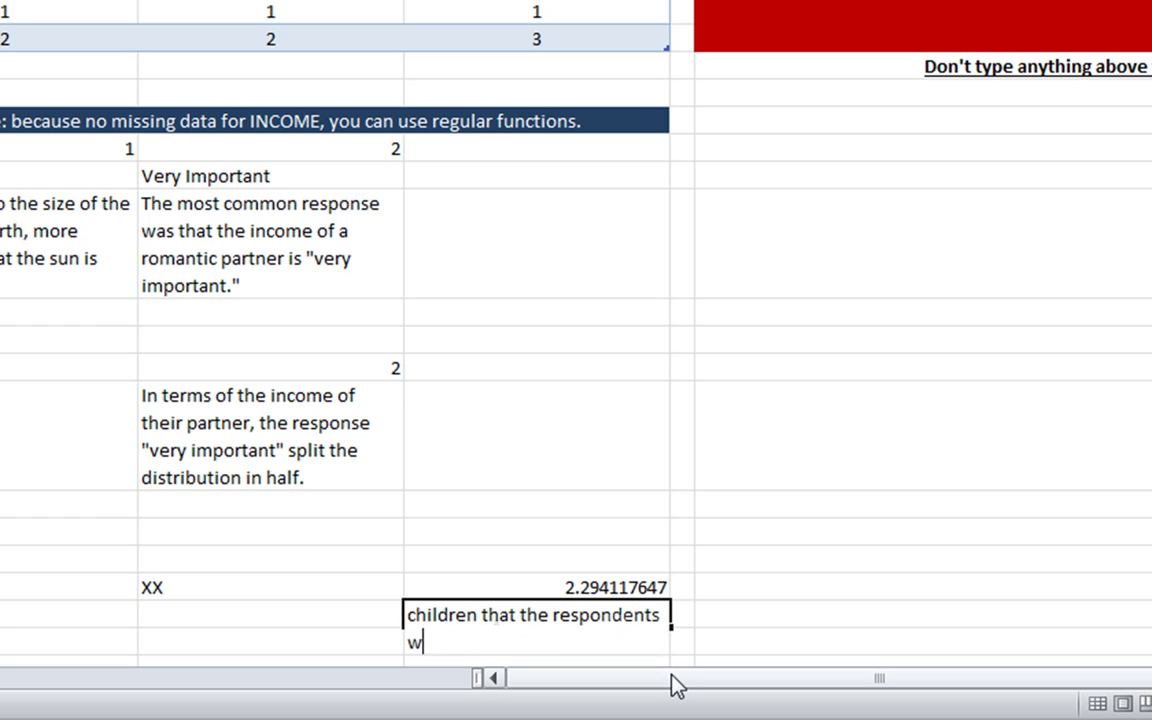
pyautogui.write('d was ')
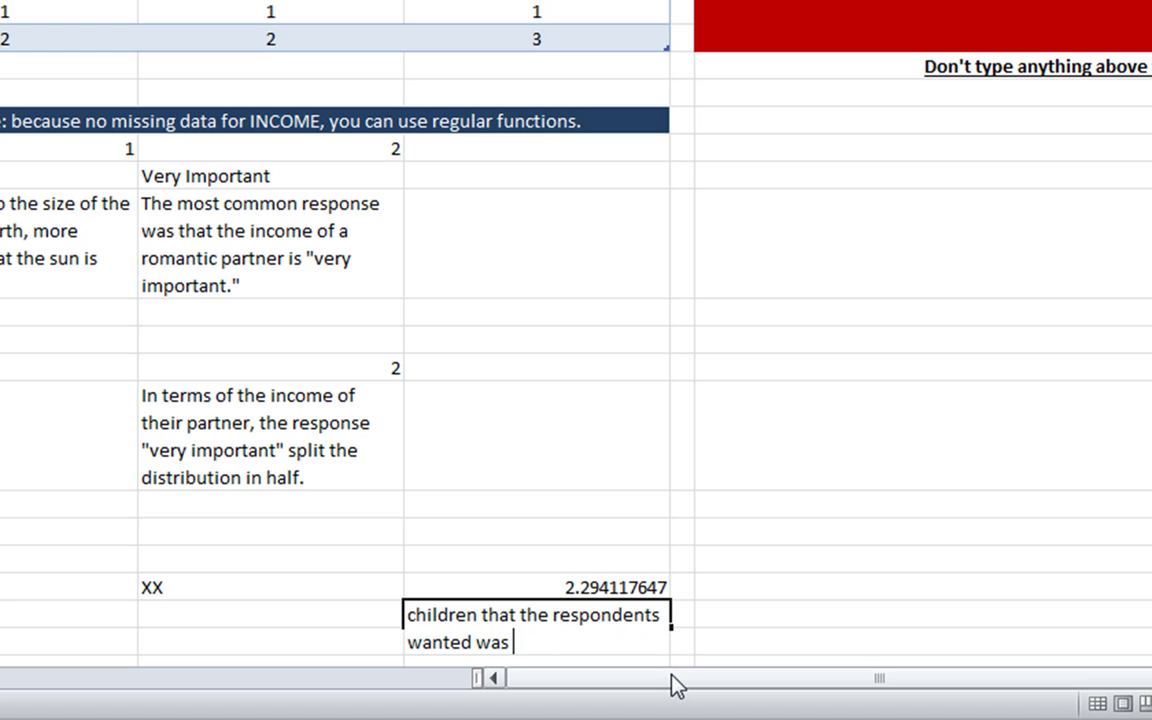
pyautogui.write('2.29.')
pyautogui.press('Return')
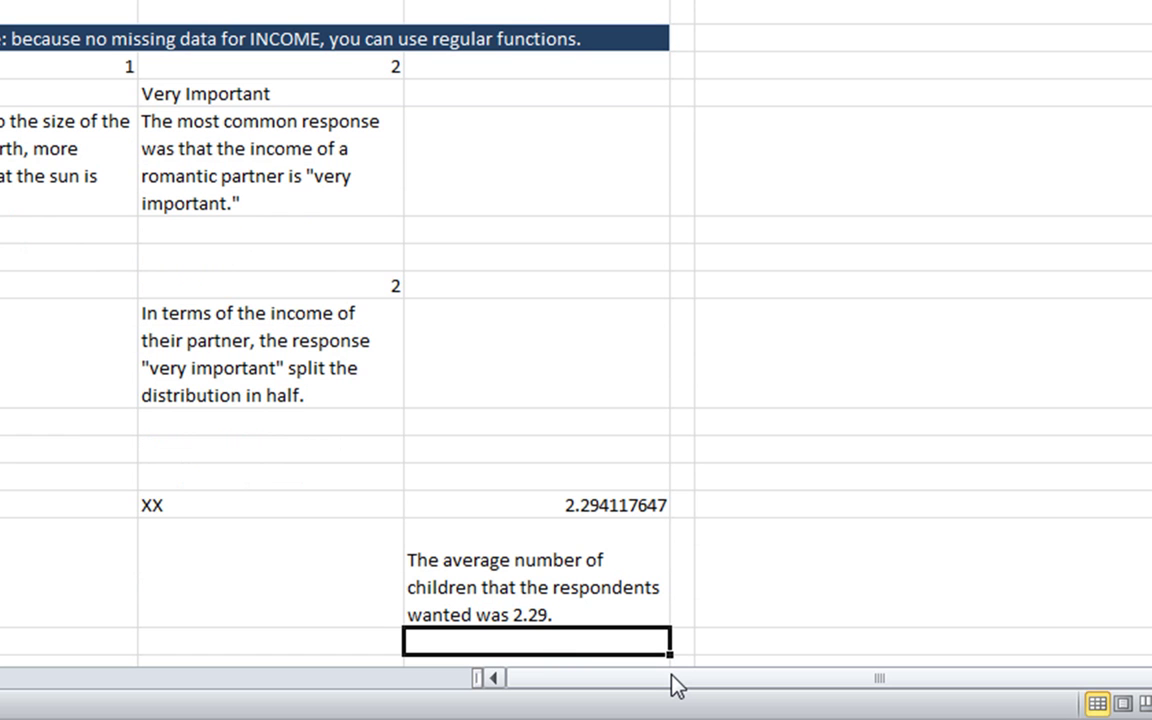
# Step: Calculate CHILDREN's Median with =AGGREGATE(12,5,dating[CHILDREN]), ignoring hidden rows
pyautogui.press('Up')
pyautogui.press('Up')
pyautogui.press('Up')
pyautogui.press('Up')
pyautogui.press('Up')
pyautogui.press('Up')
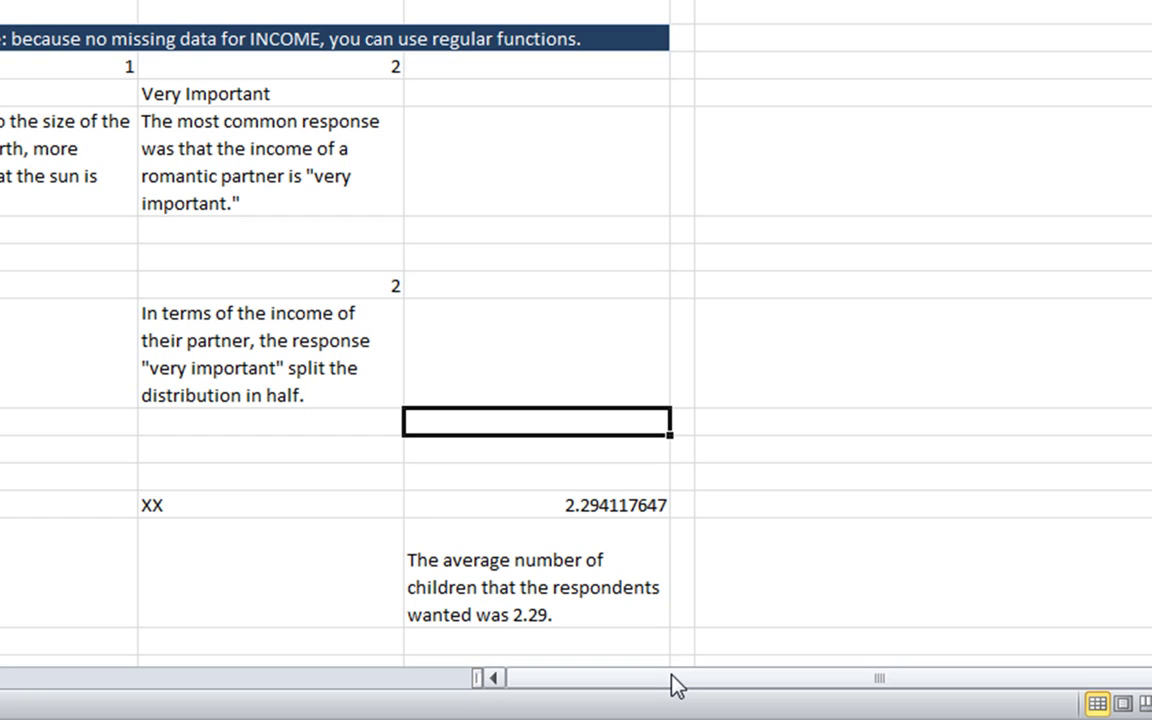
pyautogui.press('Up')
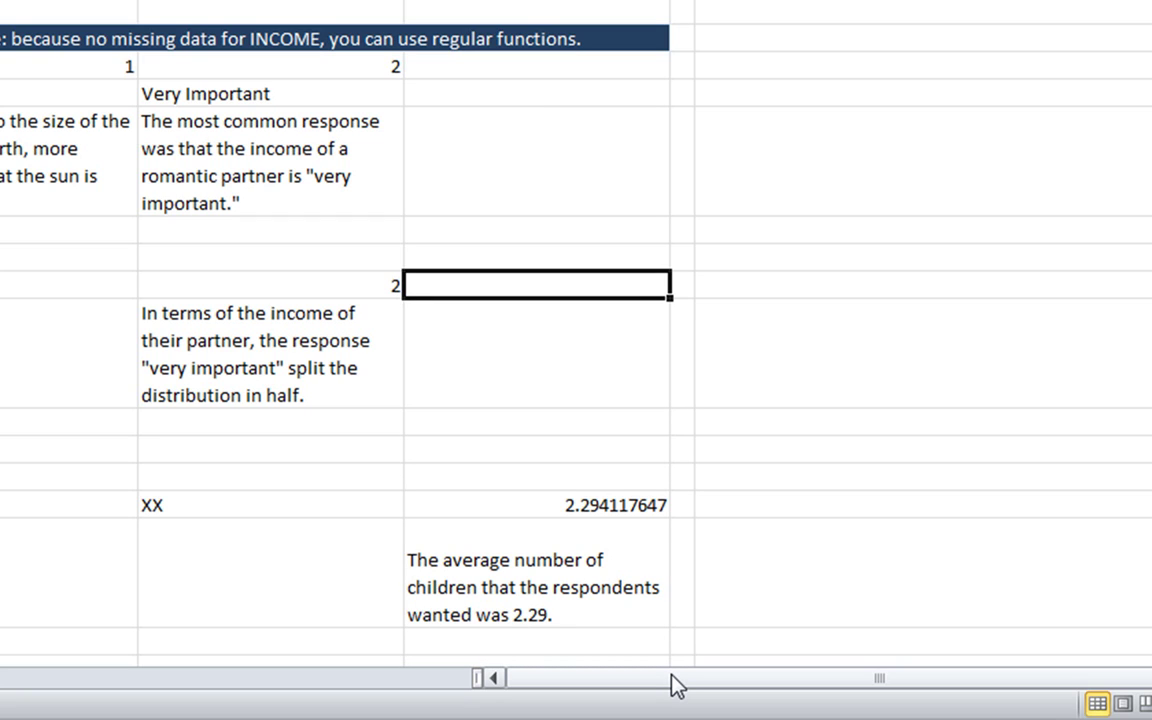
pyautogui.write('=')
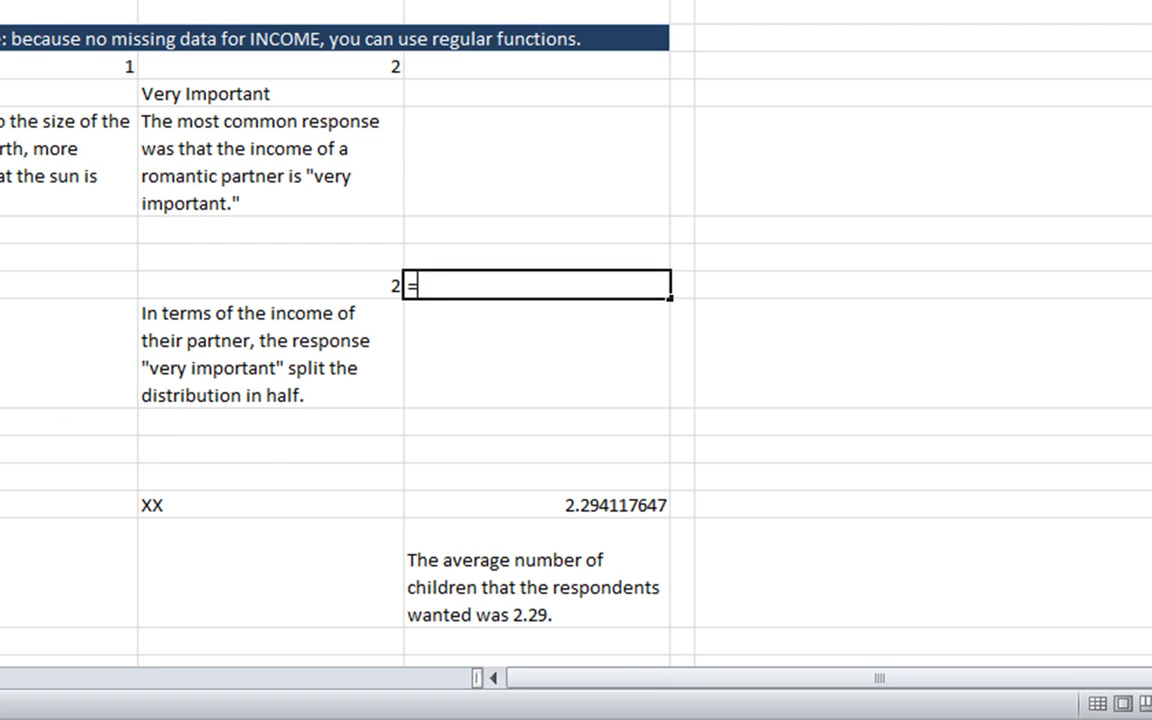
pyautogui.write('agg')
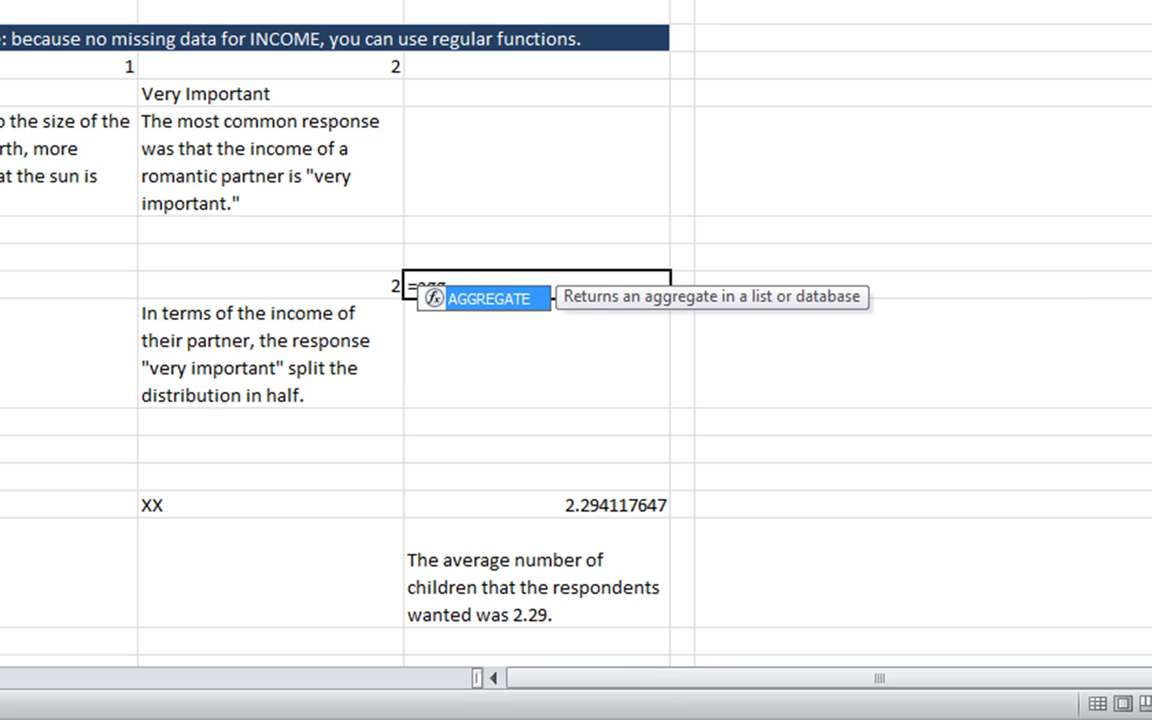
pyautogui.press('Tab')
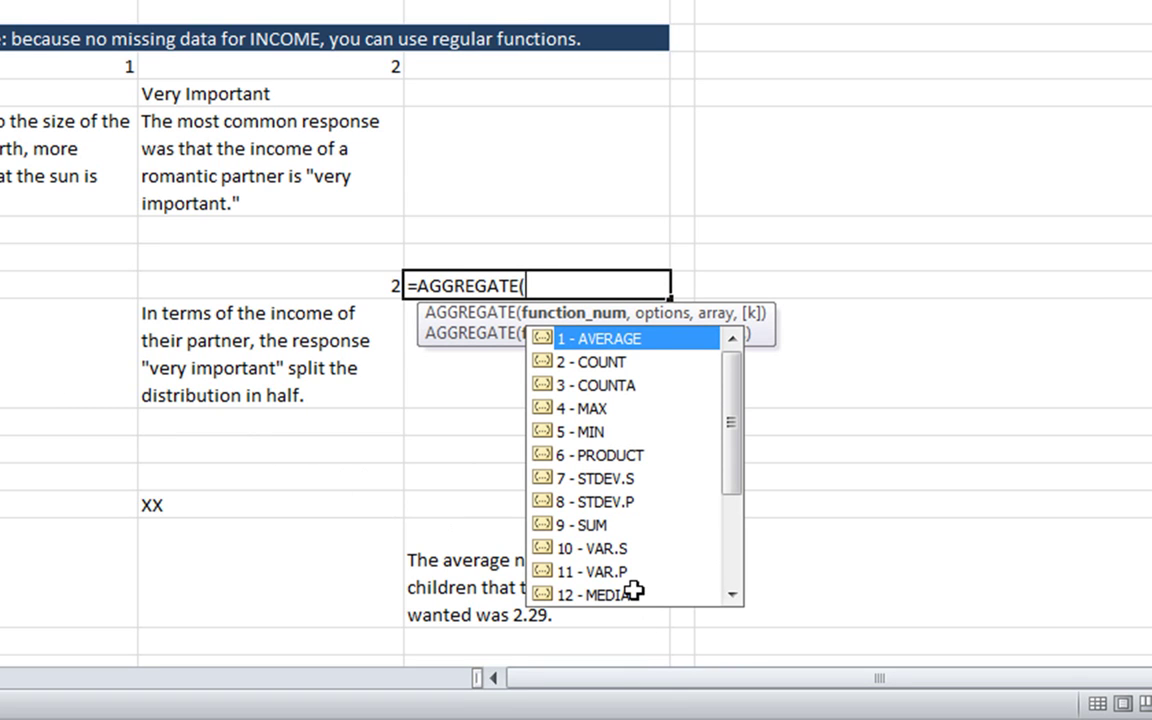
pyautogui.write('12,')
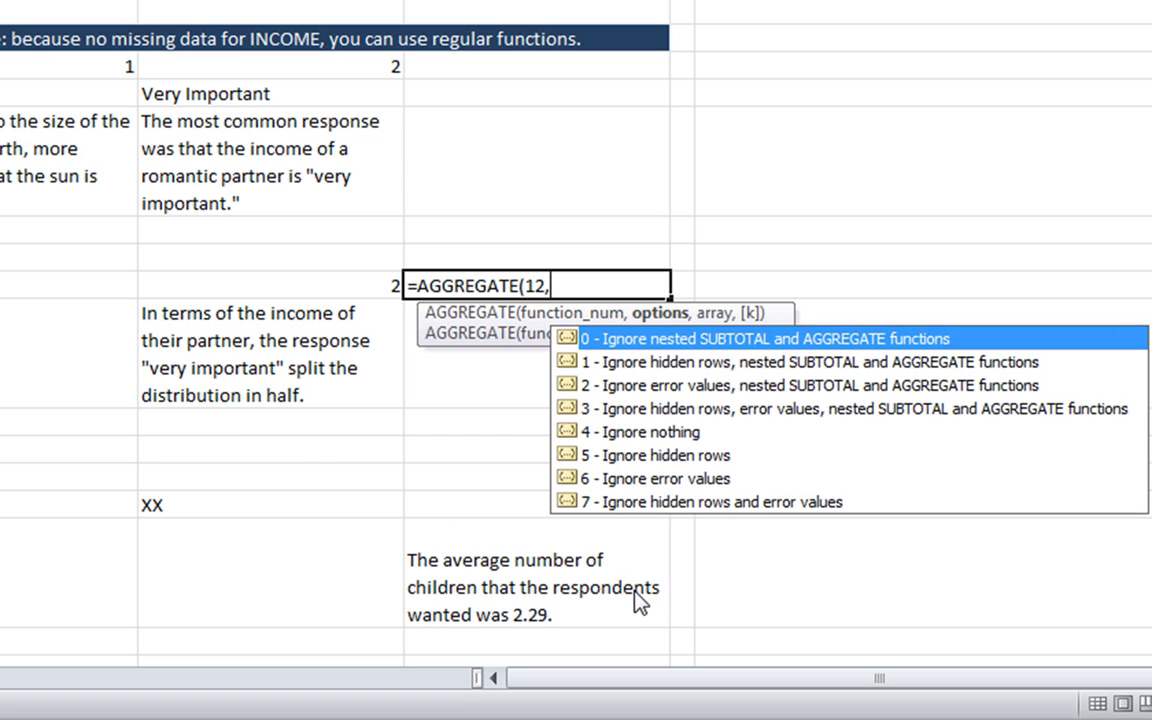
pyautogui.write('5,')
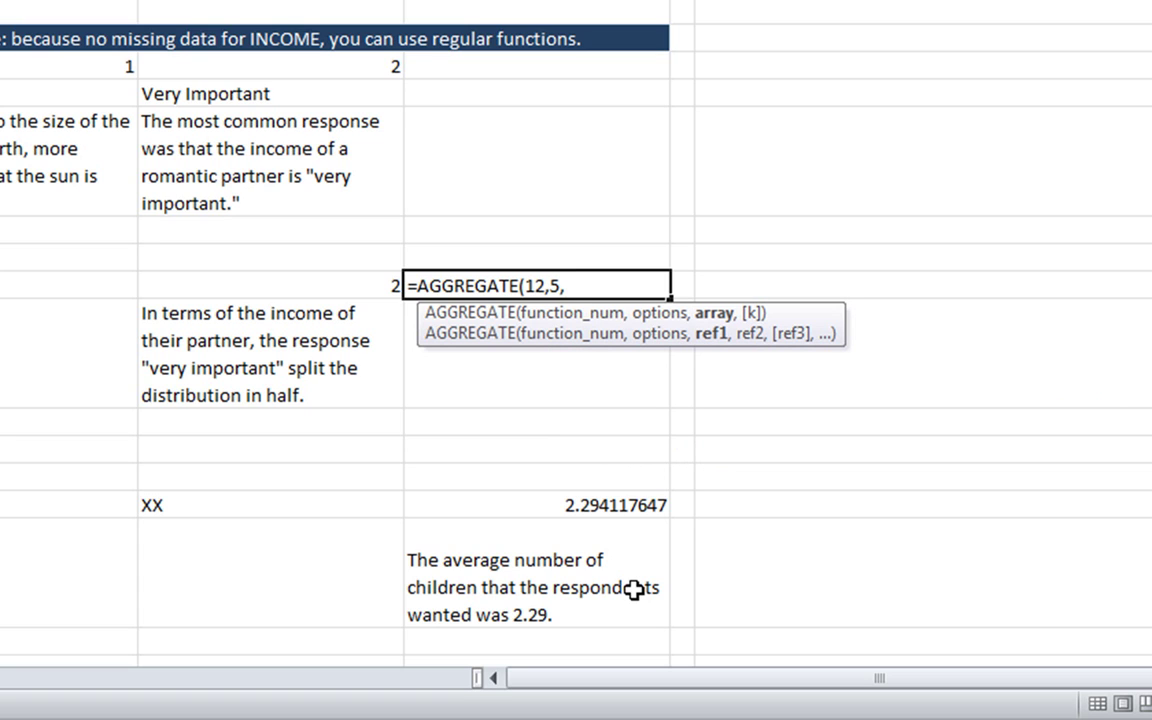
pyautogui.write('dating')
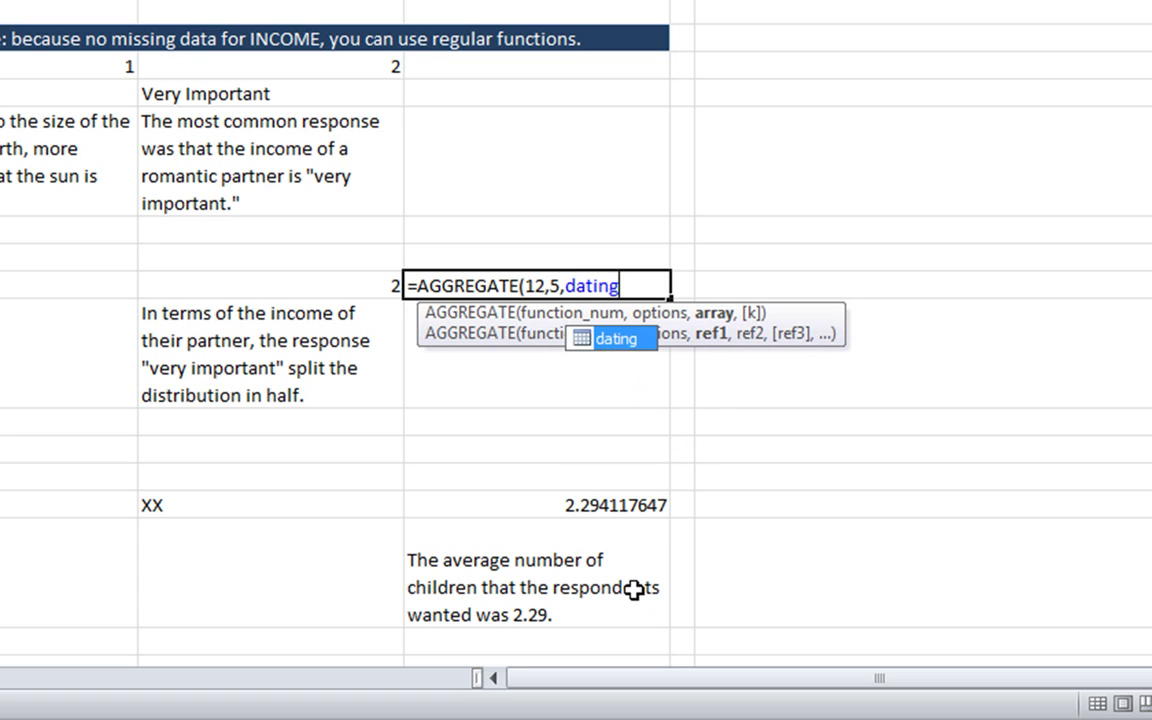
pyautogui.write('[ch')
pyautogui.press('Tab')
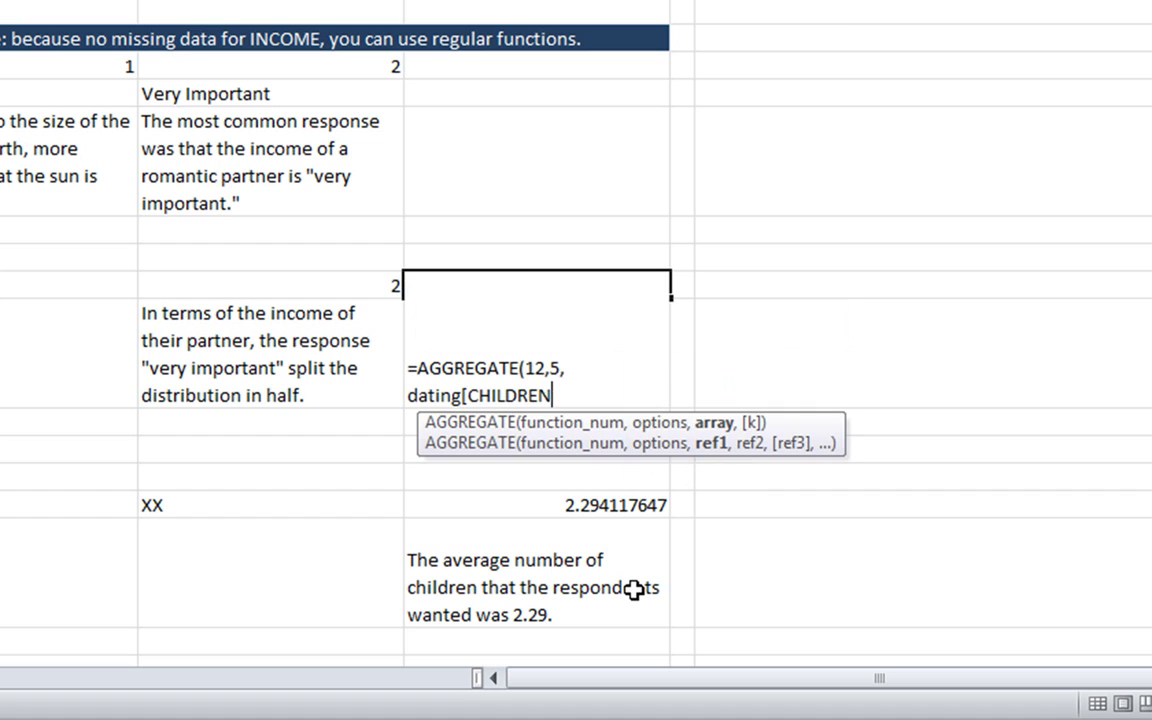
pyautogui.write('])')
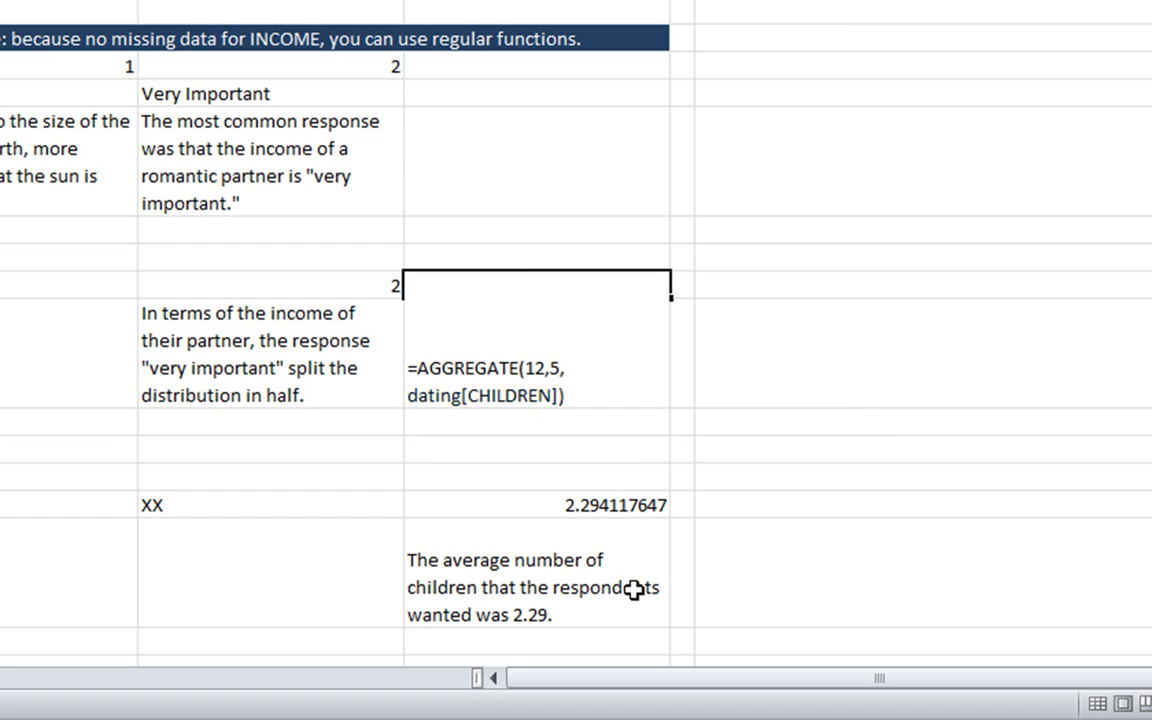
pyautogui.press('Return')
pyautogui.click(643, 285)
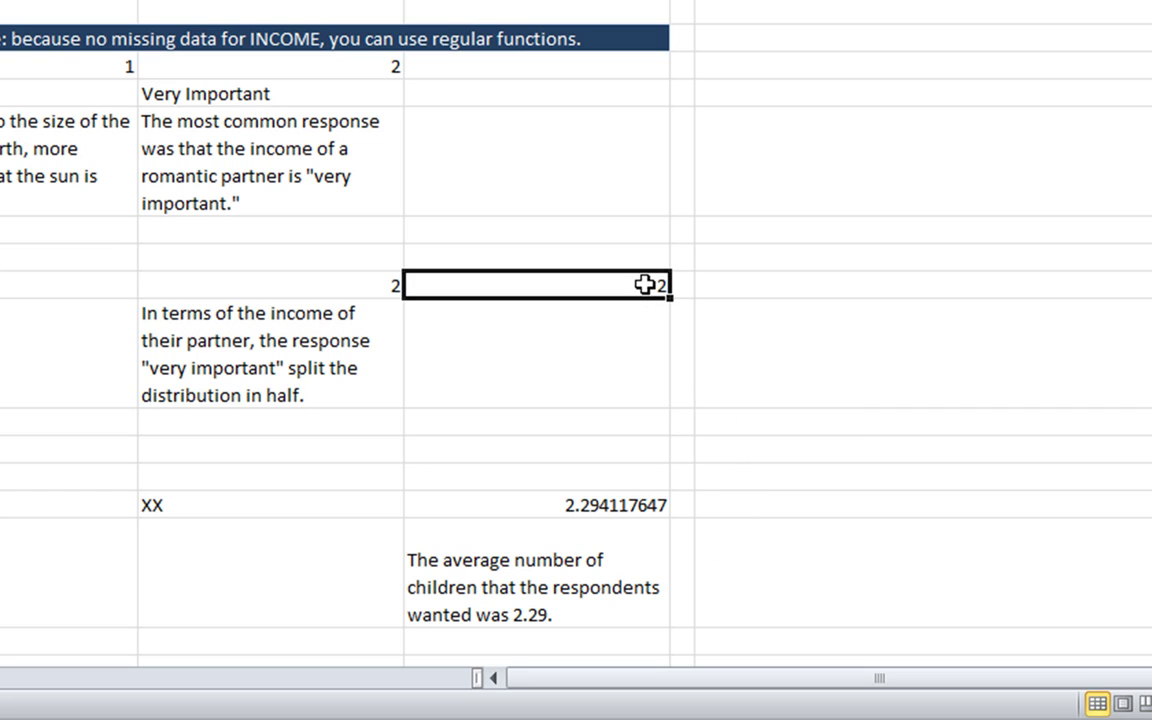
# Step: Enter the interpretation "In terms of the number of children that respondents wanted, the number two split the distribution in half." below CHILDREN's Median
pyautogui.click(621, 369)
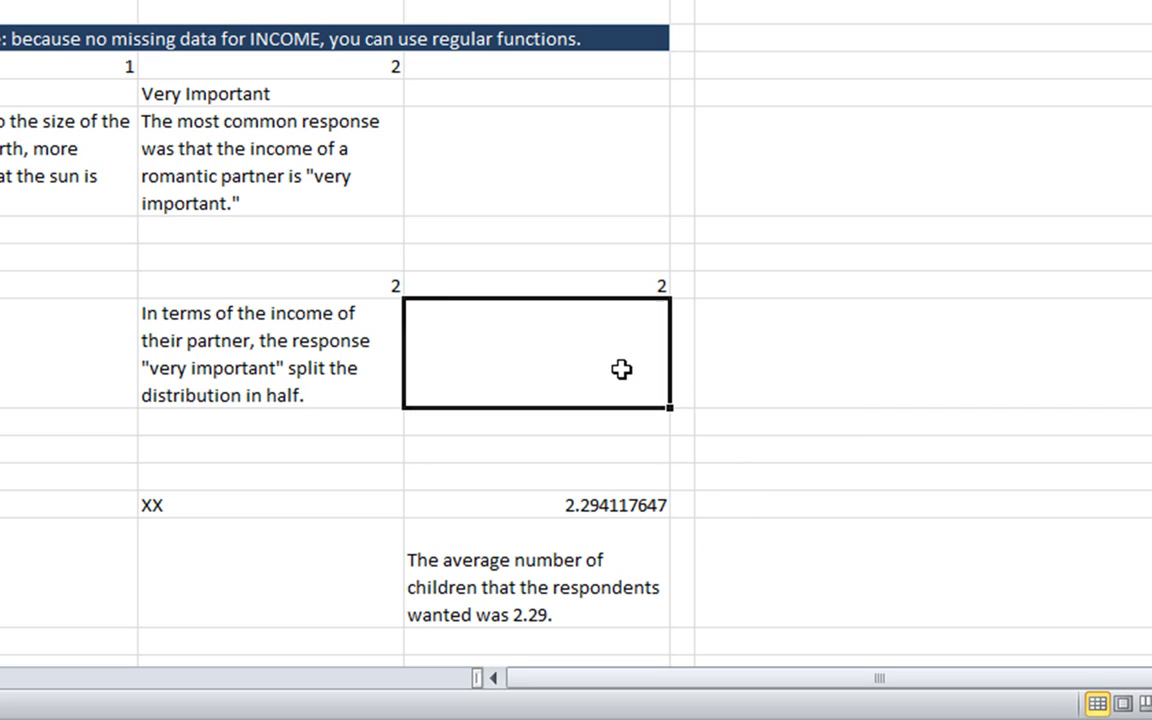
pyautogui.write('In term')
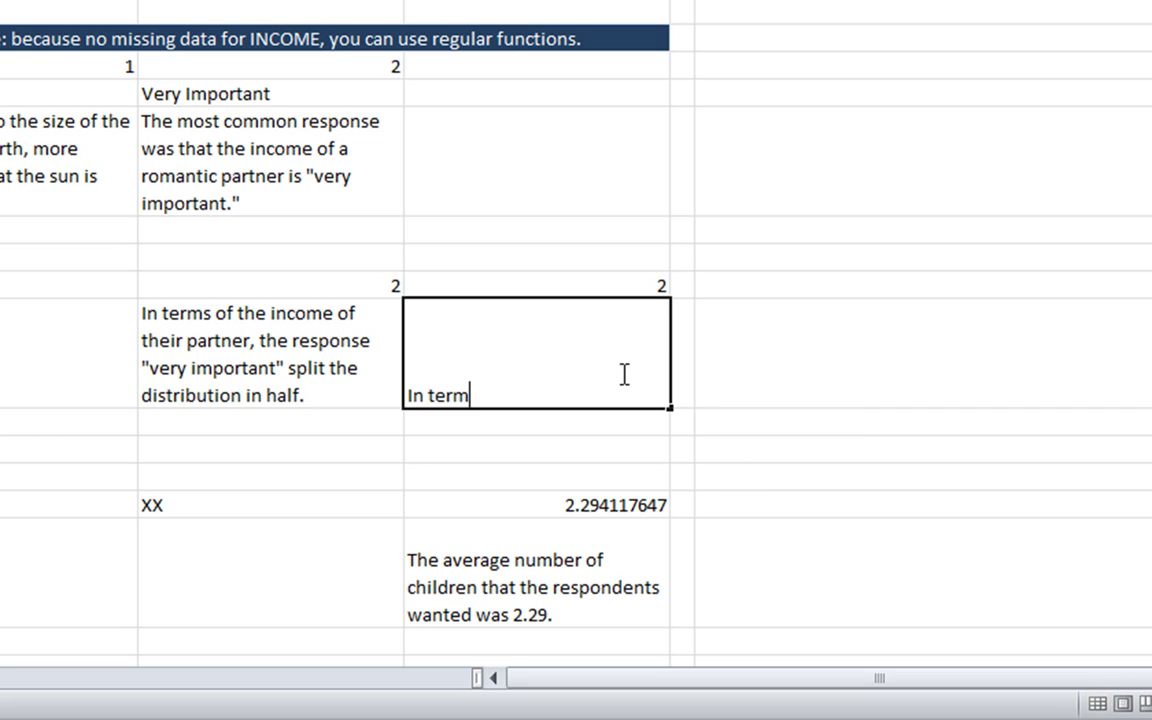
pyautogui.write('s of the numb')
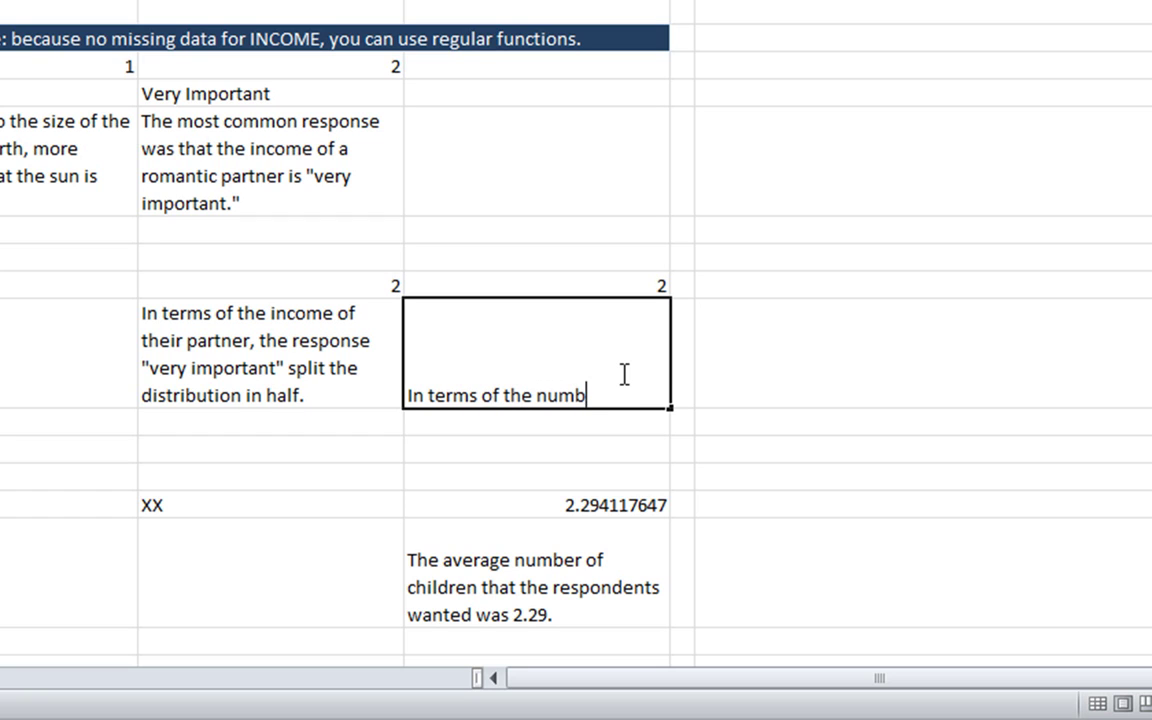
pyautogui.write('er of child')
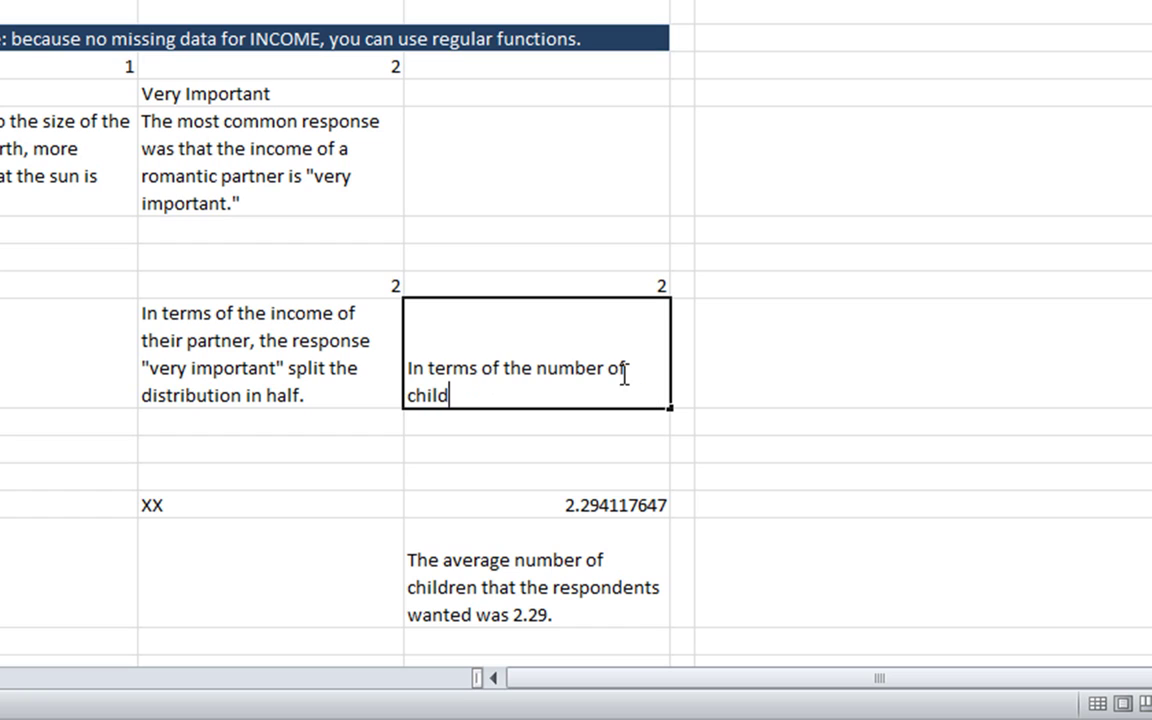
pyautogui.write('ren that ')
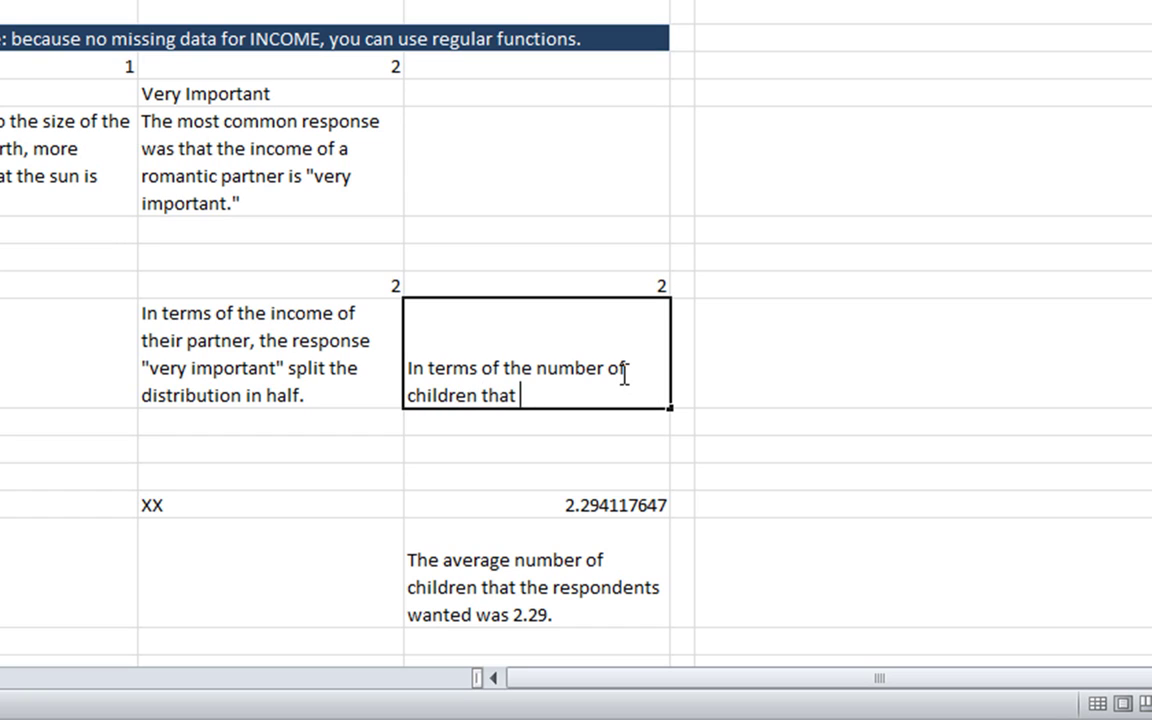
pyautogui.write('respondents wa')
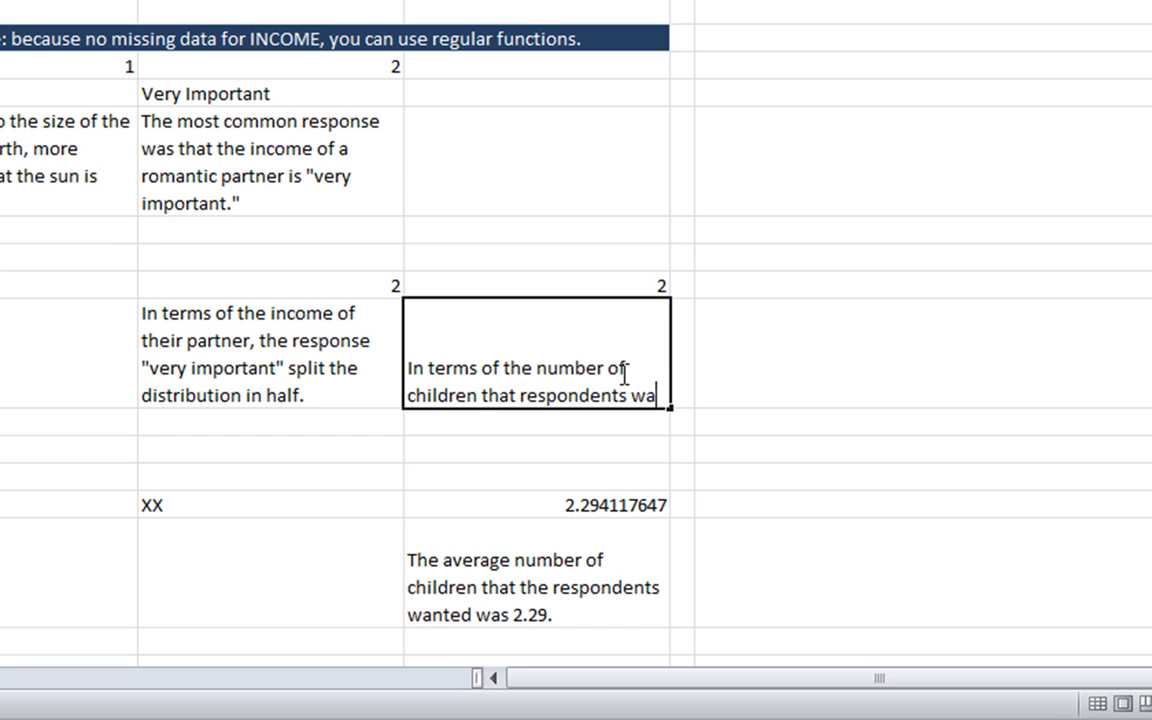
pyautogui.write('nted, the numbe')
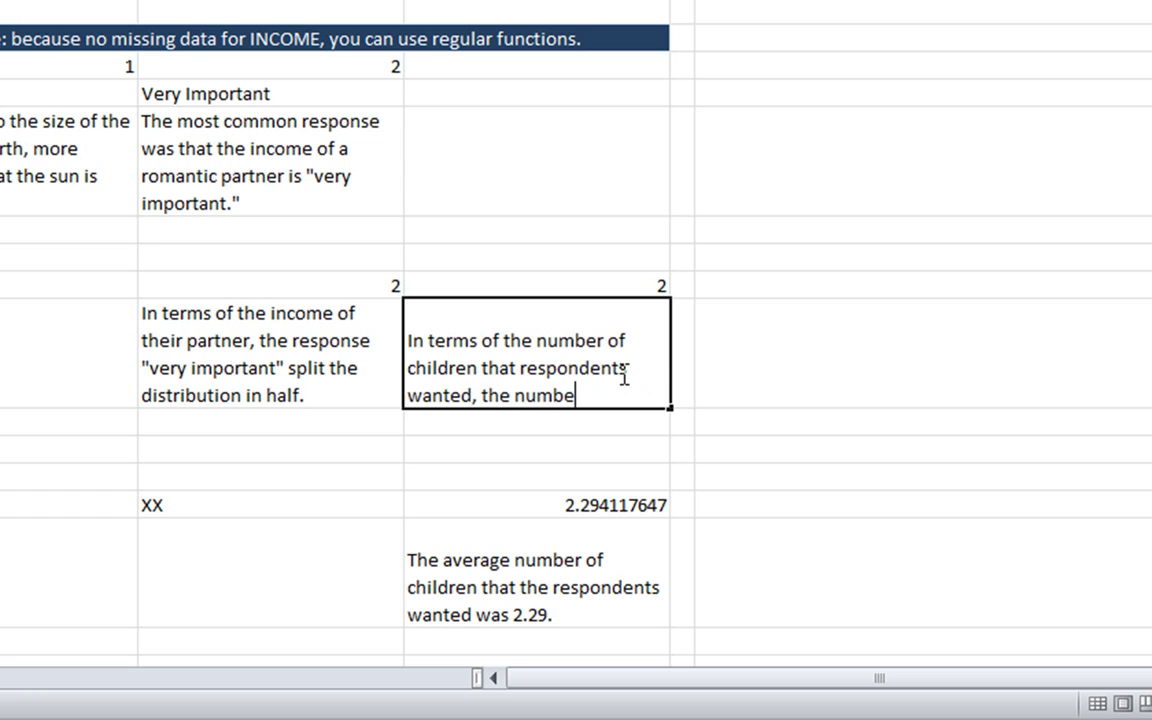
pyautogui.write('r two split the')
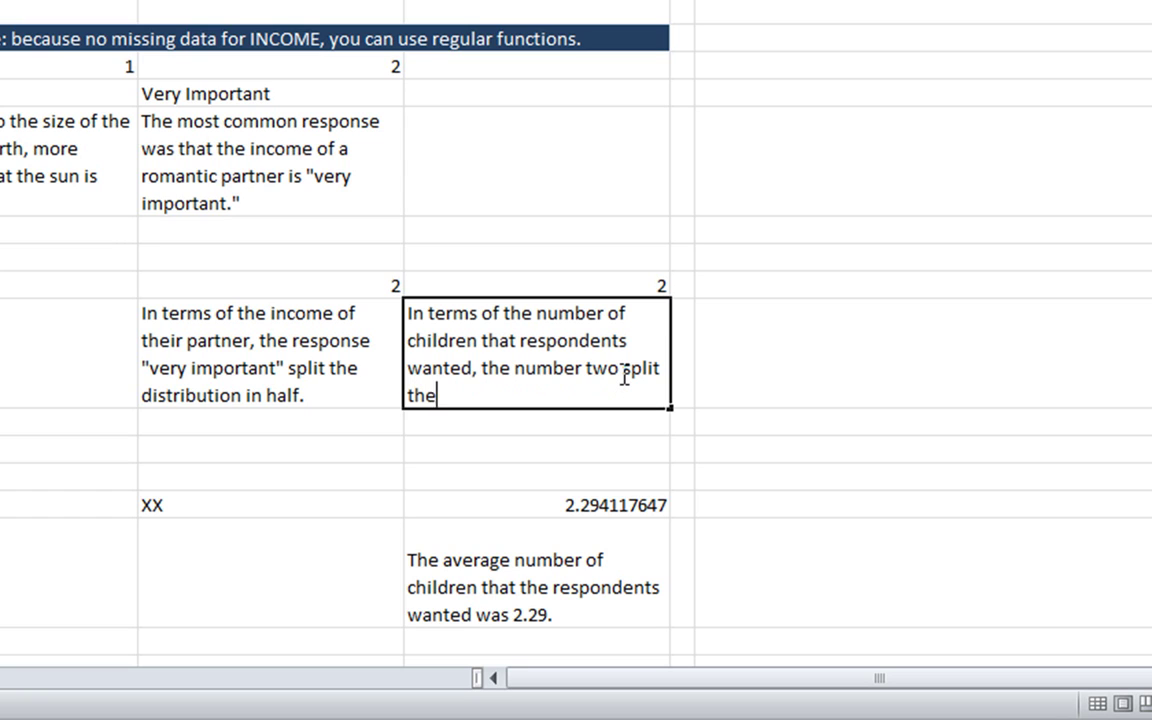
pyautogui.write(' distribution in half.')
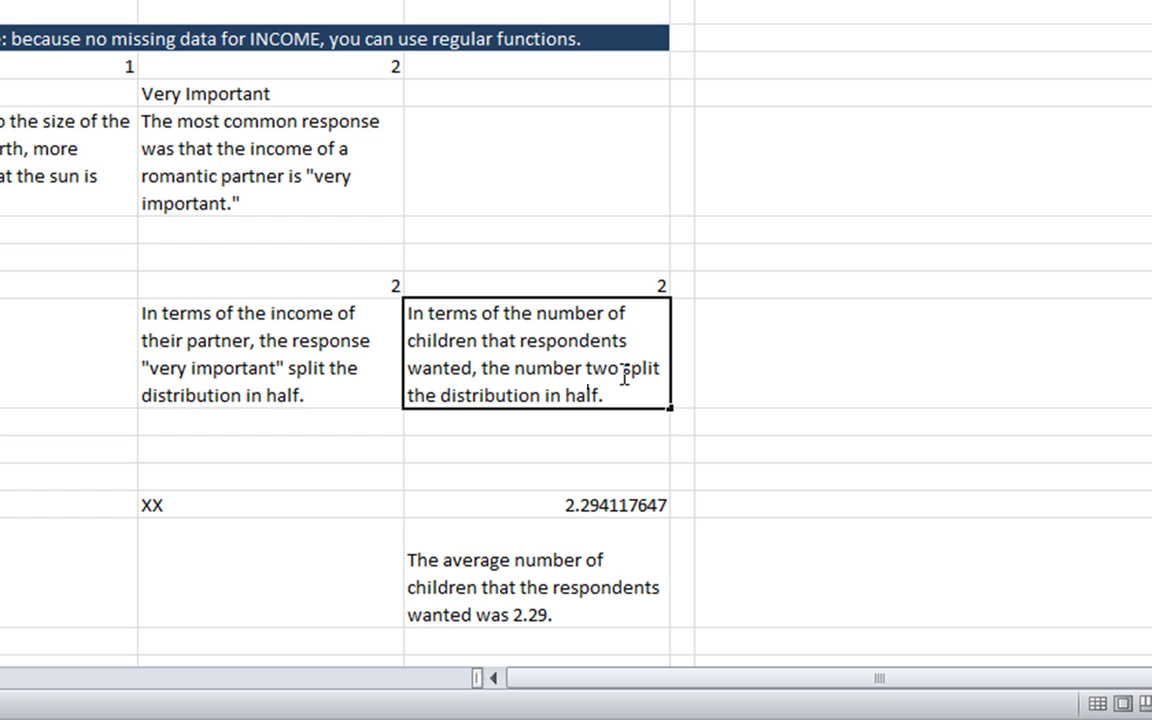
pyautogui.press('Return')
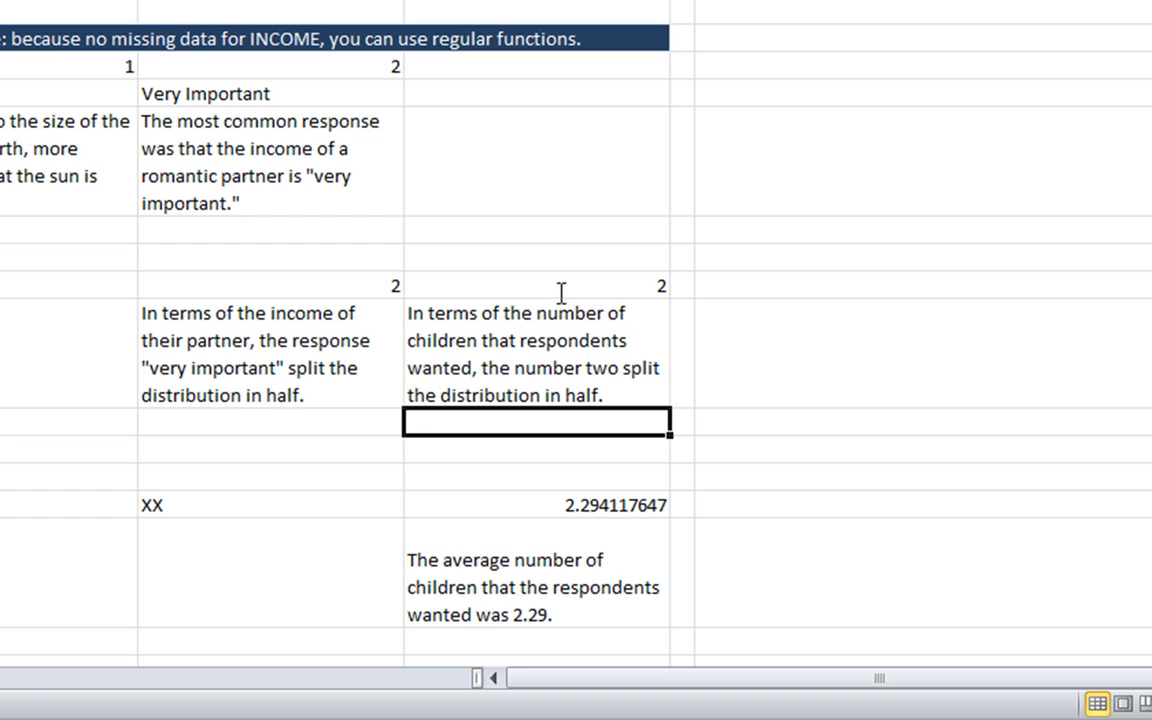
# Step: Copy SIZE's mode formula =AGGREGATE(13,5,dating[SIZE]) and paste it into CHILDREN's mode cell
pyautogui.click(628, 290)
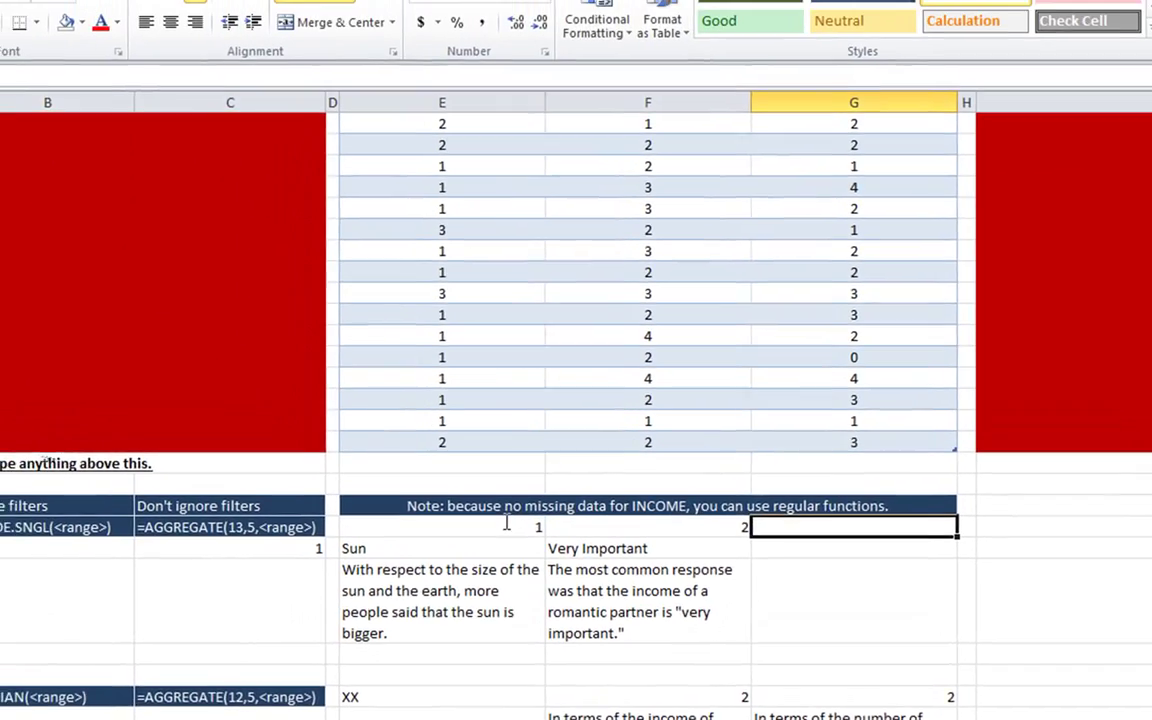
pyautogui.click(507, 523)
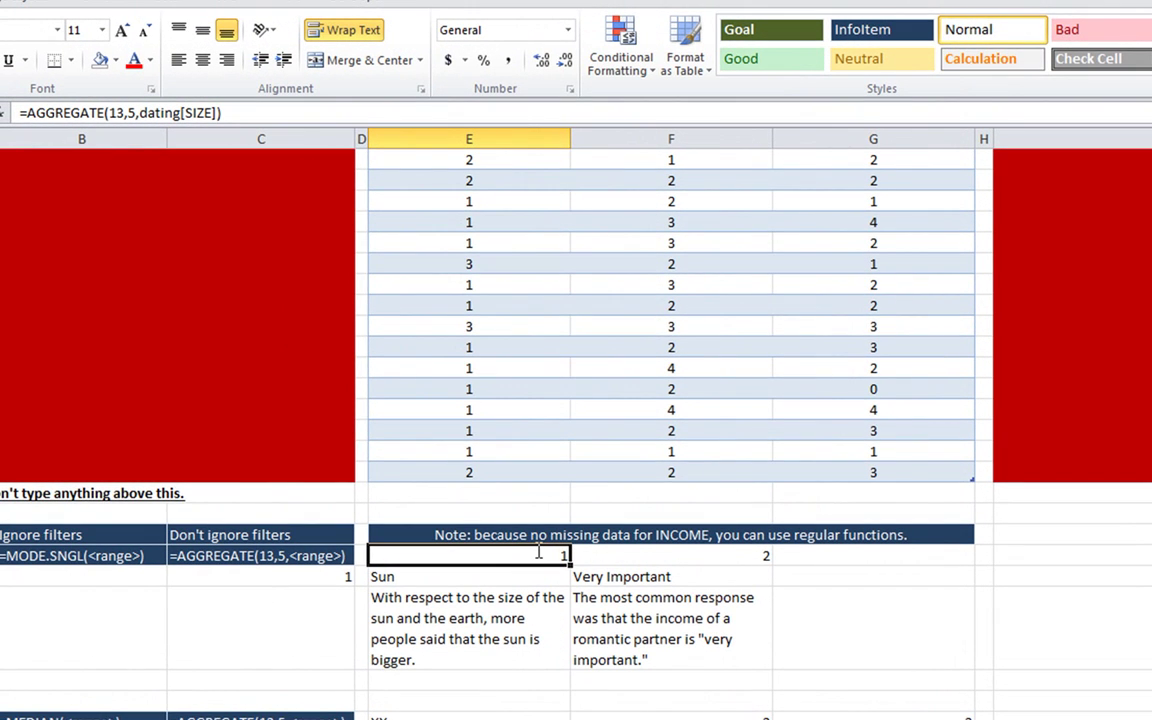
pyautogui.hotkey('ctrl', 'c')
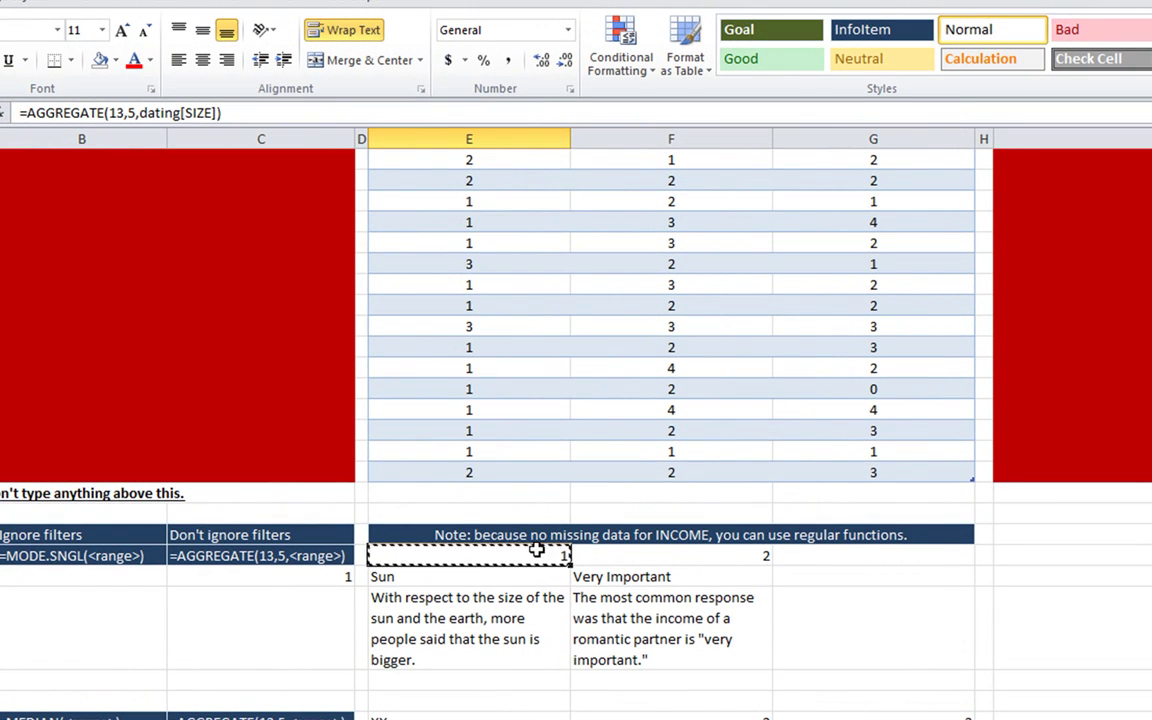
pyautogui.press('Right')
pyautogui.press('Right')
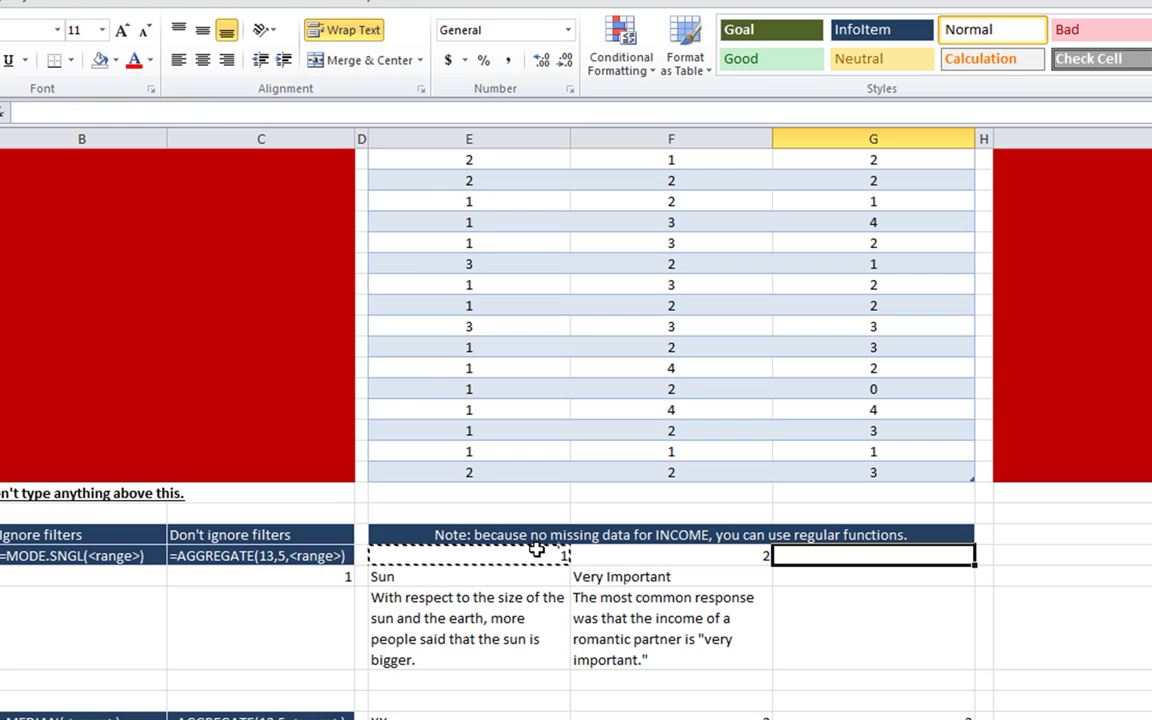
pyautogui.hotkey('ctrl', 'v')
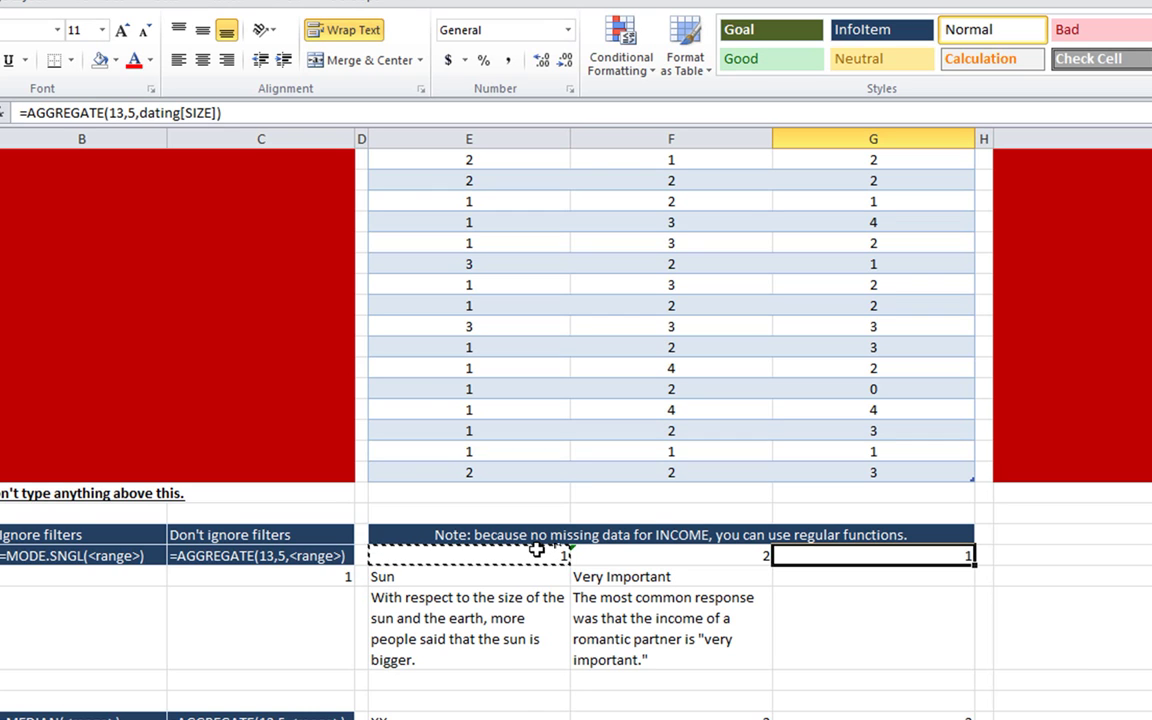
# Step: Fill SIZE's mode formula across INCOME and CHILDREN, and check which table column each resulting formula refers to
pyautogui.scroll(2, 537, 550)
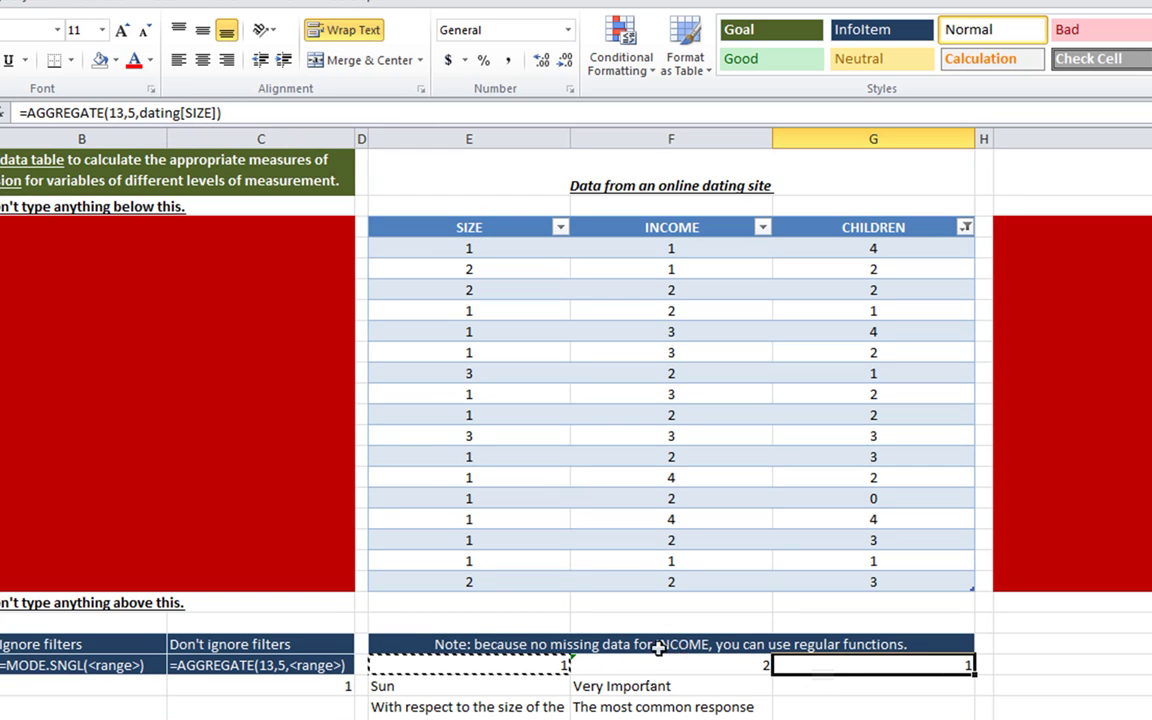
pyautogui.click(547, 670)
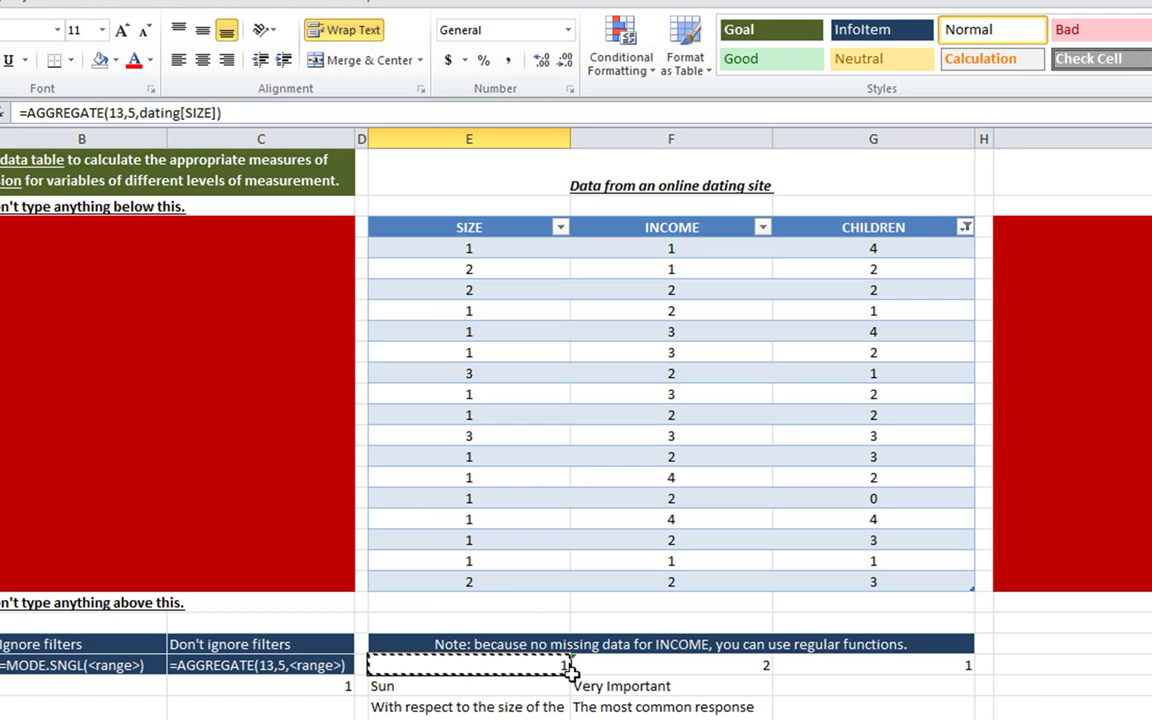
pyautogui.moveTo(567, 670); pyautogui.dragTo(905, 663)
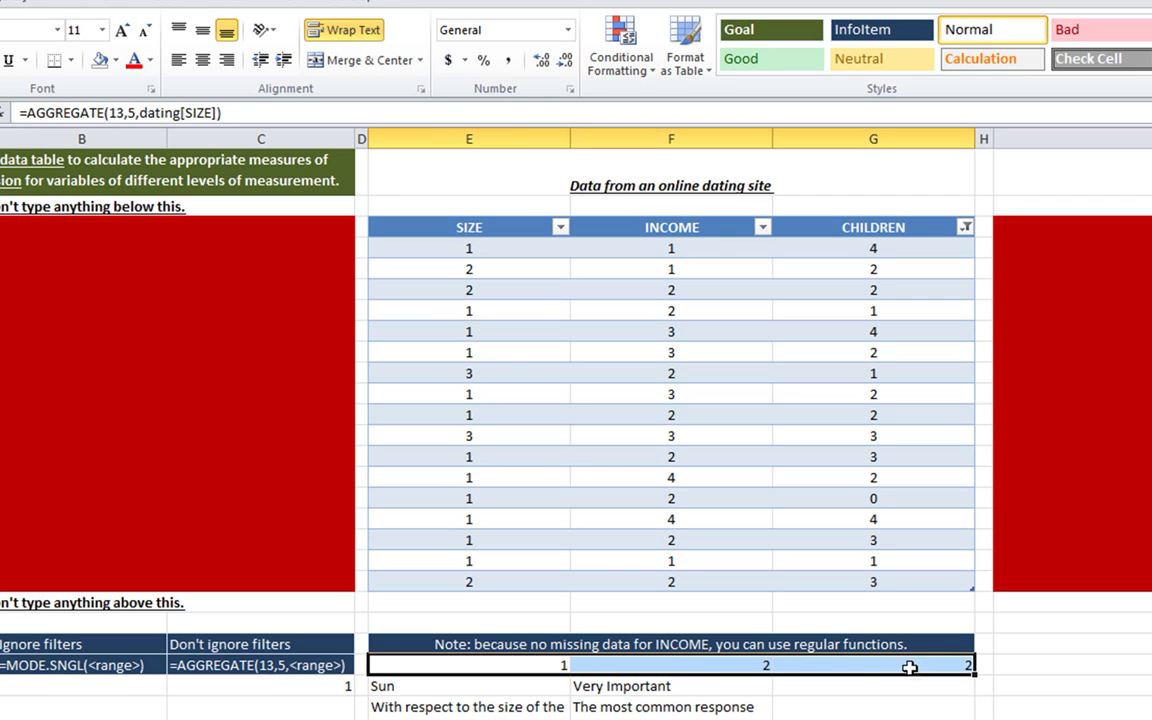
pyautogui.click(700, 667)
pyautogui.click(810, 668)
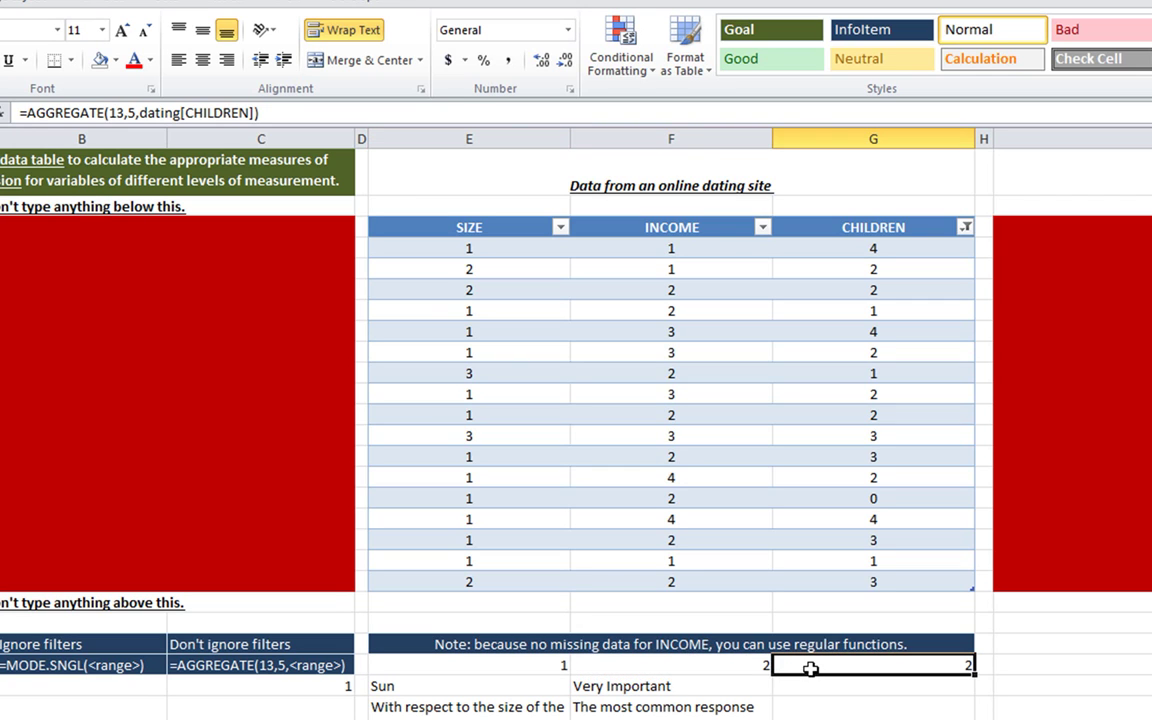
pyautogui.click(695, 663)
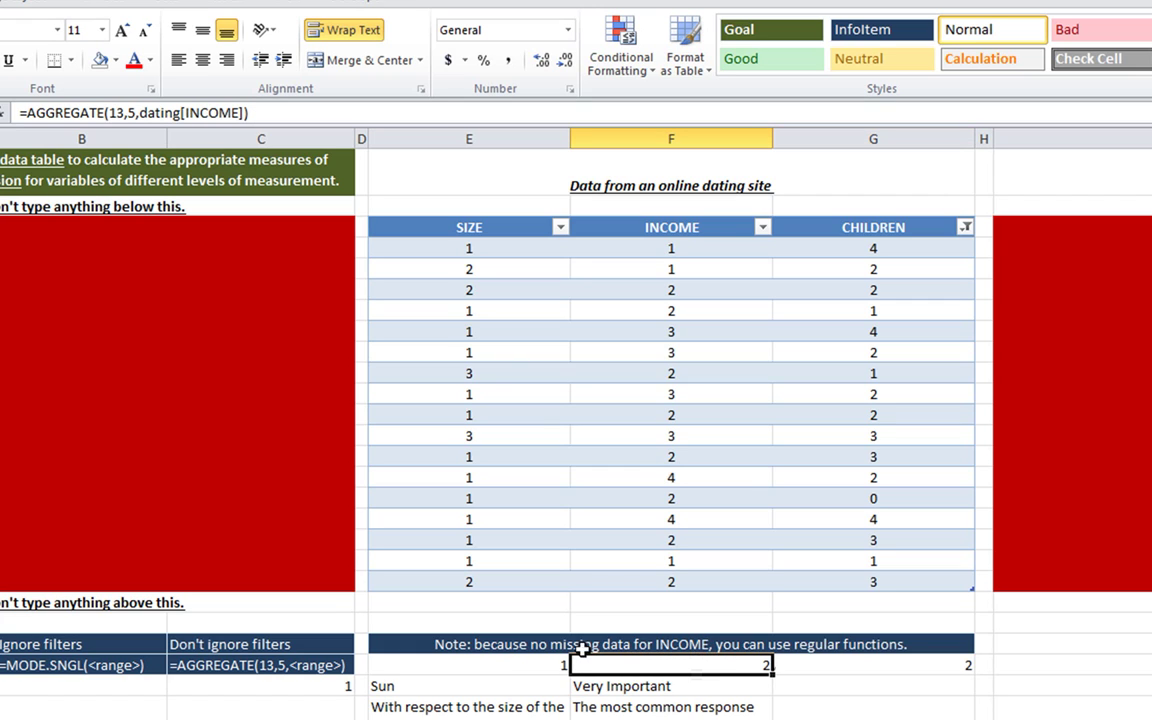
pyautogui.click(533, 662)
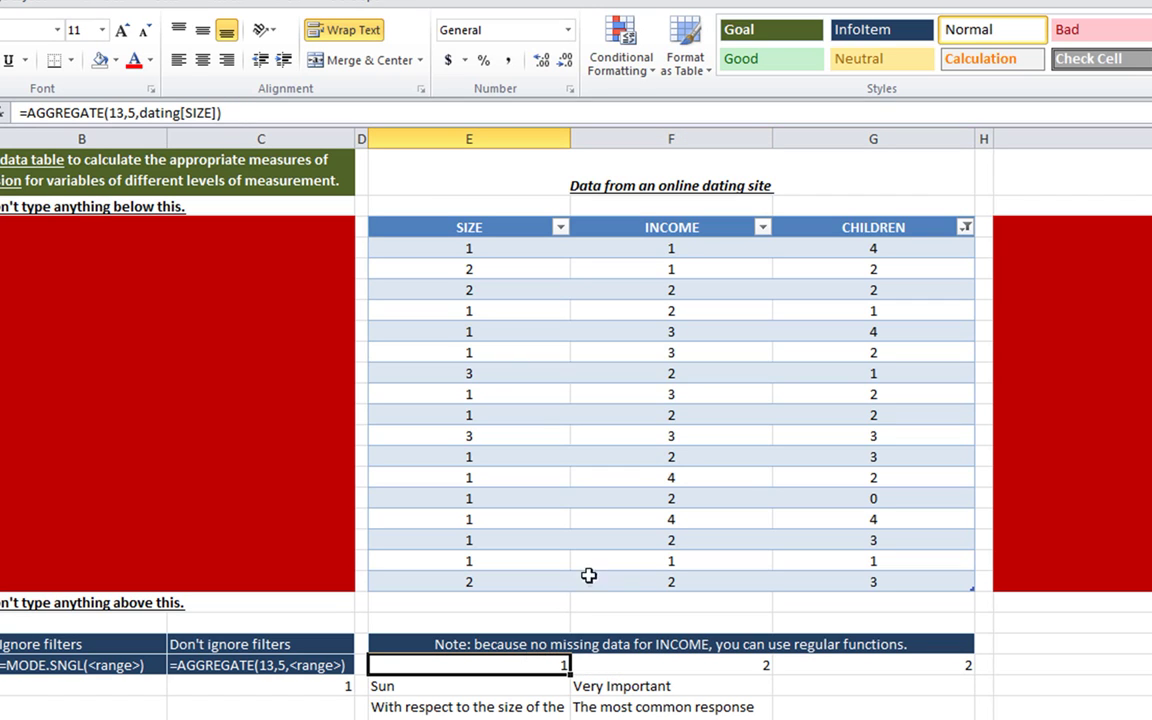
pyautogui.click(715, 662)
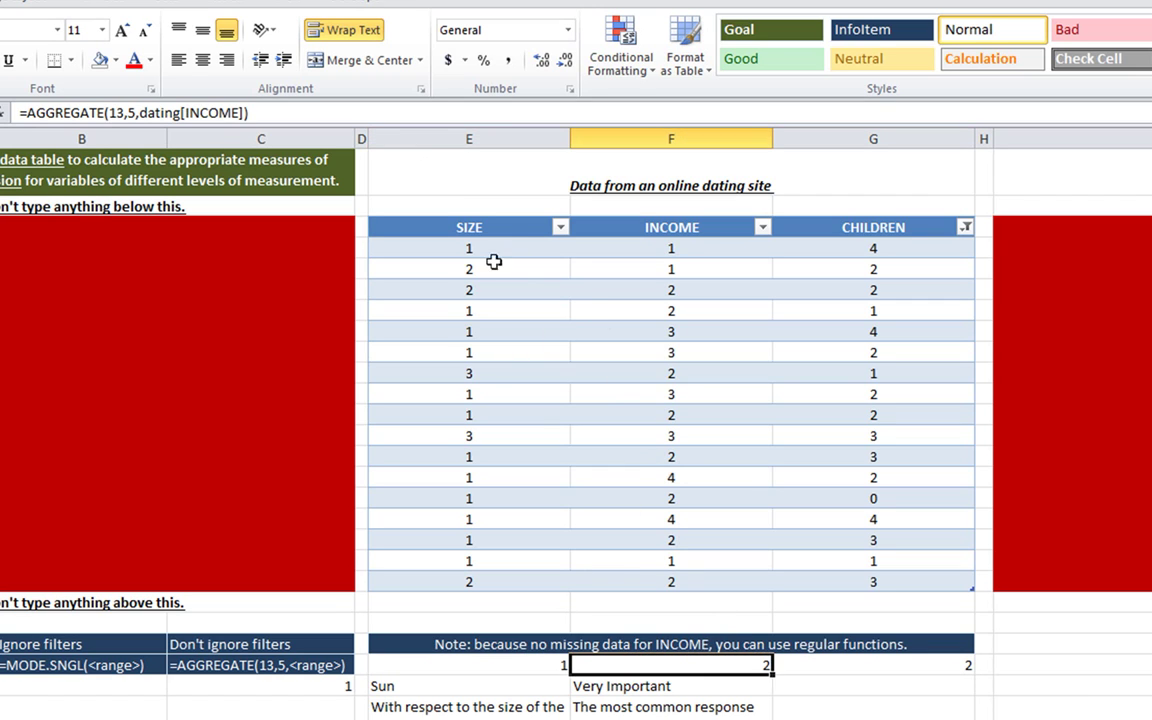
pyautogui.click(938, 663)
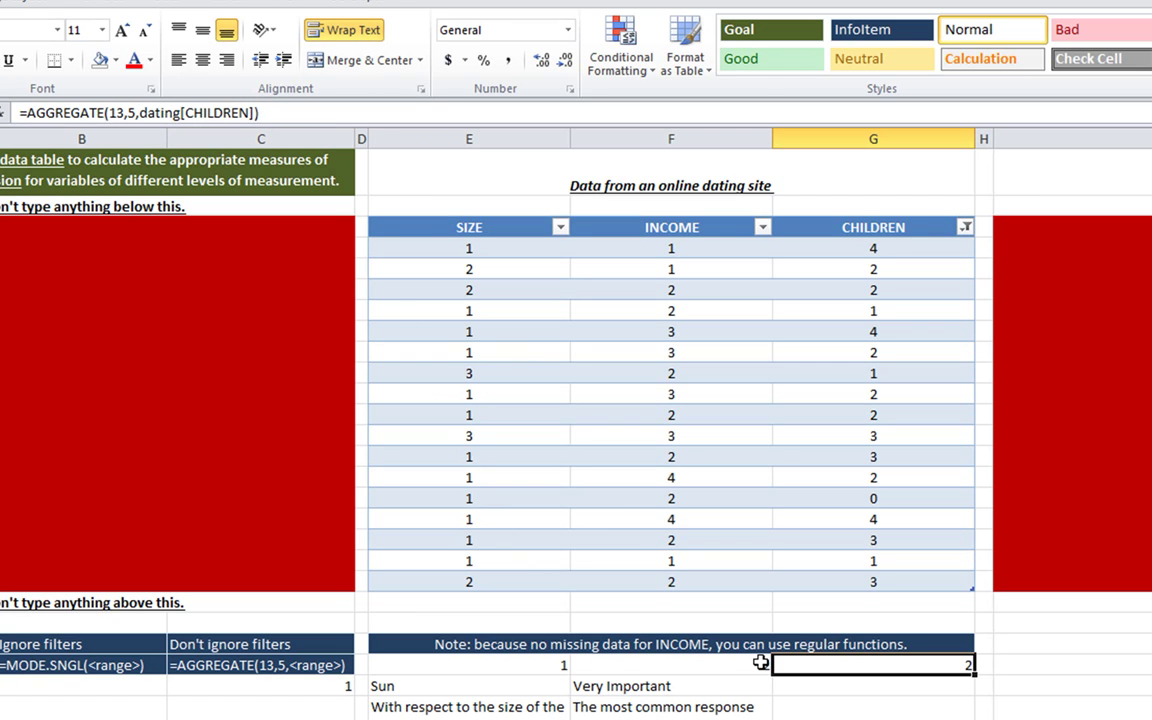
# Step: Undo the mode formula fill and compare the pasted formula in CHILDREN's mode cell with SIZE's
pyautogui.hotkey('ctrl', 'z')
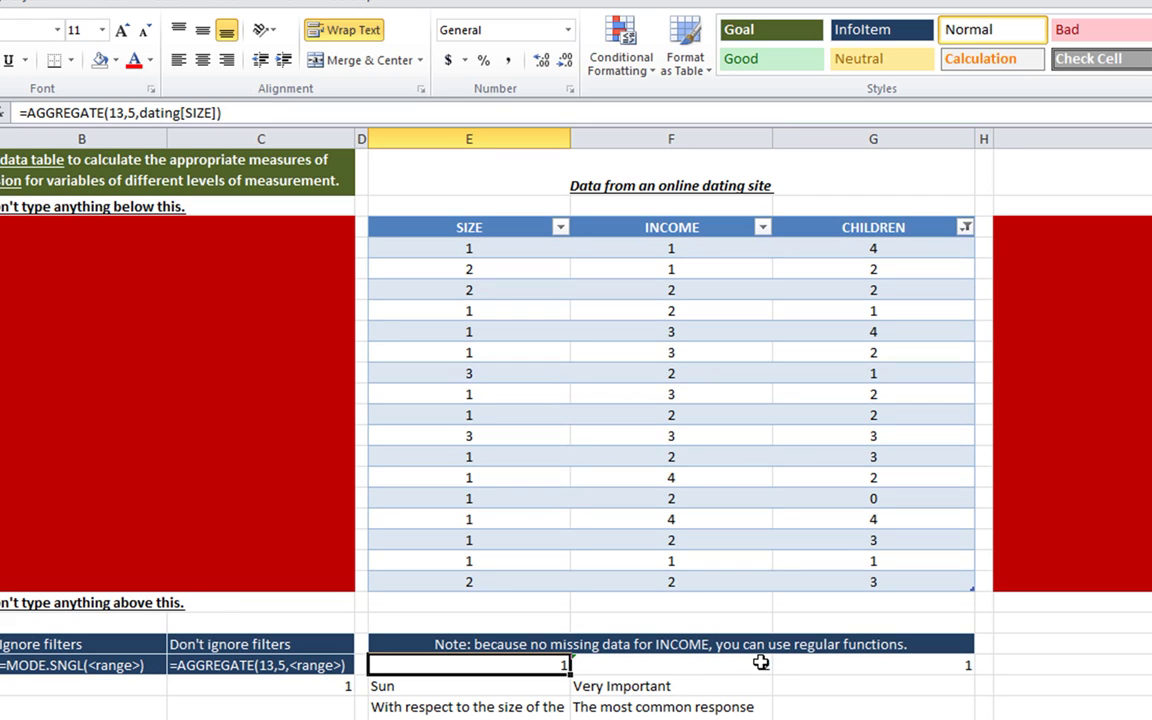
pyautogui.click(925, 664)
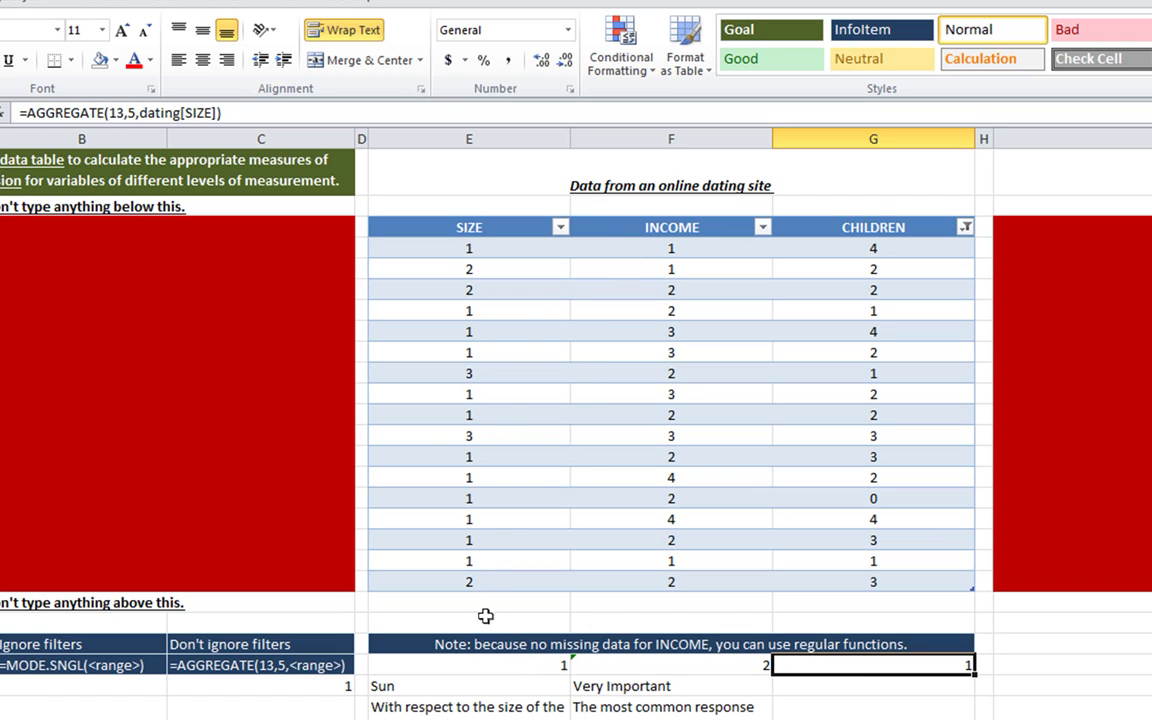
pyautogui.click(556, 664)
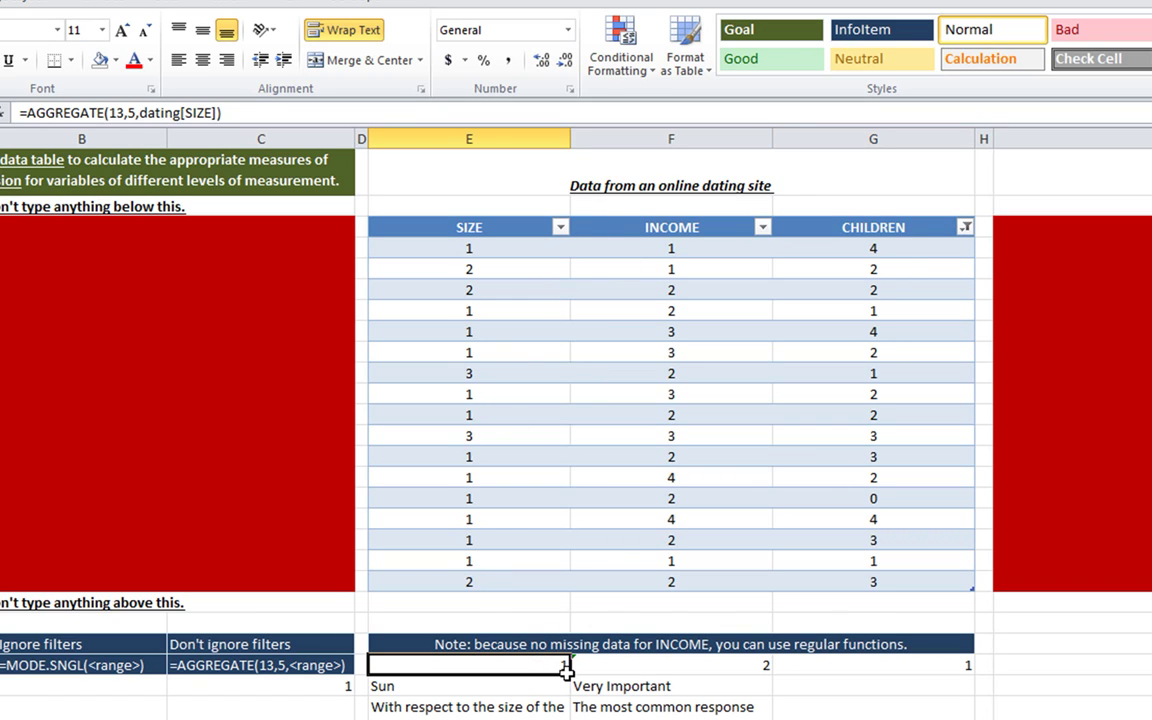
pyautogui.click(836, 667)
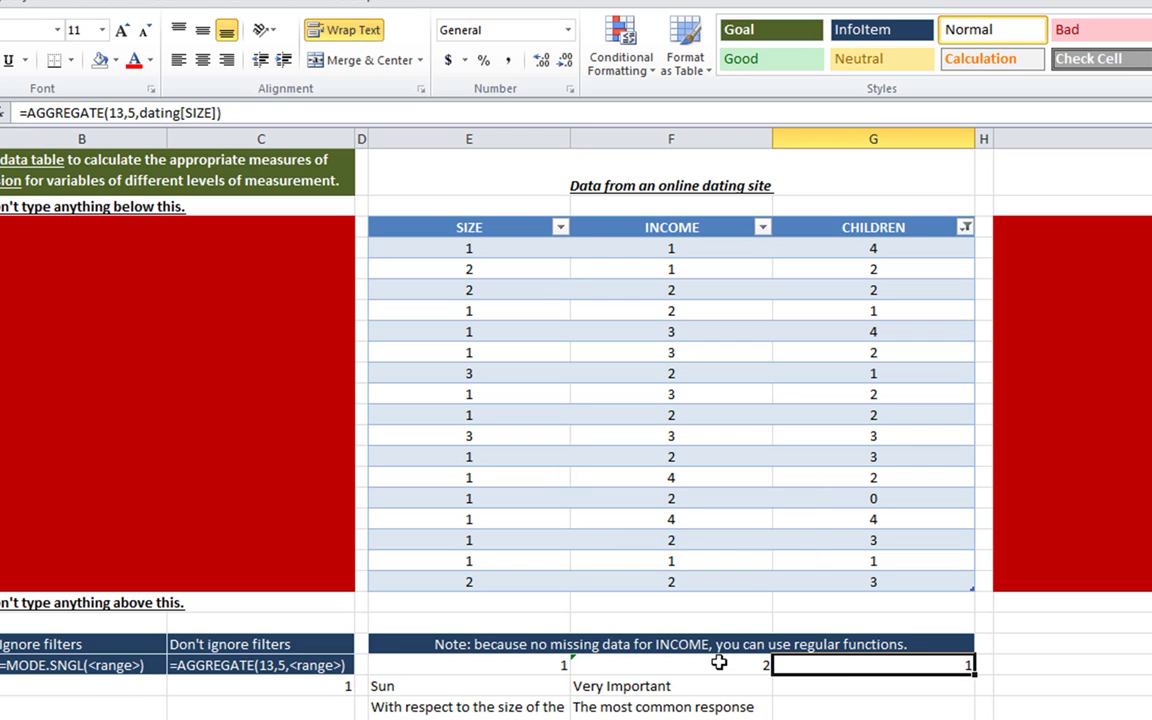
# Step: Fill SIZE's mode formula across INCOME and CHILDREN so CHILDREN's mode uses =AGGREGATE(13,5,dating[CHILDREN])
pyautogui.click(562, 664)
pyautogui.moveTo(572, 675); pyautogui.dragTo(957, 664)
pyautogui.click(955, 665)
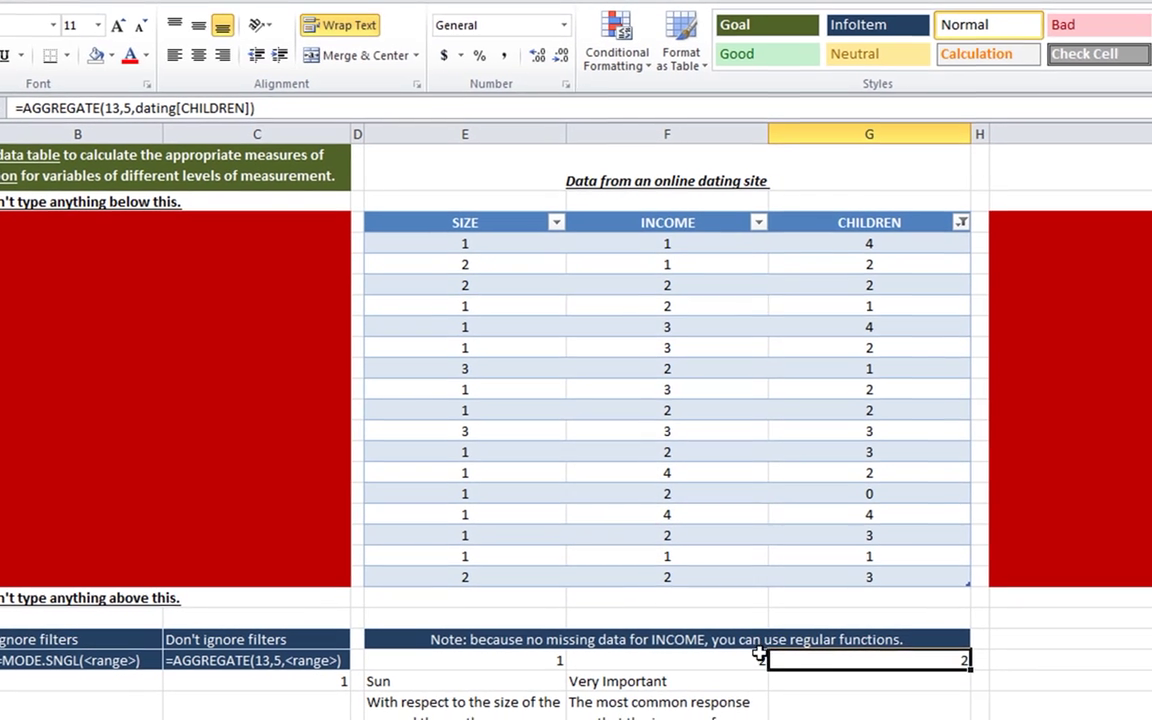
pyautogui.click(760, 659)
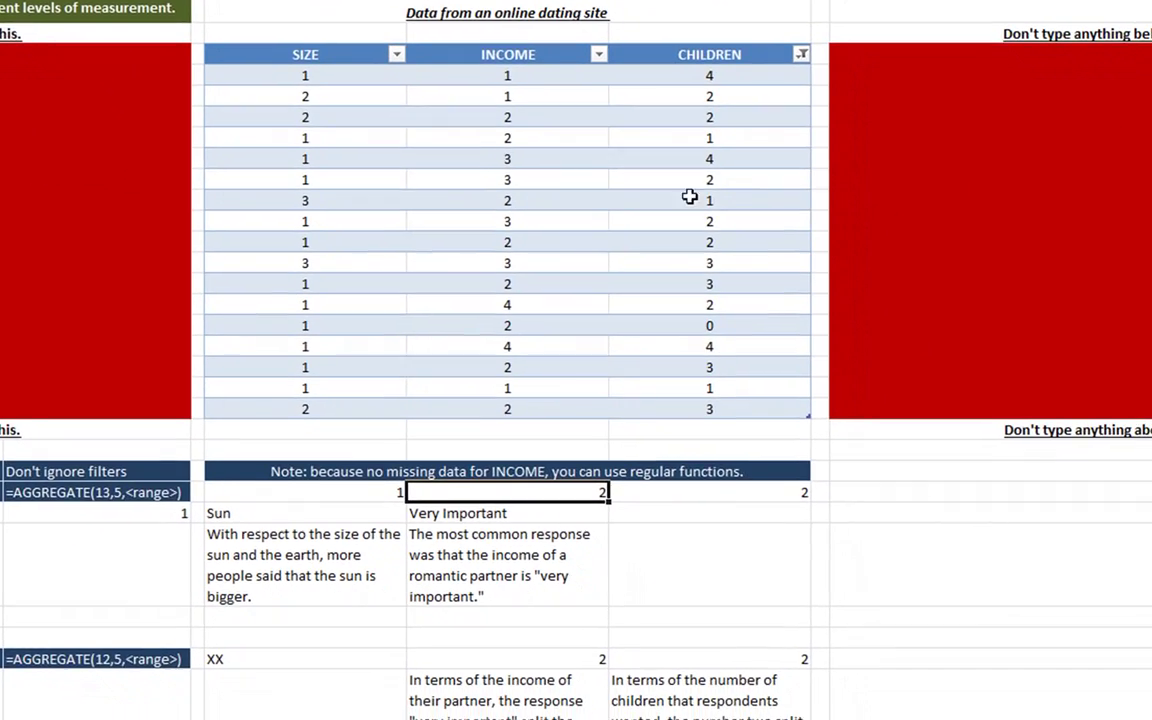
# Step: Include the value 99 in CHILDREN's filter and compare CHILDREN's Average with the interpretation below it
pyautogui.click(801, 54)
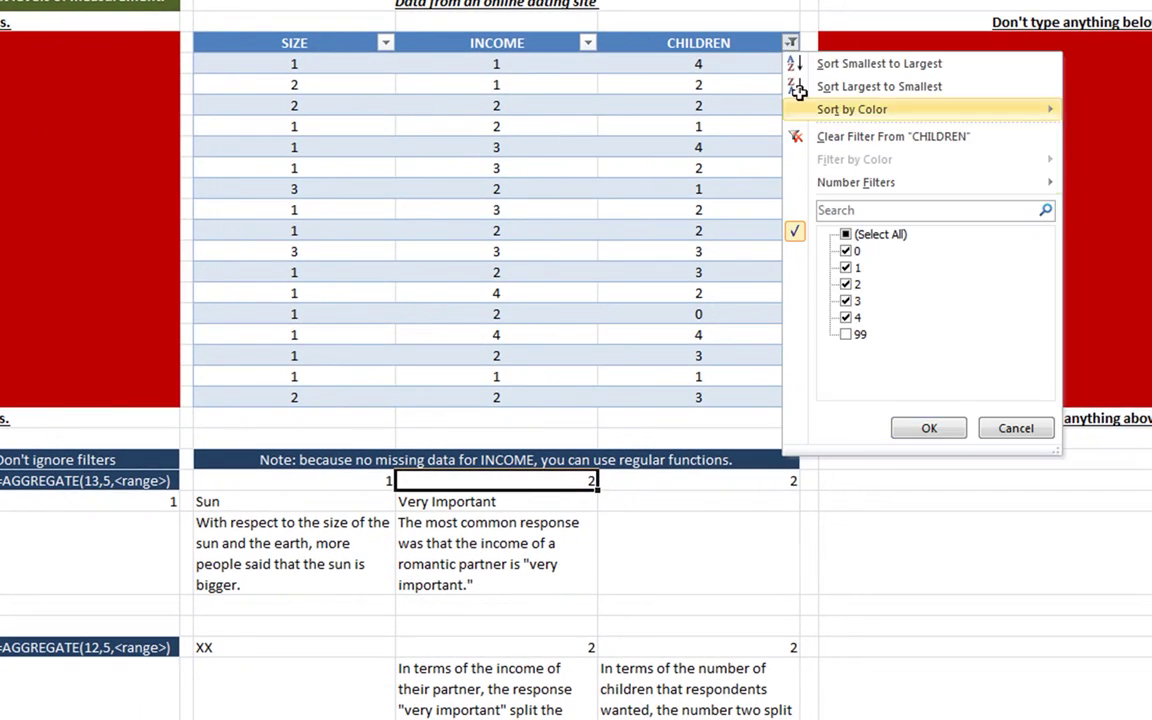
pyautogui.click(846, 334)
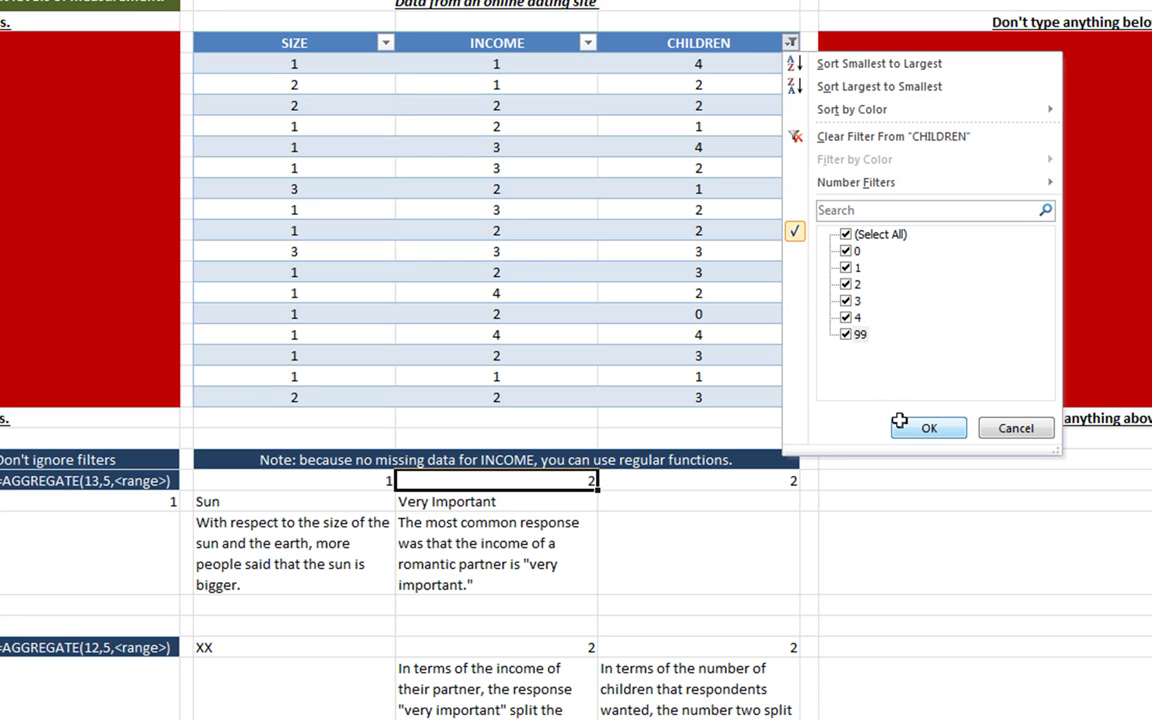
pyautogui.click(903, 426)
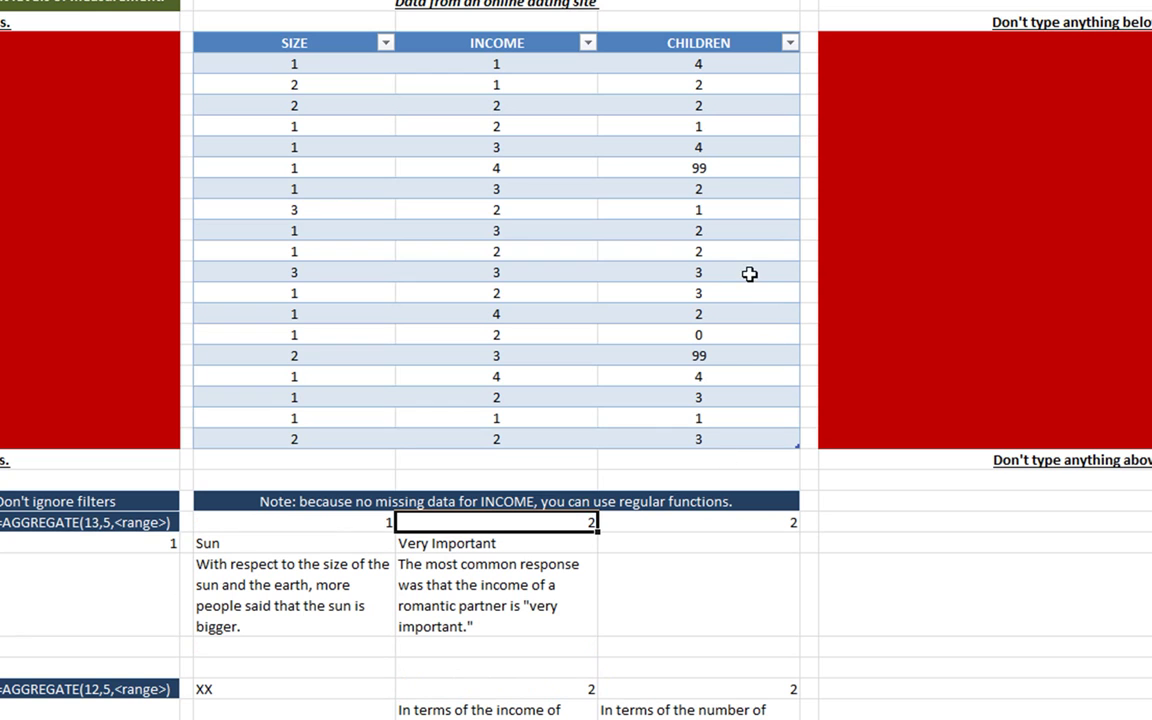
pyautogui.scroll(-4, 735, 278)
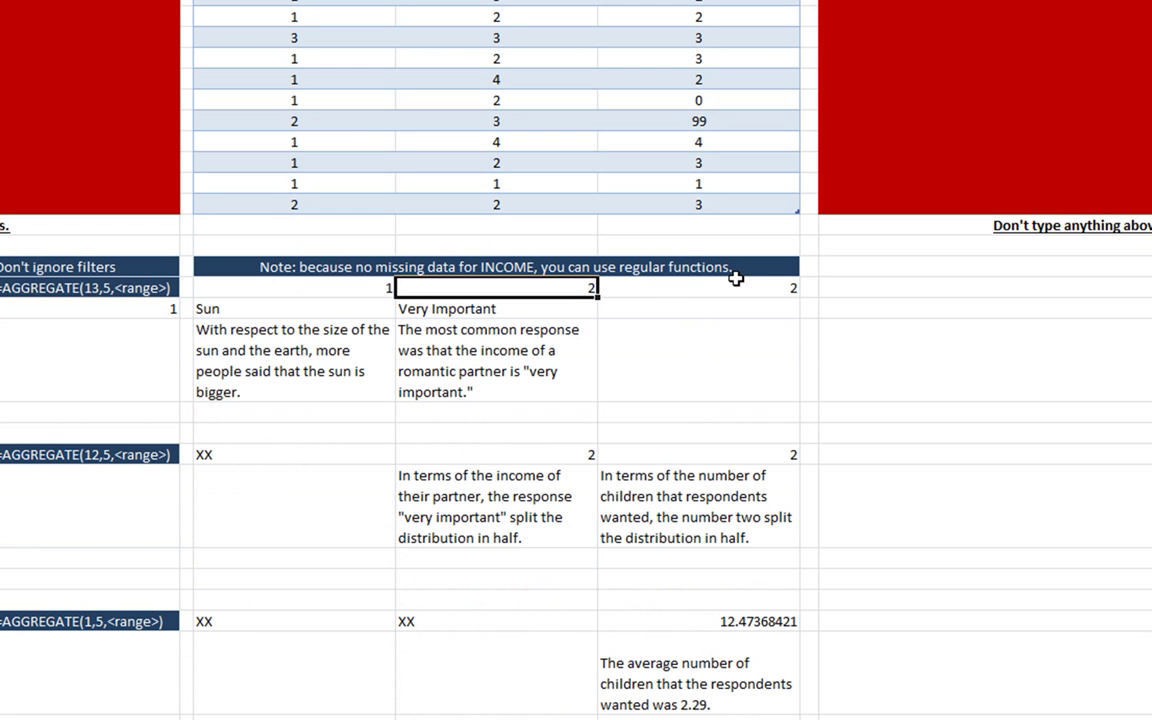
pyautogui.click(681, 621)
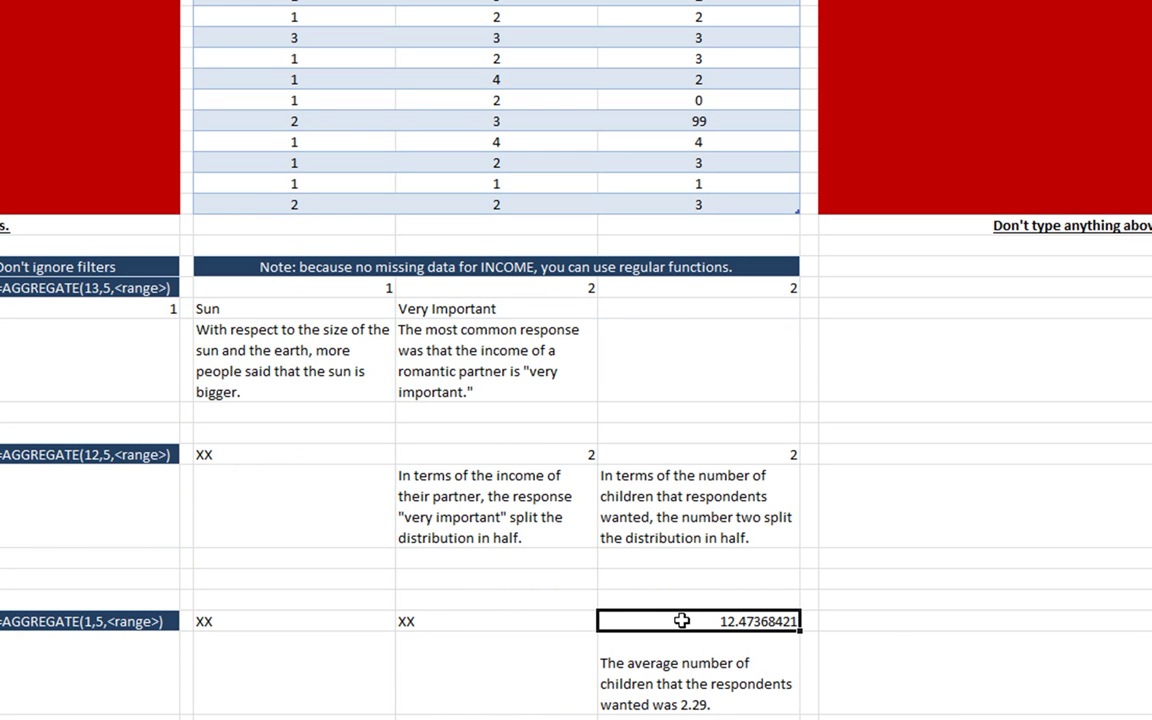
pyautogui.click(691, 703)
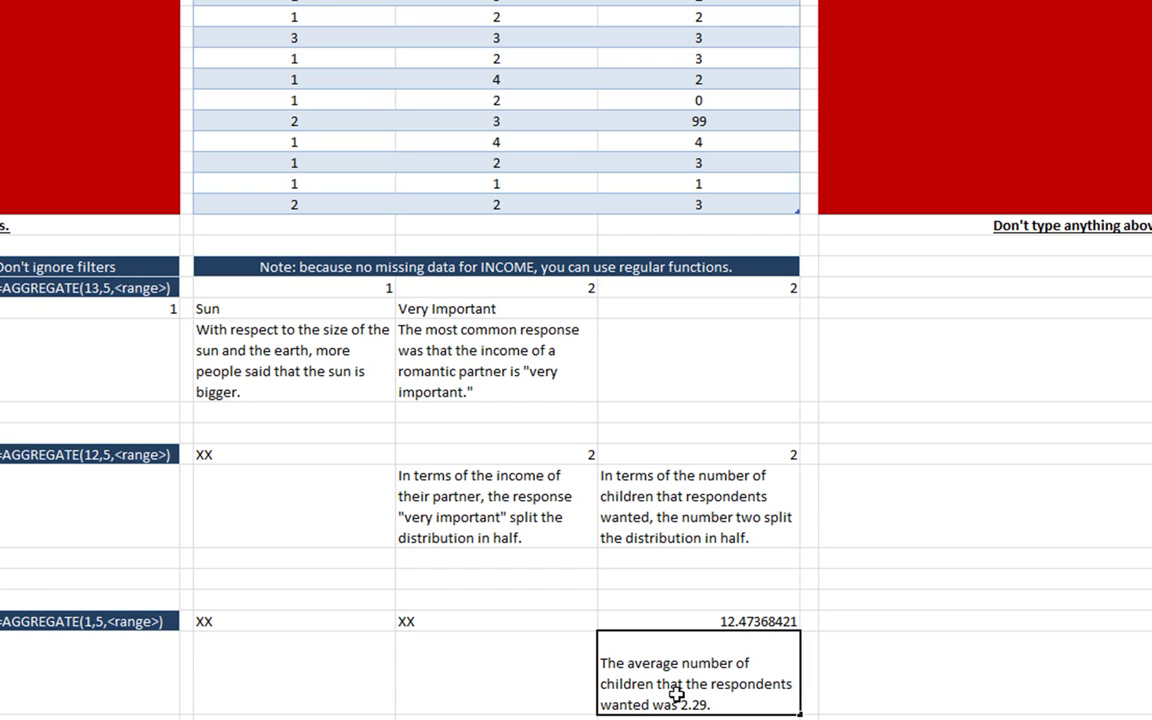
# Step: Compare CHILDREN's average with its interpretation and exclude the value 99 from the CHILDREN filter
pyautogui.moveTo(677, 694); pyautogui.dragTo(743, 708)
pyautogui.click(741, 707)
pyautogui.click(752, 621)
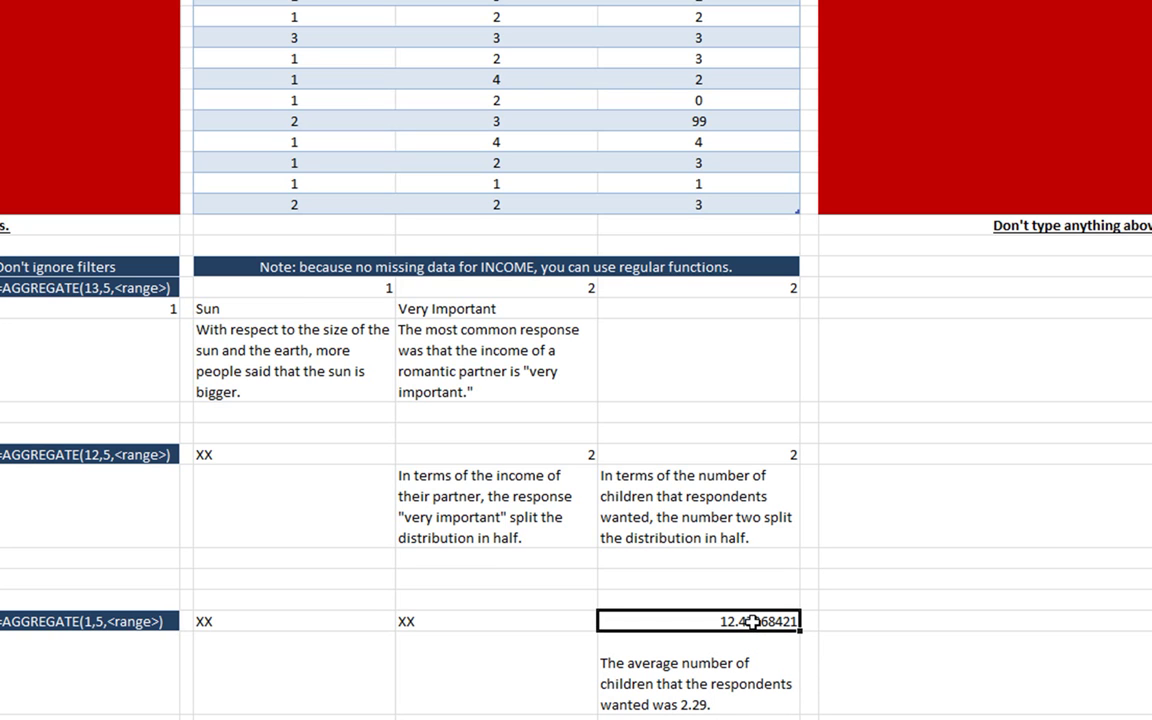
pyautogui.scroll(4, 752, 621)
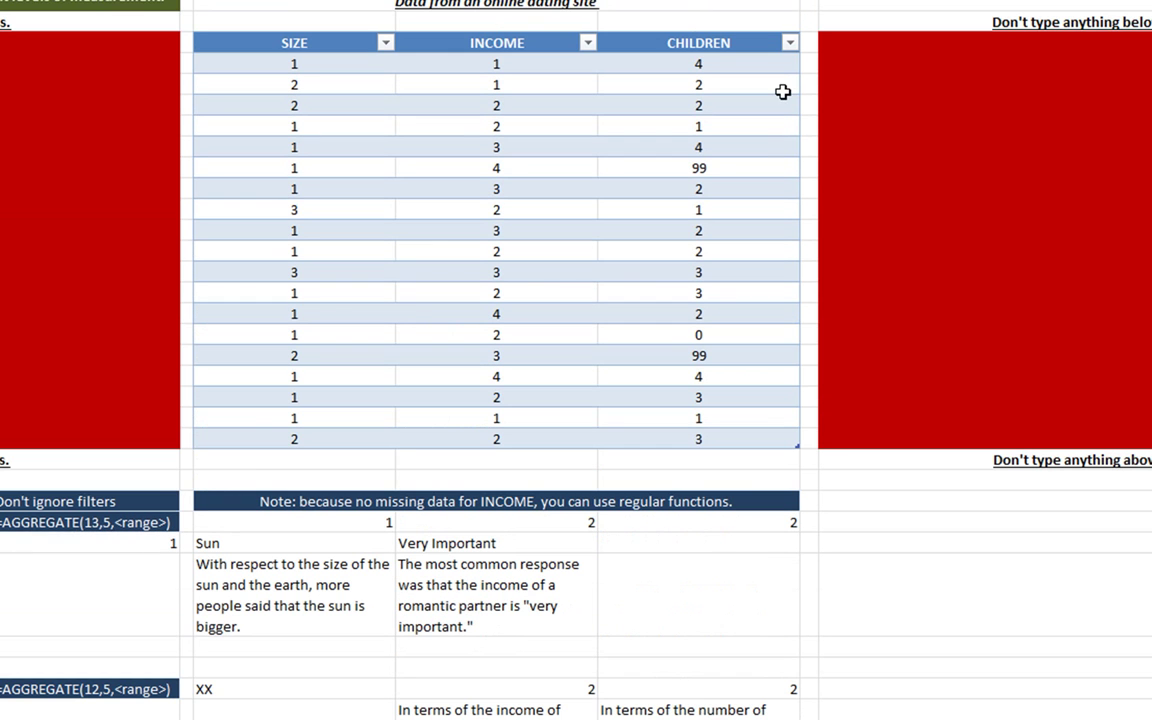
pyautogui.click(790, 42)
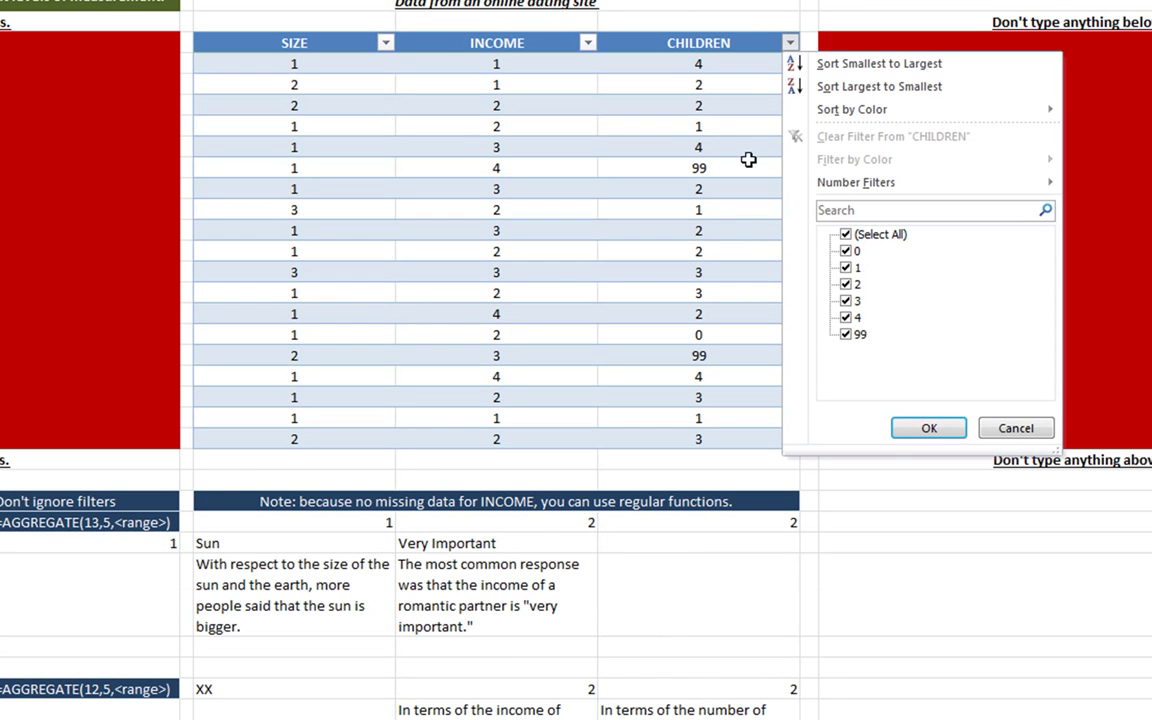
pyautogui.click(845, 334)
pyautogui.click(892, 427)
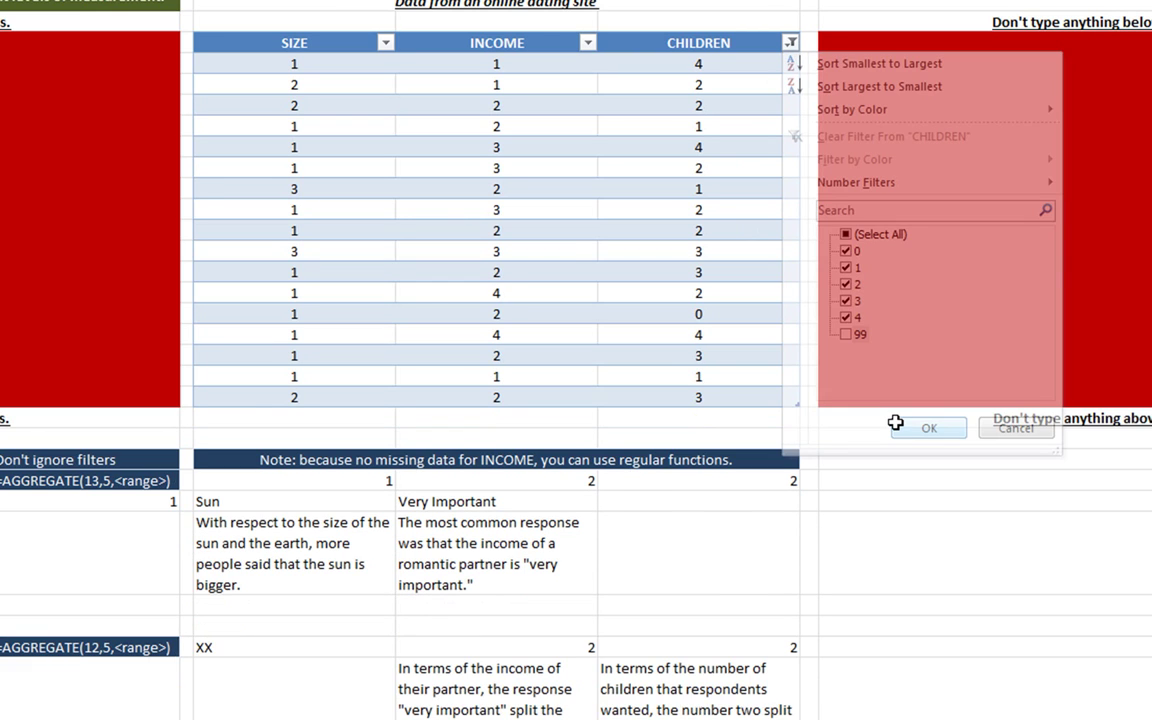
# Step: Paste CHILDREN's average as a plain value into the adjacent narrow column and widen that column to fit the number
pyautogui.scroll(-3, 812, 530)
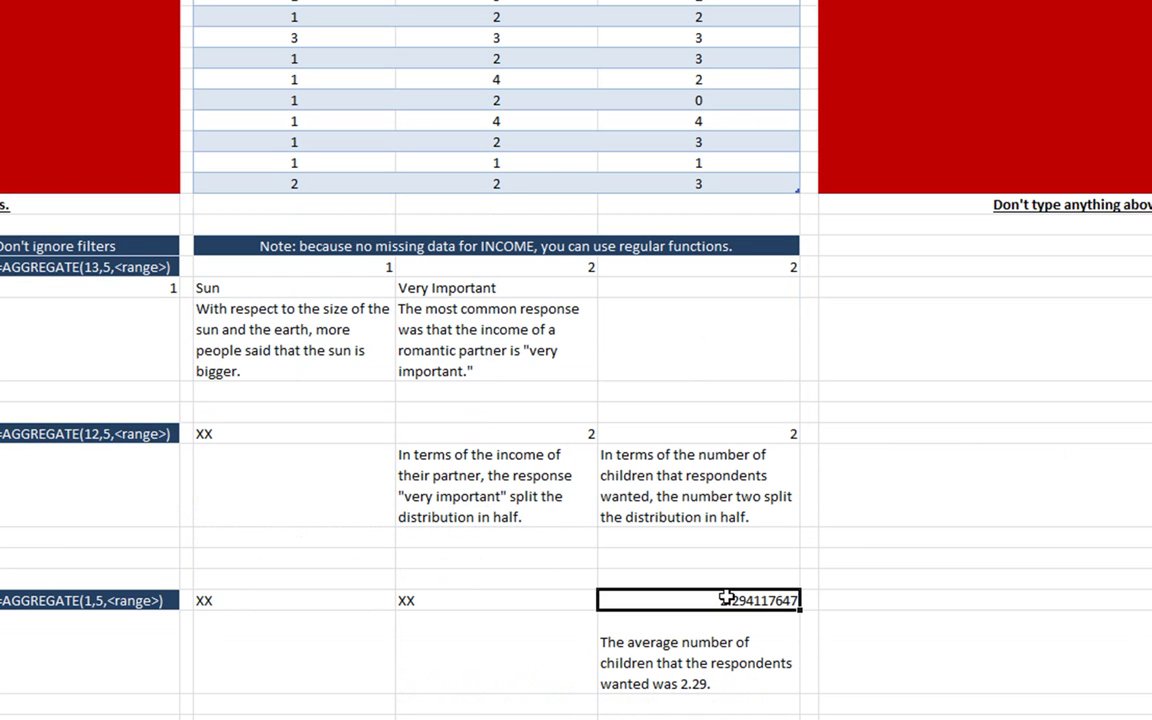
pyautogui.hotkey('ctrl', 'c')
pyautogui.press('Right')
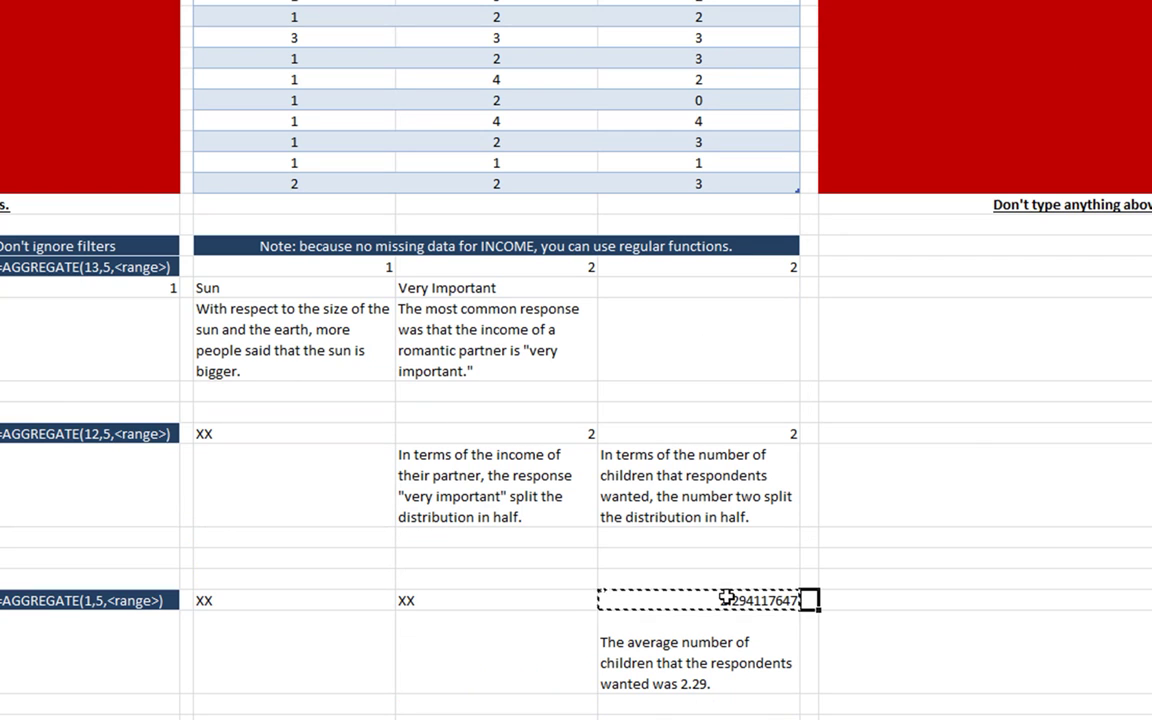
pyautogui.rightClick(809, 596)
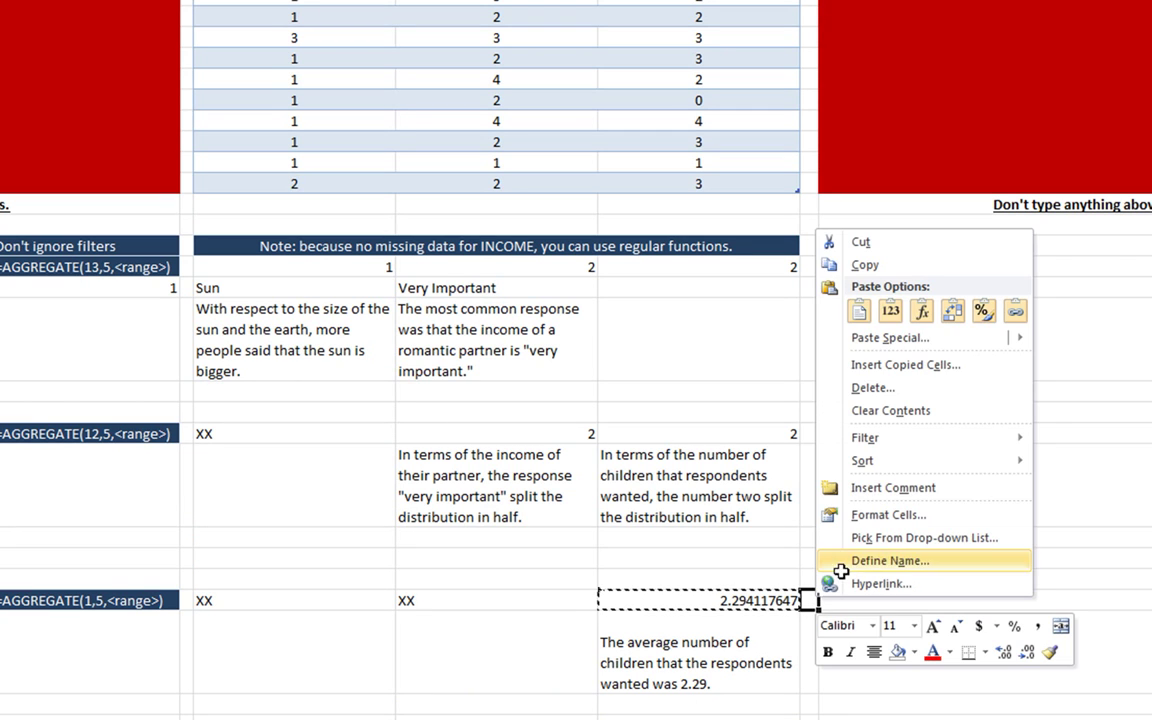
pyautogui.click(891, 313)
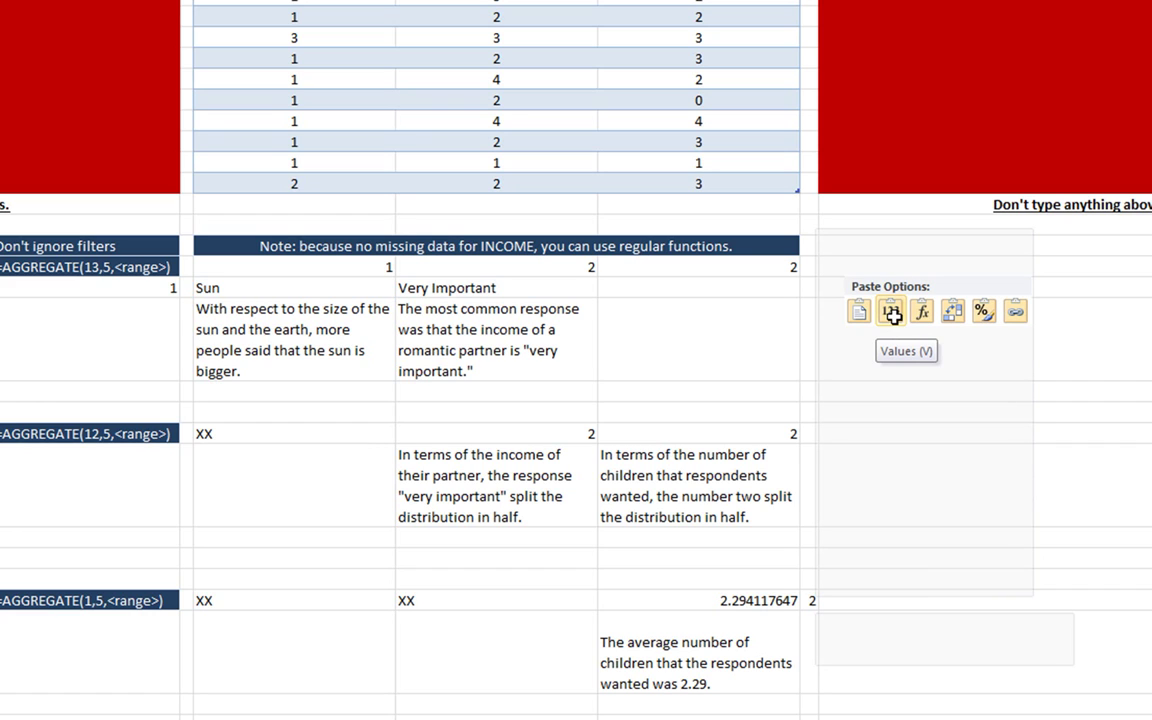
pyautogui.moveTo(818, 1); pyautogui.dragTo(881, 1)
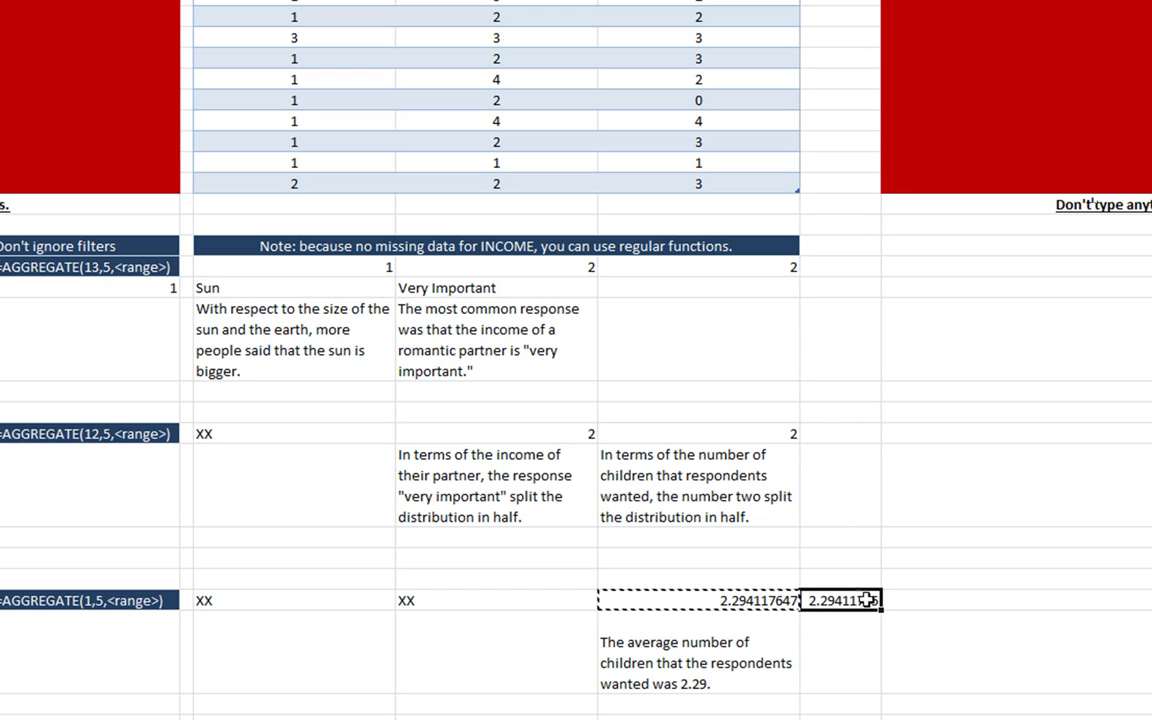
pyautogui.click(467, 600)
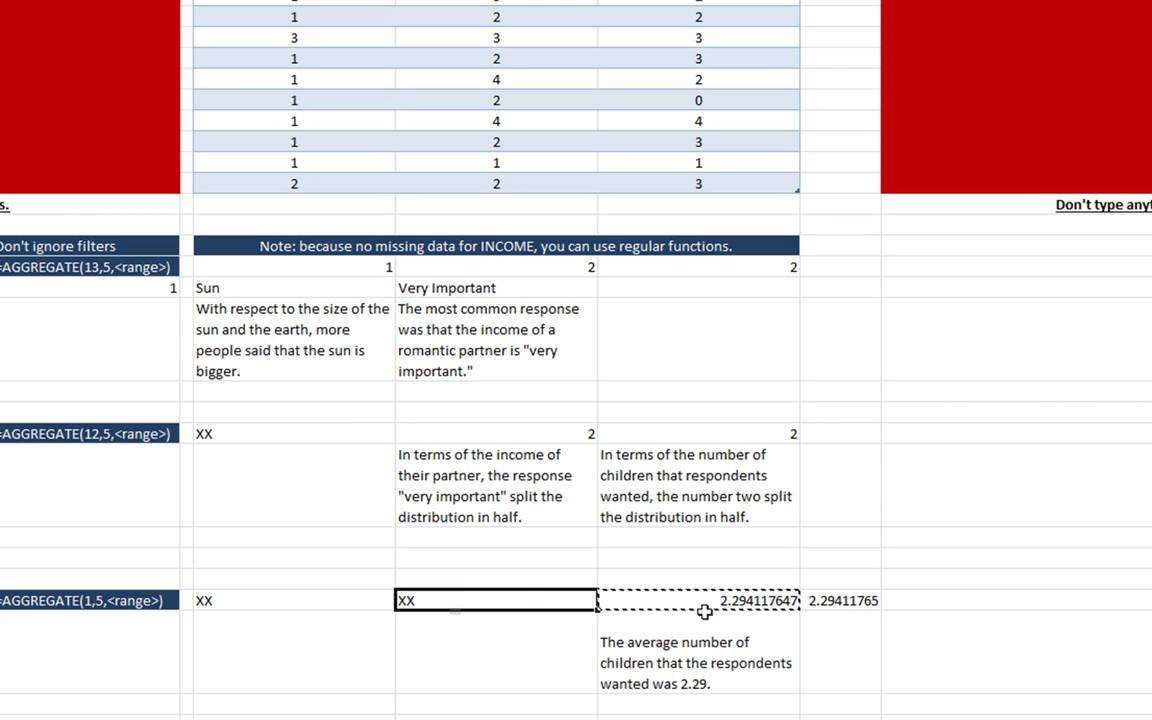
# Step: Enter =AGGREGATE(5,5,dating[CHILDREN]) as CHILDREN's minimum, beside INCOME's minimum
pyautogui.click(712, 717)
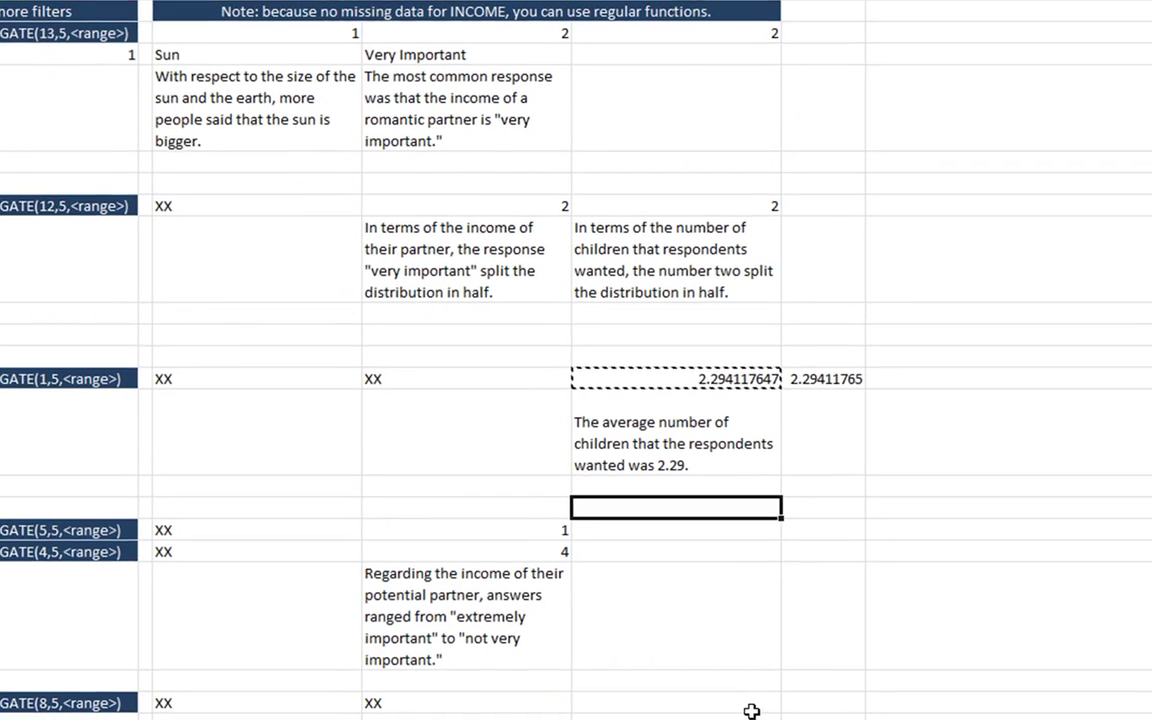
pyautogui.click(716, 700)
pyautogui.click(610, 436)
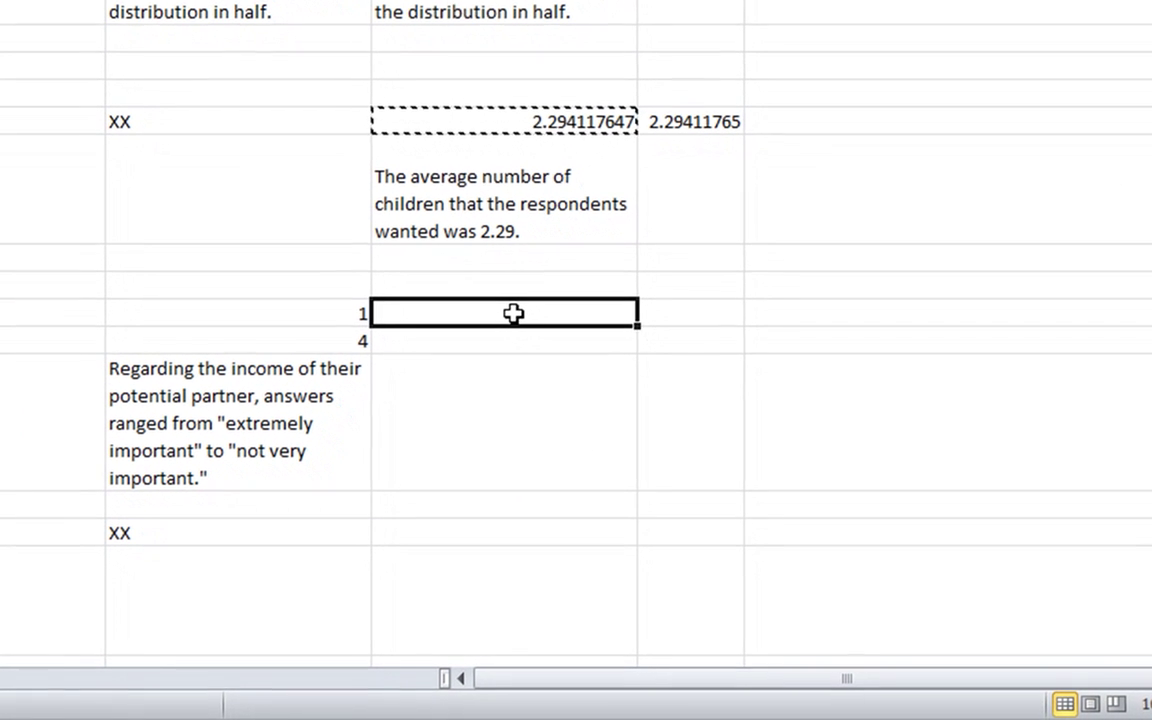
pyautogui.write('=')
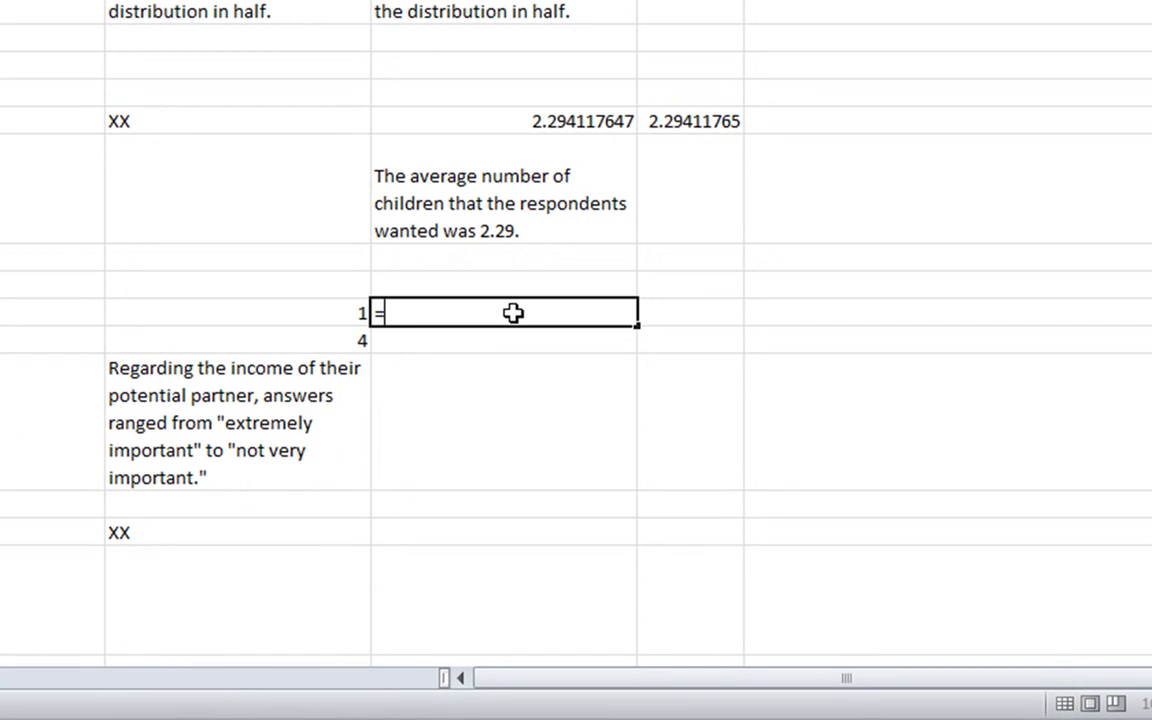
pyautogui.write('aggre')
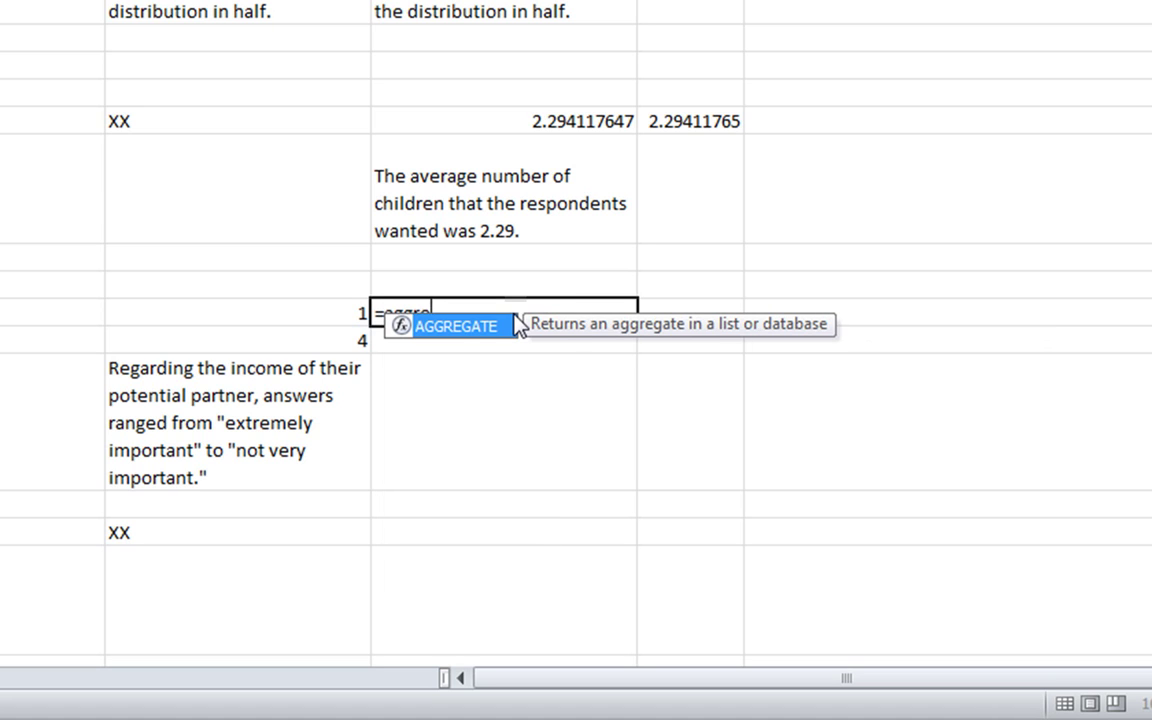
pyautogui.press('Tab')
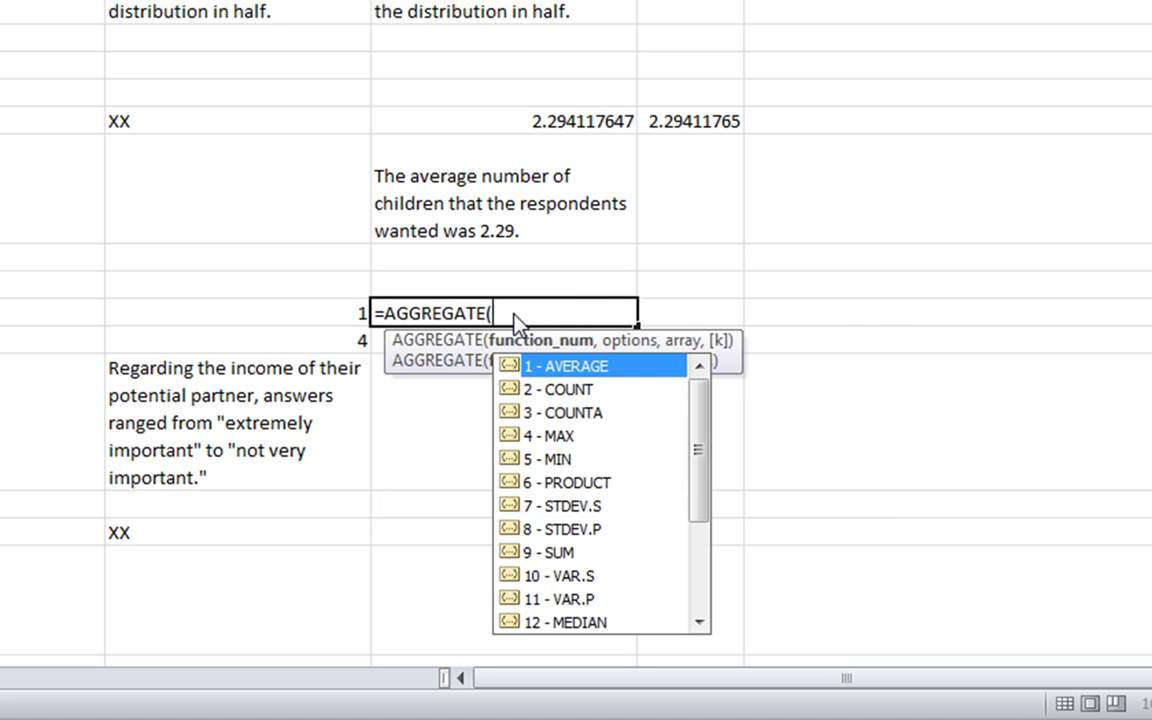
pyautogui.doubleClick(578, 465)
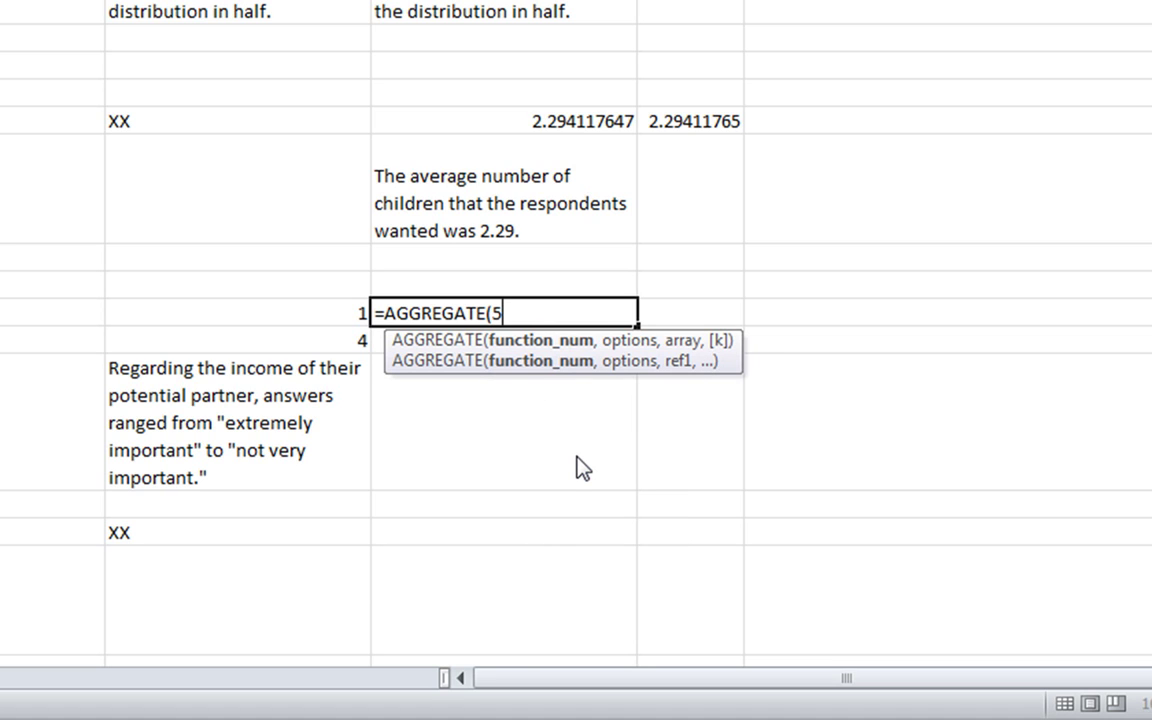
pyautogui.write(',5')
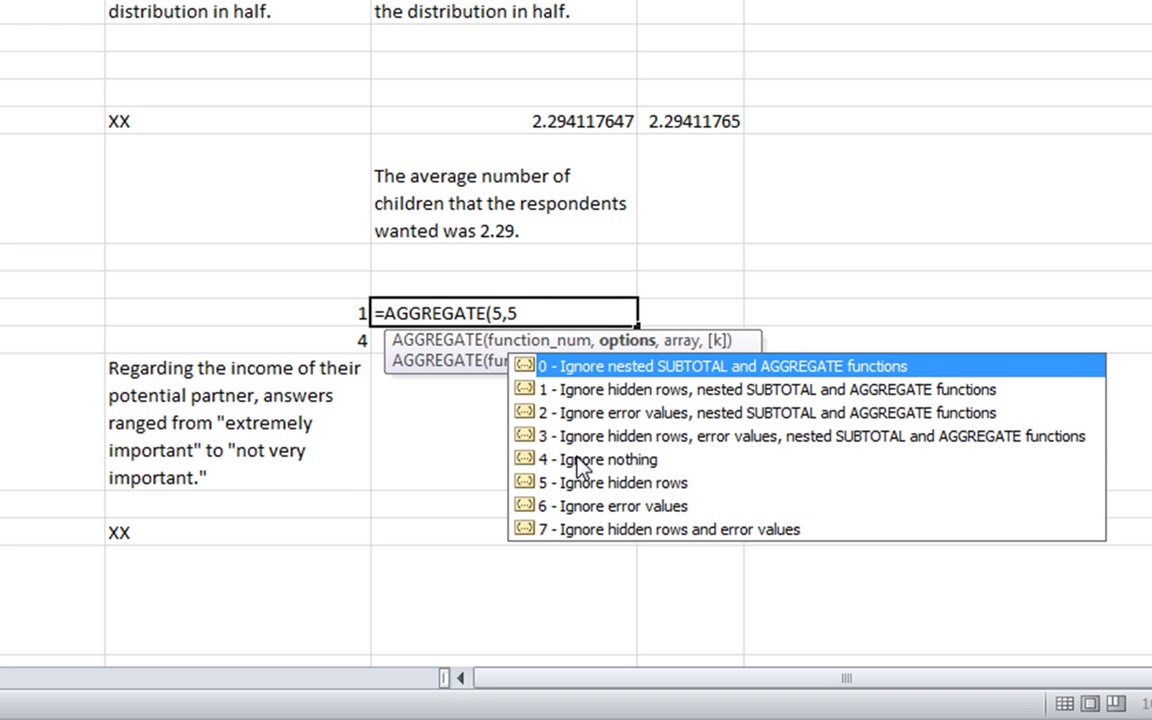
pyautogui.write(',')
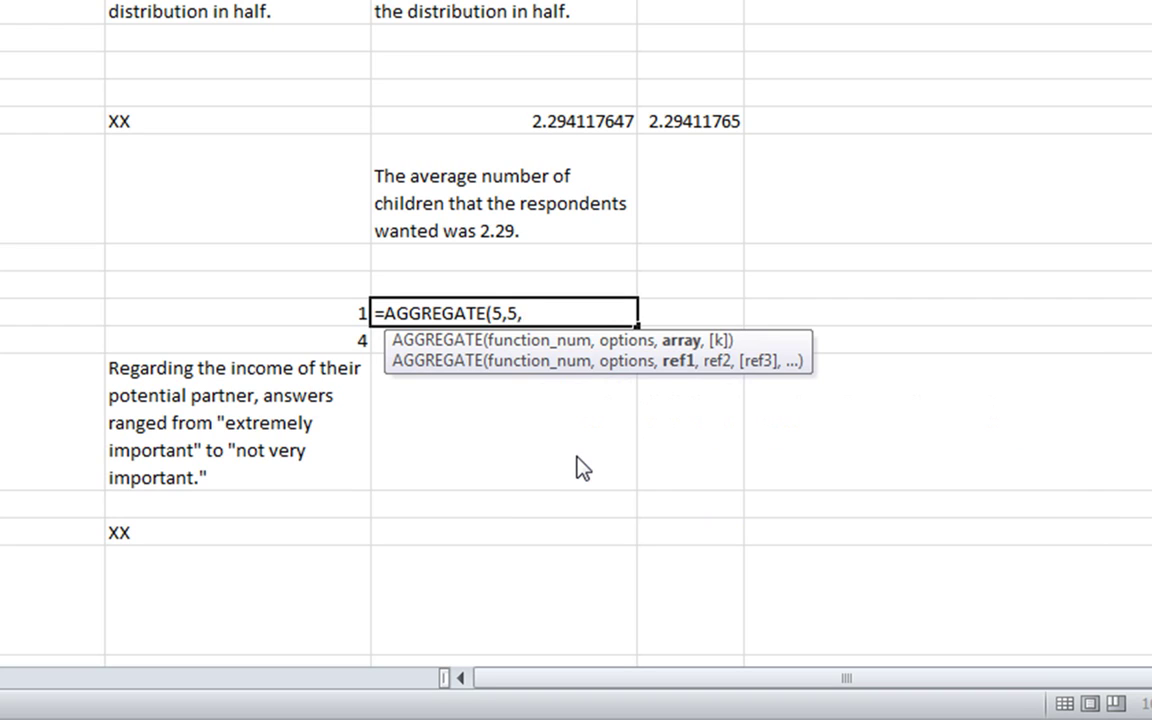
pyautogui.write('dating')
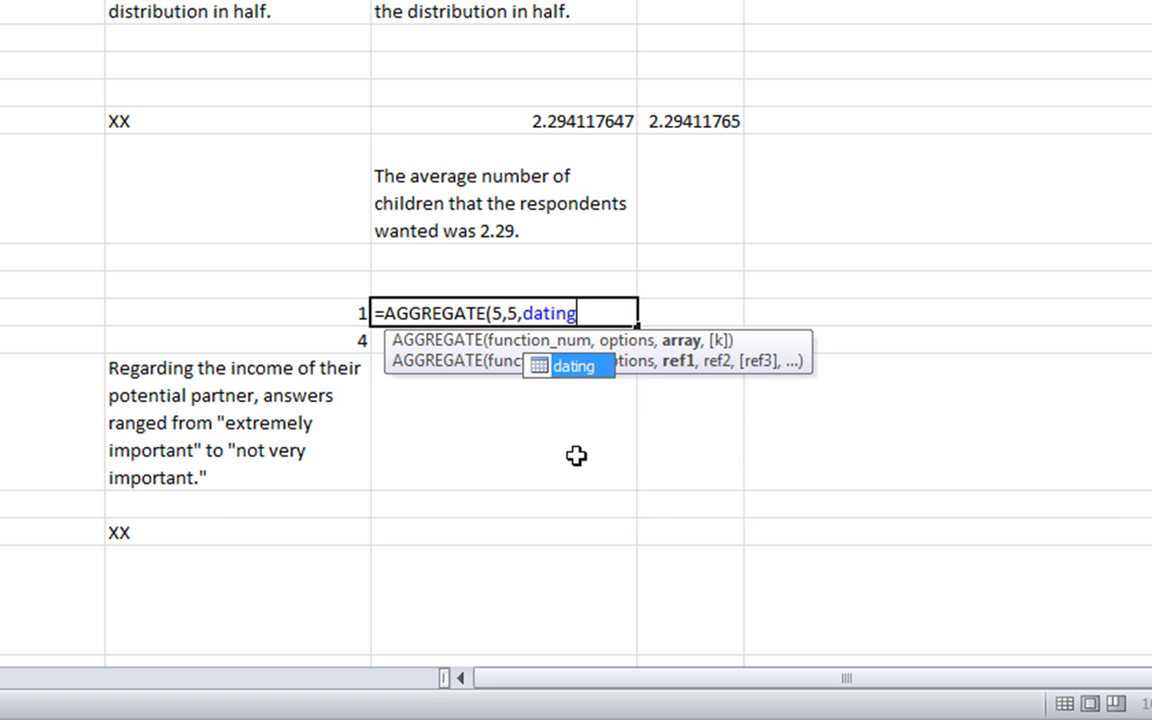
pyautogui.write('[ch')
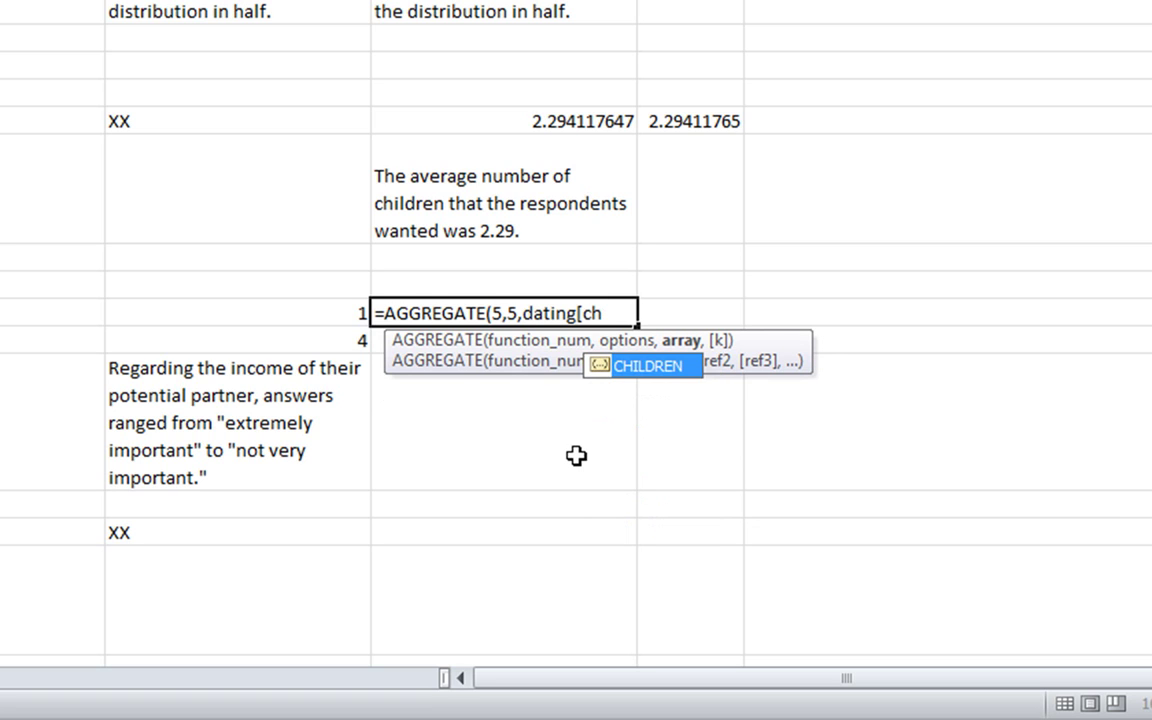
pyautogui.press('Tab')
pyautogui.write(']')
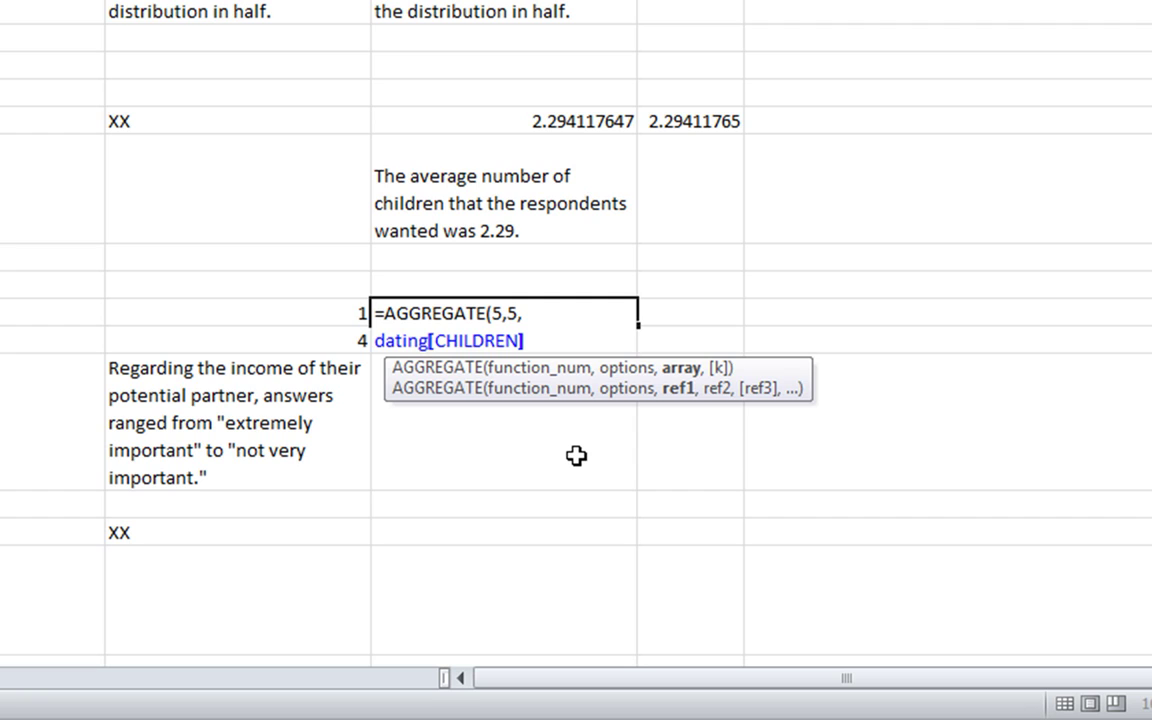
pyautogui.write(')')
pyautogui.press('Return')
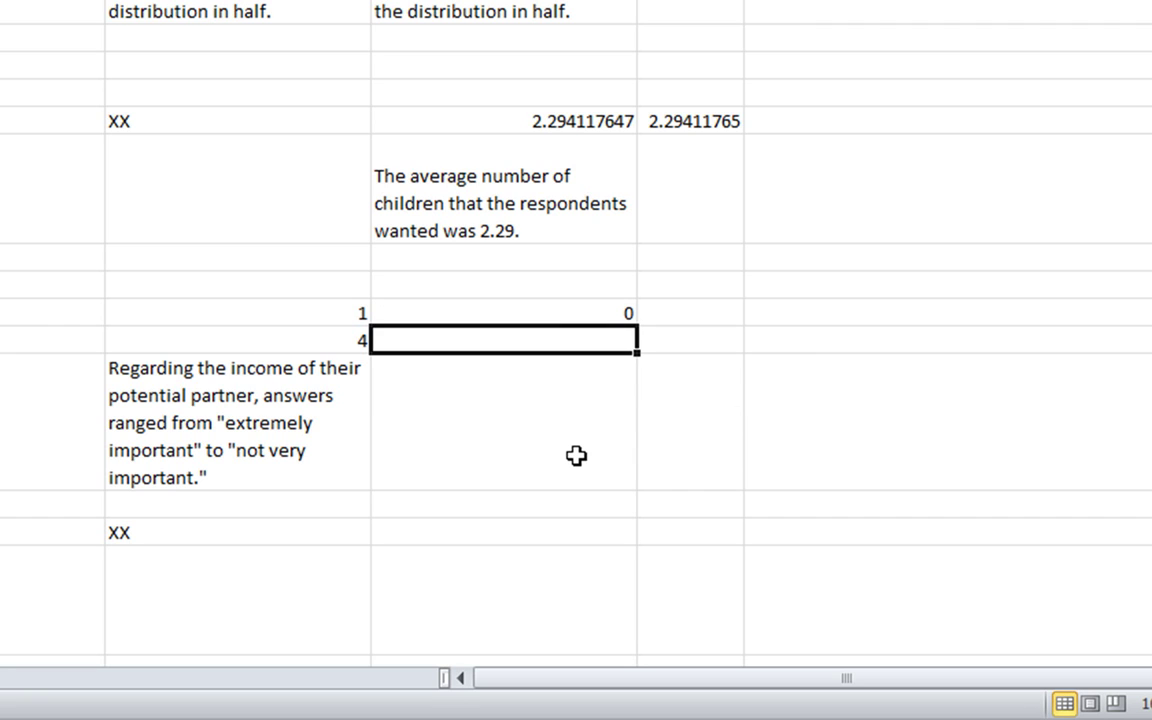
# Step: Copy CHILDREN's minimum formula to the maximum cell below and change it to =AGGREGATE(4,5,dating[CHILDREN])
pyautogui.press('Up')
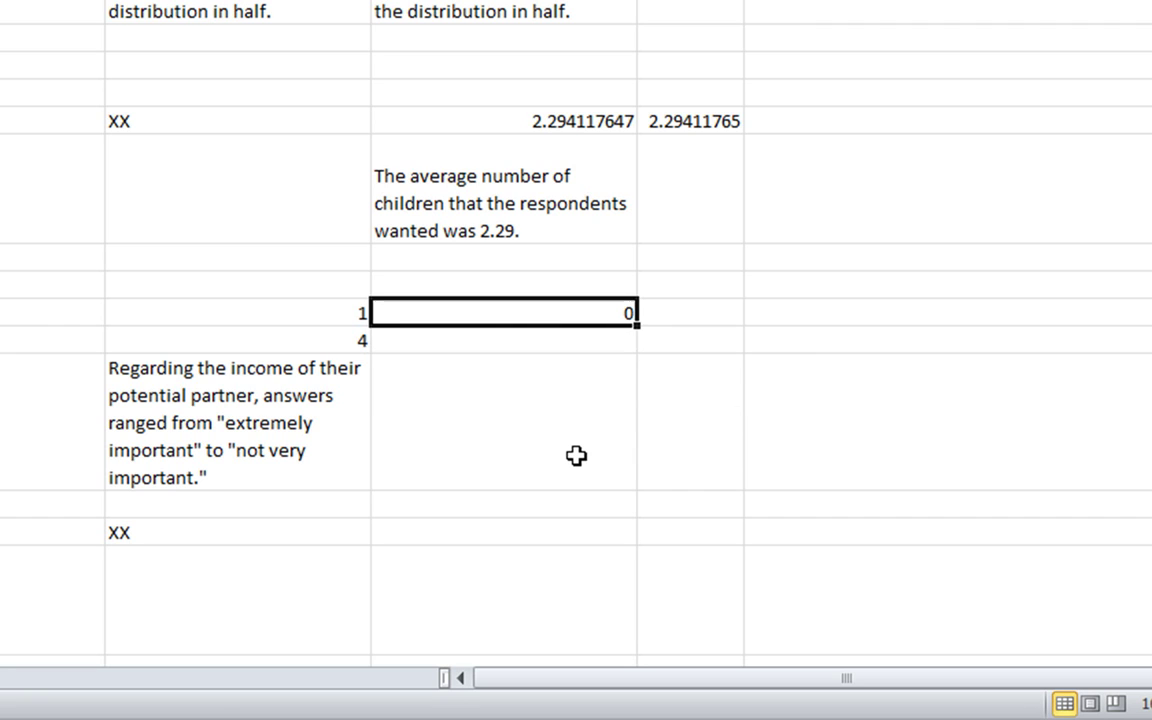
pyautogui.hotkey('ctrl', 'c')
pyautogui.press('Down')
pyautogui.hotkey('ctrl', 'v')
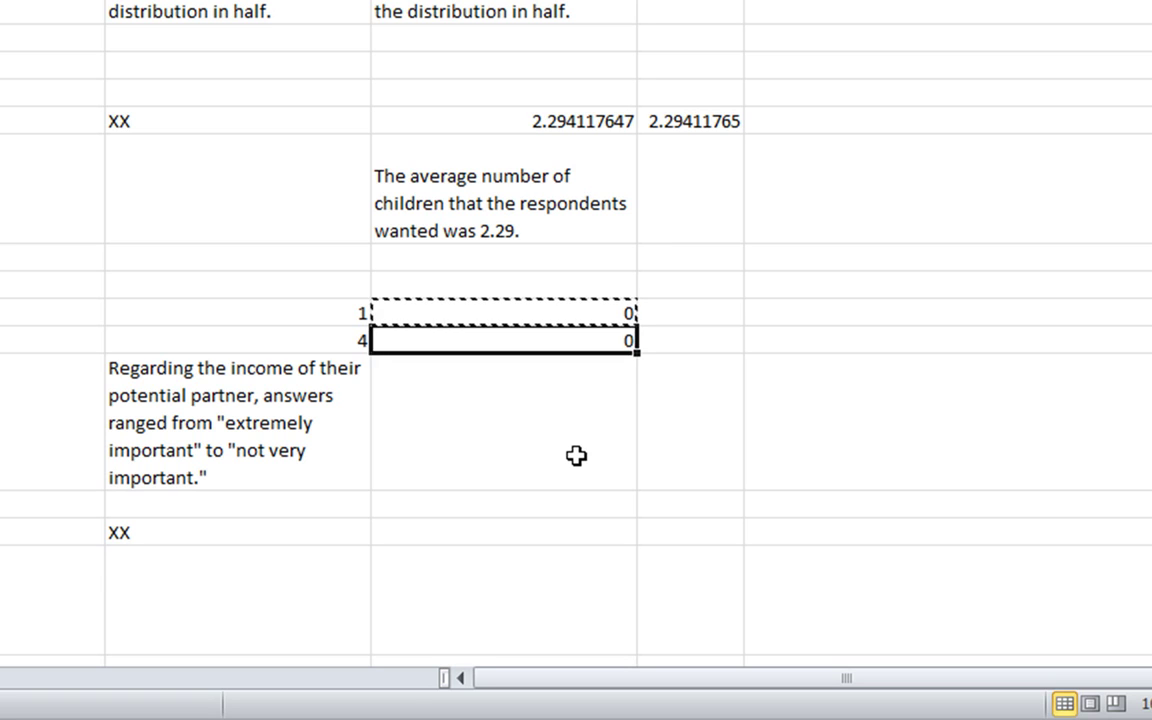
pyautogui.press('F2')
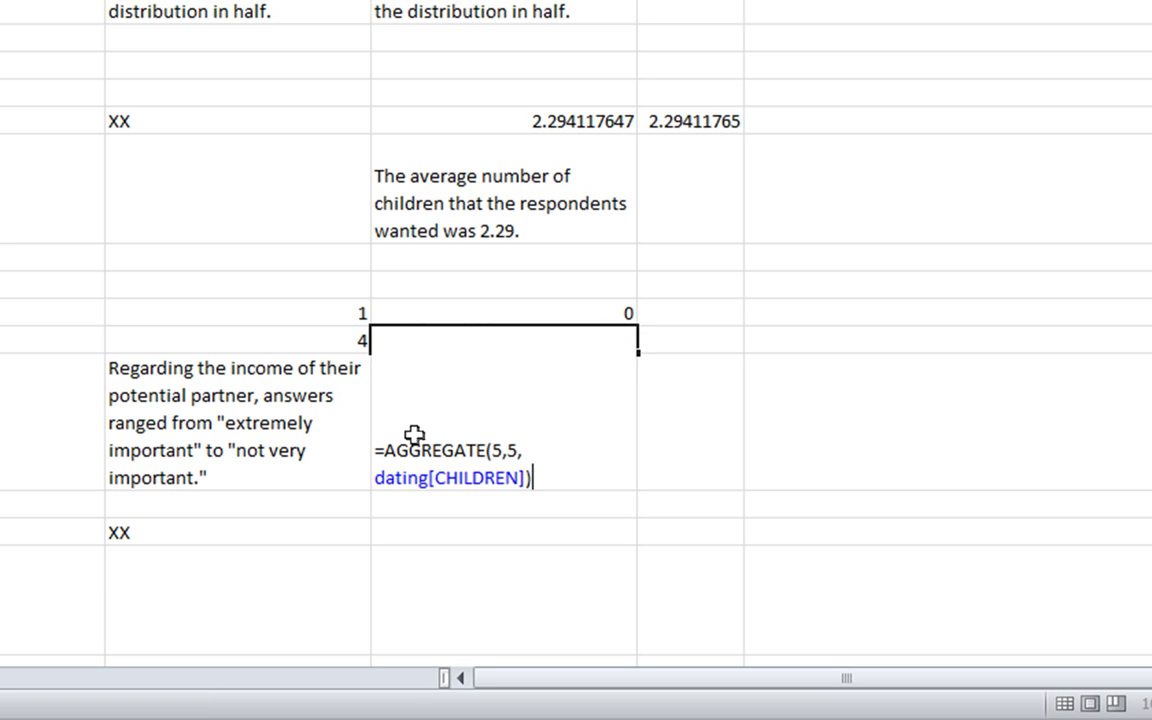
pyautogui.click(512, 458)
pyautogui.press('BackSpace')
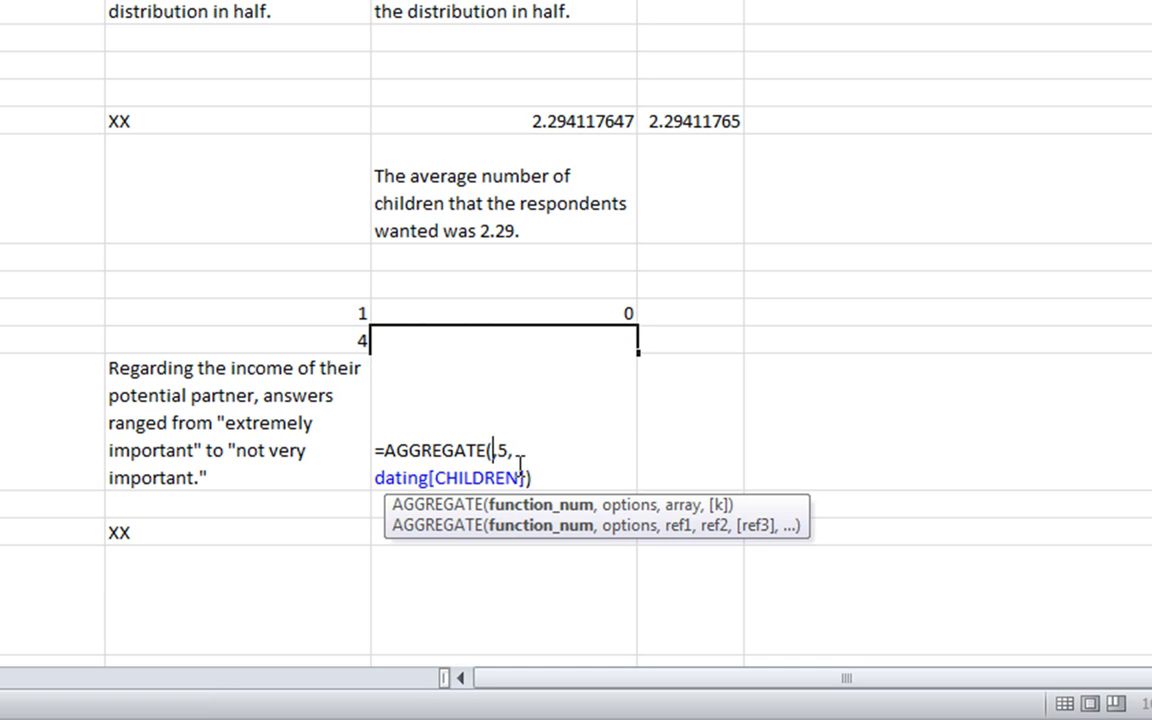
pyautogui.write('4')
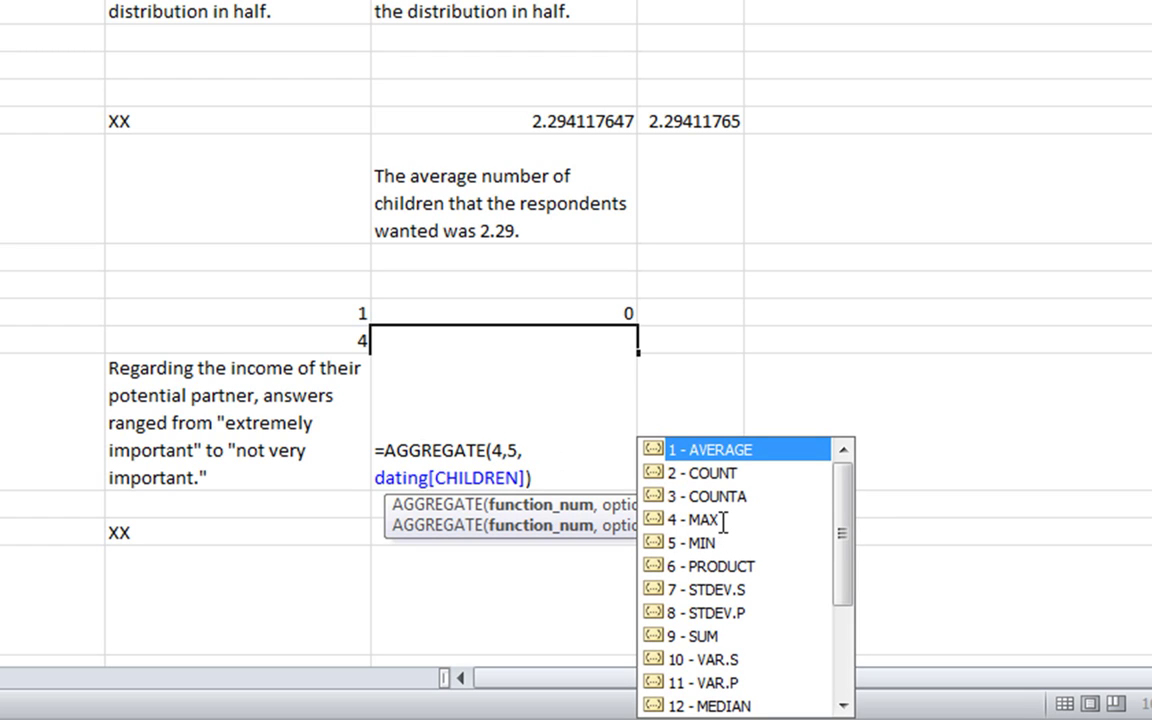
pyautogui.press('Return')
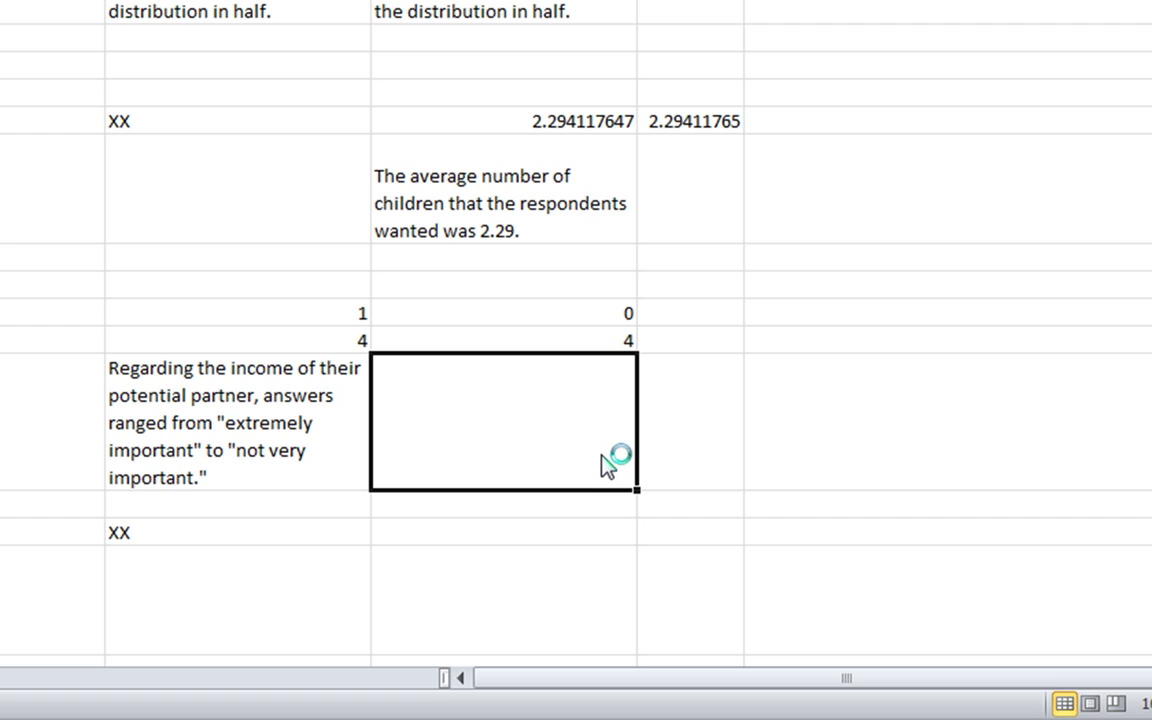
# Step: Enter "Regarding the number of children wanted, responses ranged from 0 to 4 children." as the interpretation below CHILDREN's maximum
pyautogui.write('R')
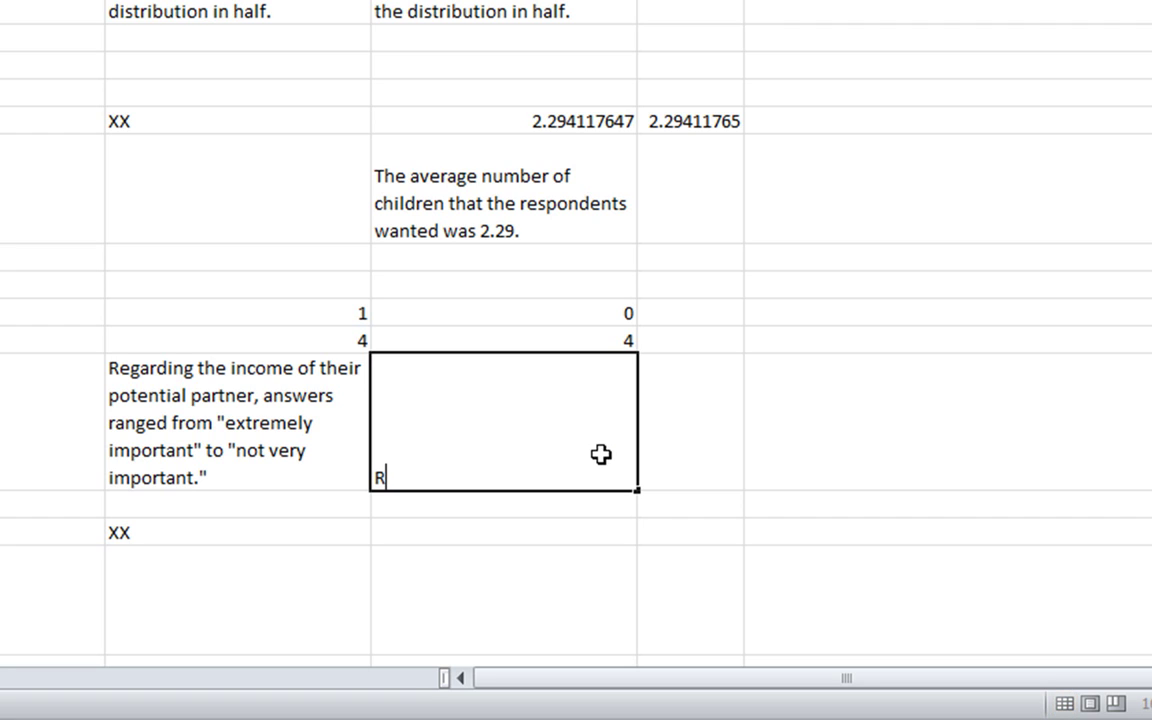
pyautogui.write('egarding th')
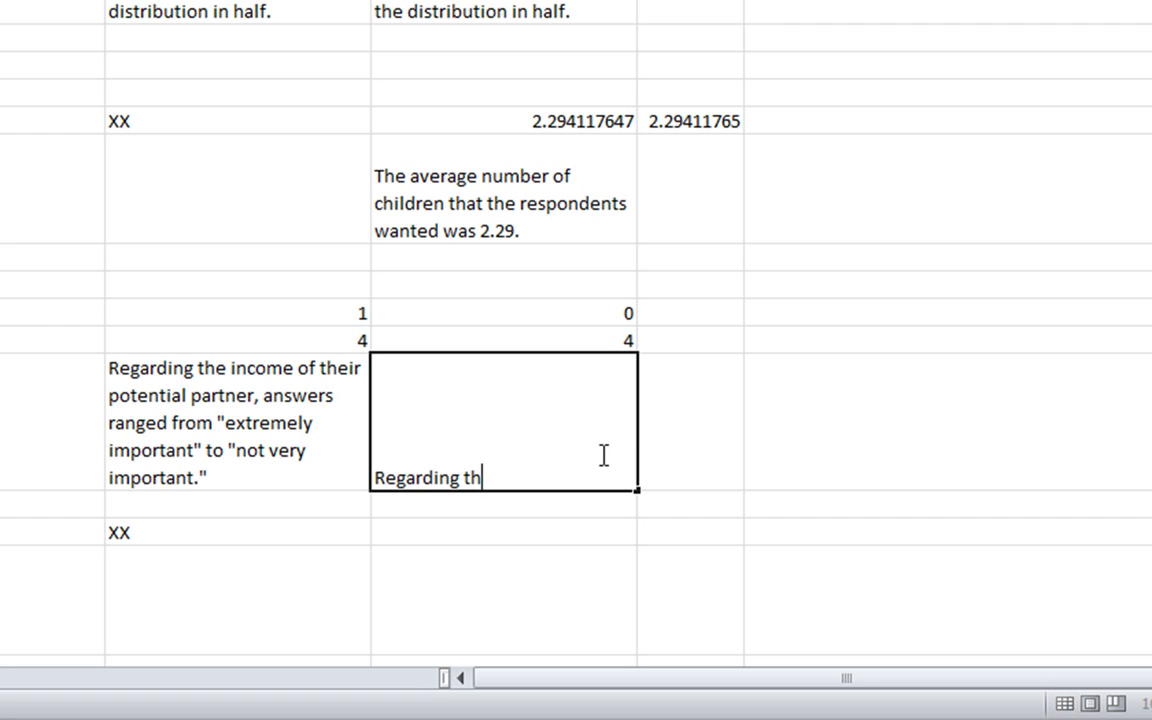
pyautogui.write('e number of chi')
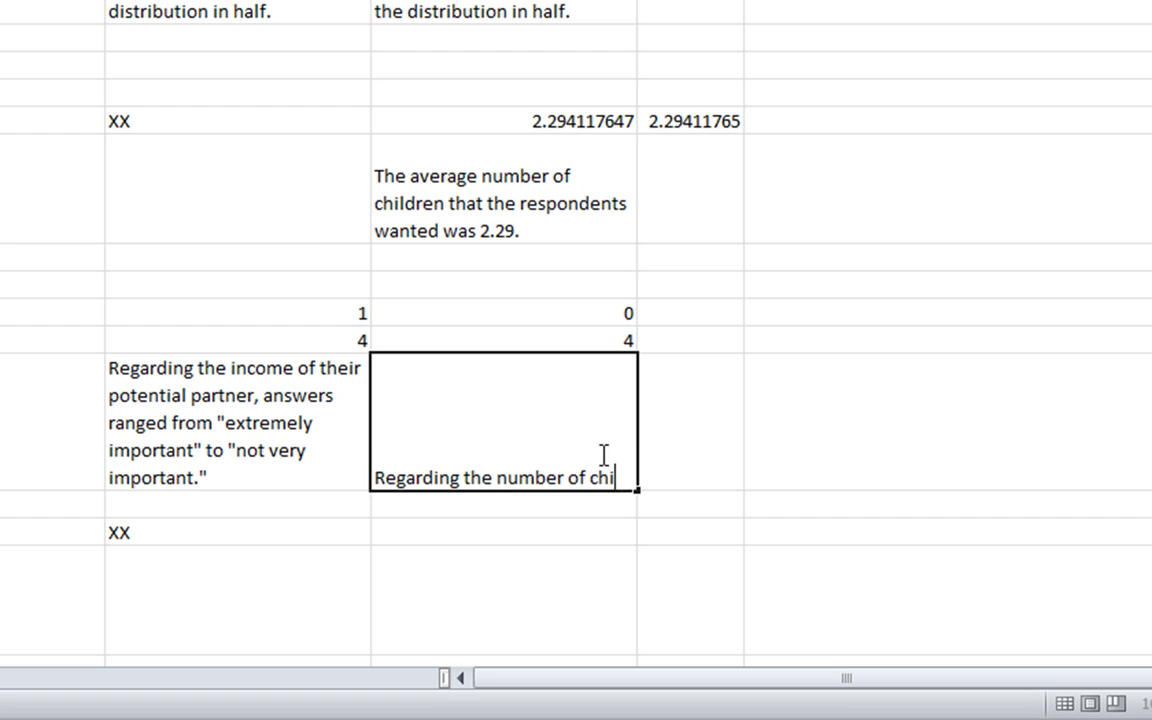
pyautogui.write('ldren wante')
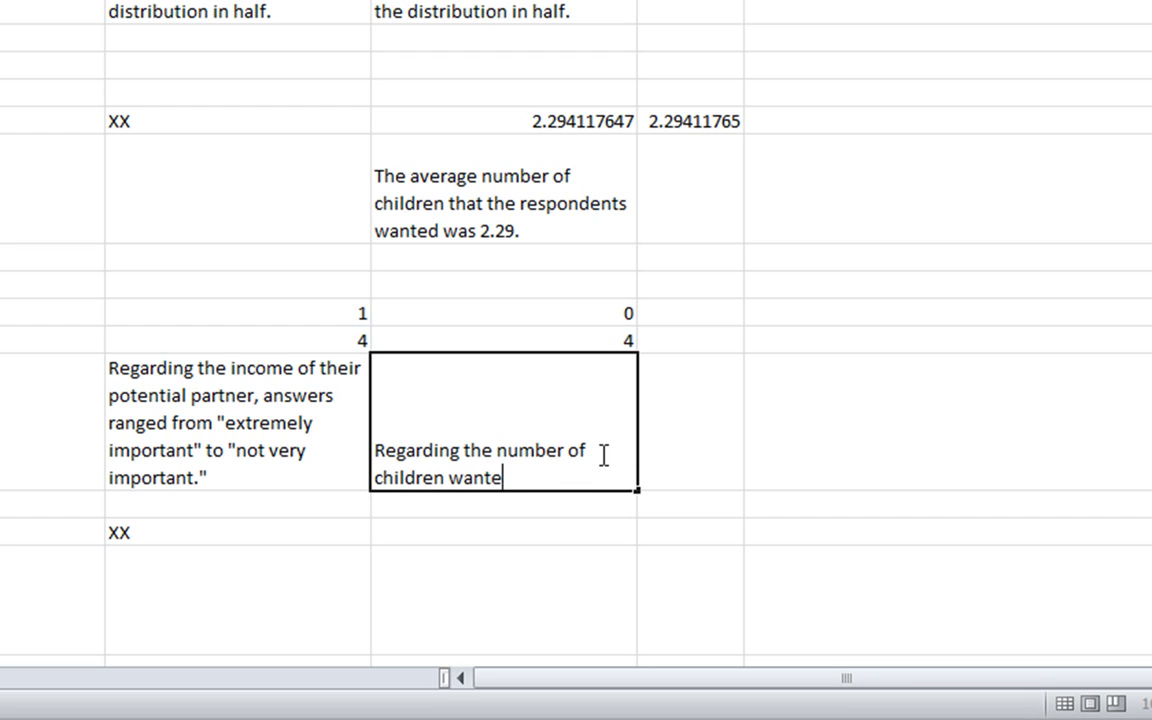
pyautogui.write('d, respo')
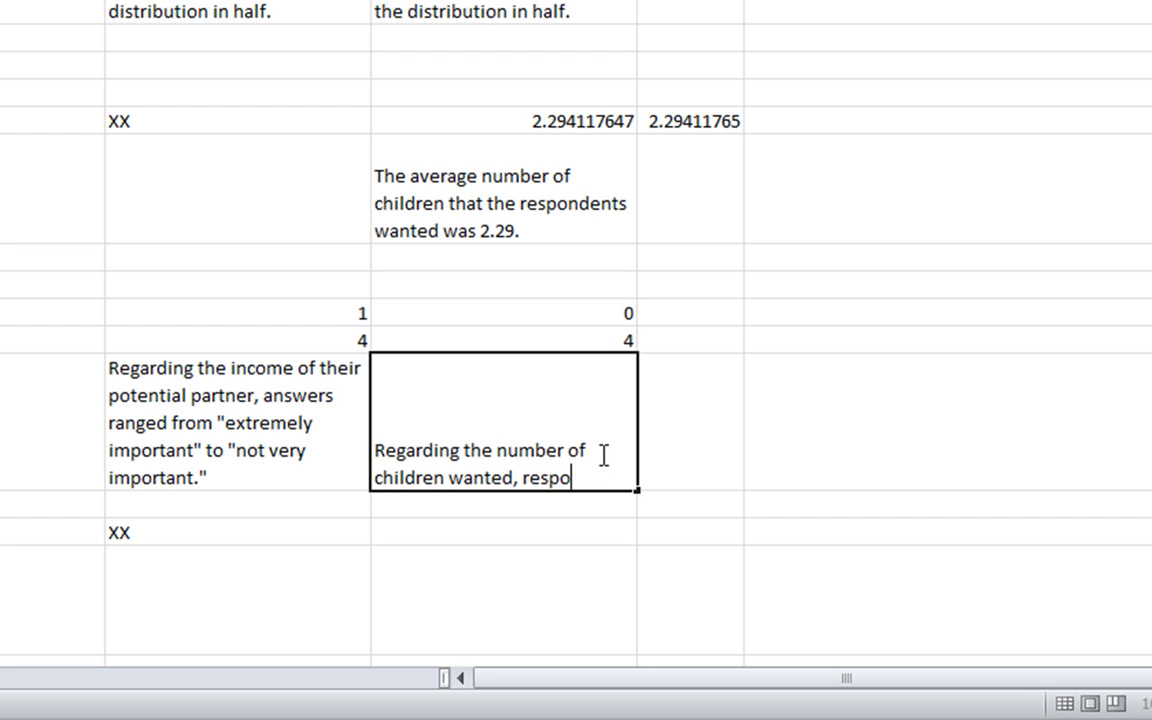
pyautogui.write('nses ranged f')
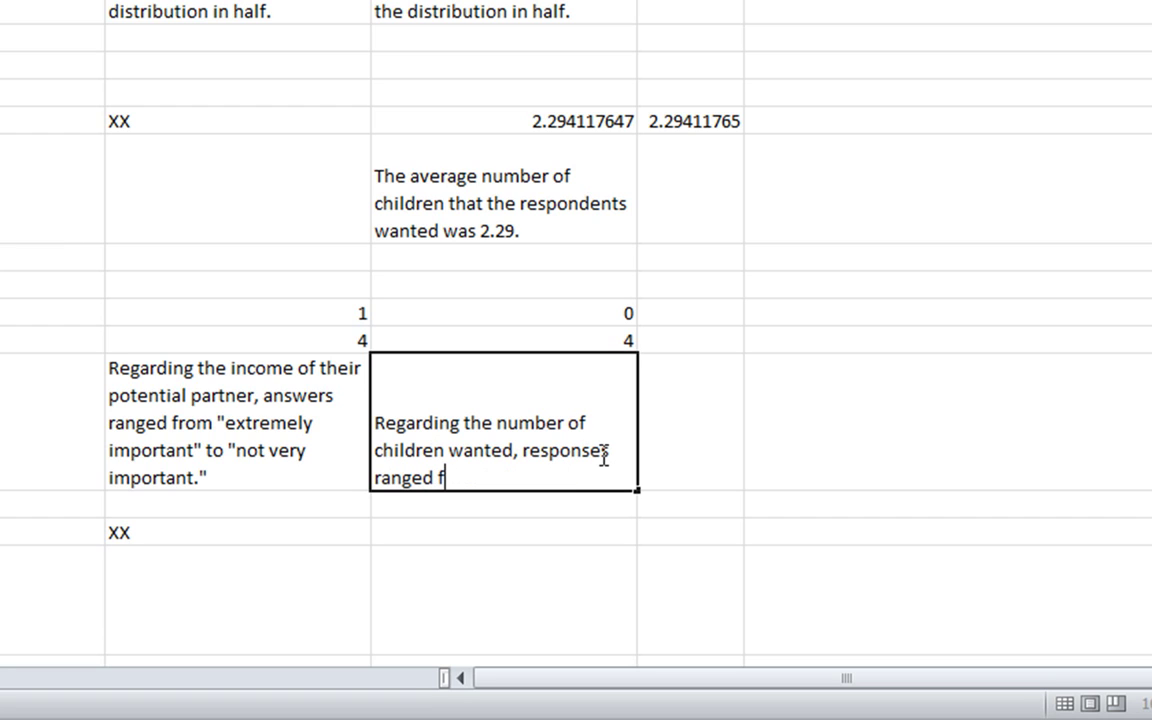
pyautogui.write('rom 0 to ')
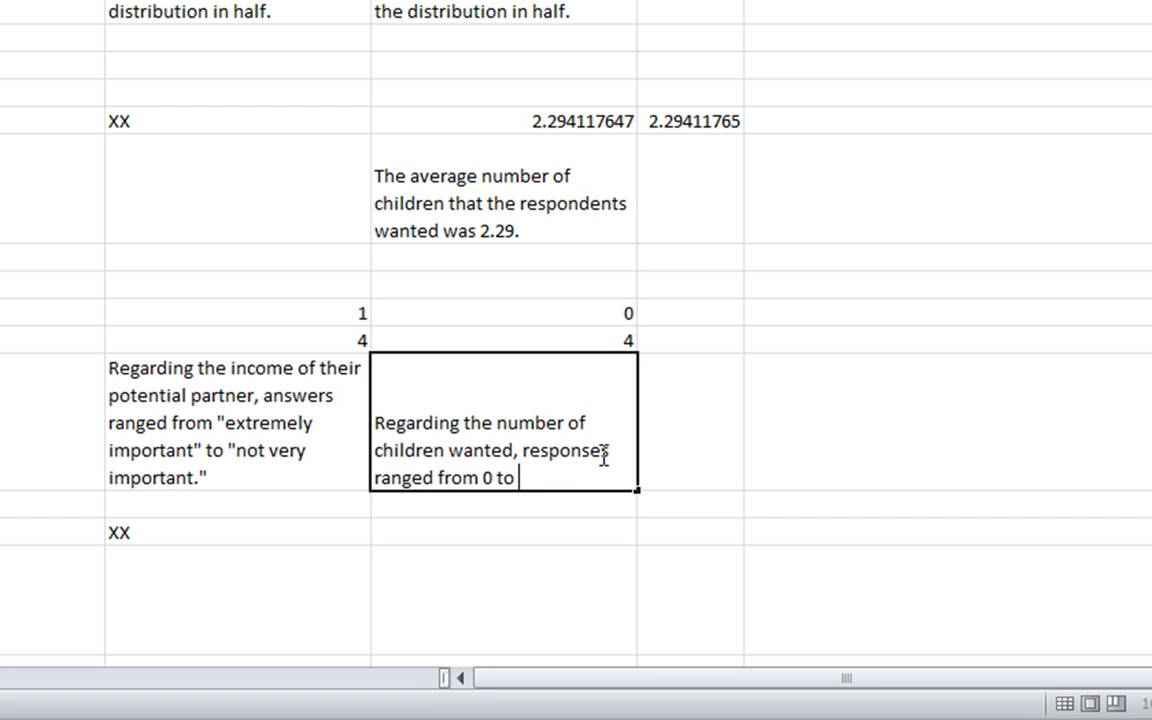
pyautogui.write('4. children.')
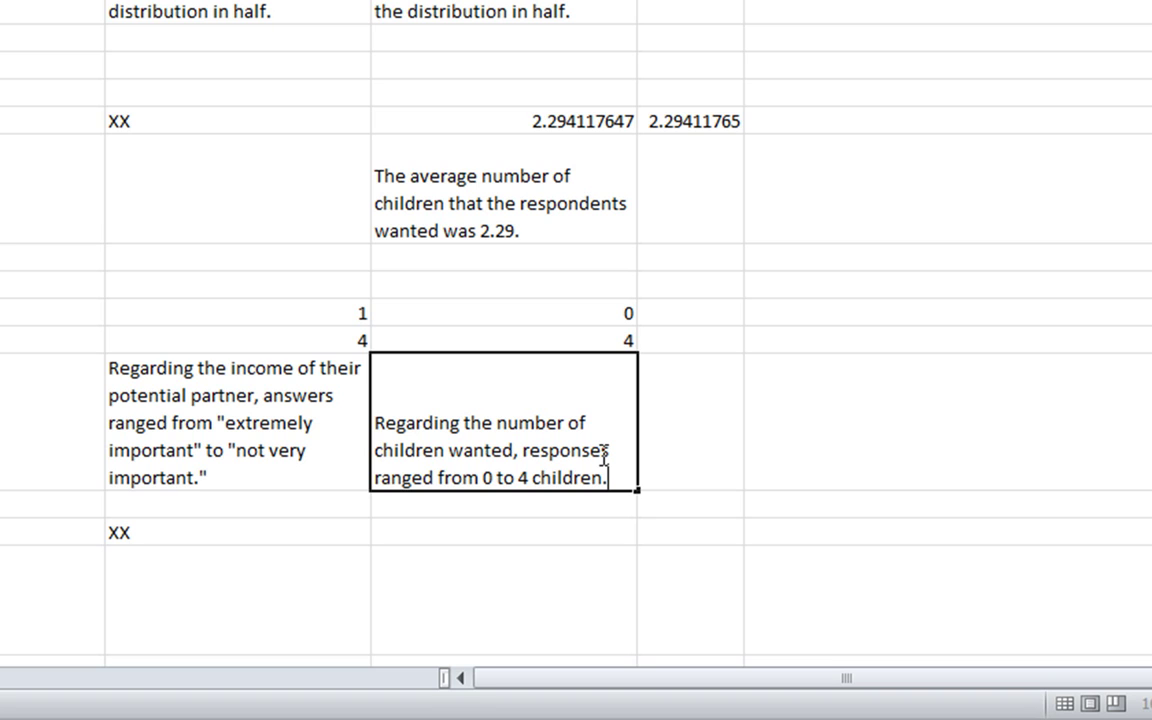
pyautogui.press('Return')
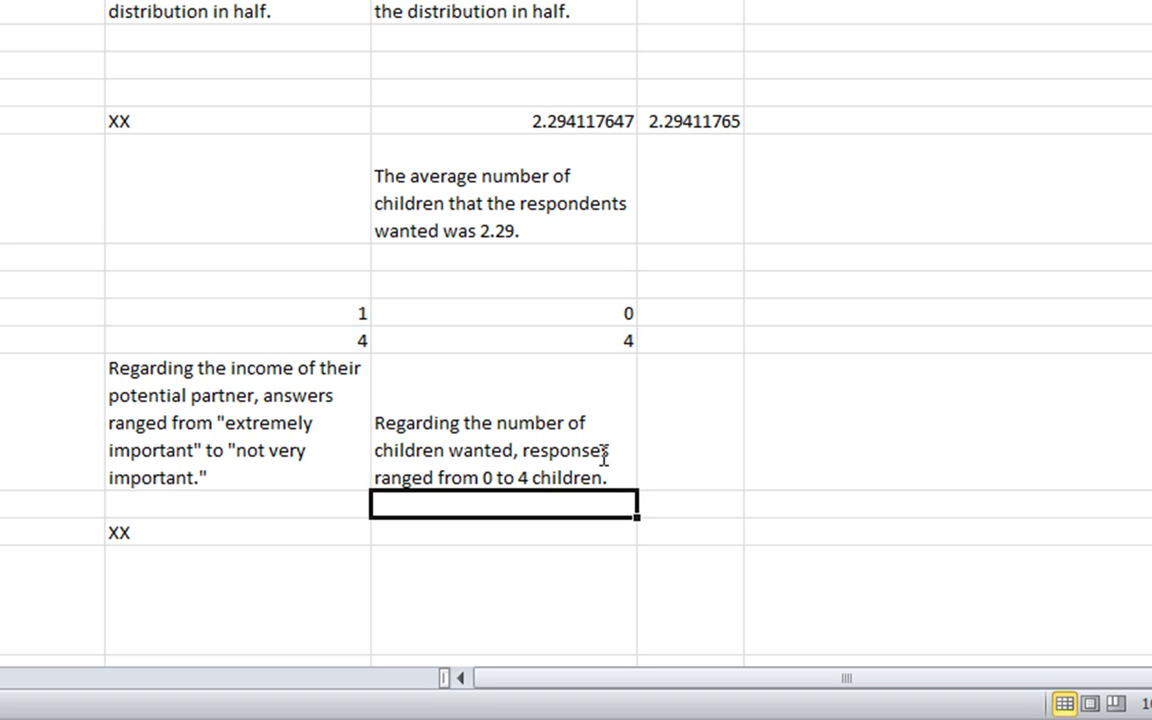
pyautogui.click(605, 457)
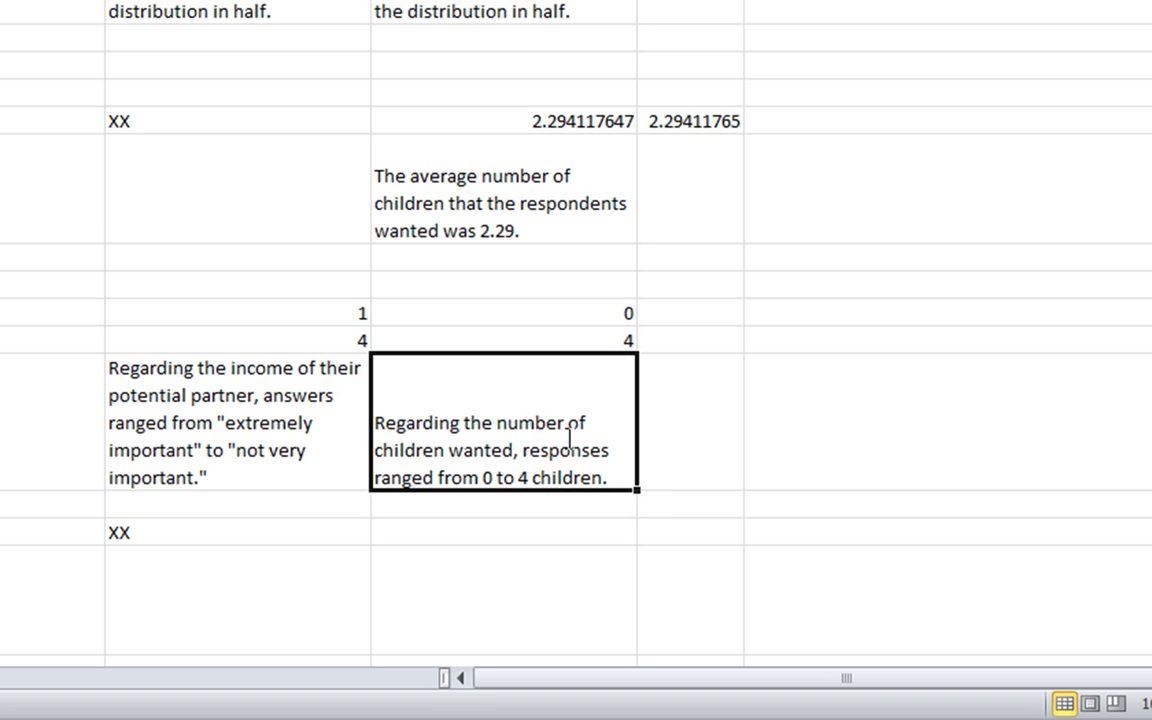
# Step: Enter =AGGREGATE(8,5,dating[CHILDREN]) as CHILDREN's standard deviation, two rows below its range interpretation
pyautogui.scroll(-3, 560, 497)
pyautogui.click(473, 172)
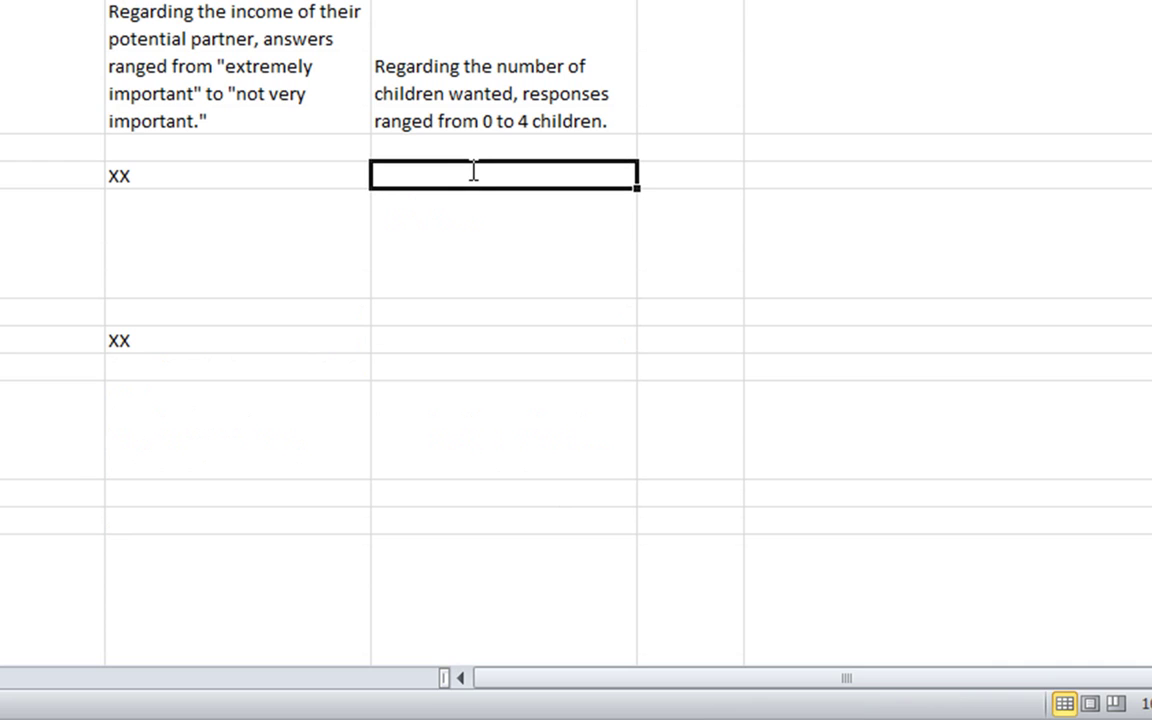
pyautogui.scroll(-2, 473, 172)
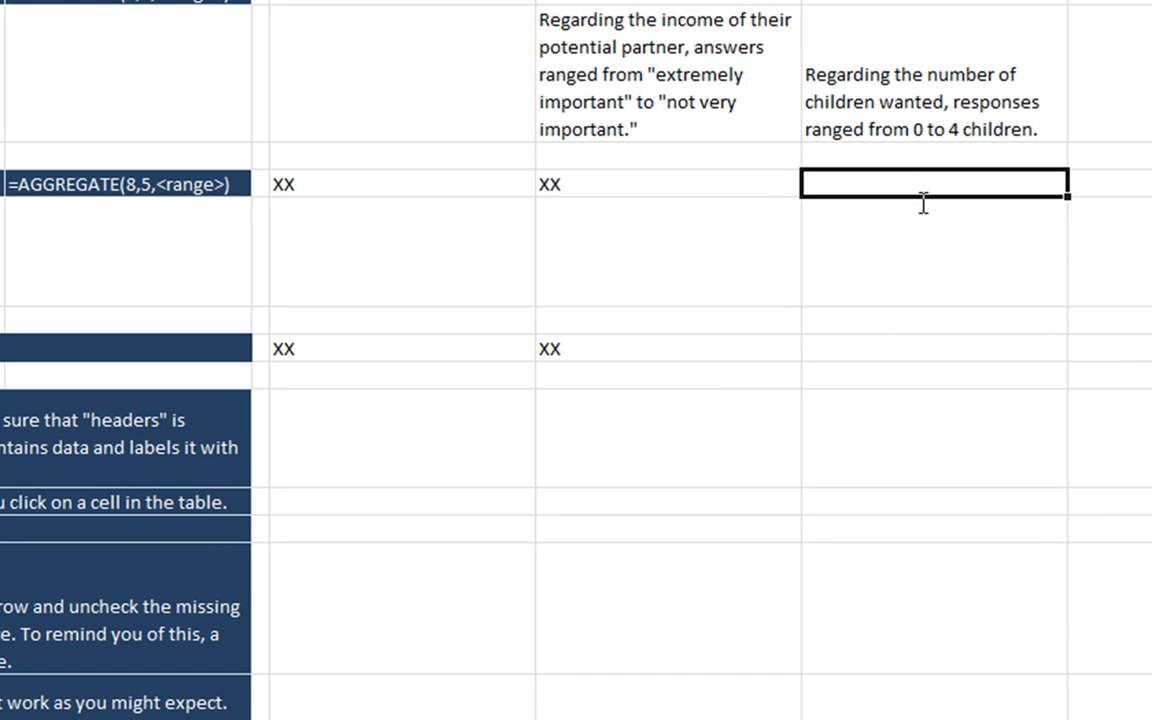
pyautogui.write('=a')
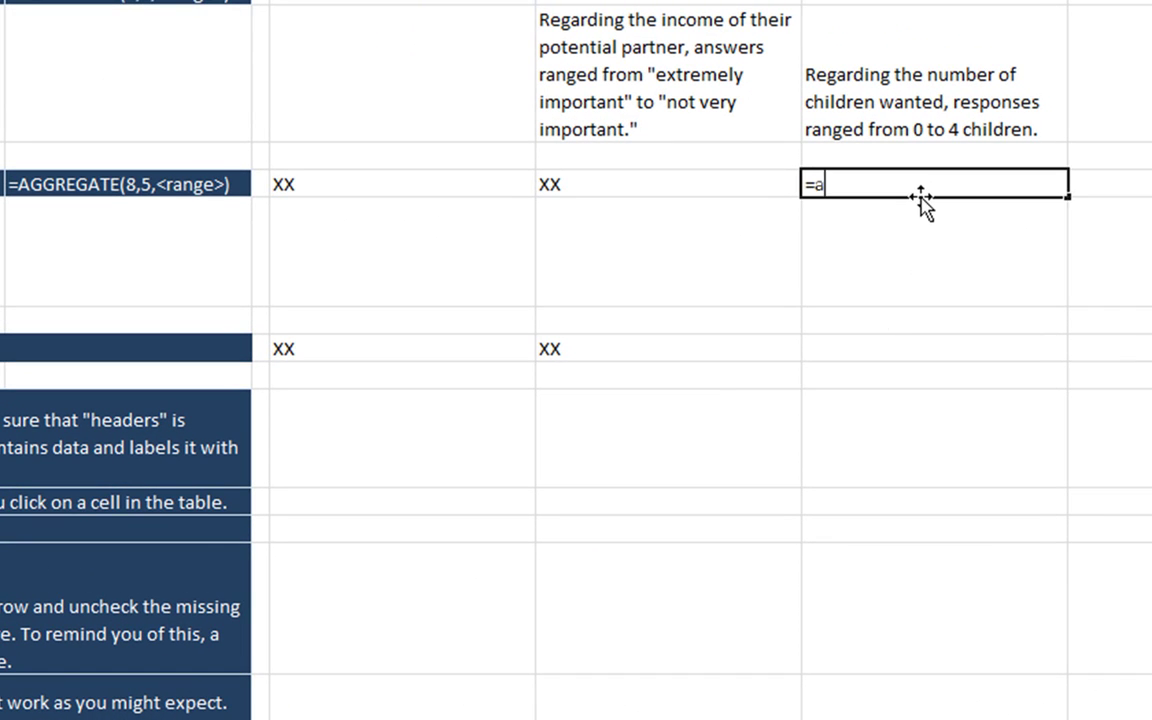
pyautogui.write('ggregate')
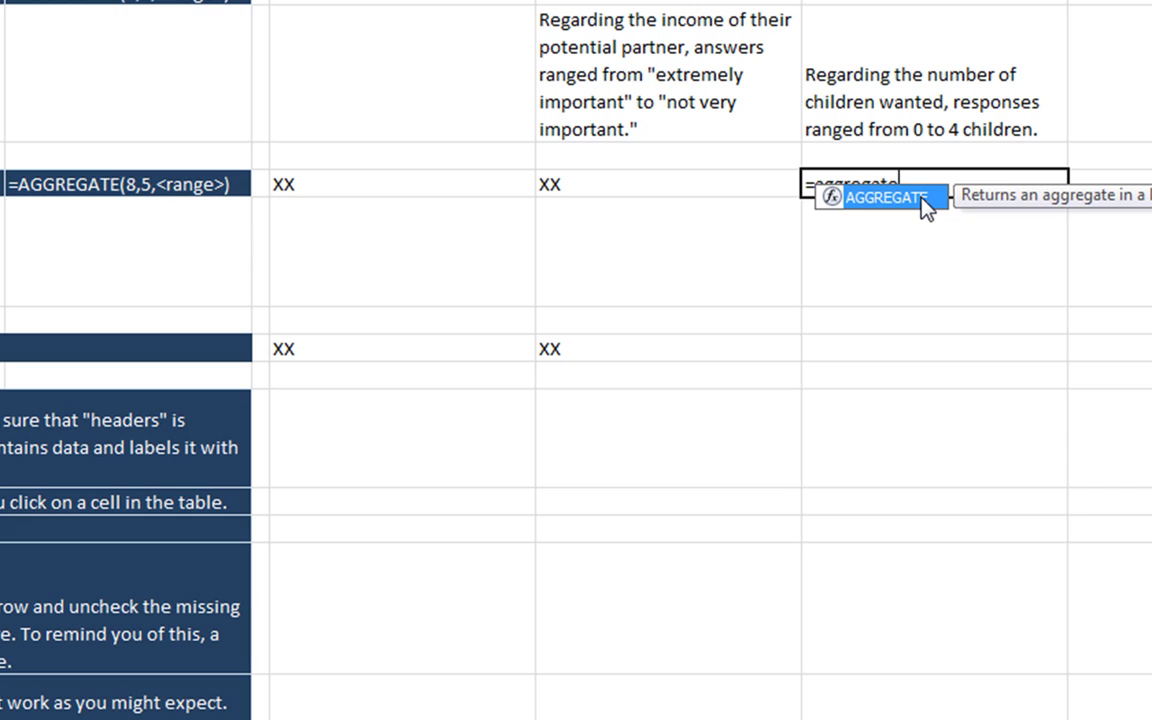
pyautogui.write('(')
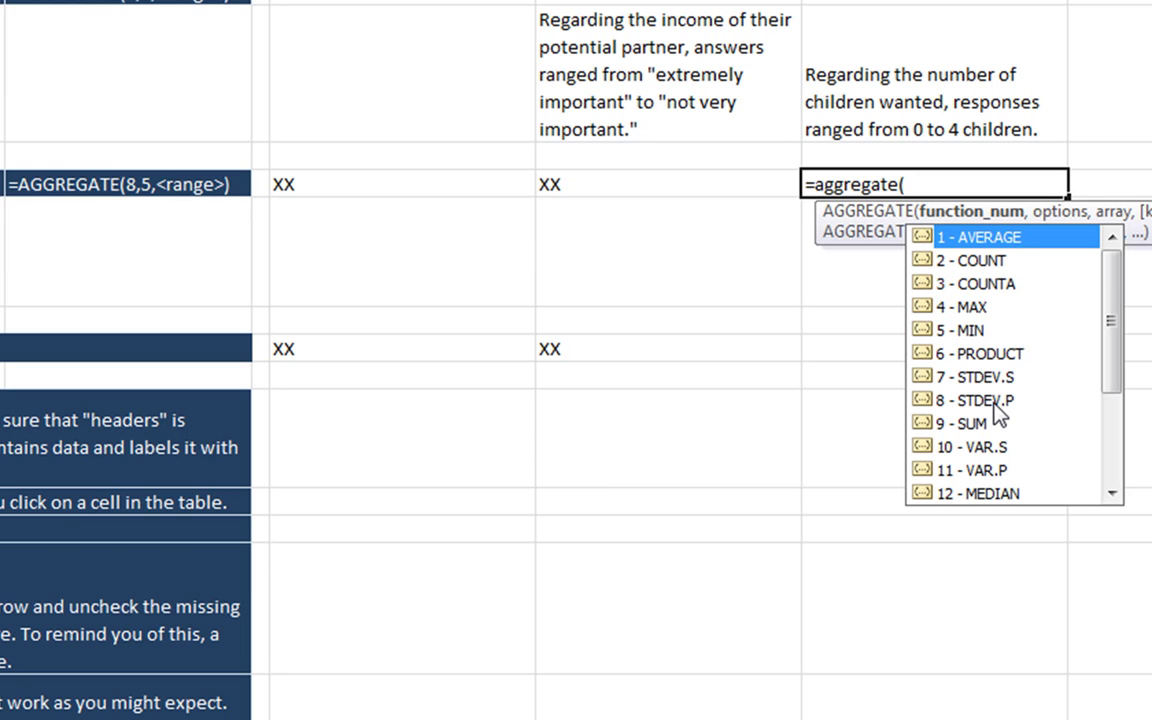
pyautogui.doubleClick(985, 400)
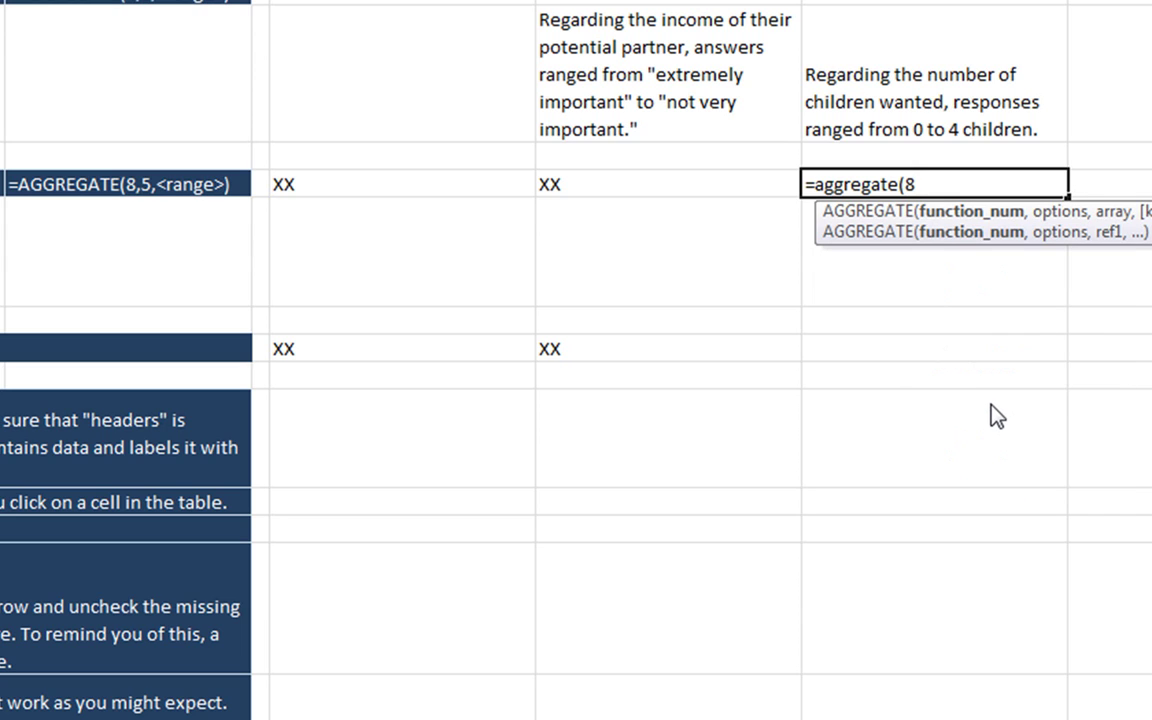
pyautogui.write(',5')
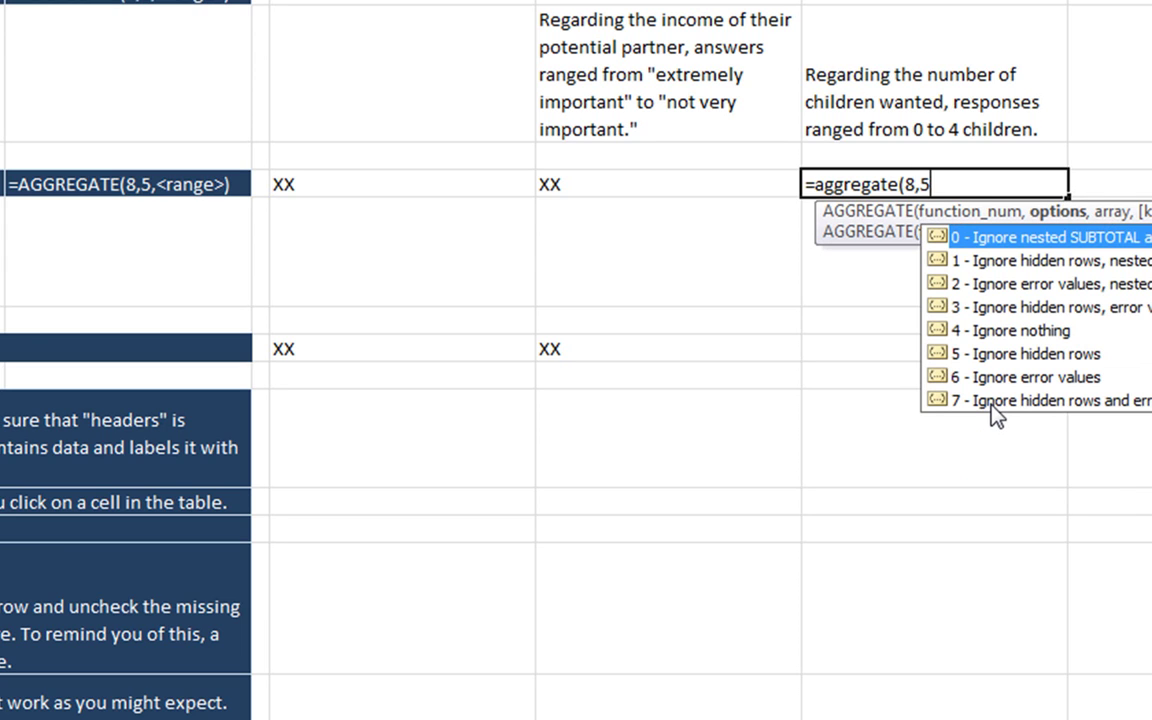
pyautogui.write(',')
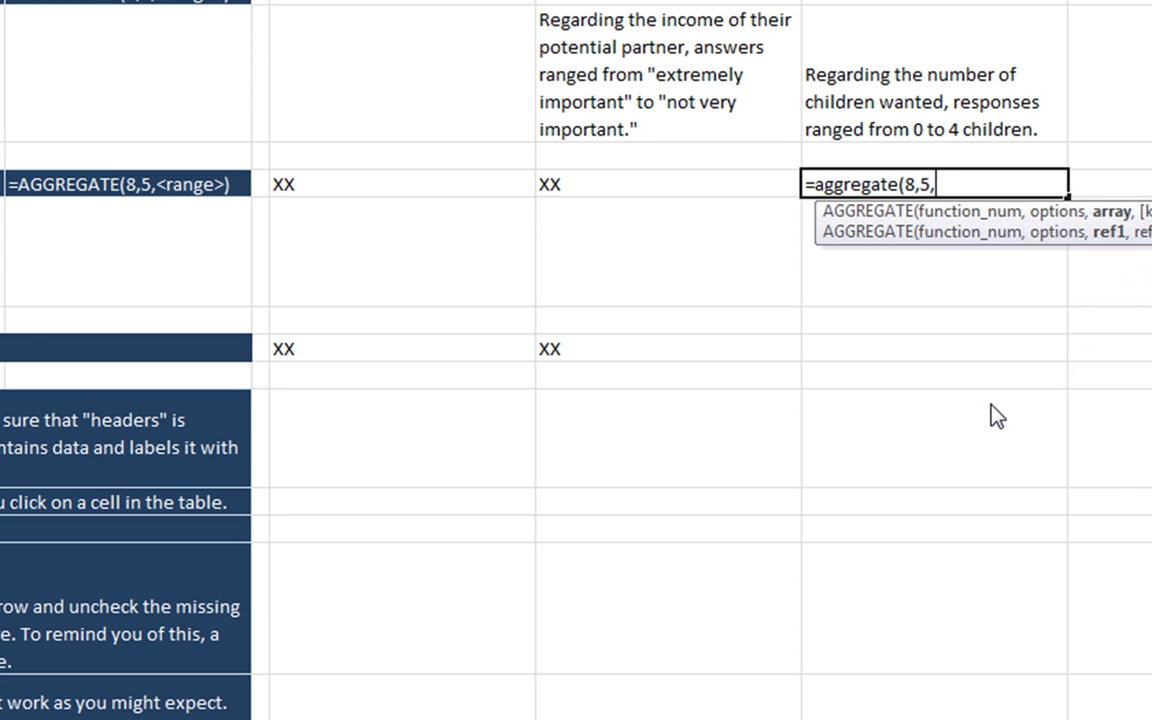
pyautogui.write('dating')
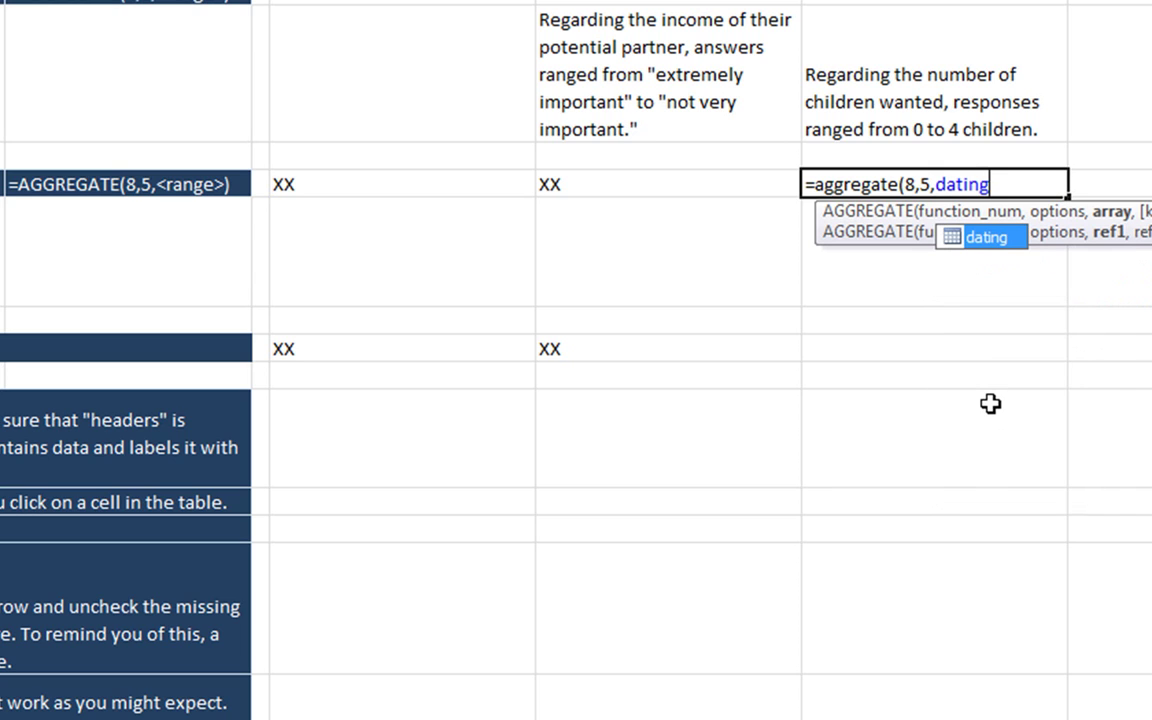
pyautogui.write('[ch')
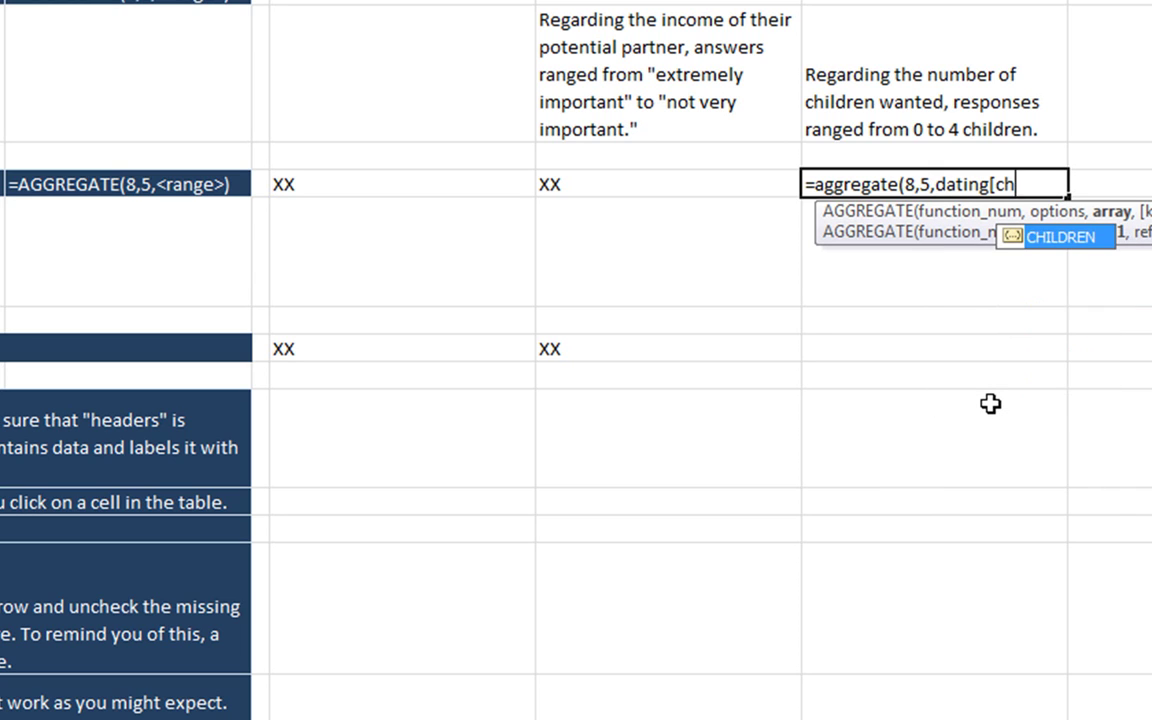
pyautogui.press('Tab')
pyautogui.write('])')
pyautogui.press('Return')
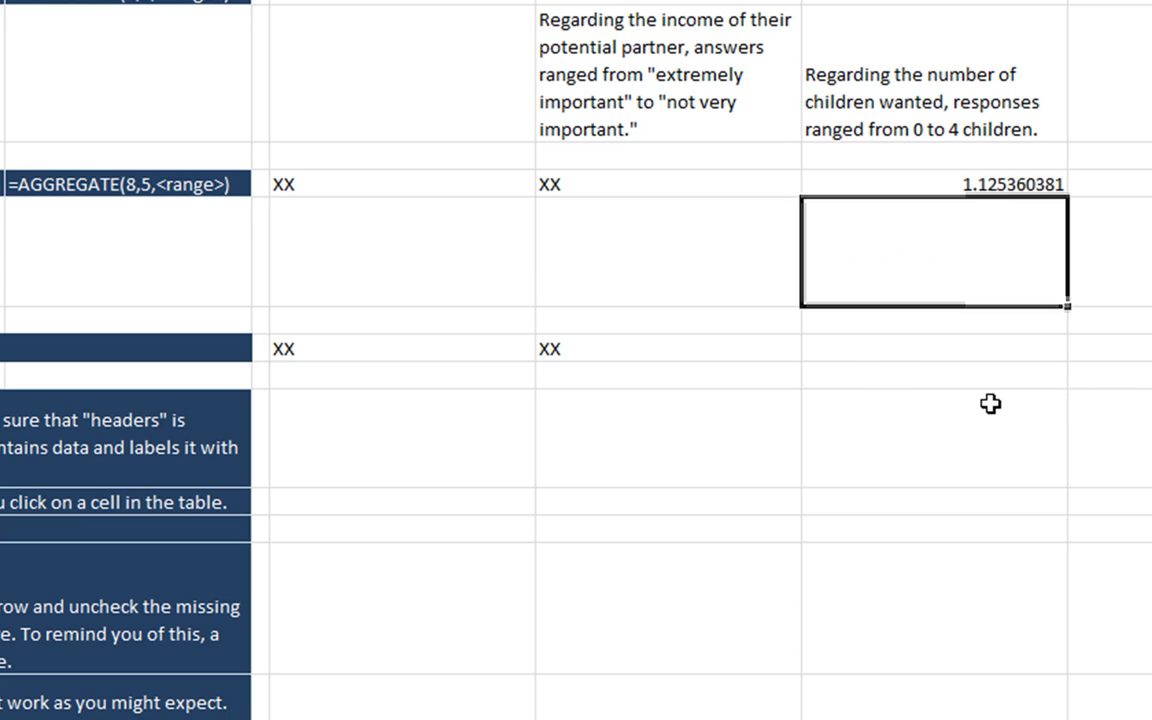
pyautogui.click(945, 182)
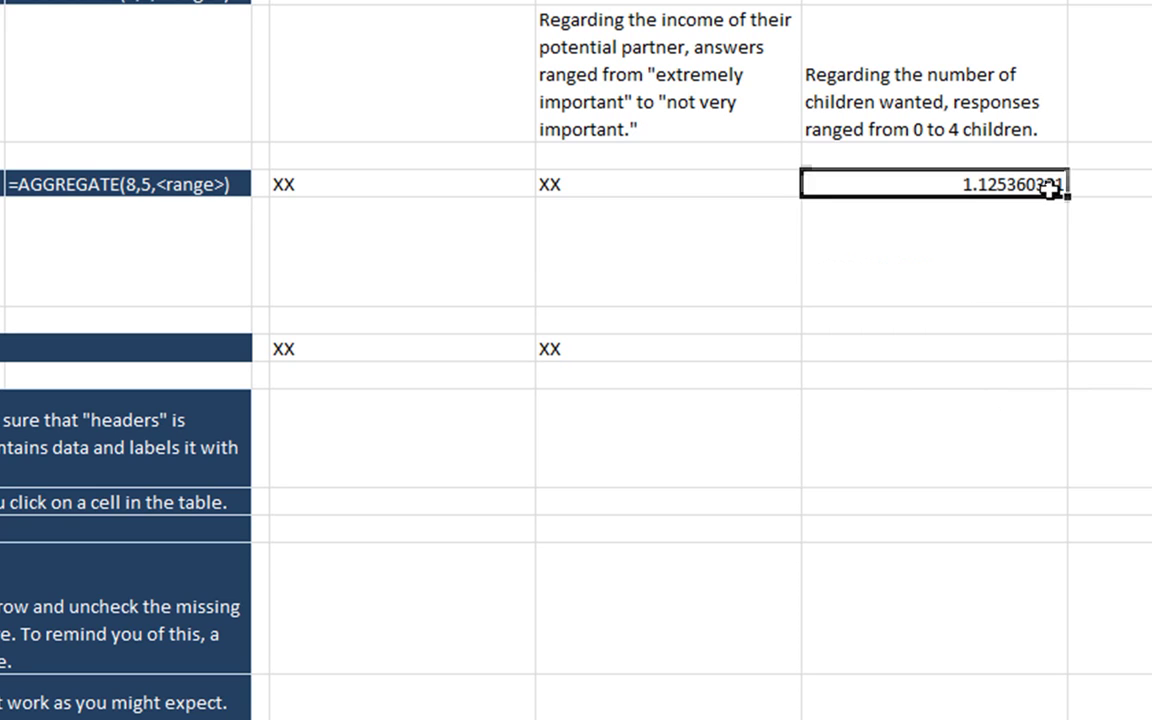
# Step: Enter "On average, the number of children that people wanted differed from the mean by 1.13 children." below CHILDREN's standard deviation
pyautogui.click(1031, 240)
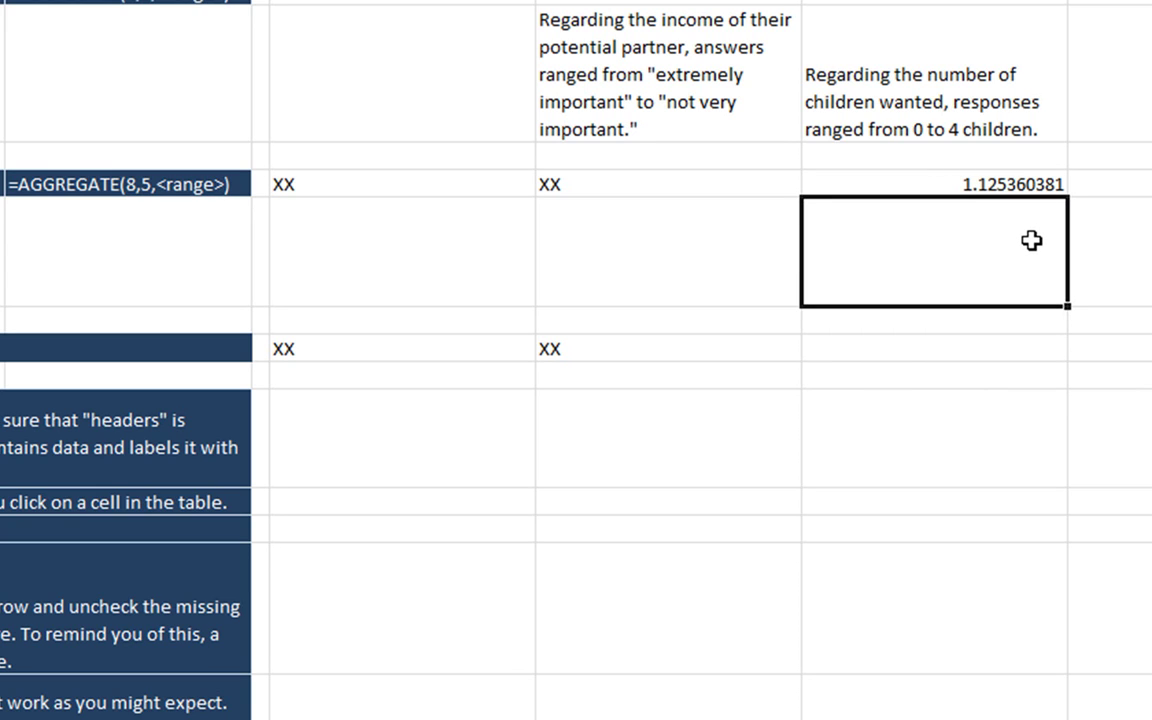
pyautogui.write('On averag')
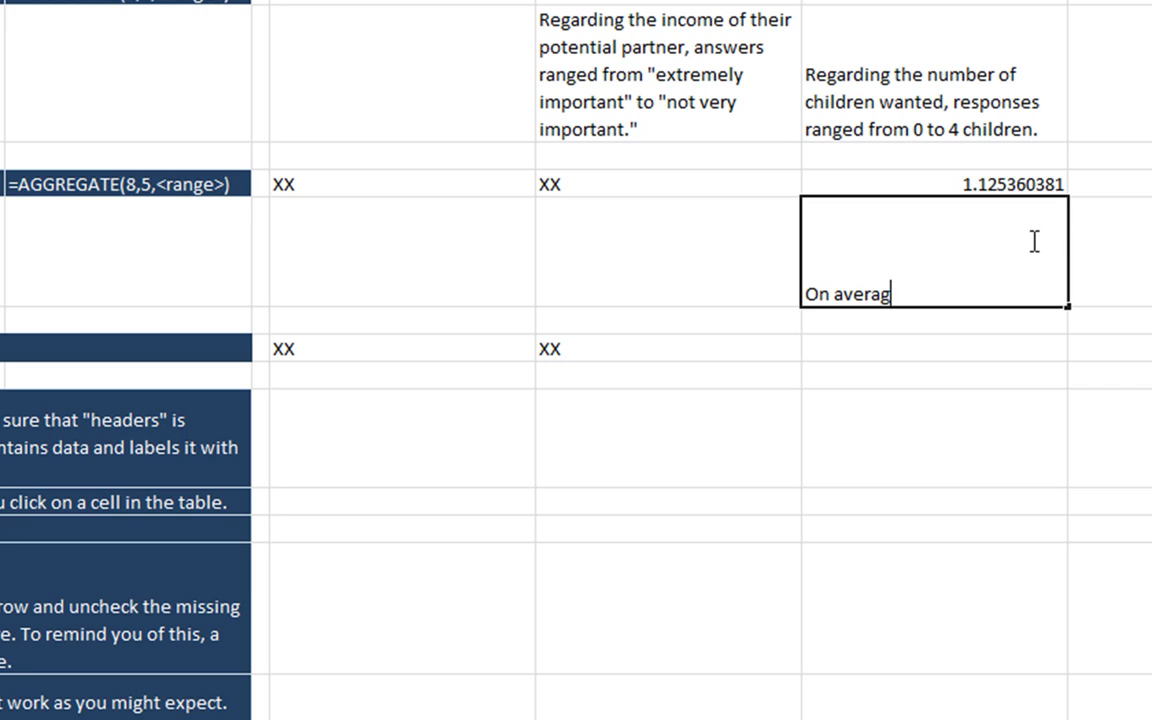
pyautogui.write('re')
pyautogui.press('BackSpace')
pyautogui.press('BackSpace')
pyautogui.write('e, the number ')
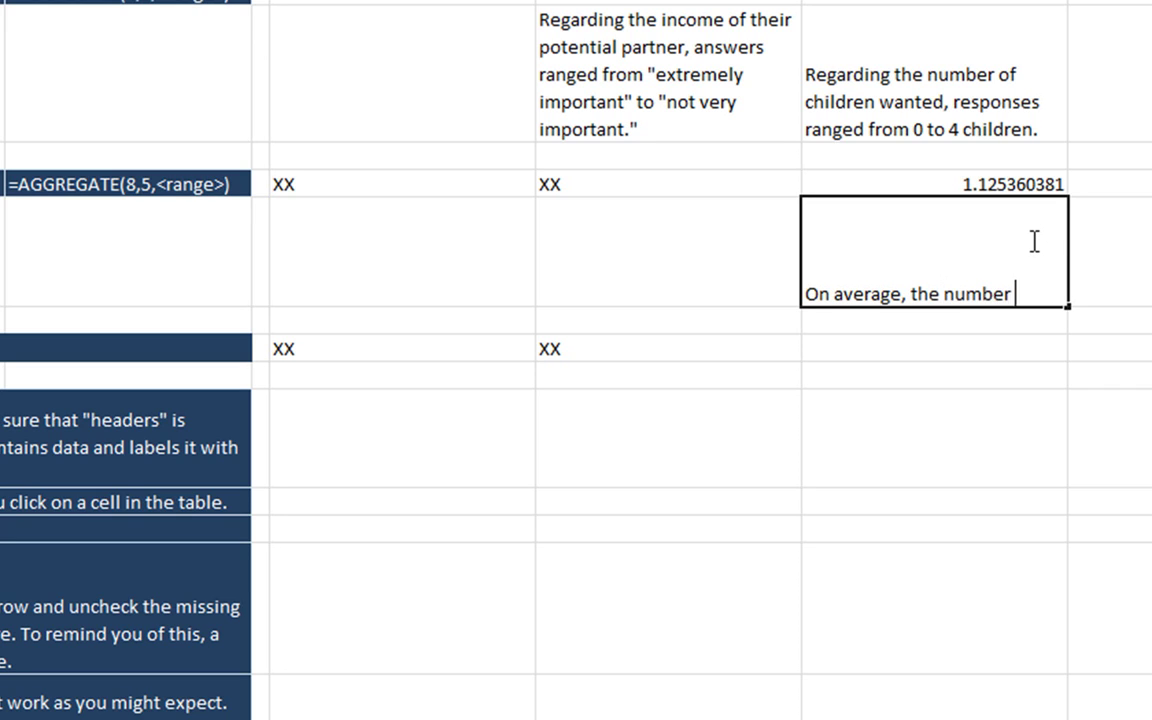
pyautogui.write('of children that p')
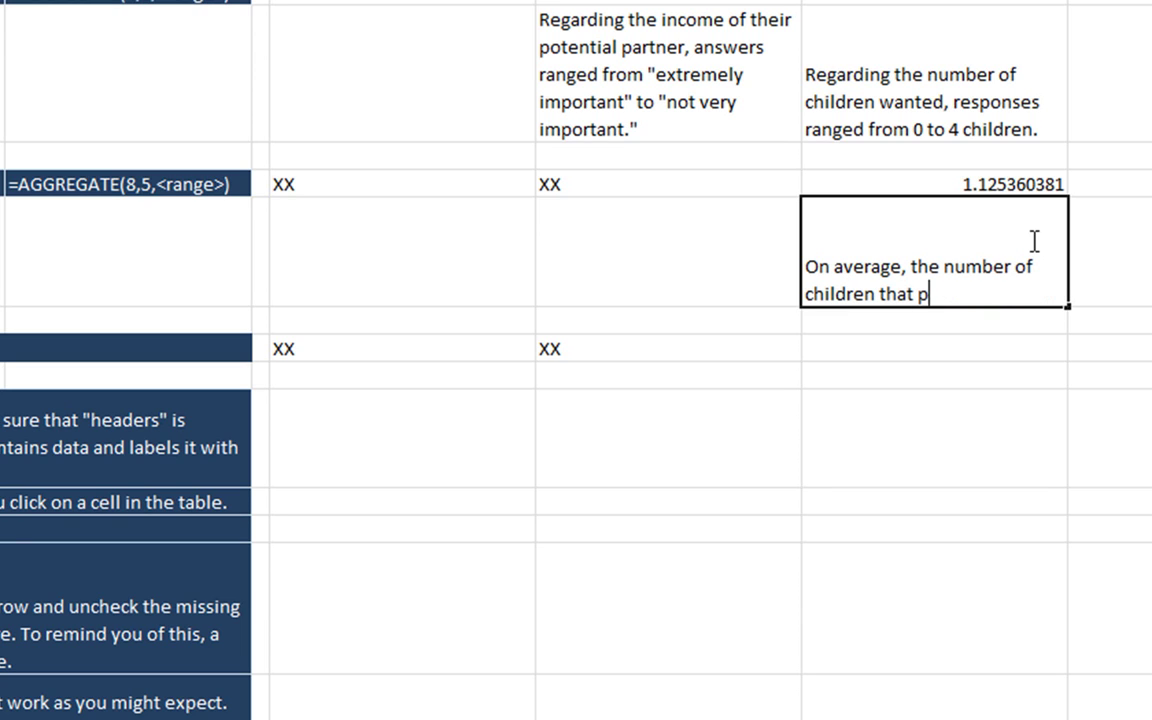
pyautogui.write('eople wanted diffe')
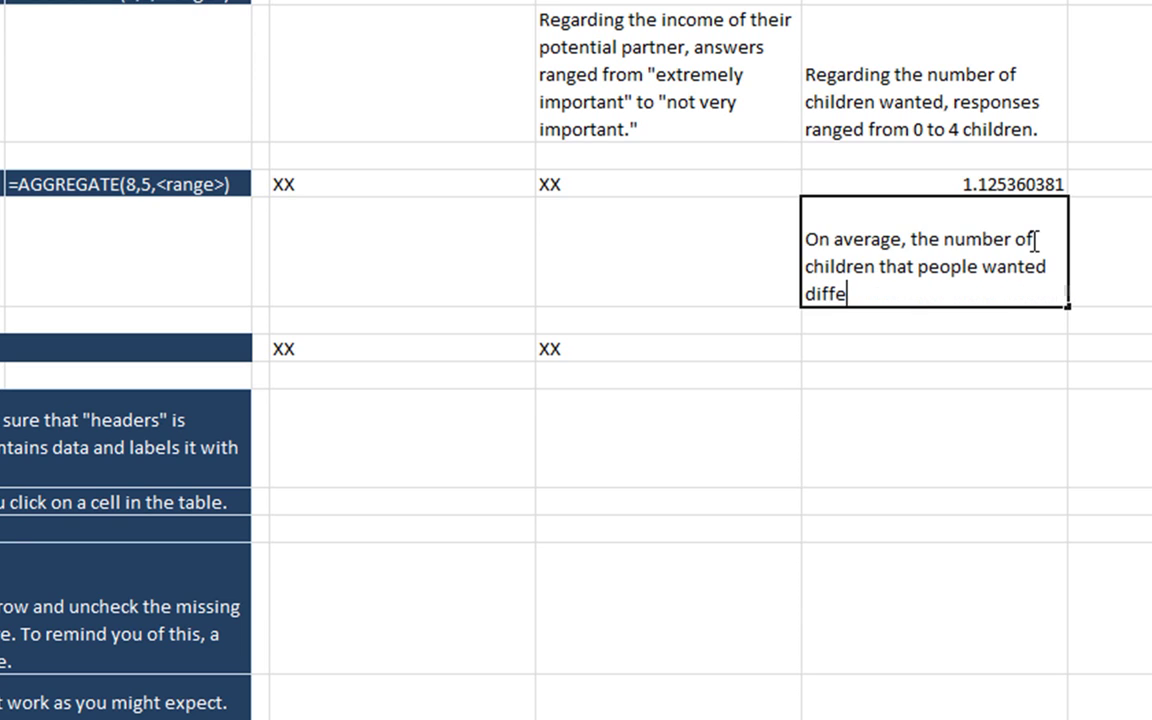
pyautogui.write('red from the ')
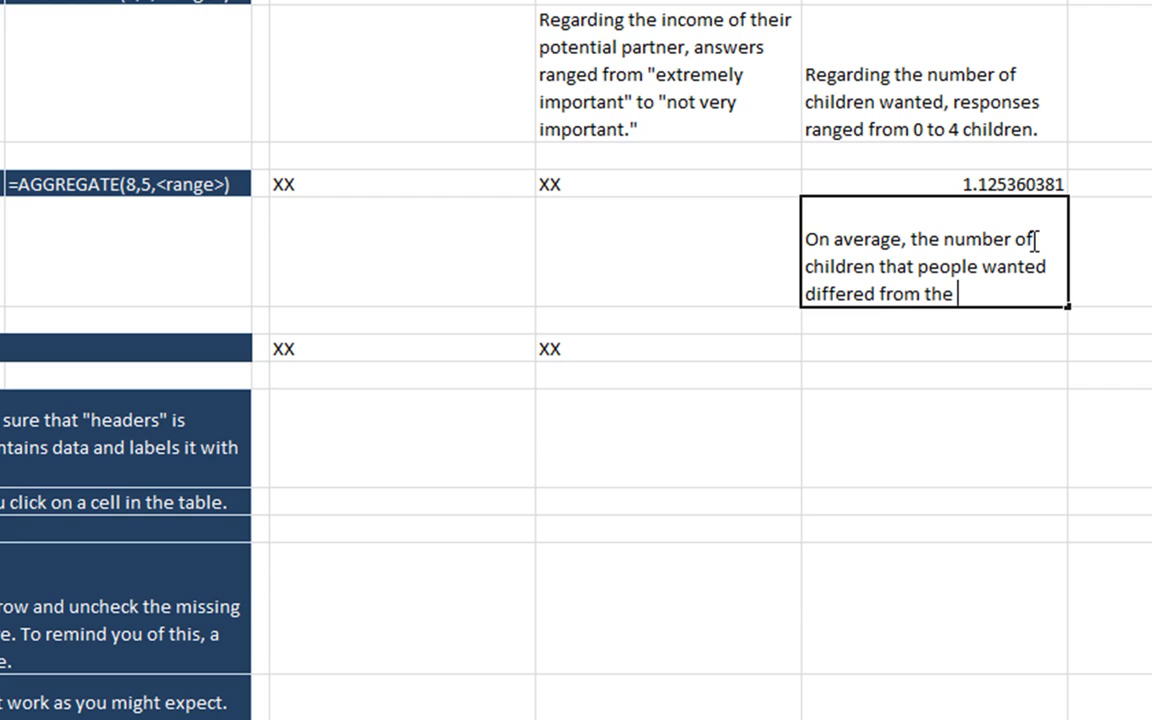
pyautogui.write('mean by 1')
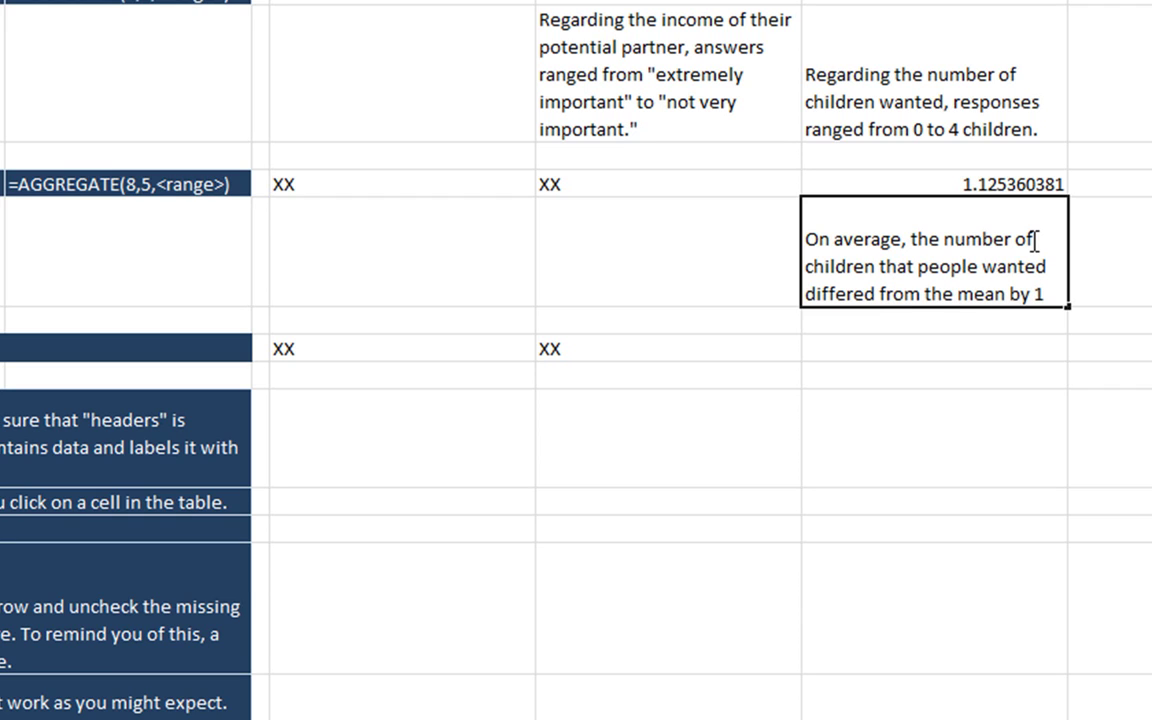
pyautogui.write('.13')
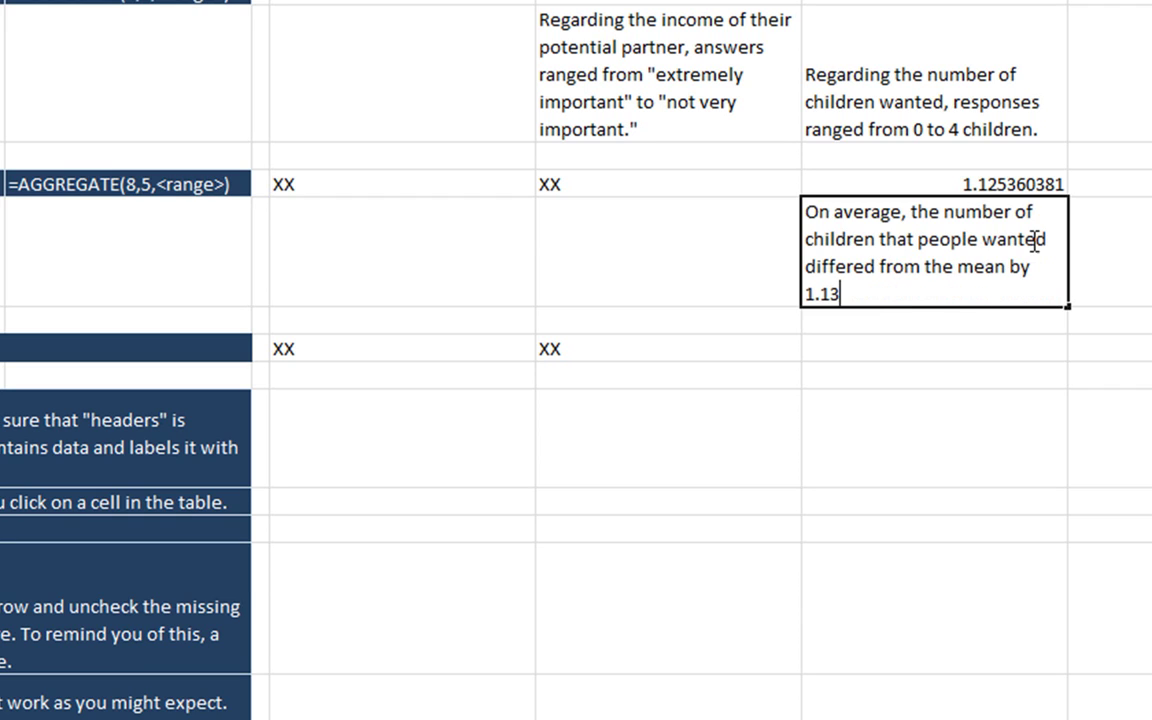
pyautogui.write(' children.')
pyautogui.press('Return')
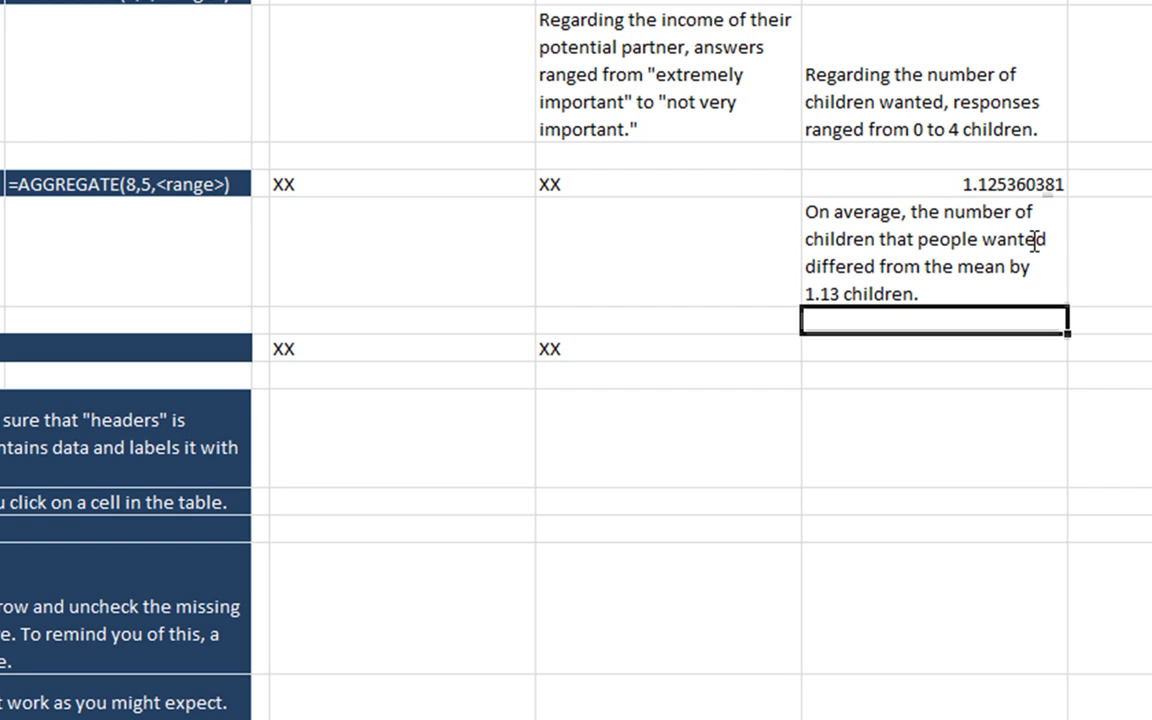
pyautogui.click(1003, 189)
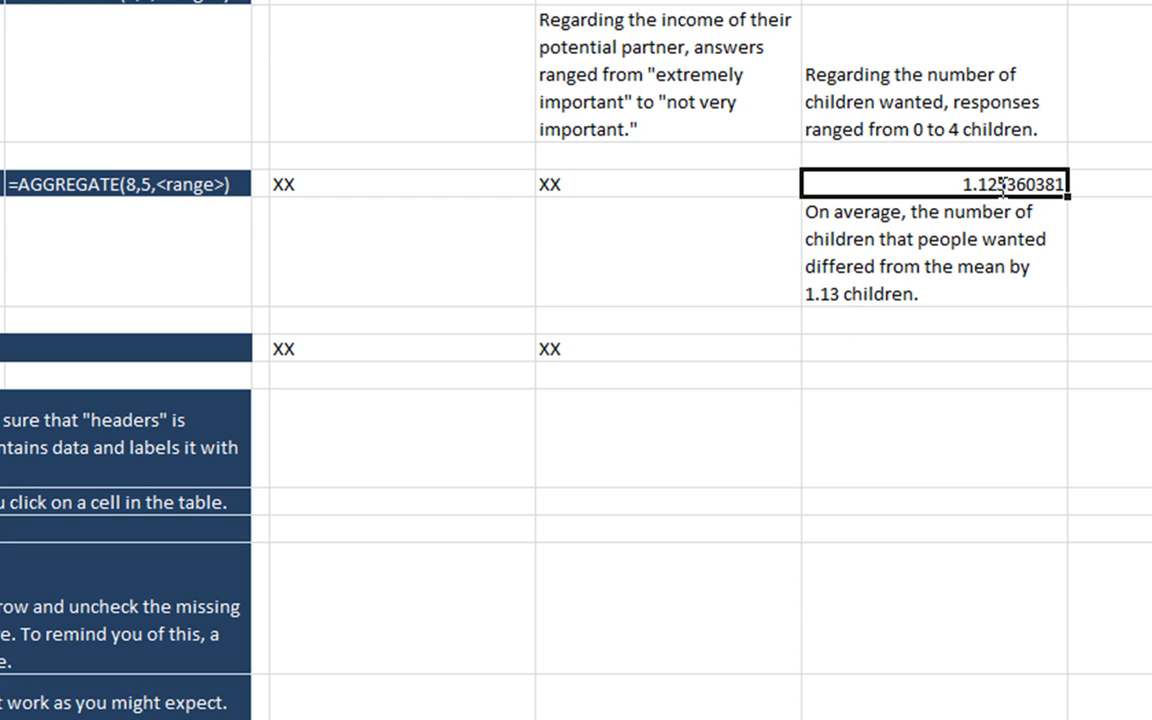
pyautogui.click(1003, 268)
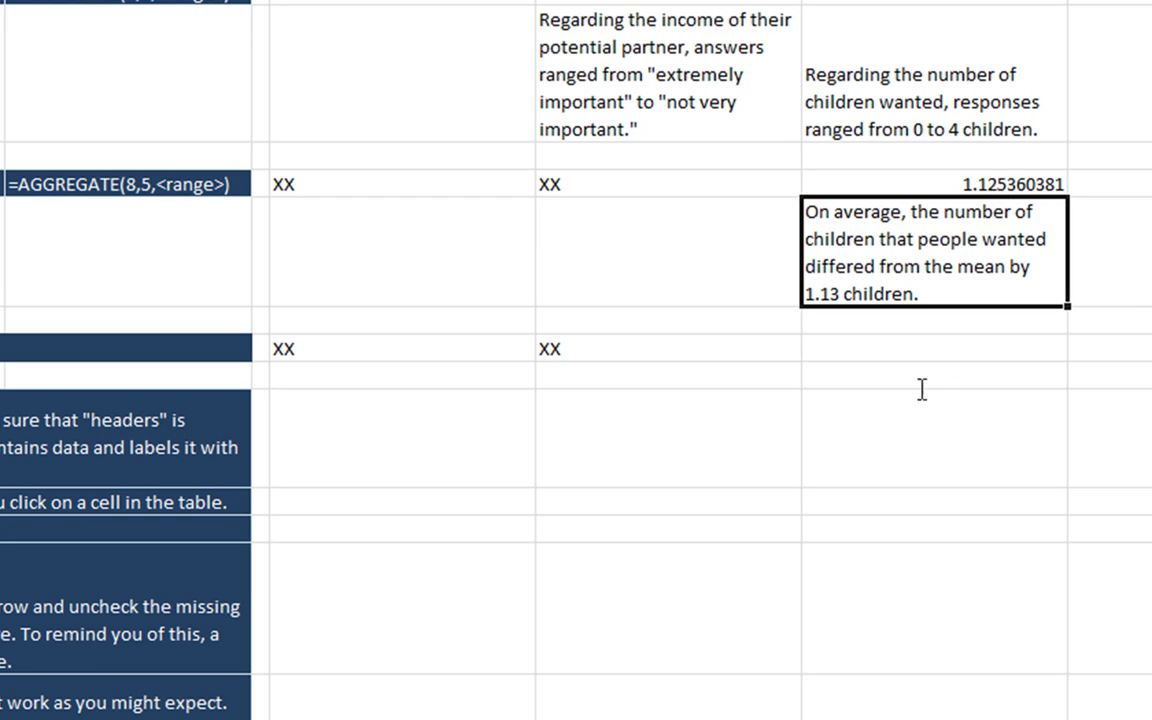
pyautogui.press('Down')
pyautogui.press('Down')
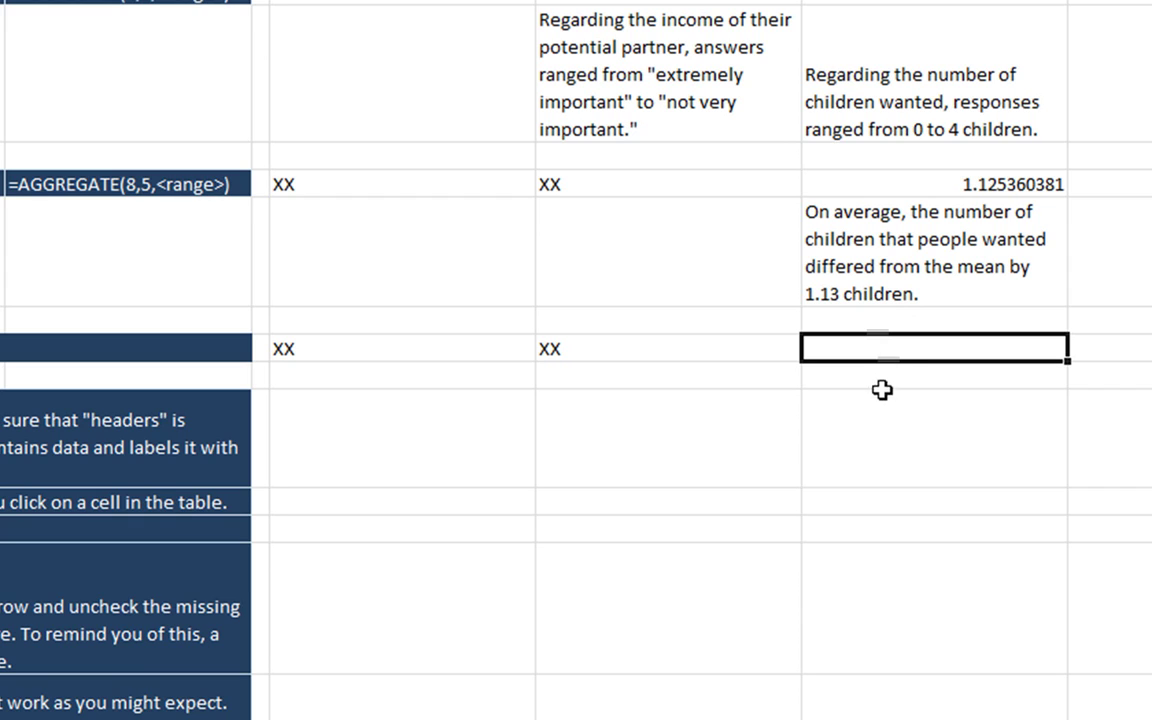
pyautogui.click(910, 417)
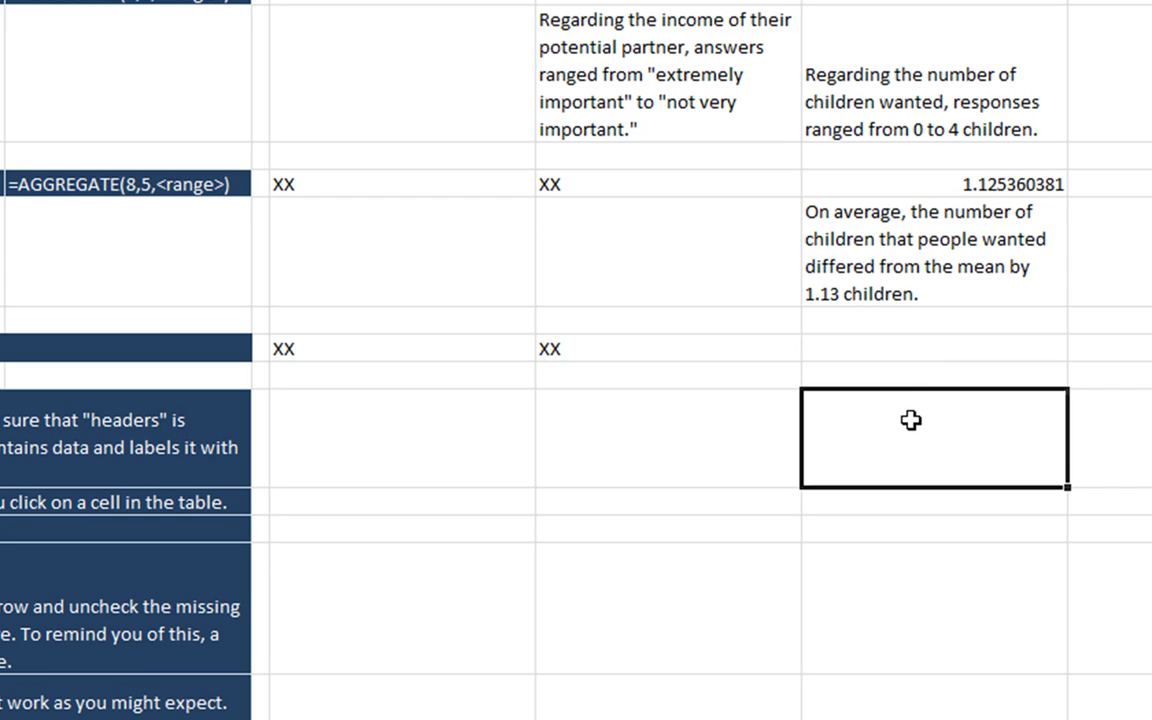
# Step: Enter "Since the mean (2.29) is greater than the median (2), the distribution is positively skewed." two rows below CHILDREN's standard deviation interpretation
pyautogui.click(929, 350)
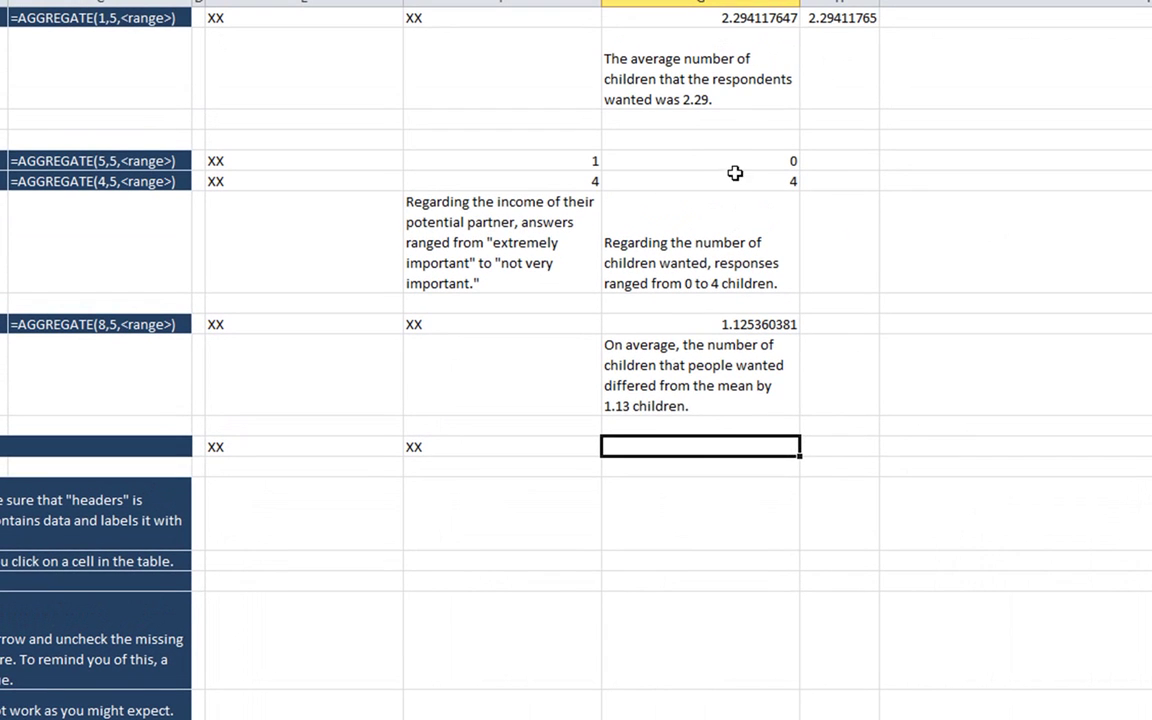
pyautogui.scroll(2, 738, 170)
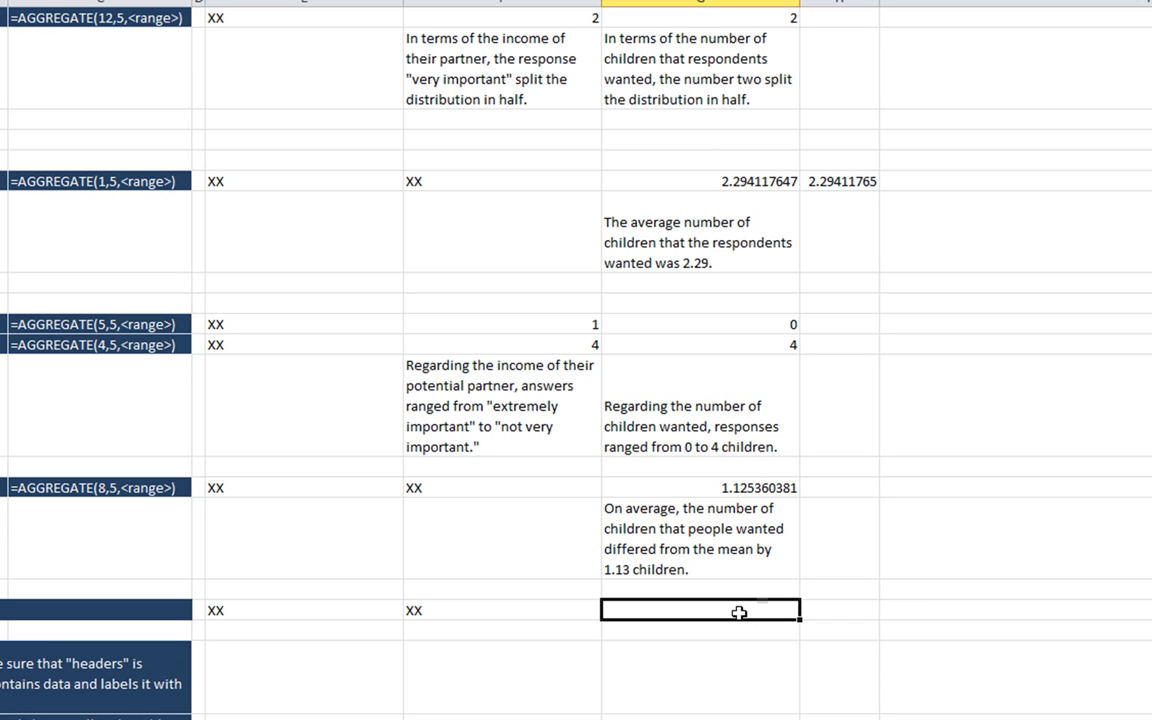
pyautogui.write('Since the mean')
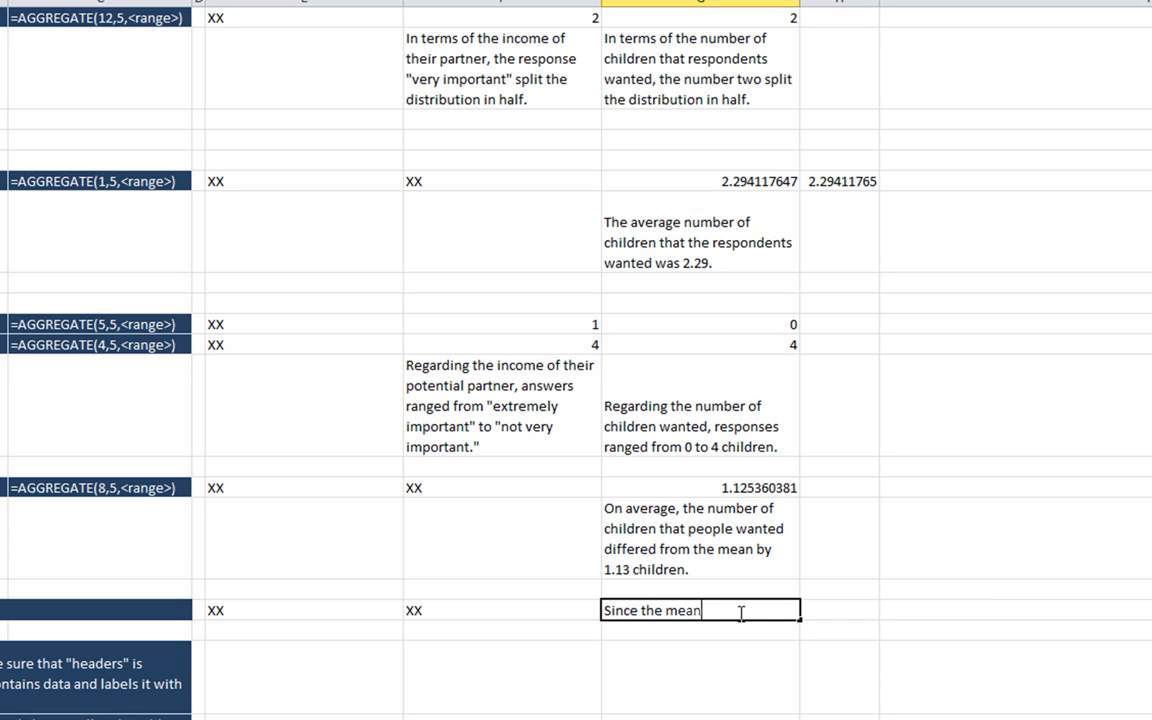
pyautogui.write(' (2.29) is greater than the ')
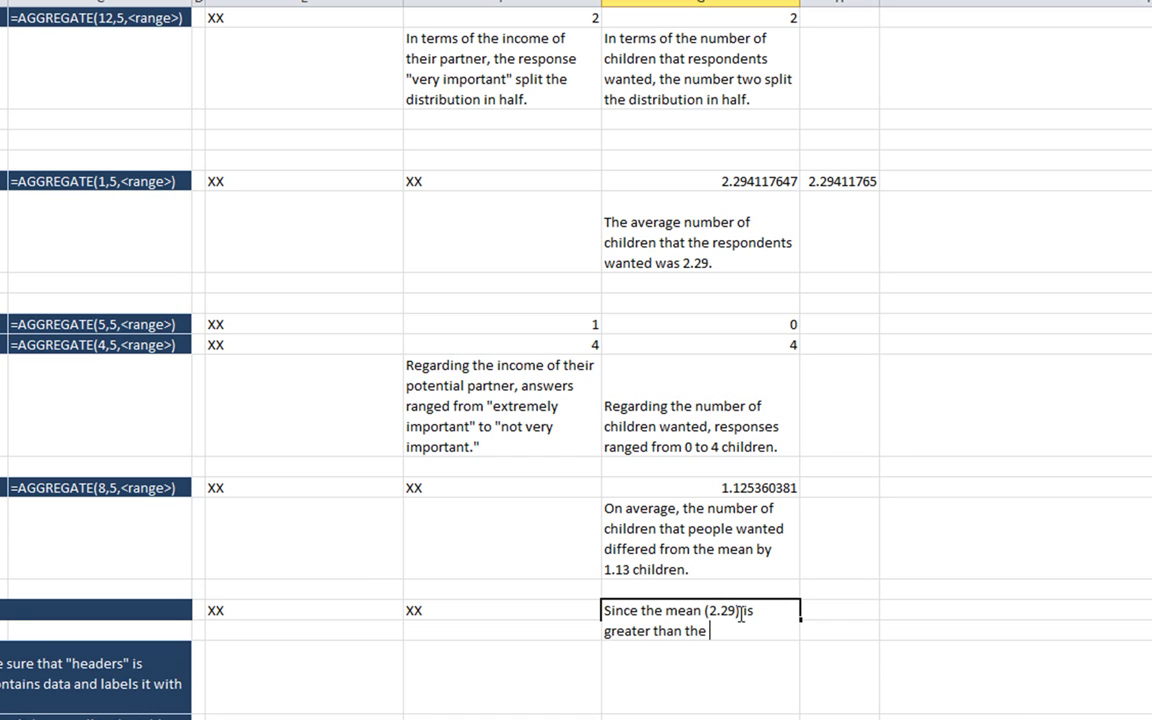
pyautogui.write('median (2),')
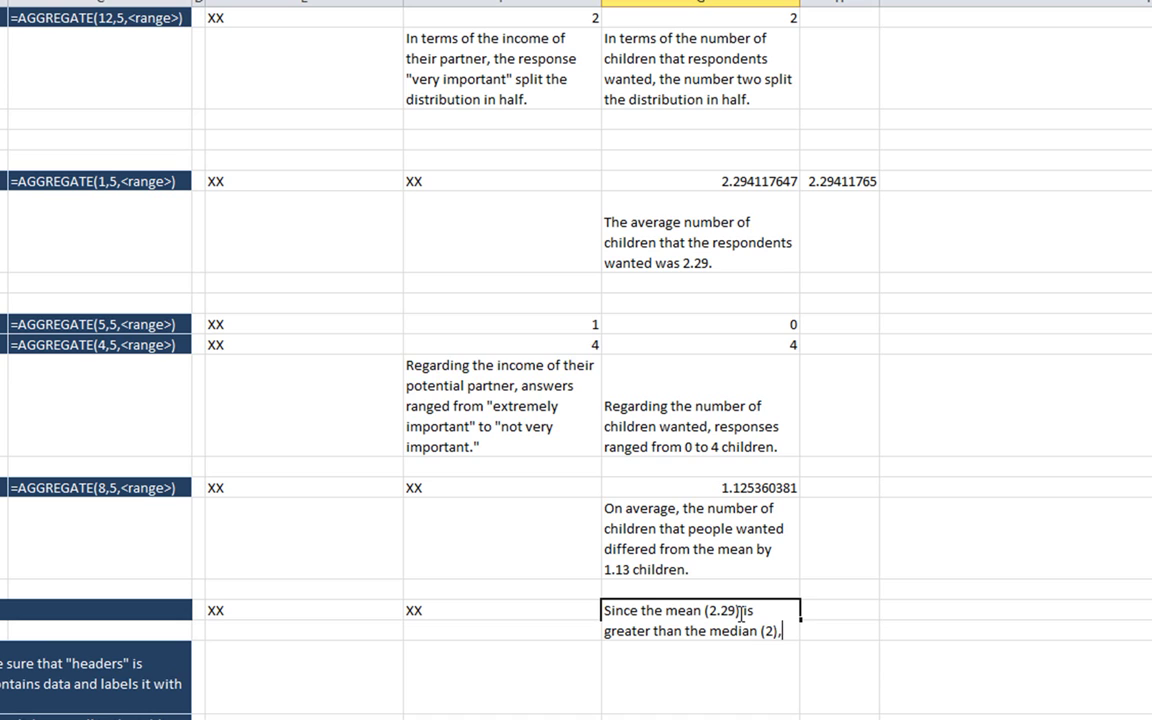
pyautogui.write(' the distribu')
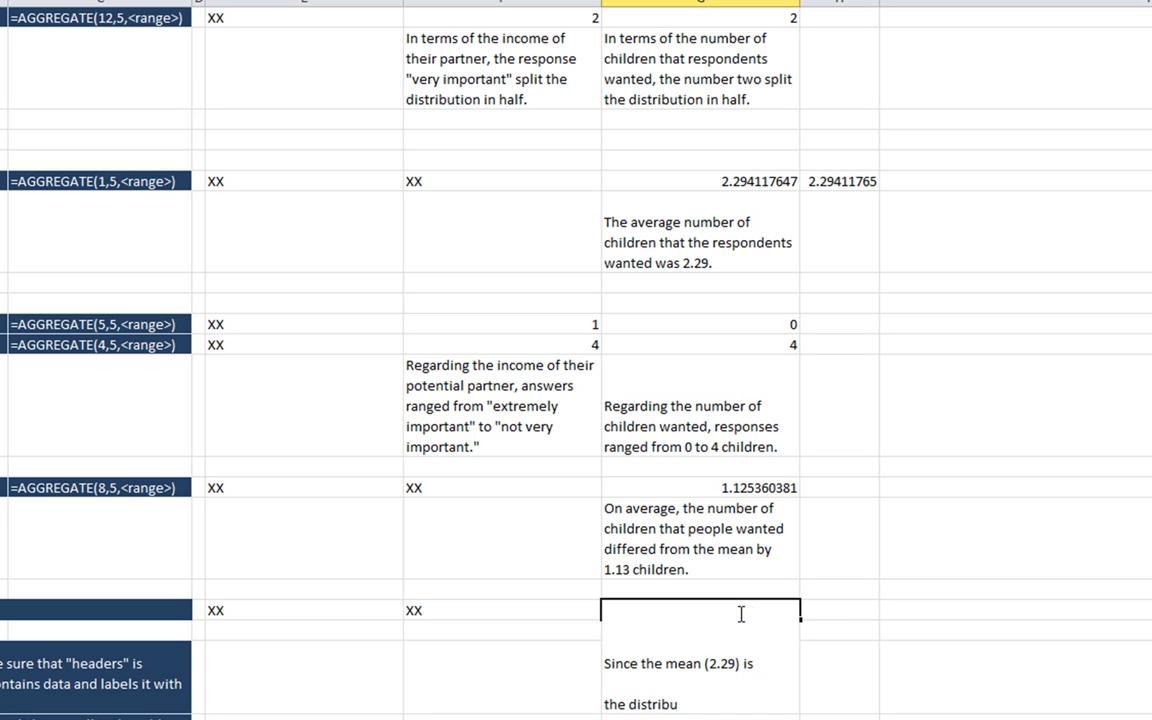
pyautogui.write('tion is posi')
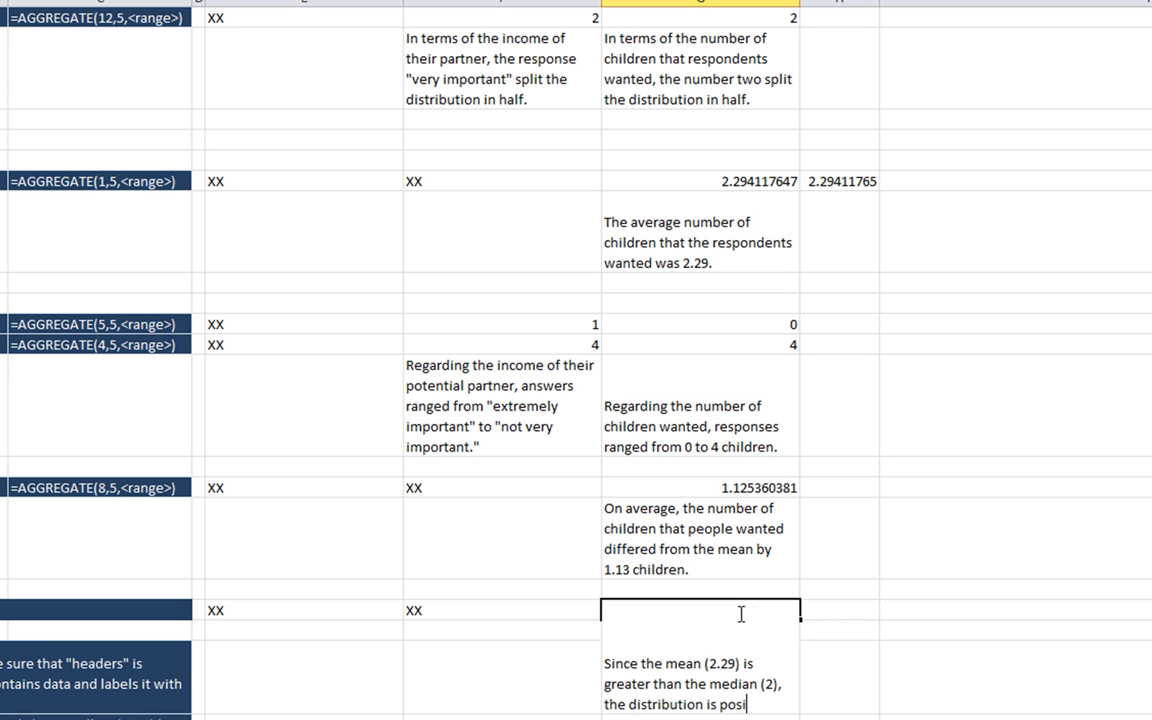
pyautogui.write('tively skewed.')
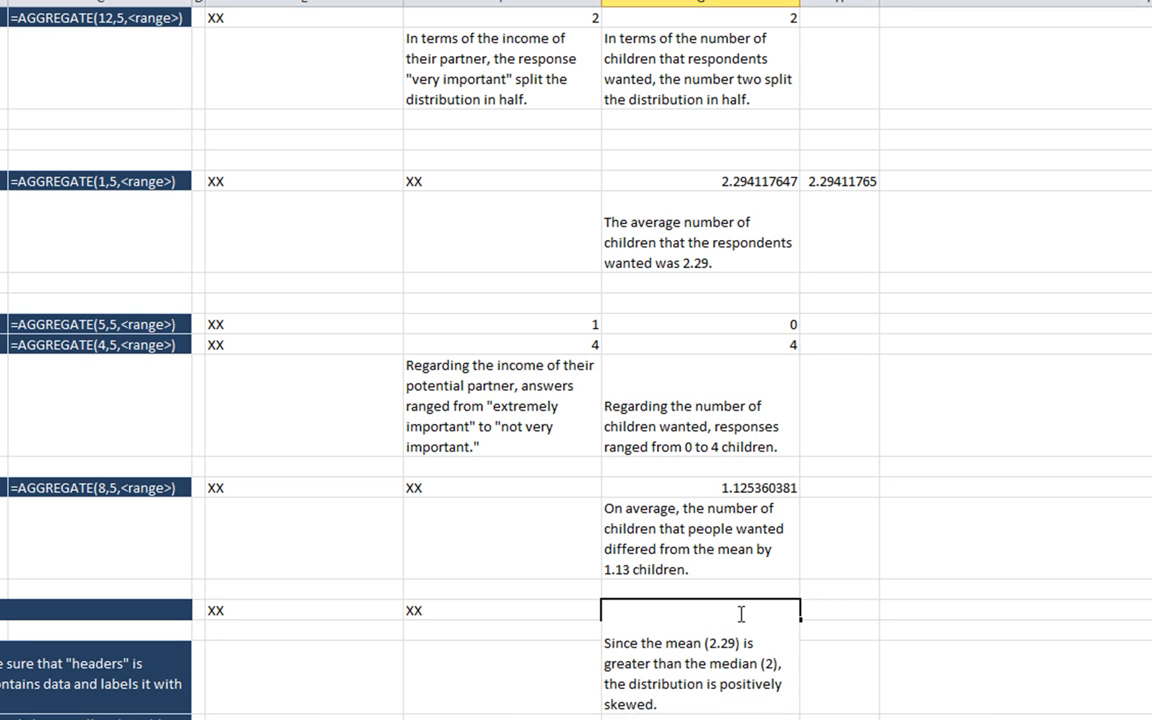
pyautogui.press('Return')
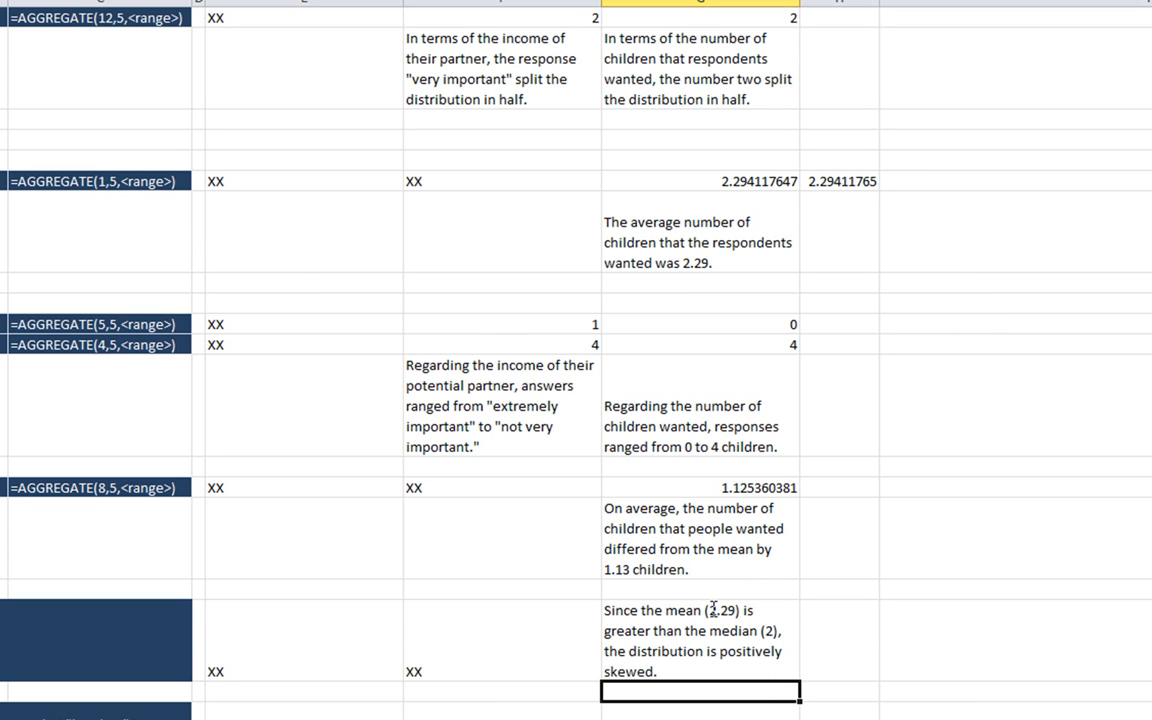
pyautogui.scroll(10, 713, 609)
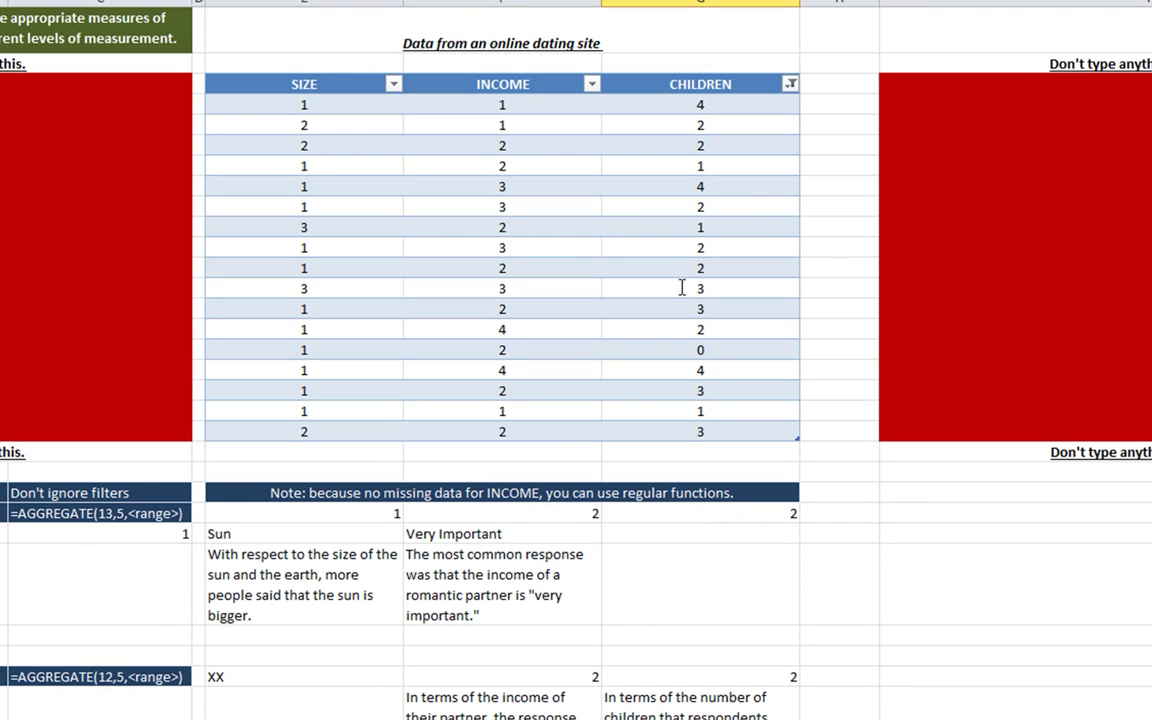
pyautogui.click(681, 288)
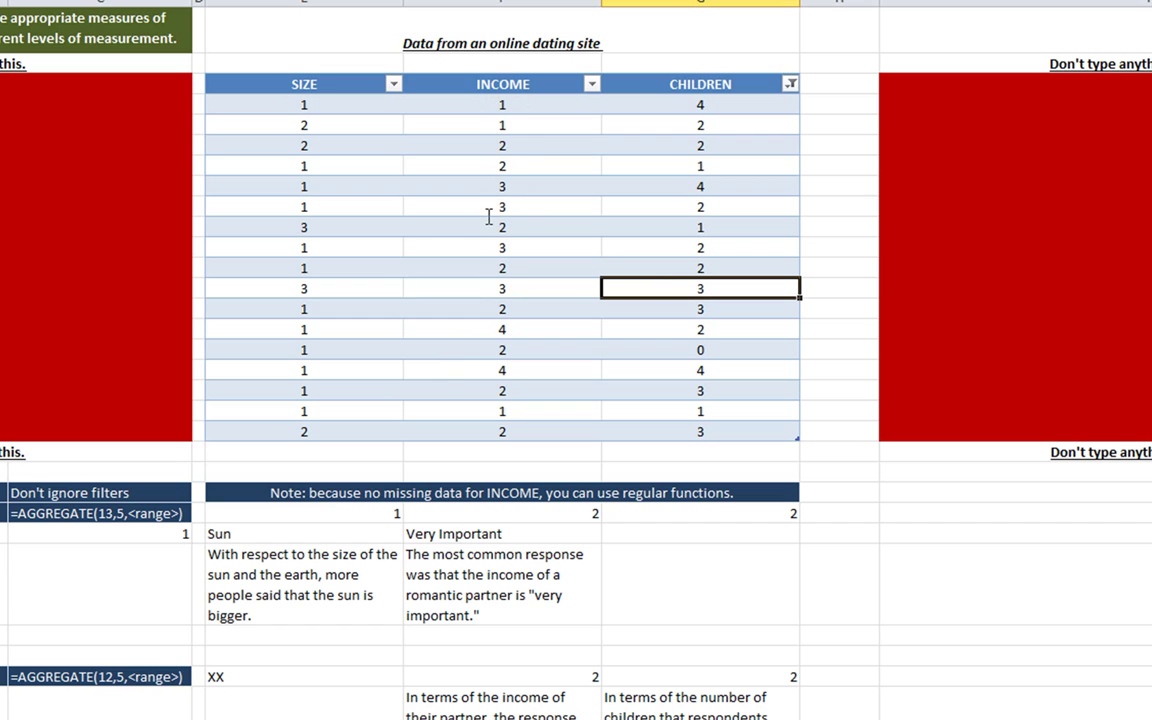
pyautogui.click(489, 226)
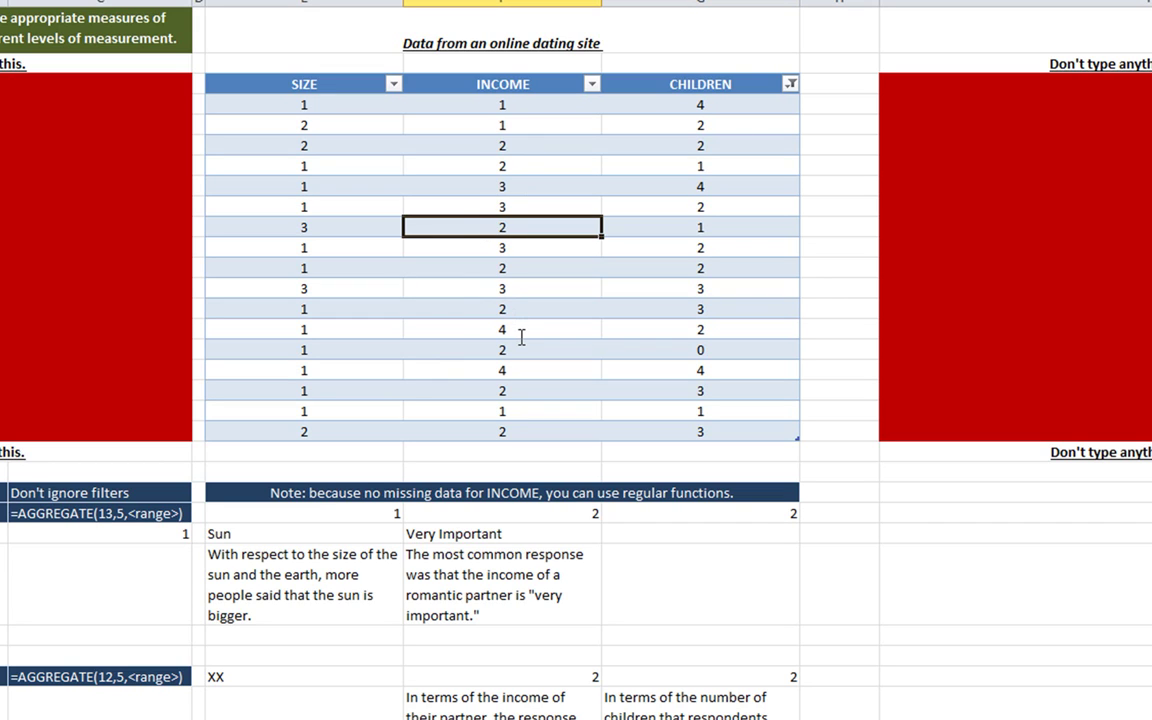